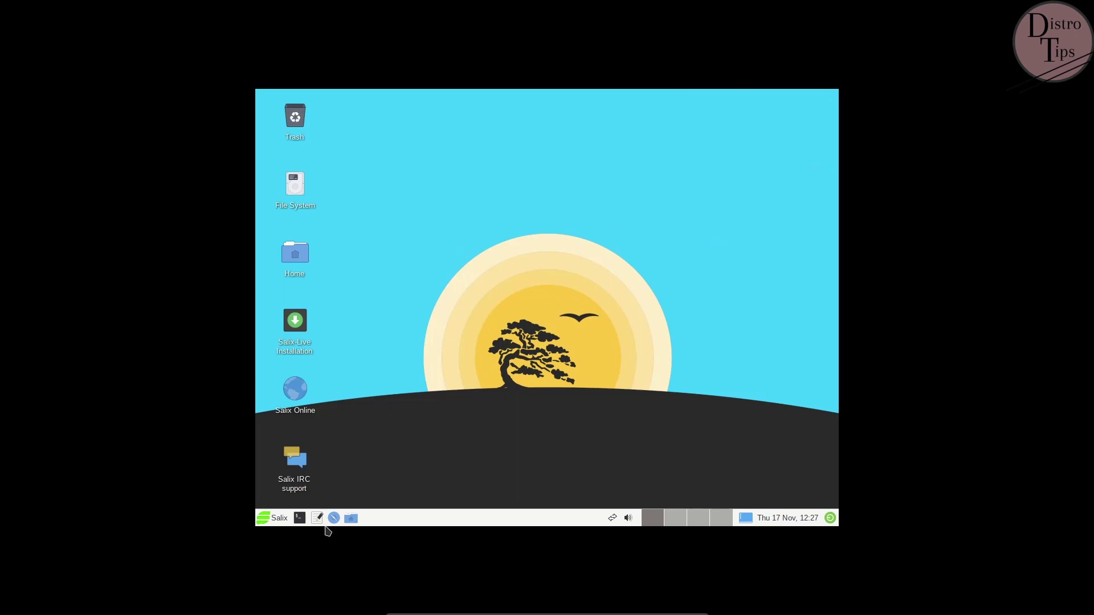
Step: Switch the screen resolution to 1920x1080 in Display settings and keep the new configuration
{"action": "left_click", "coordinate": [274, 518]}
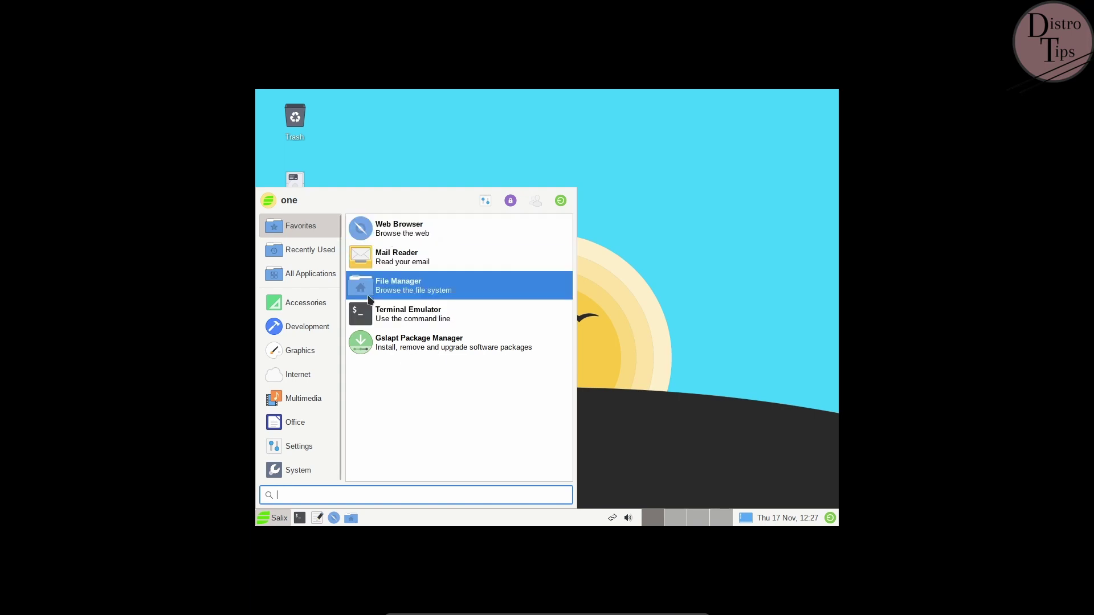
{"action": "left_click", "coordinate": [306, 446]}
{"action": "left_click", "coordinate": [424, 442]}
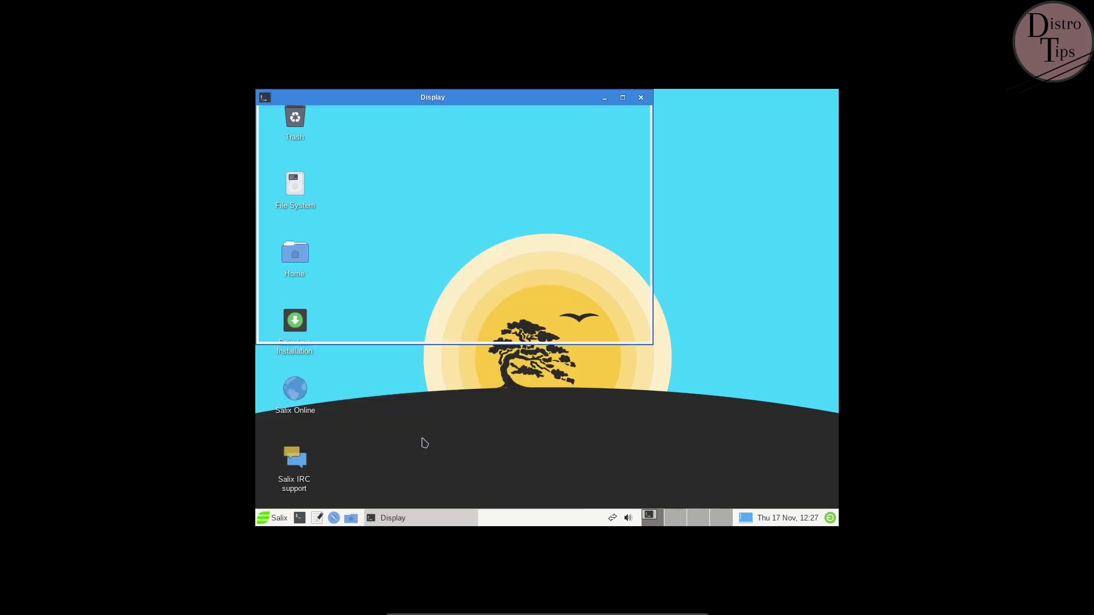
{"action": "left_click", "coordinate": [586, 178]}
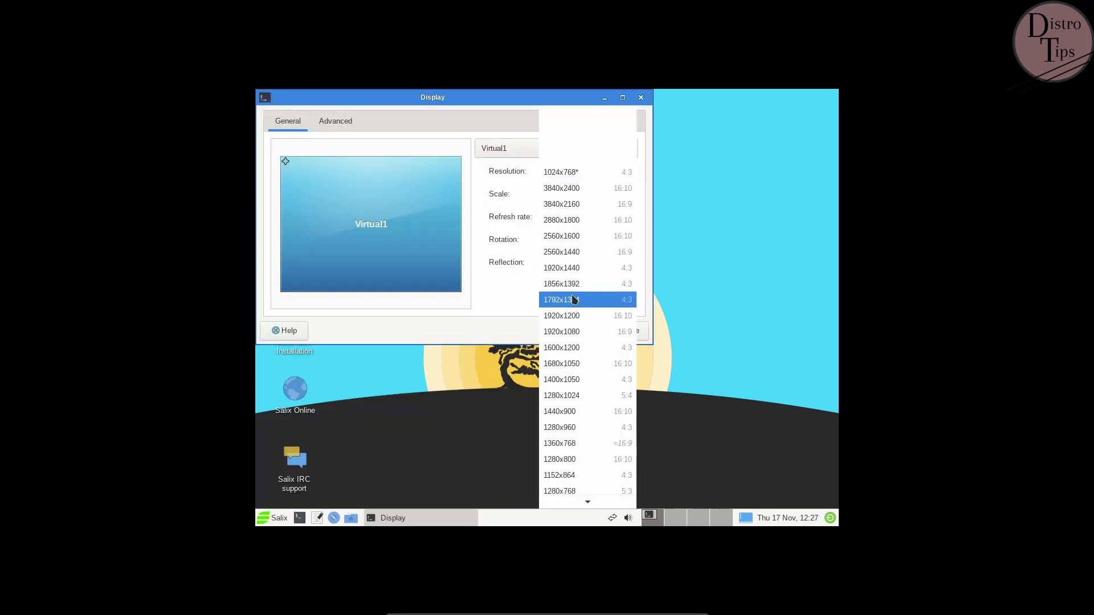
{"action": "left_click", "coordinate": [572, 331]}
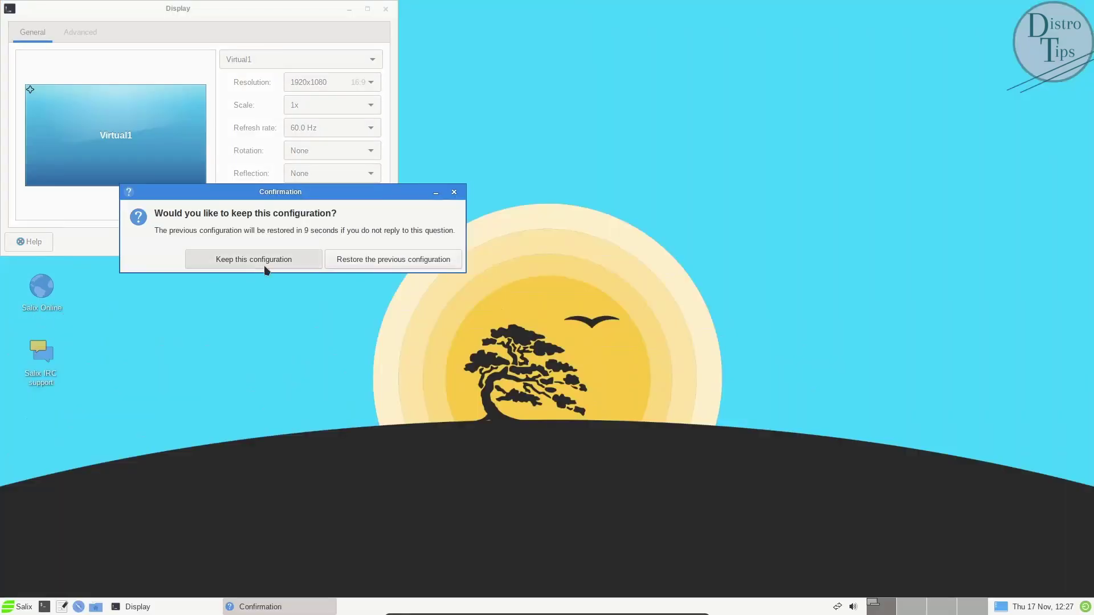
{"action": "left_click", "coordinate": [264, 265]}
{"action": "left_click", "coordinate": [375, 242]}
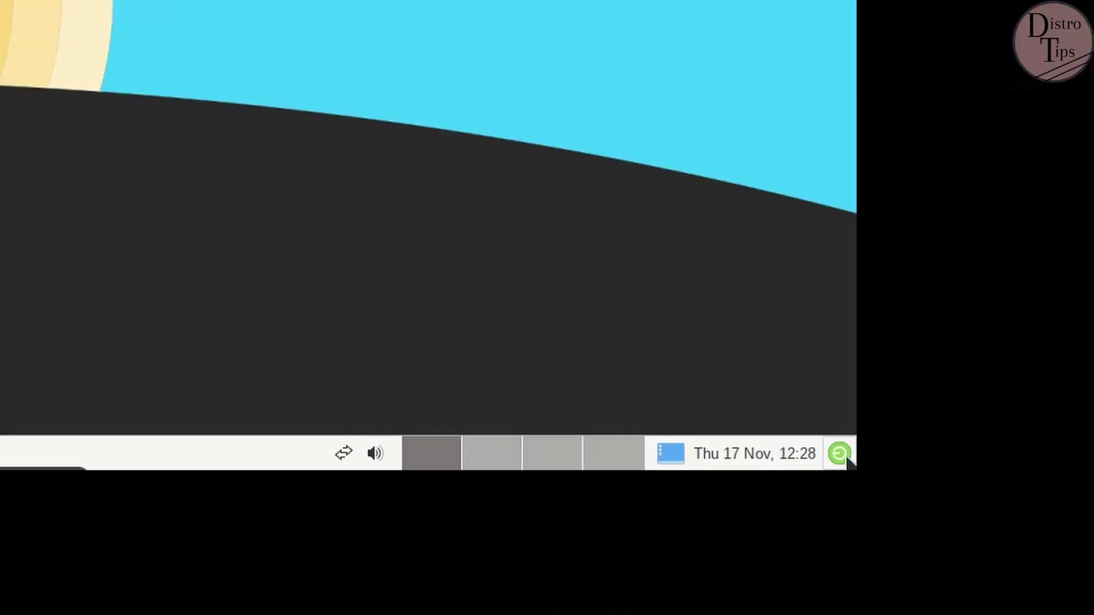
Step: Check the panel's log-out options, calendar, volume control and network connection menu
{"action": "left_click", "coordinate": [839, 454]}
{"action": "key", "text": "Escape"}
{"action": "left_click", "coordinate": [797, 461]}
{"action": "left_click", "coordinate": [667, 456]}
{"action": "left_click", "coordinate": [376, 456]}
{"action": "left_click", "coordinate": [378, 459]}
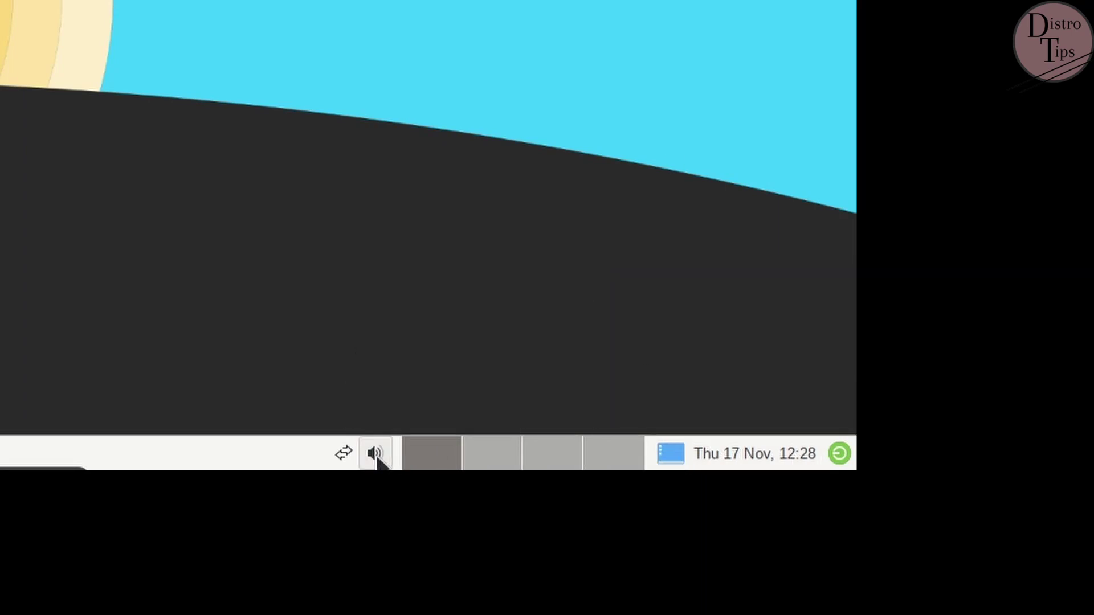
{"action": "left_click", "coordinate": [343, 456]}
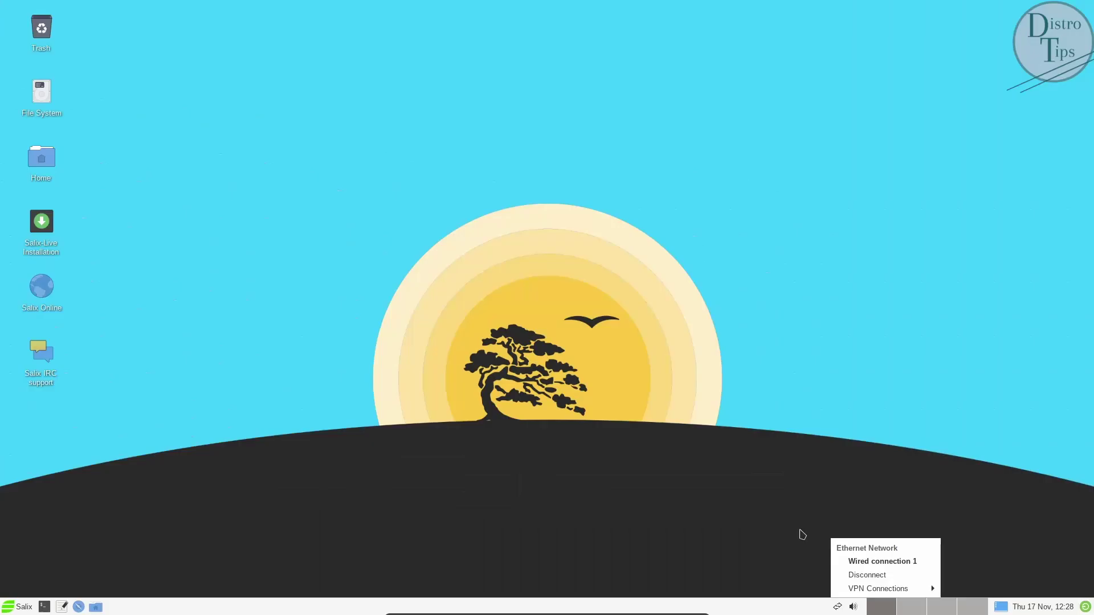
{"action": "left_click", "coordinate": [802, 534]}
{"action": "left_click", "coordinate": [19, 607]}
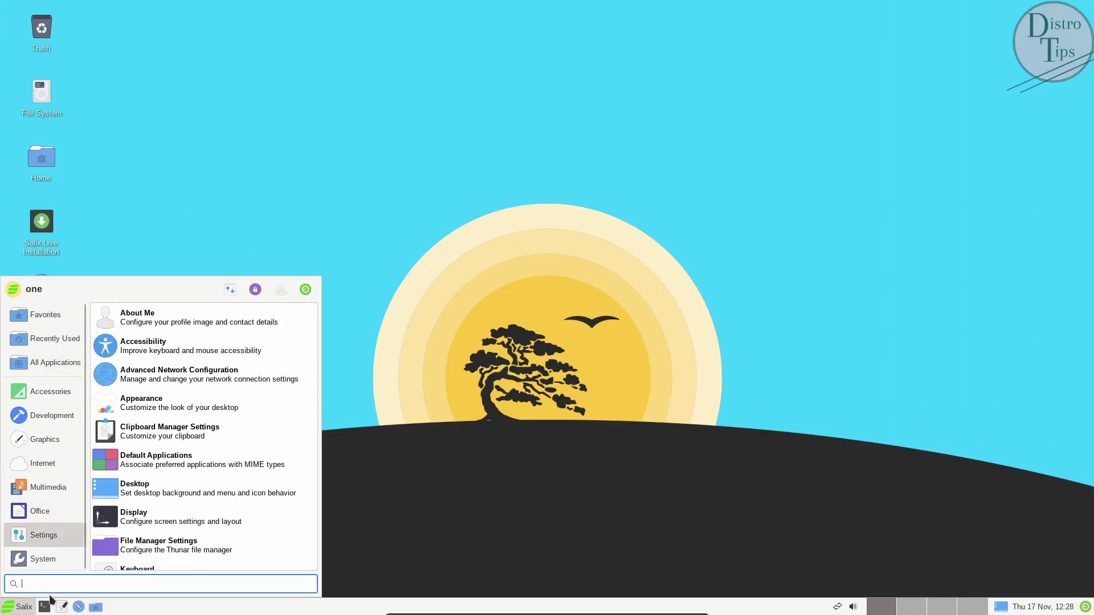
{"action": "left_click", "coordinate": [44, 607]}
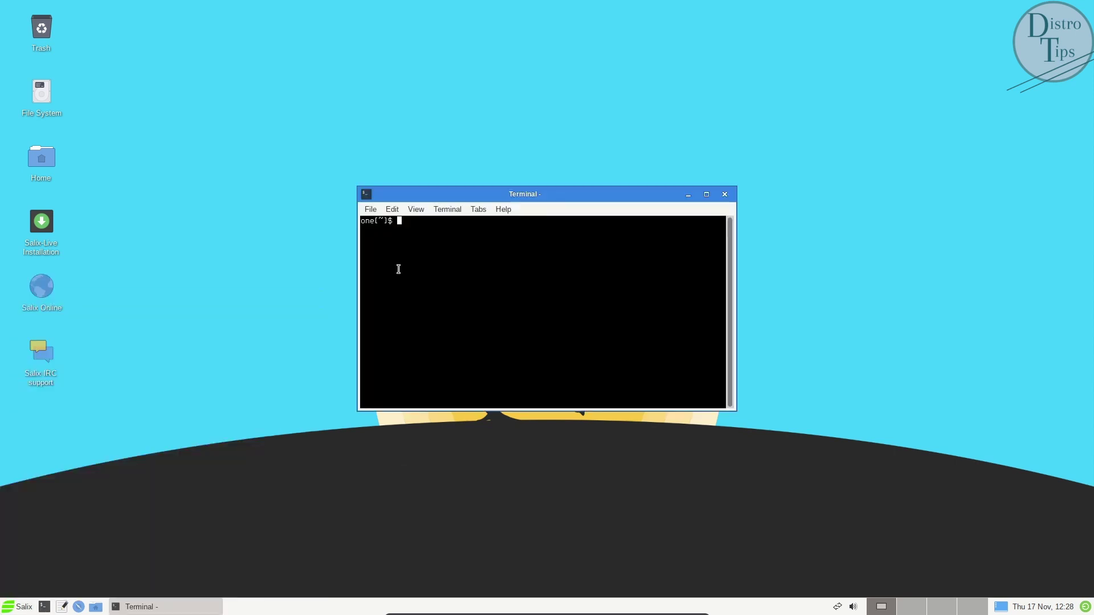
{"action": "left_click", "coordinate": [502, 211]}
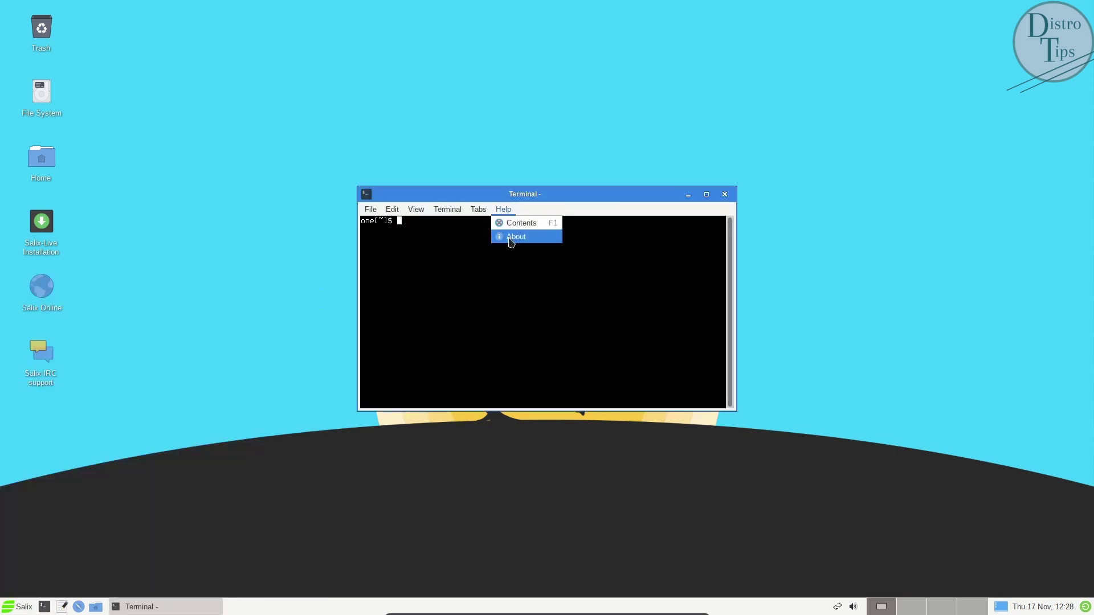
{"action": "left_click", "coordinate": [510, 237]}
{"action": "left_click_drag", "start_coordinate": [539, 333], "coordinate": [569, 334]}
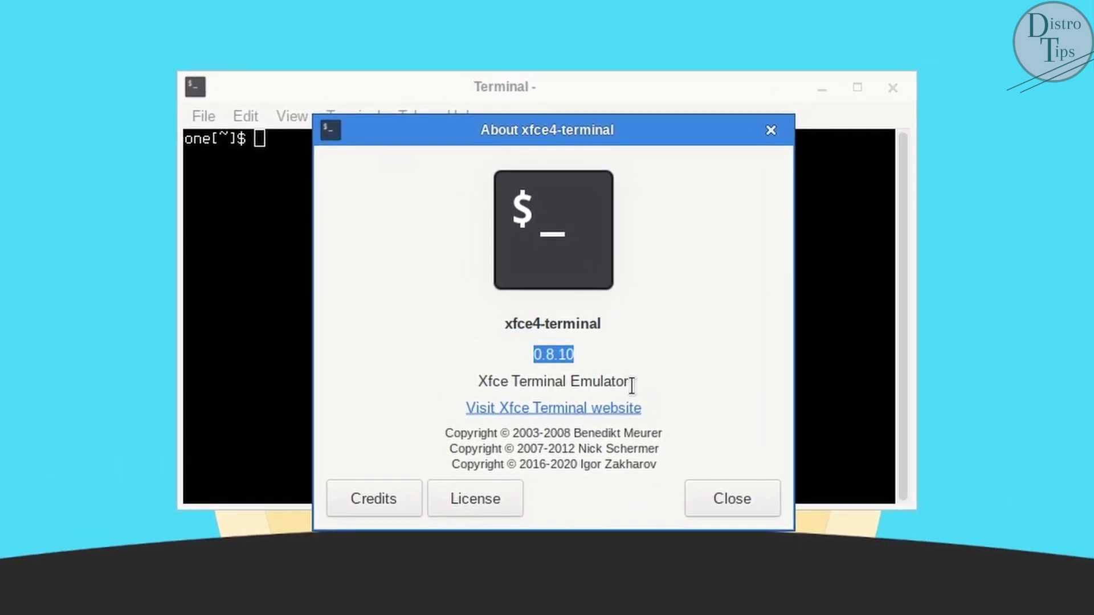
{"action": "left_click_drag", "start_coordinate": [630, 383], "coordinate": [679, 410]}
{"action": "left_click_drag", "start_coordinate": [658, 466], "coordinate": [308, 393]}
{"action": "left_click", "coordinate": [387, 489]}
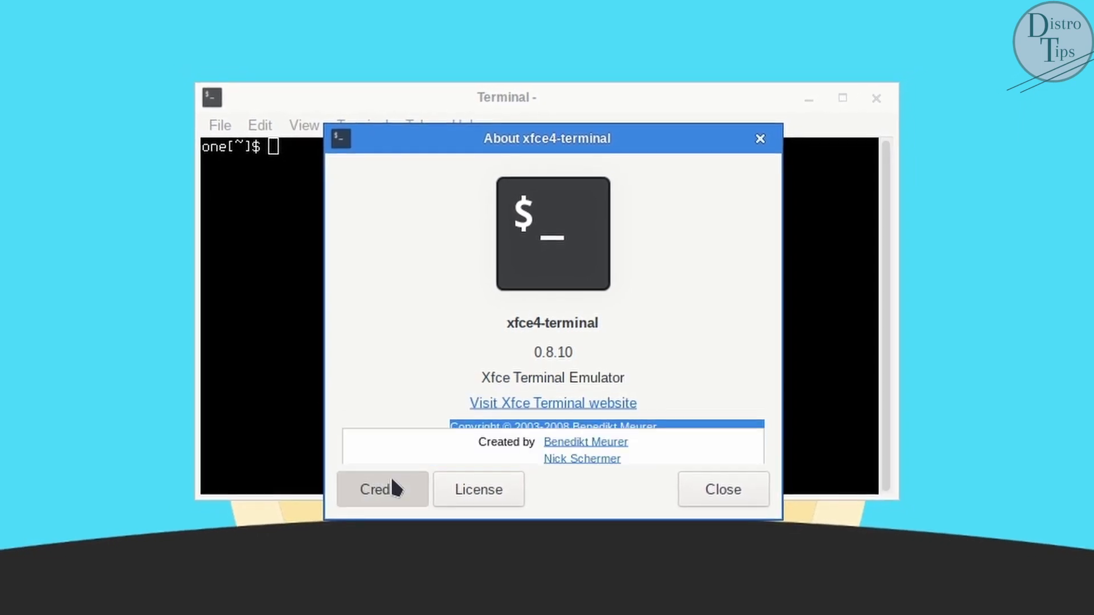
{"action": "left_click", "coordinate": [388, 489]}
{"action": "left_click", "coordinate": [482, 497]}
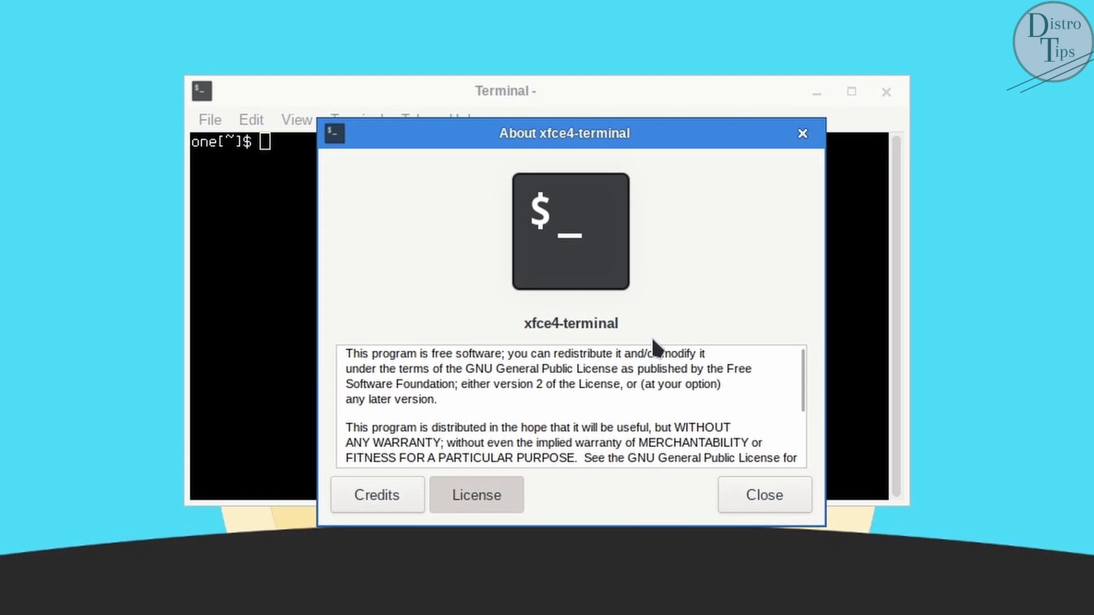
{"action": "left_click", "coordinate": [619, 323]}
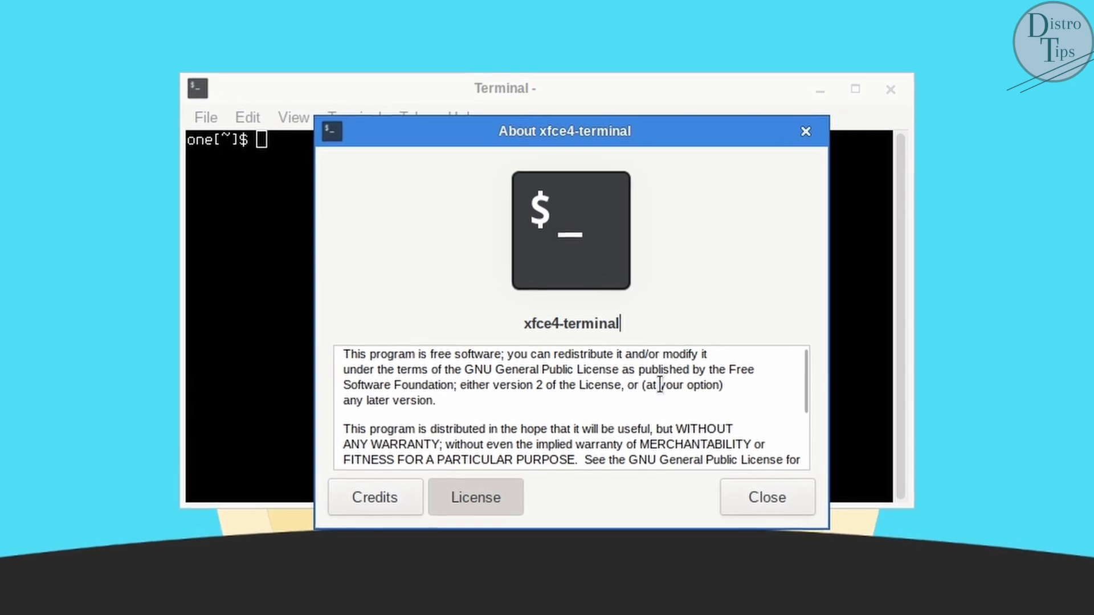
{"action": "left_click", "coordinate": [376, 494]}
{"action": "left_click_drag", "start_coordinate": [620, 323], "coordinate": [440, 328]}
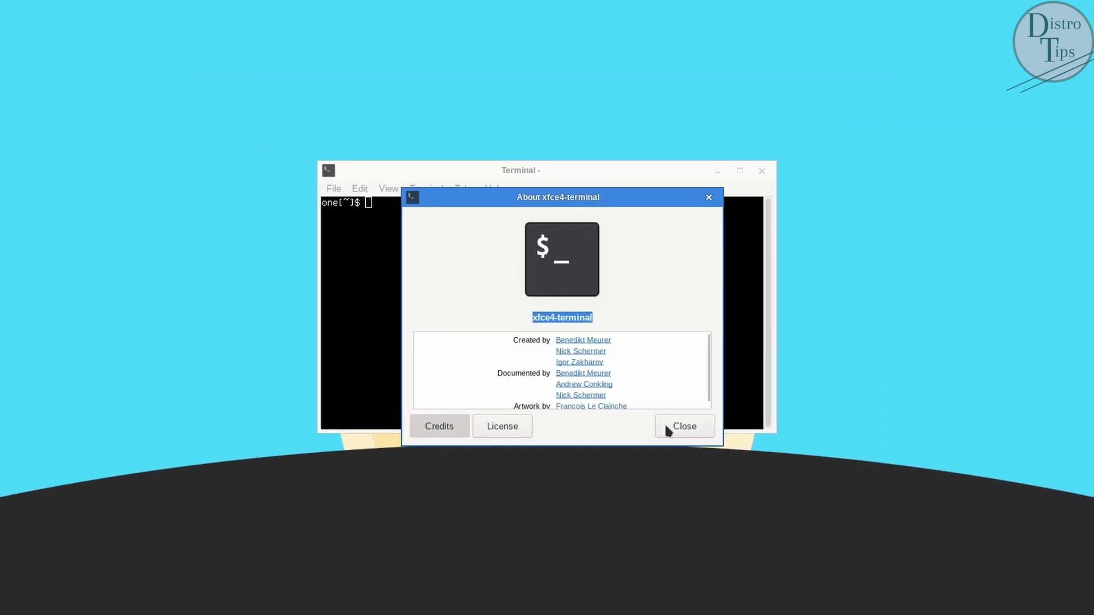
{"action": "left_click", "coordinate": [741, 494]}
{"action": "left_click", "coordinate": [448, 209]}
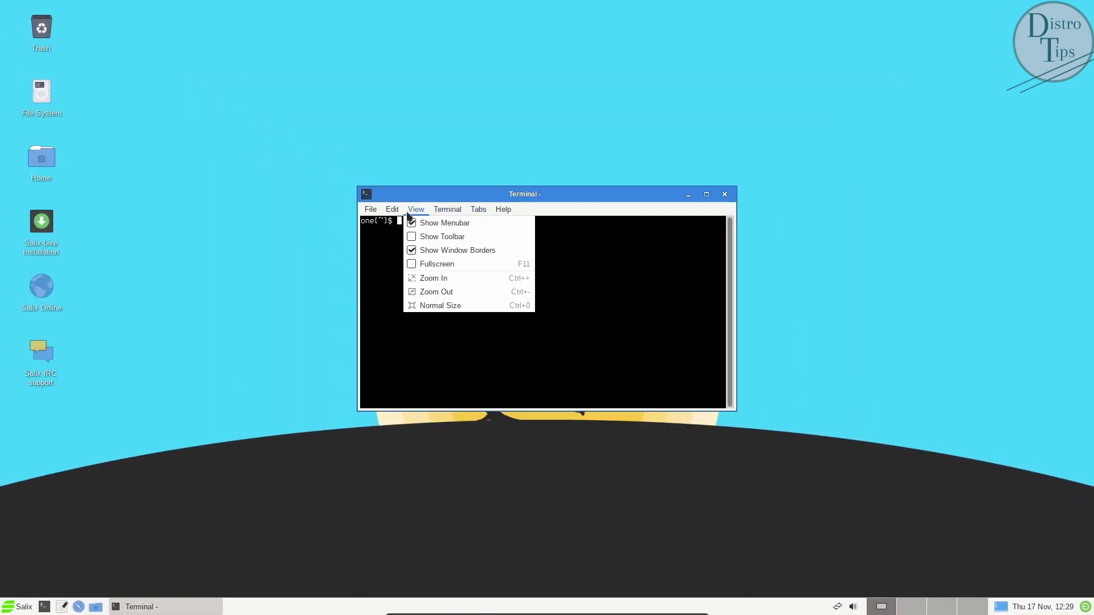
{"action": "left_click", "coordinate": [428, 308]}
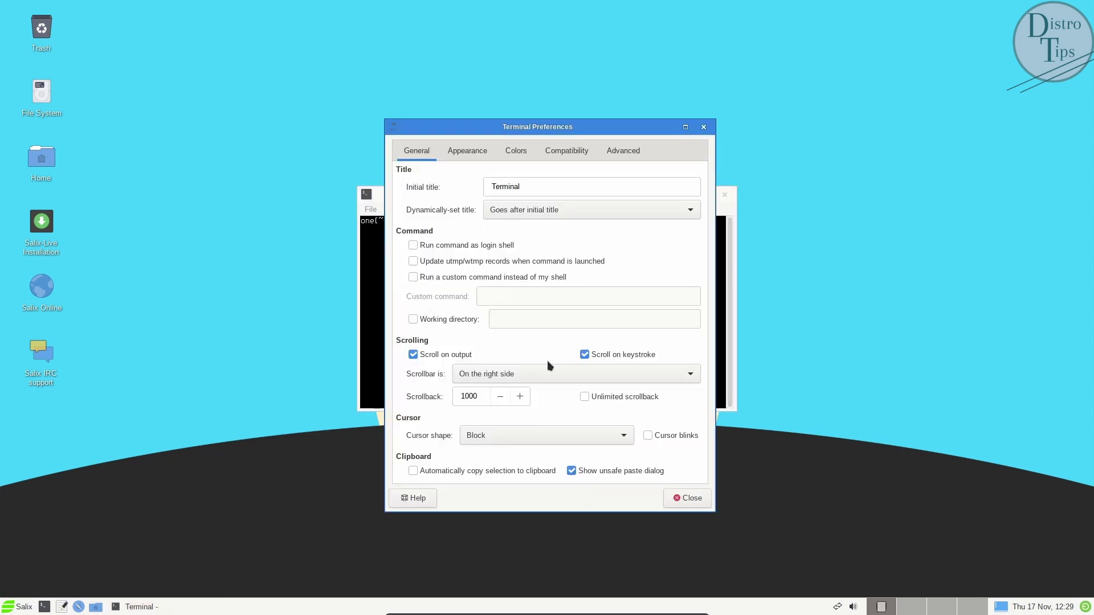
{"action": "left_click", "coordinate": [467, 150]}
{"action": "left_click", "coordinate": [521, 154]}
{"action": "left_click", "coordinate": [567, 152]}
{"action": "left_click", "coordinate": [642, 154]}
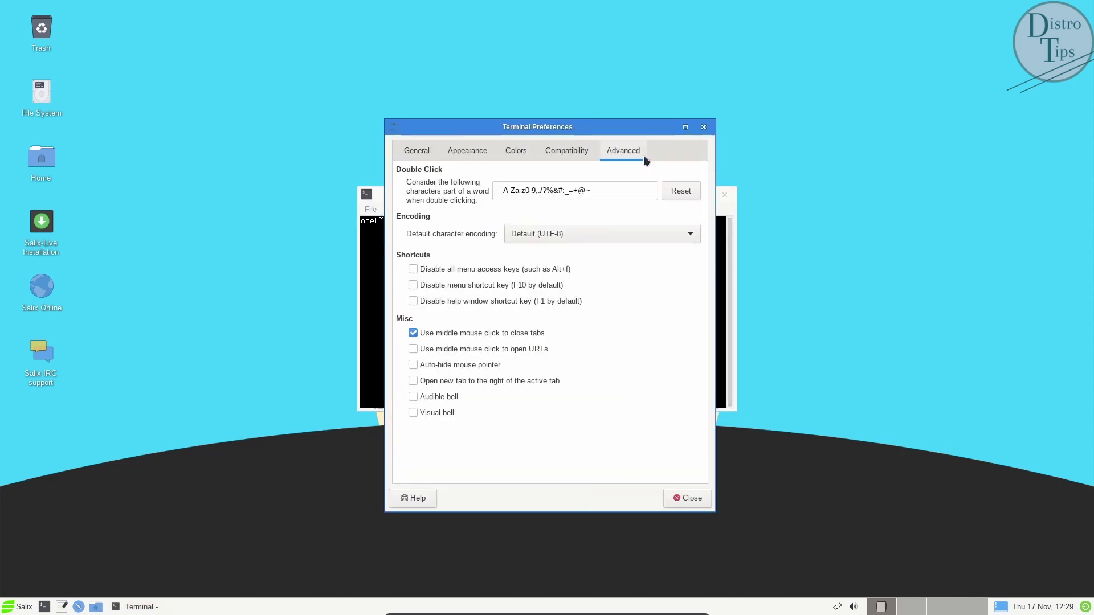
{"action": "left_click", "coordinate": [704, 126]}
{"action": "left_click", "coordinate": [724, 195]}
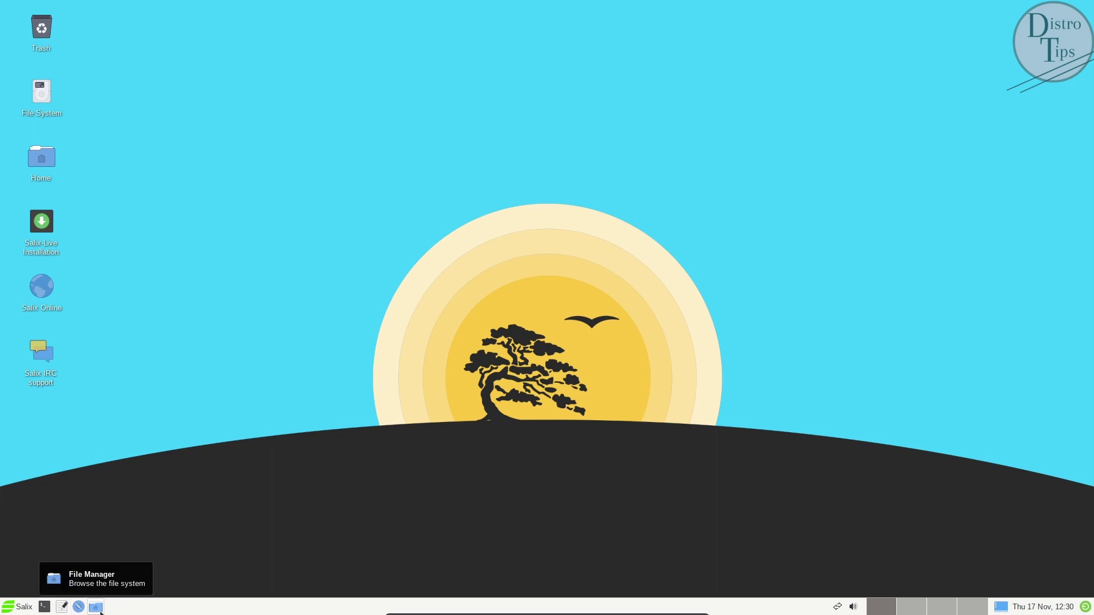
{"action": "left_click_drag", "start_coordinate": [342, 12], "coordinate": [563, 41]}
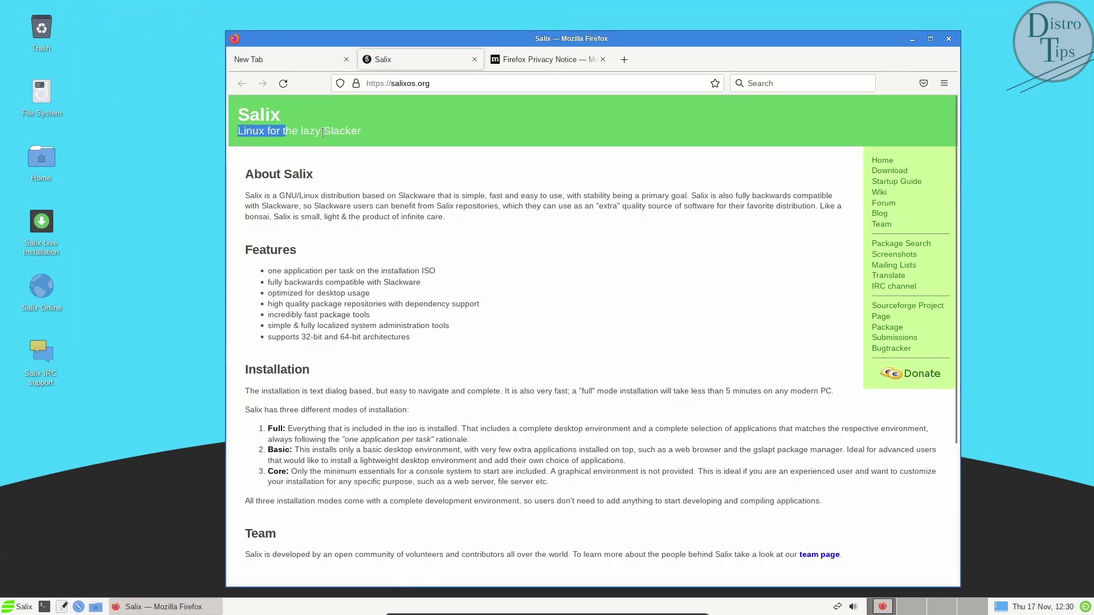
{"action": "scroll", "coordinate": [353, 242], "scroll_direction": "down", "scroll_amount": 5}
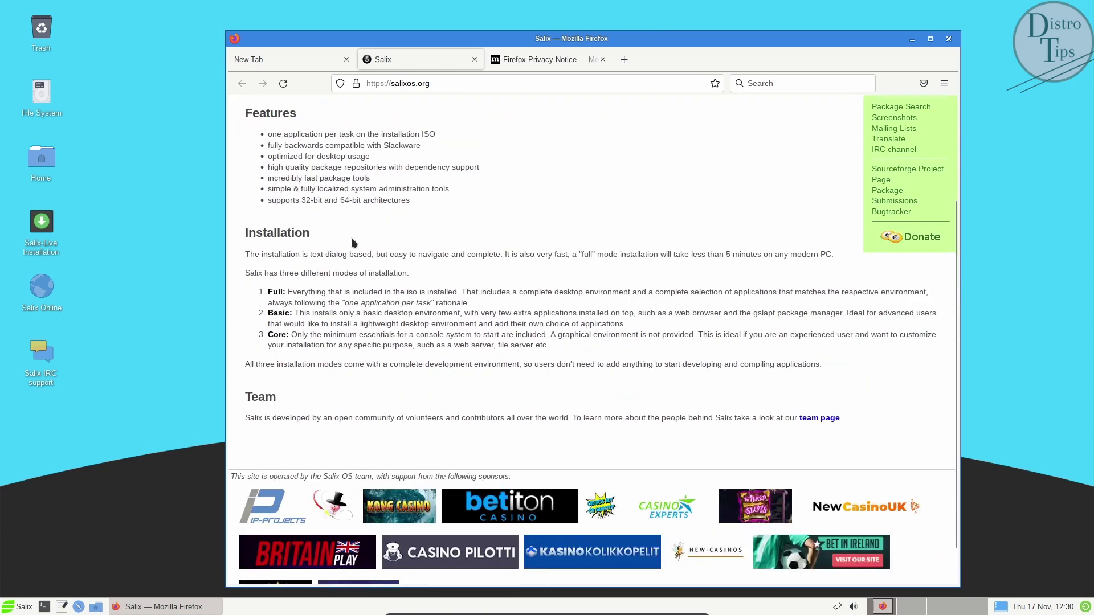
{"action": "scroll", "coordinate": [508, 286], "scroll_direction": "up", "scroll_amount": 5}
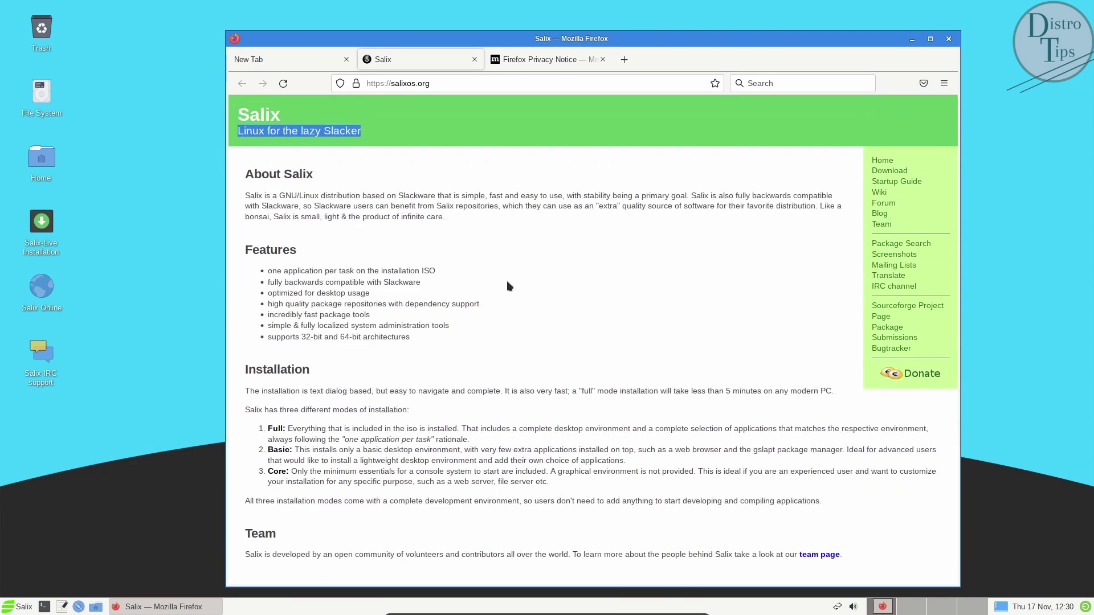
{"action": "left_click", "coordinate": [890, 171]}
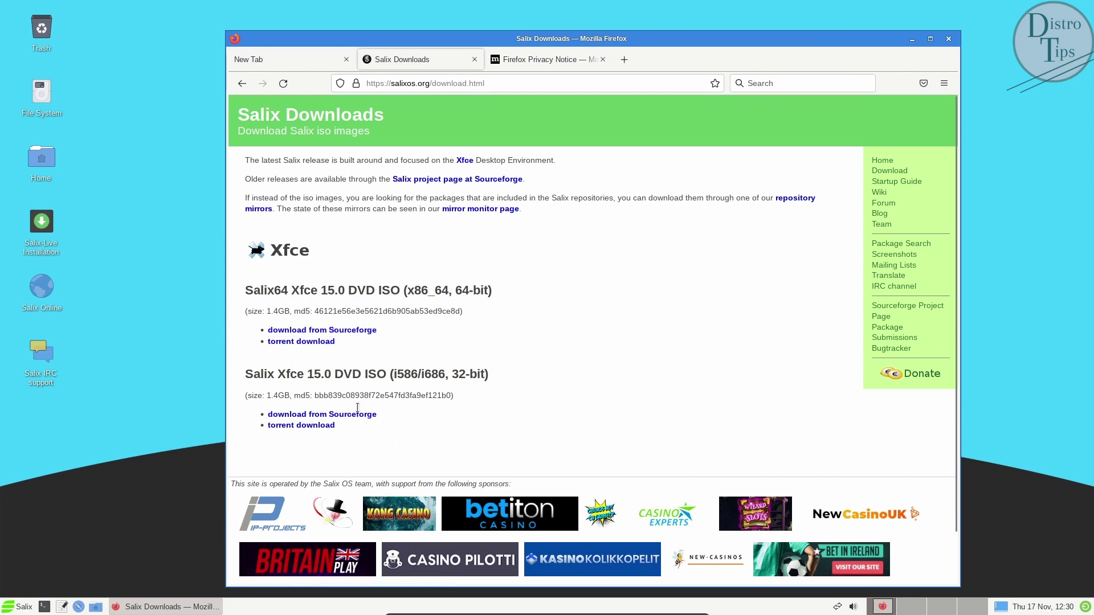
{"action": "scroll", "coordinate": [718, 323], "scroll_direction": "down", "scroll_amount": 2}
{"action": "scroll", "coordinate": [718, 324], "scroll_direction": "up", "scroll_amount": 2}
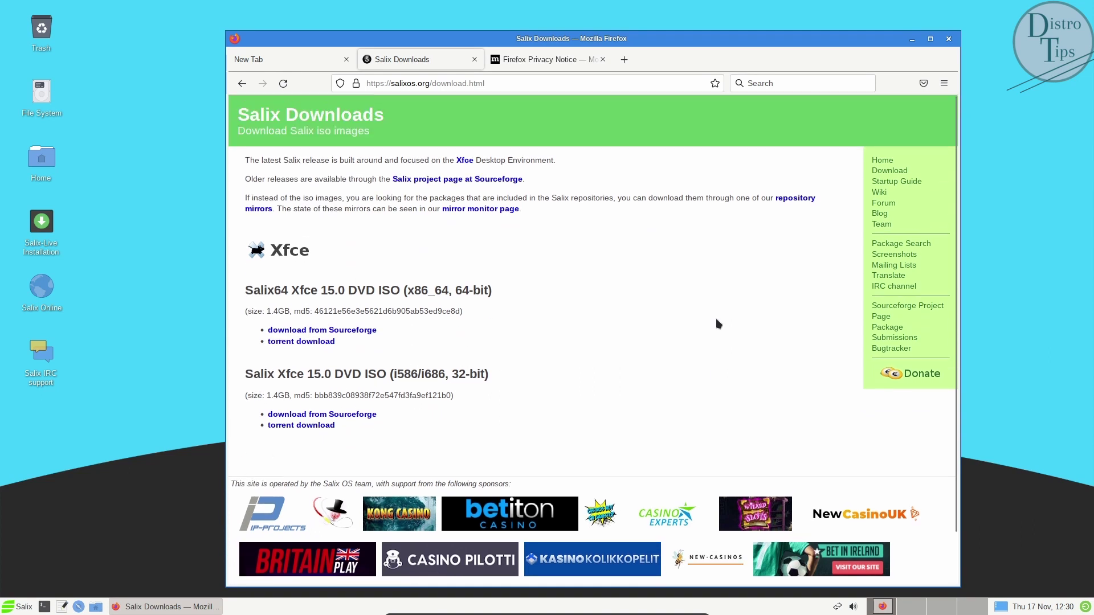
{"action": "left_click", "coordinate": [909, 193]}
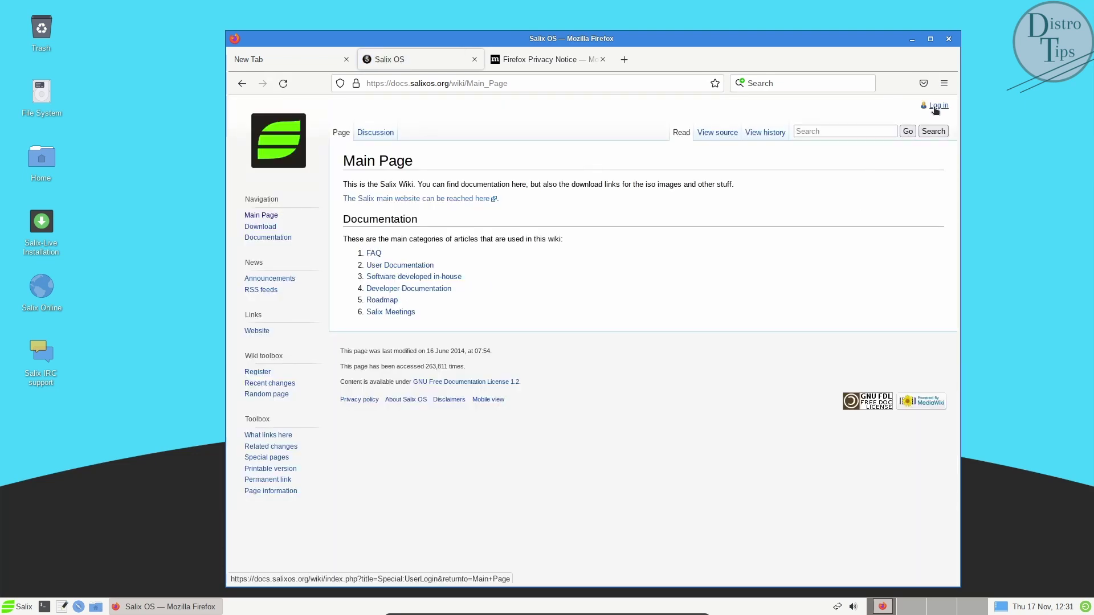
{"action": "left_click", "coordinate": [475, 59]}
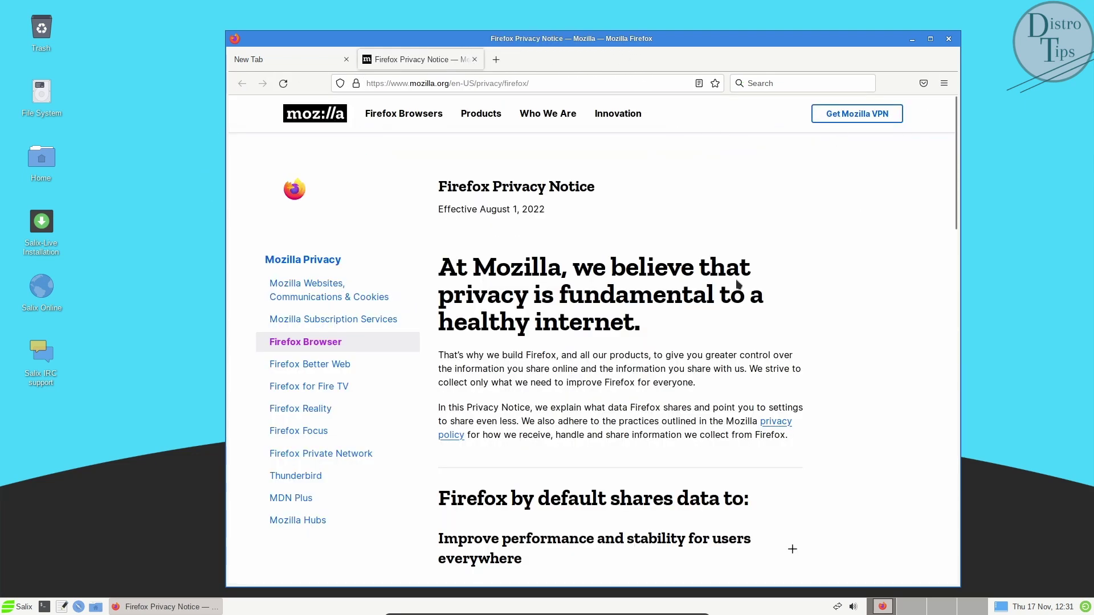
{"action": "left_click", "coordinate": [474, 59]}
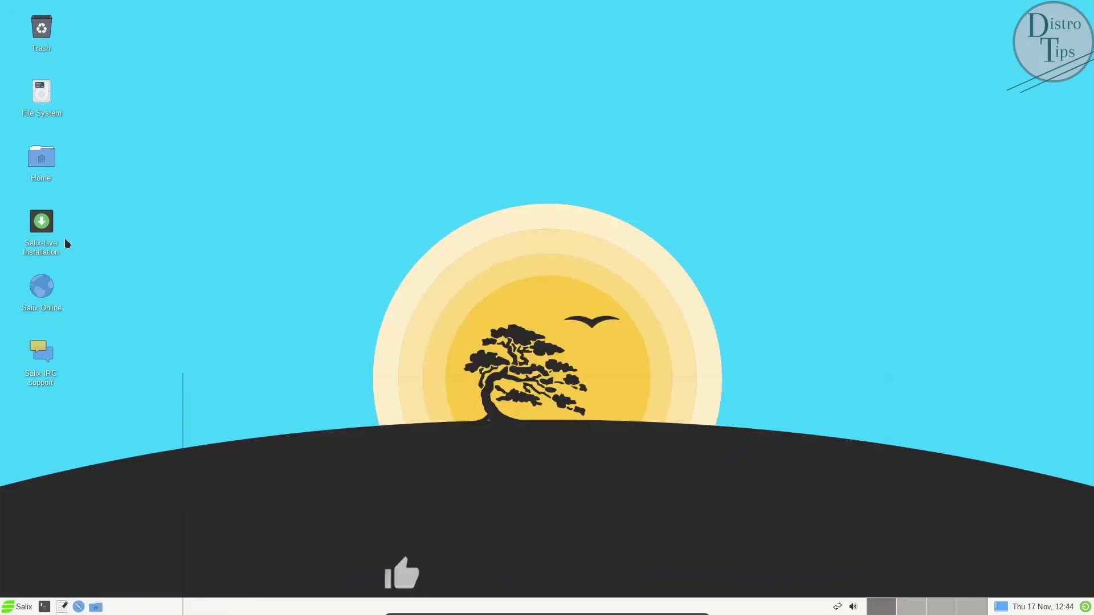
Step: Launch the Salix Live installer with the password and place it beside the startup guide
{"action": "double_click", "coordinate": [46, 234]}
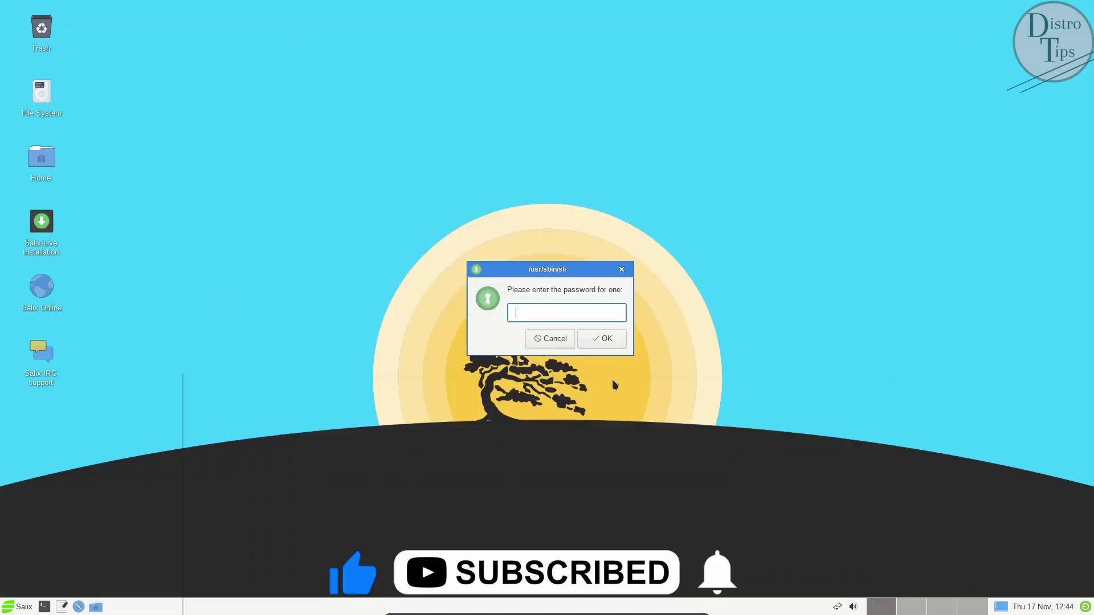
{"action": "type", "text": "live"}
{"action": "left_click", "coordinate": [610, 343]}
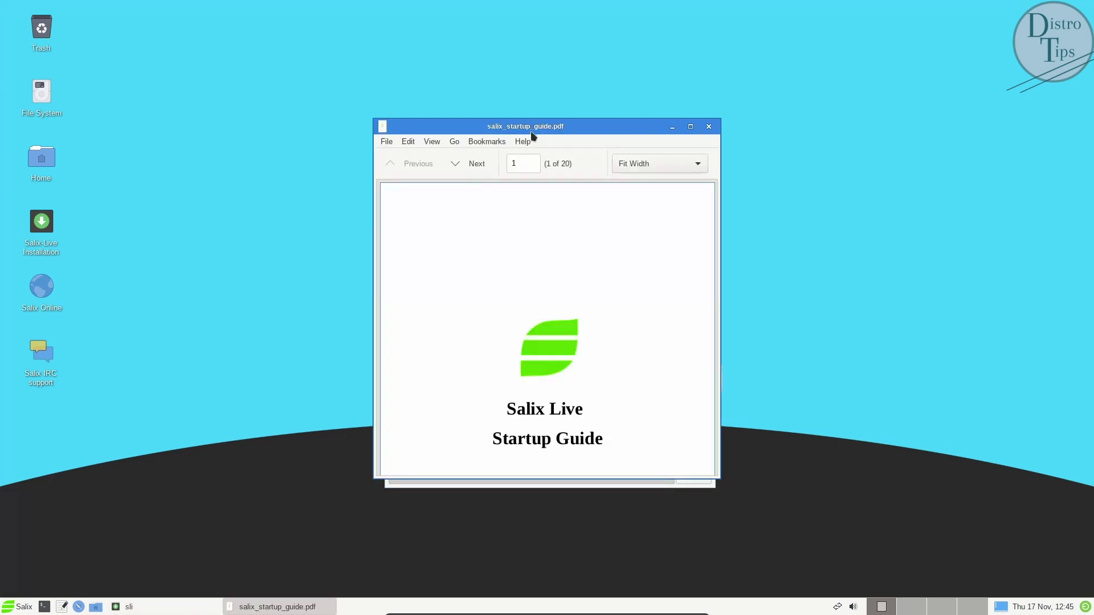
{"action": "left_click_drag", "start_coordinate": [520, 127], "coordinate": [216, 143]}
{"action": "left_click_drag", "start_coordinate": [523, 155], "coordinate": [668, 131]}
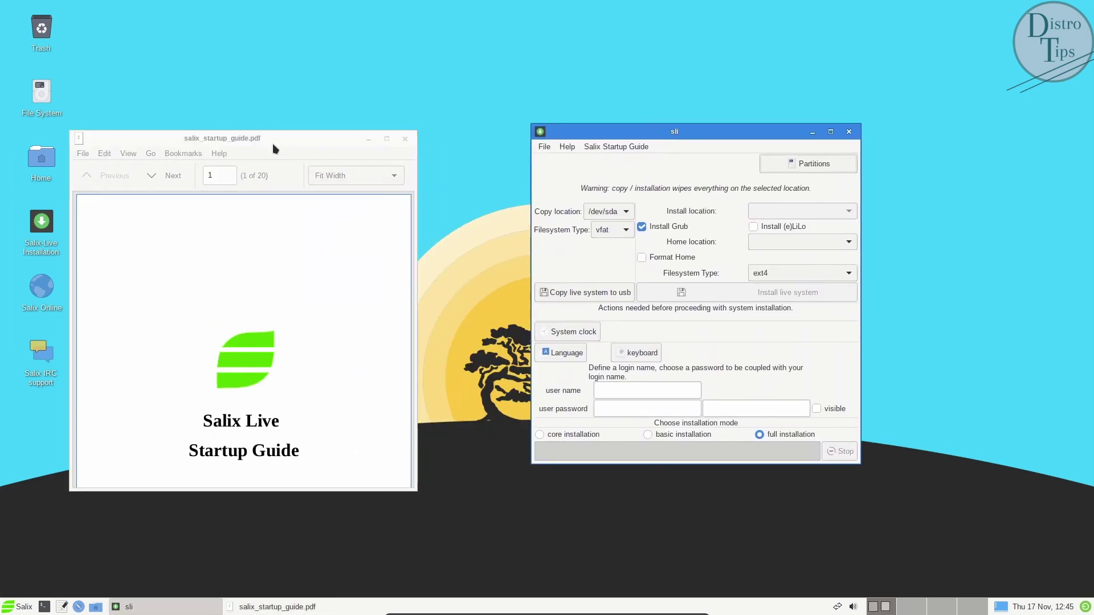
{"action": "left_click_drag", "start_coordinate": [271, 138], "coordinate": [367, 122]}
Step: Scroll the startup guide to page 8 and open the installer's System clock settings
{"action": "scroll", "coordinate": [331, 332], "scroll_direction": "down", "scroll_amount": 10}
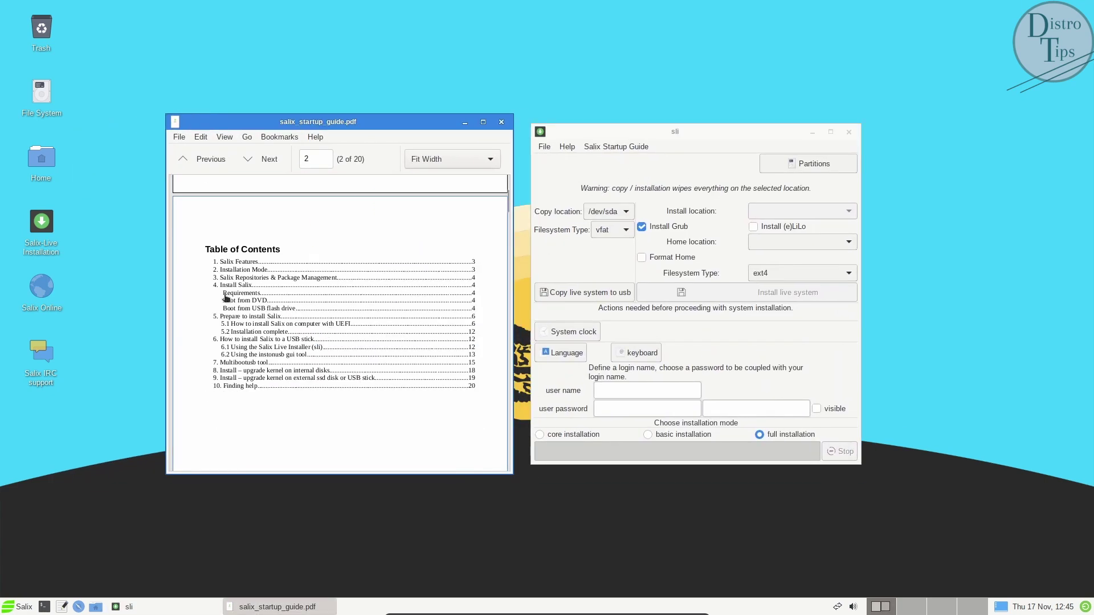
{"action": "scroll", "coordinate": [276, 280], "scroll_direction": "down", "scroll_amount": 10}
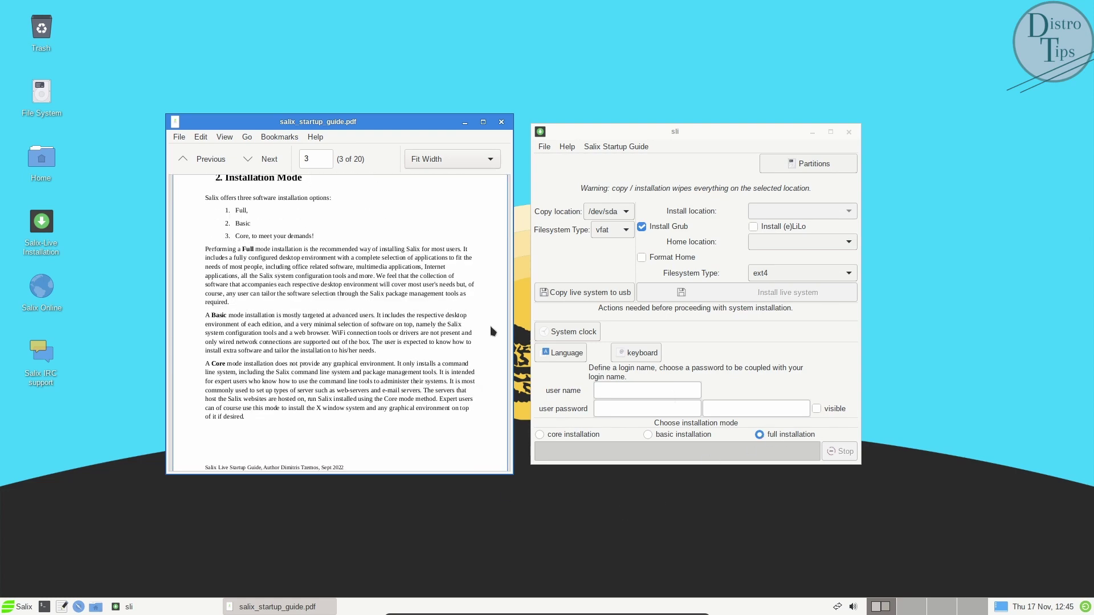
{"action": "scroll", "coordinate": [306, 268], "scroll_direction": "down", "scroll_amount": 10}
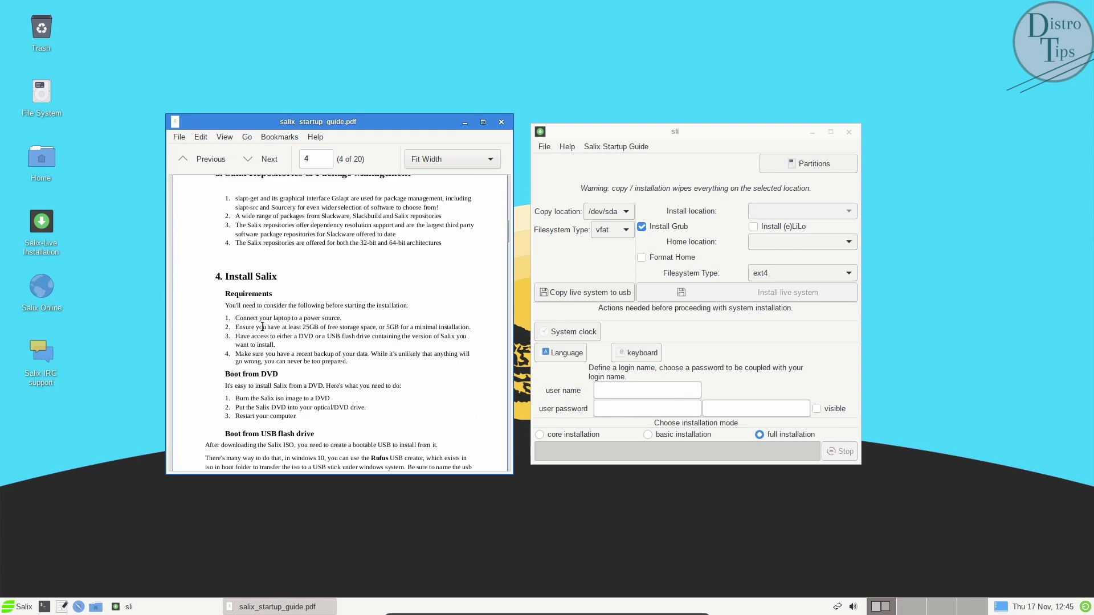
{"action": "scroll", "coordinate": [262, 327], "scroll_direction": "down", "scroll_amount": 15}
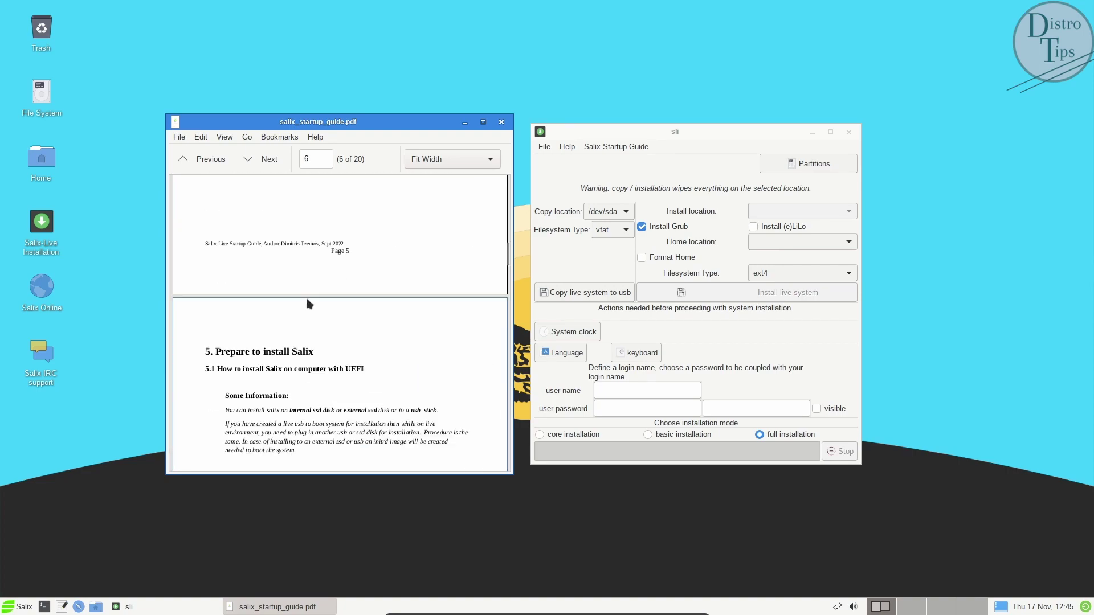
{"action": "scroll", "coordinate": [309, 304], "scroll_direction": "down", "scroll_amount": 15}
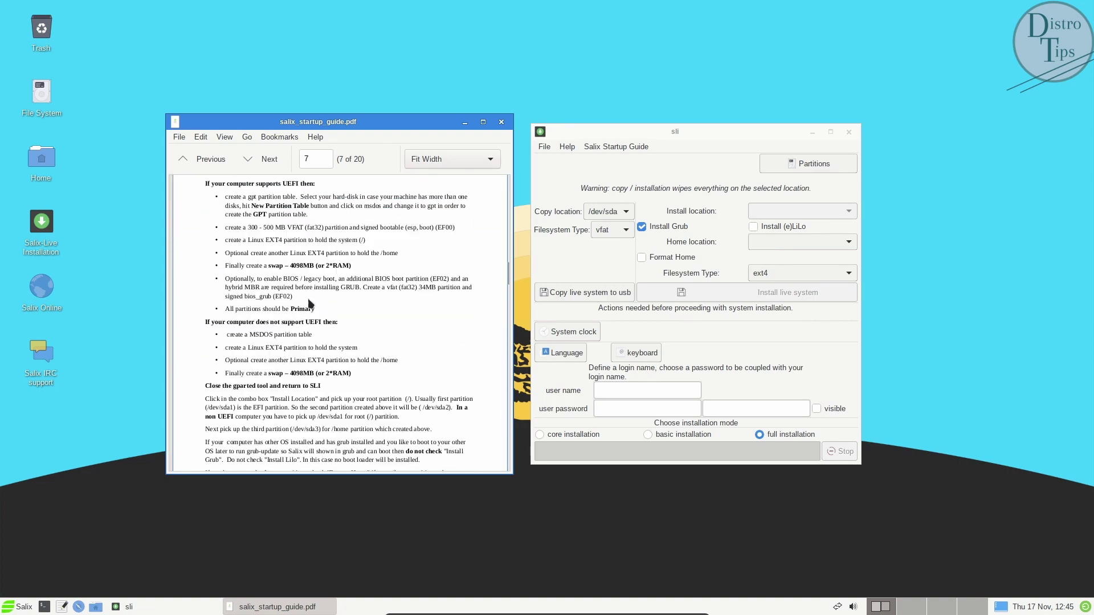
{"action": "scroll", "coordinate": [311, 303], "scroll_direction": "down", "scroll_amount": 10}
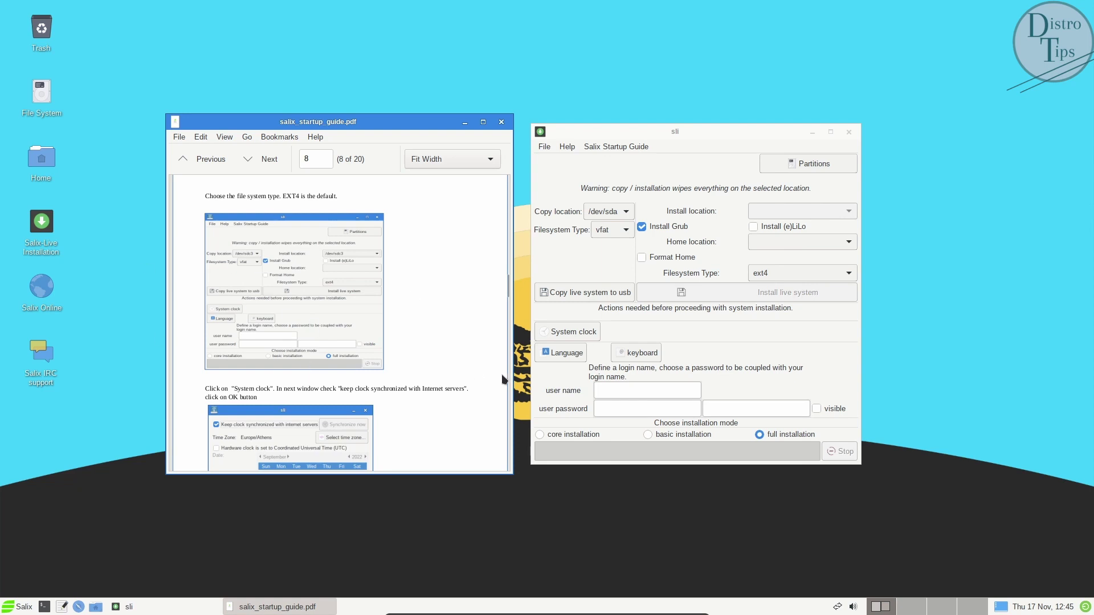
{"action": "left_click", "coordinate": [577, 335]}
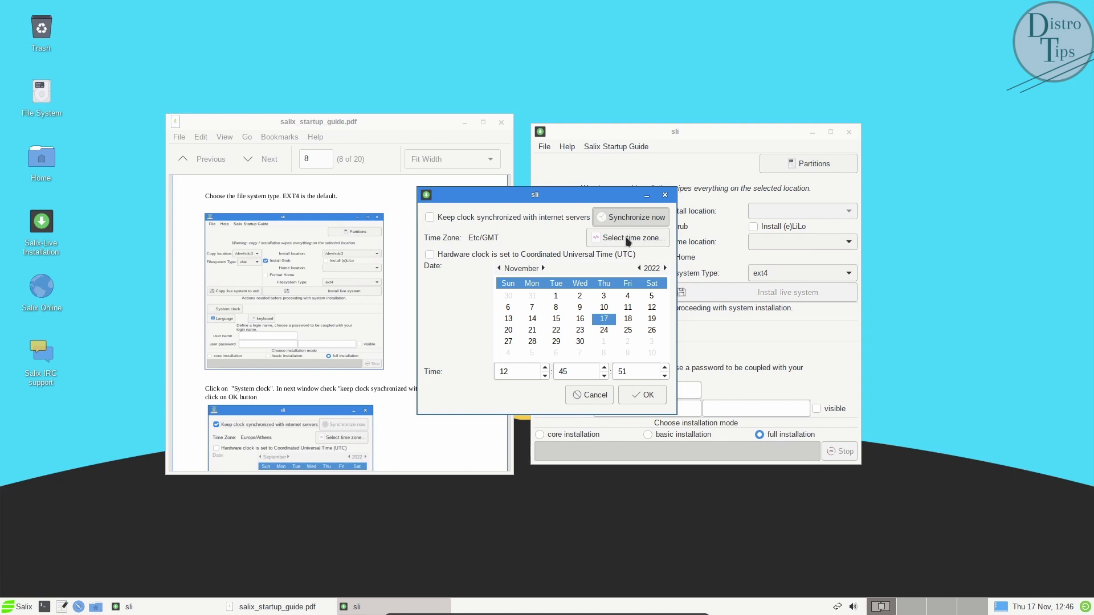
Step: Set the time zone to US/Eastern, hardware clock to UTC, synchronized with internet servers
{"action": "left_click", "coordinate": [664, 195]}
{"action": "left_click", "coordinate": [596, 332]}
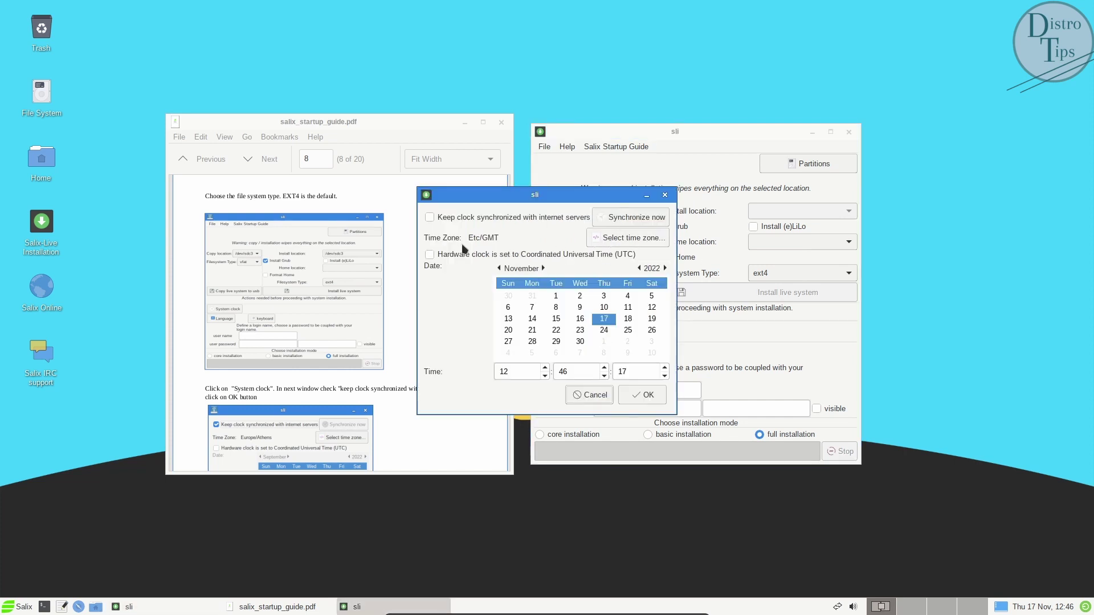
{"action": "left_click", "coordinate": [642, 238]}
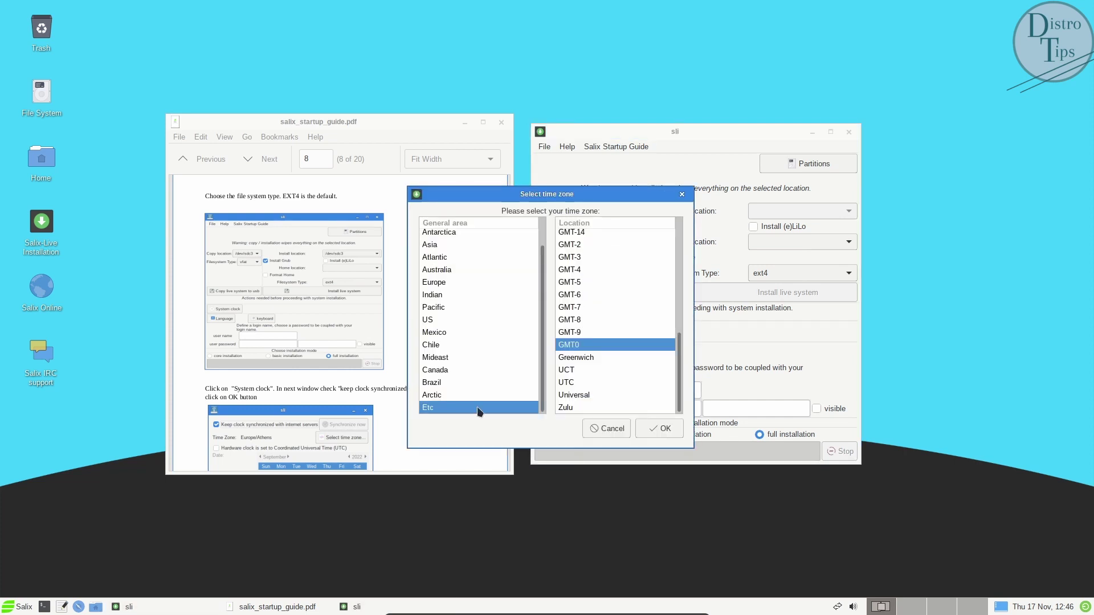
{"action": "left_click", "coordinate": [434, 320]}
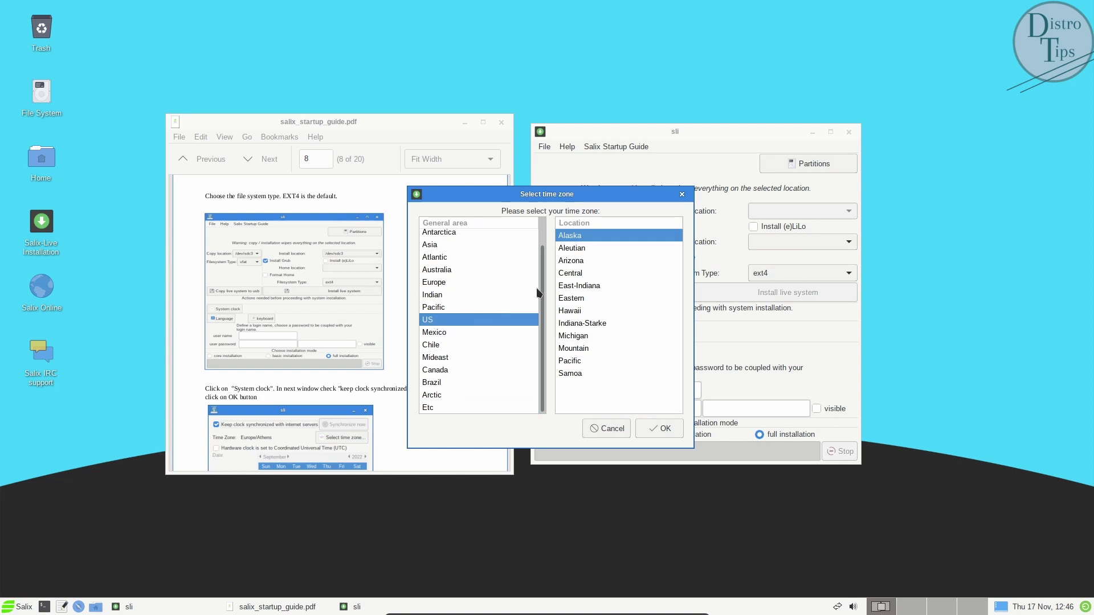
{"action": "left_click", "coordinate": [573, 302]}
{"action": "left_click", "coordinate": [640, 437]}
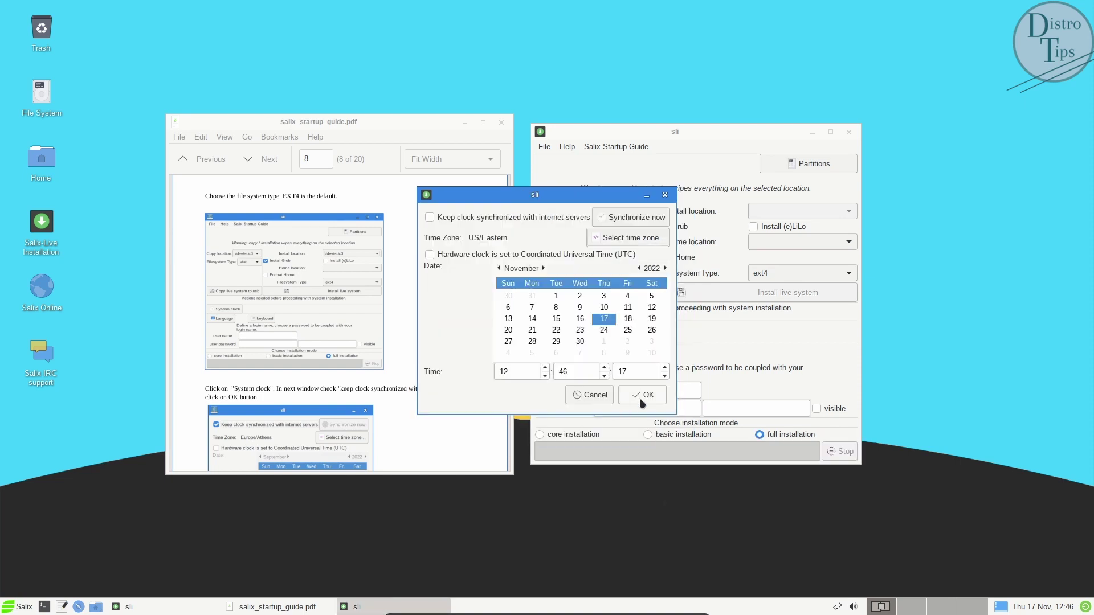
{"action": "left_click", "coordinate": [429, 255]}
{"action": "left_click", "coordinate": [429, 218]}
{"action": "left_click", "coordinate": [649, 396]}
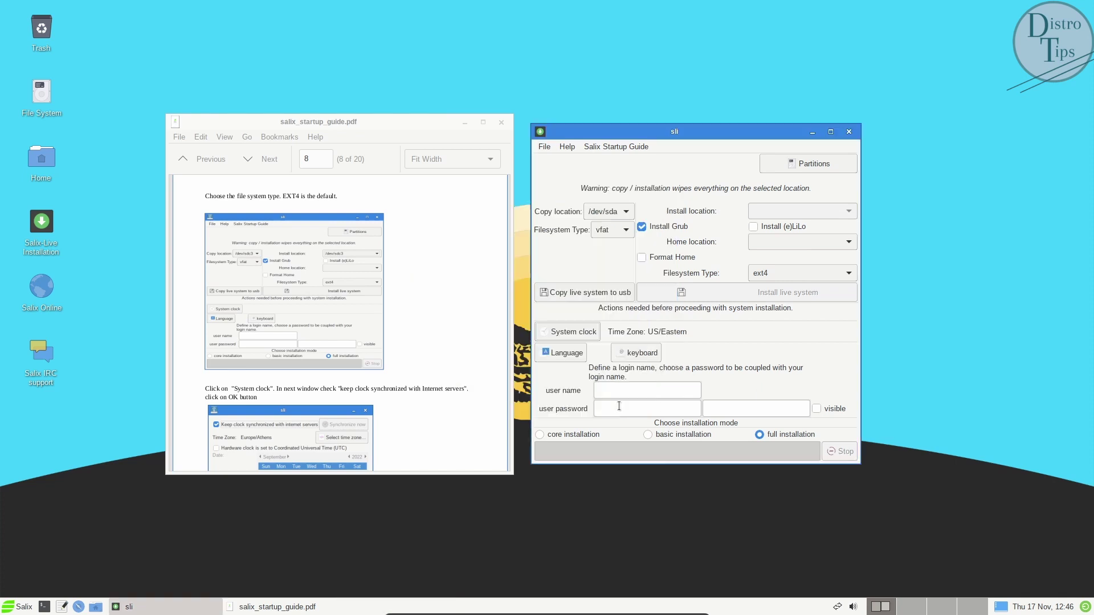
Step: Choose the en_US.utf8 locale and the us qwerty keyboard map
{"action": "left_click", "coordinate": [572, 355]}
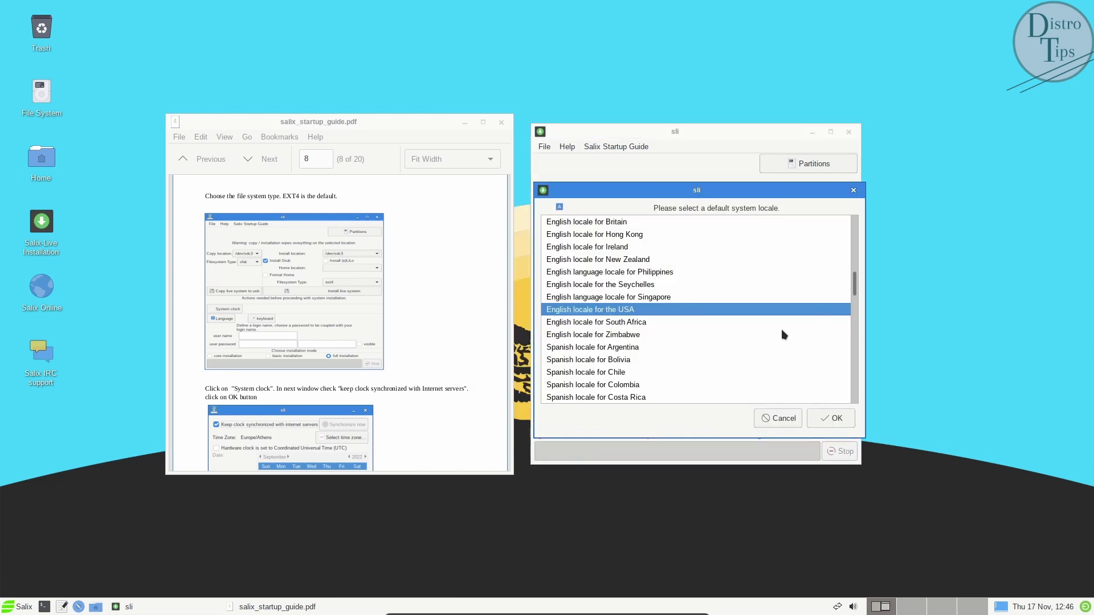
{"action": "left_click", "coordinate": [848, 426]}
{"action": "left_click", "coordinate": [666, 352]}
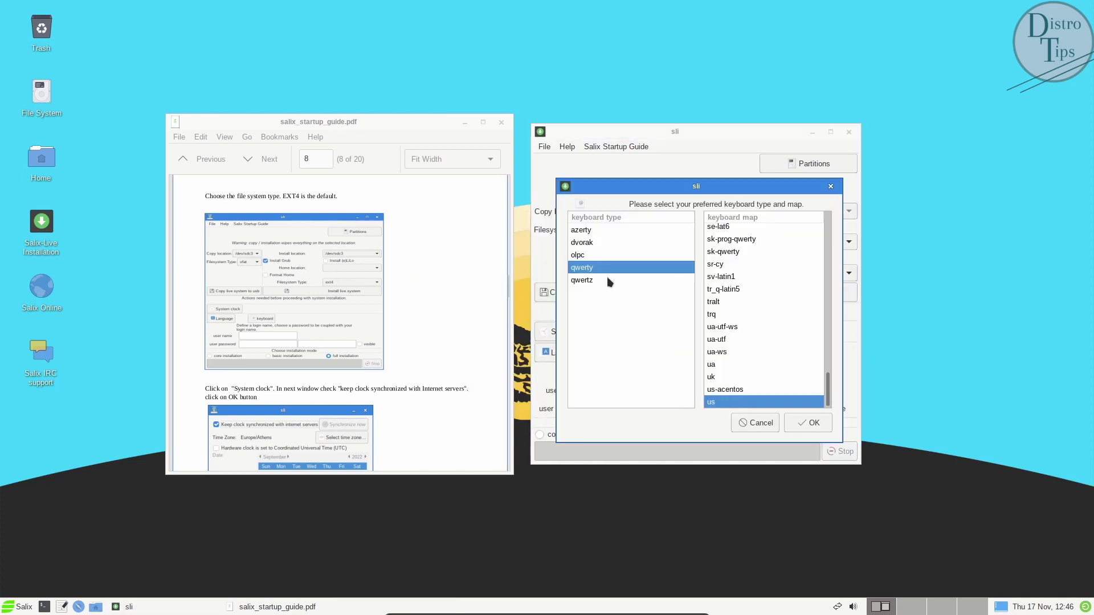
{"action": "left_click", "coordinate": [814, 423]}
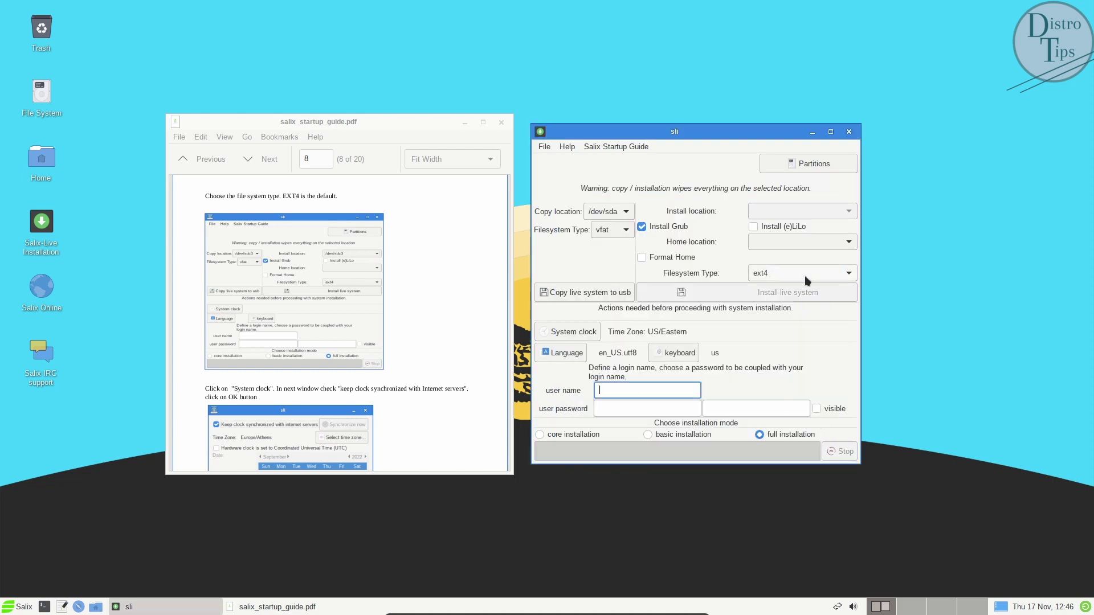
Step: Fill in the user's login name and password
{"action": "type", "text": "distrotips"}
{"action": "left_click", "coordinate": [628, 409]}
{"action": "type", "text": "1"}
{"action": "left_click", "coordinate": [742, 404]}
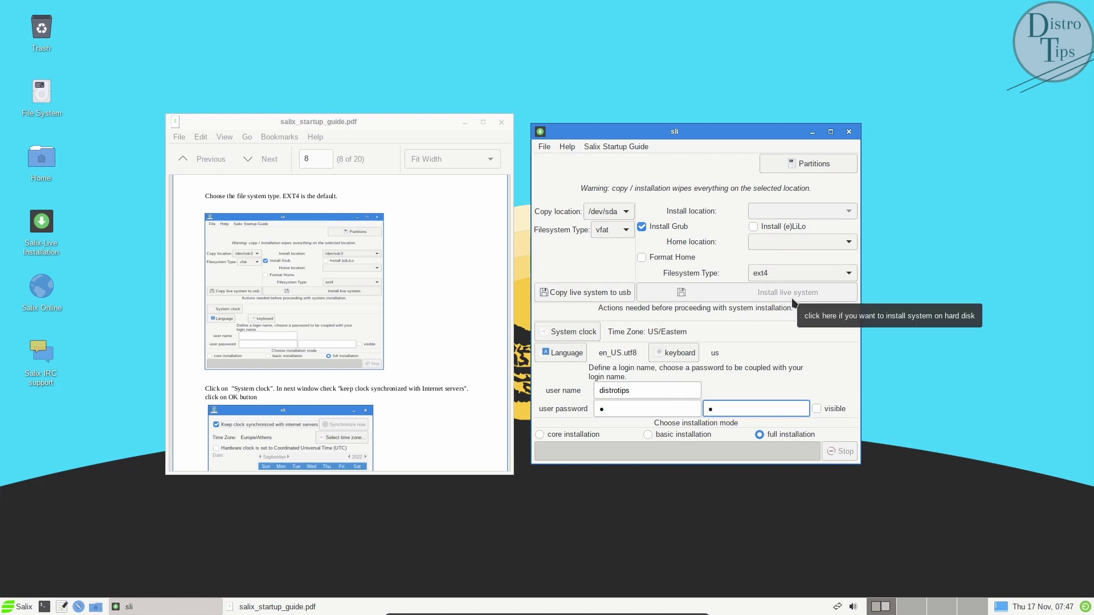
Step: Bring the startup guide forward and scroll further through it
{"action": "left_click", "coordinate": [411, 299]}
{"action": "scroll", "coordinate": [410, 299], "scroll_direction": "down", "scroll_amount": 5}
{"action": "scroll", "coordinate": [410, 299], "scroll_direction": "down", "scroll_amount": 15}
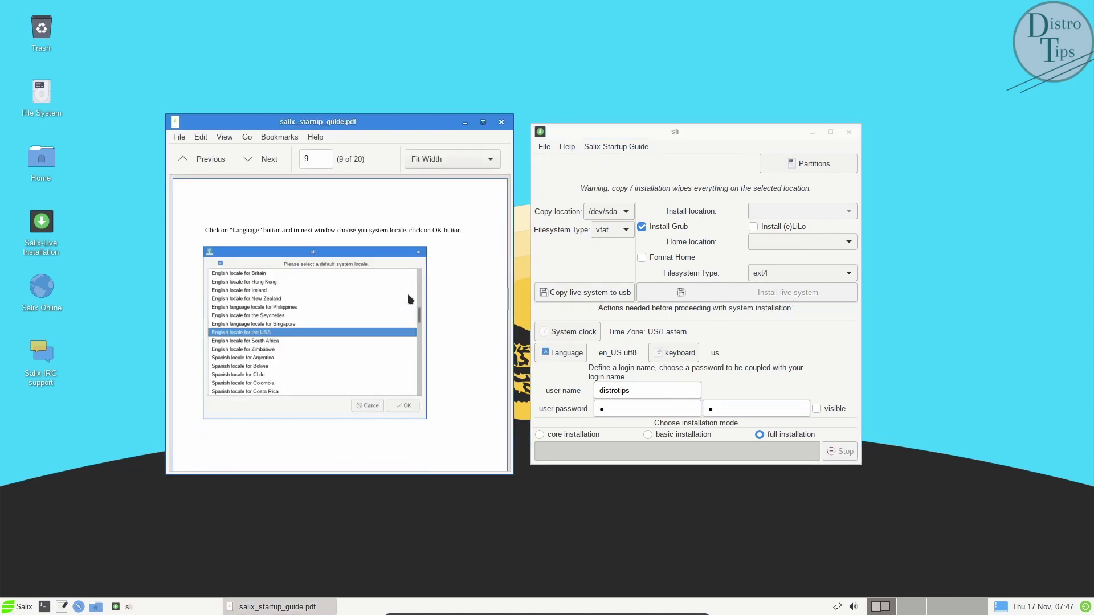
Step: Select the full installation mode in the installer
{"action": "scroll", "coordinate": [397, 313], "scroll_direction": "down", "scroll_amount": 3}
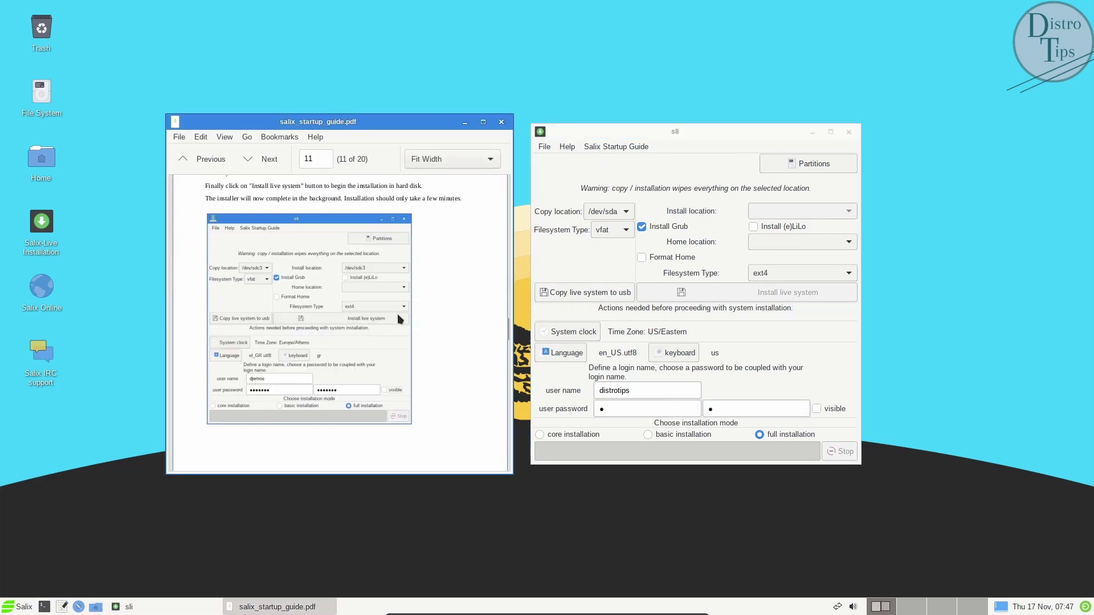
{"action": "scroll", "coordinate": [382, 356], "scroll_direction": "down", "scroll_amount": 8}
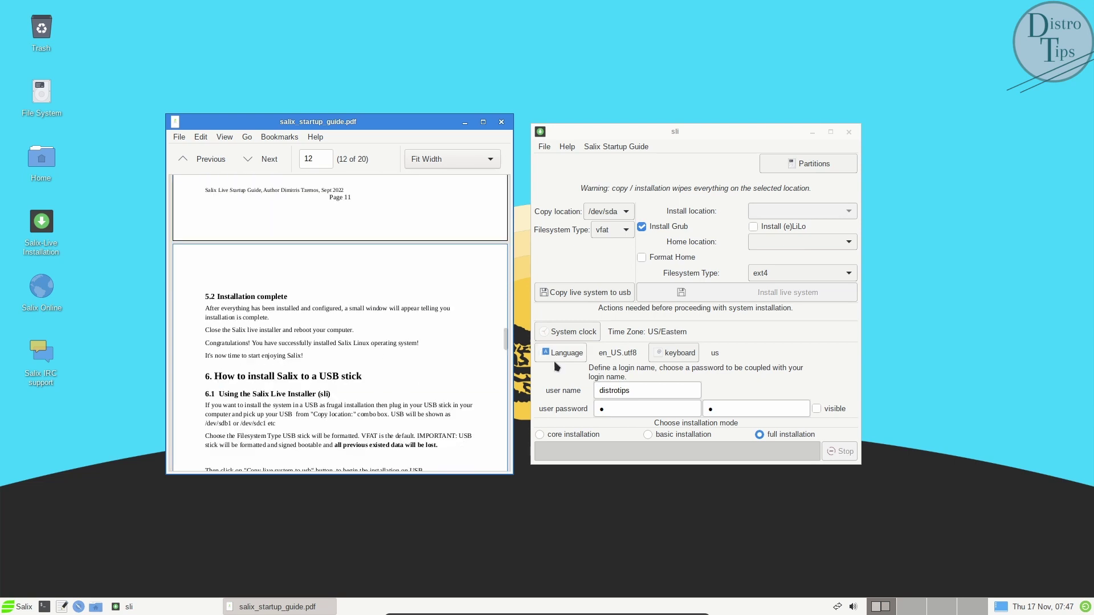
{"action": "left_click", "coordinate": [744, 358]}
{"action": "left_click", "coordinate": [807, 435]}
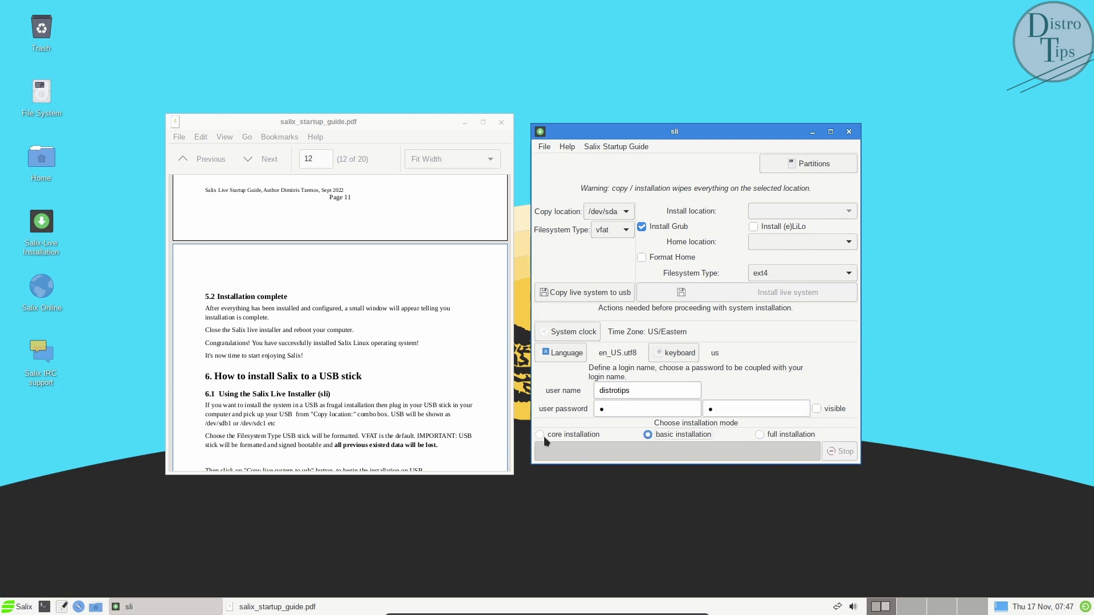
Step: Scroll the guide down past page 11, then back up to page 7's partitioning instructions
{"action": "left_click", "coordinate": [386, 356]}
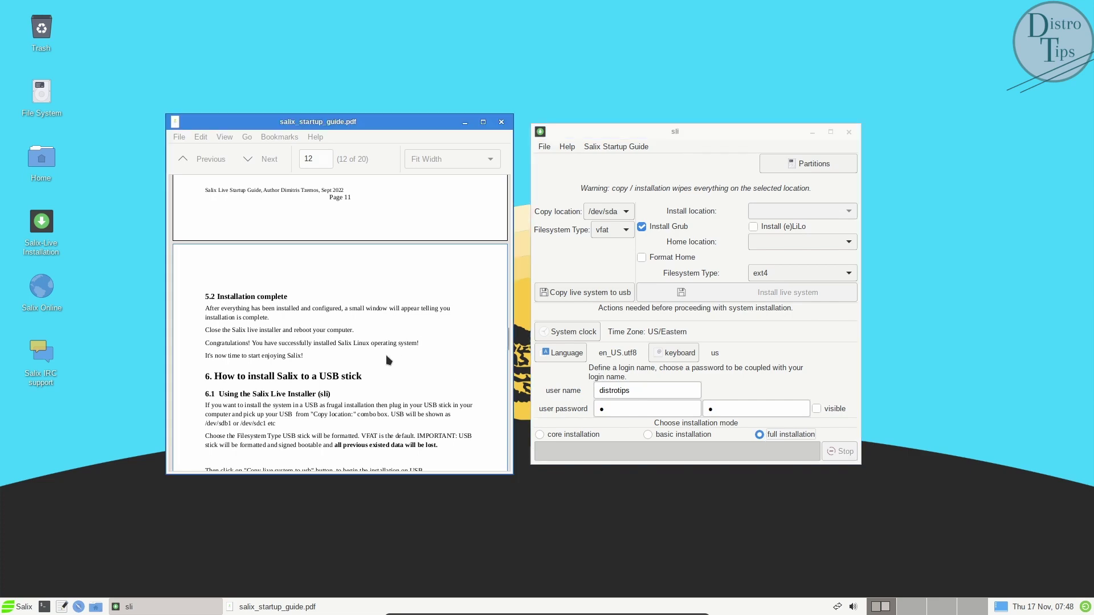
{"action": "scroll", "coordinate": [385, 355], "scroll_direction": "down", "scroll_amount": 3}
{"action": "scroll", "coordinate": [385, 354], "scroll_direction": "down", "scroll_amount": 7}
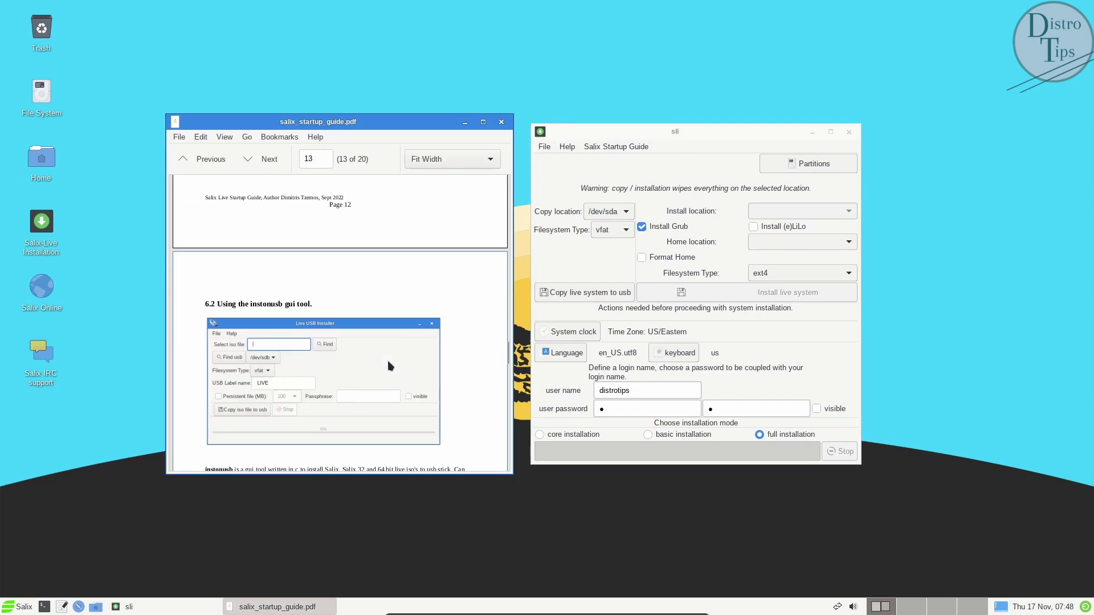
{"action": "scroll", "coordinate": [282, 359], "scroll_direction": "down", "scroll_amount": 4}
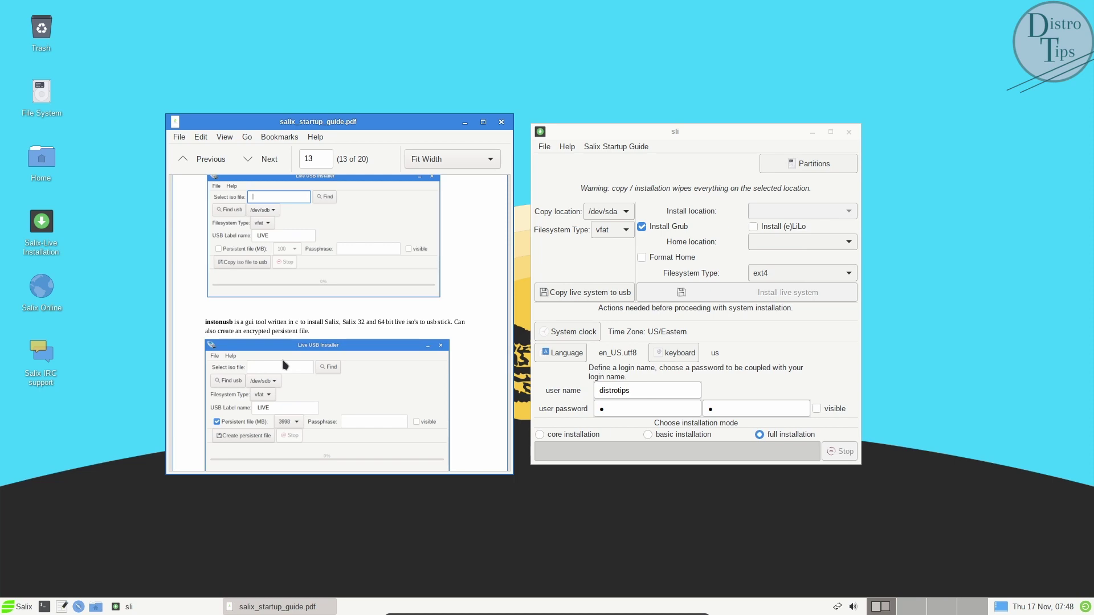
{"action": "scroll", "coordinate": [282, 360], "scroll_direction": "down", "scroll_amount": 10}
{"action": "scroll", "coordinate": [386, 347], "scroll_direction": "up", "scroll_amount": 20}
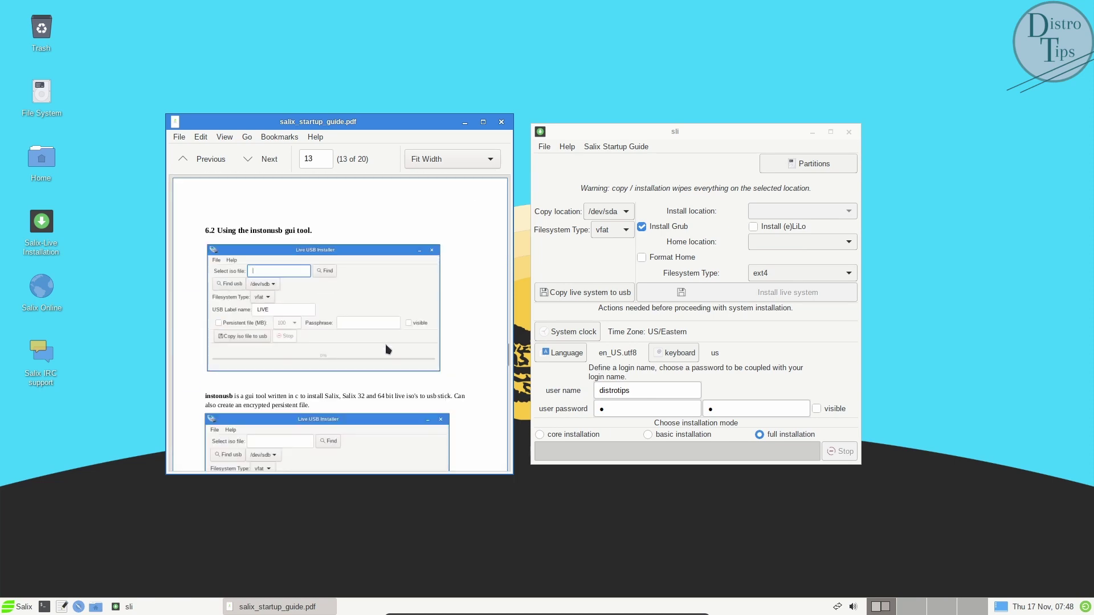
{"action": "scroll", "coordinate": [385, 343], "scroll_direction": "up", "scroll_amount": 15}
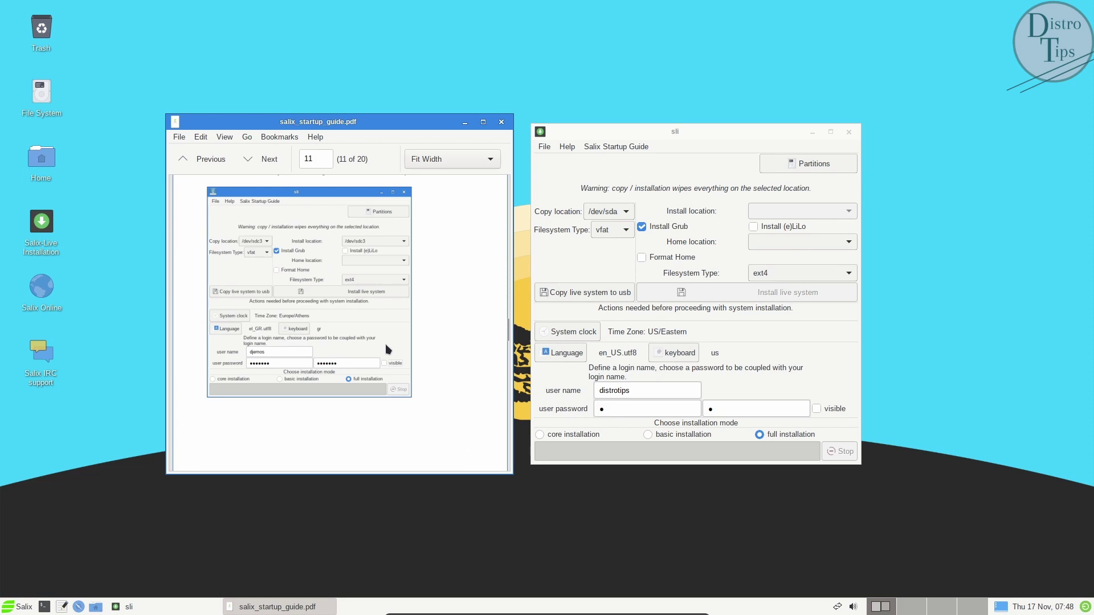
{"action": "scroll", "coordinate": [385, 344], "scroll_direction": "up", "scroll_amount": 20}
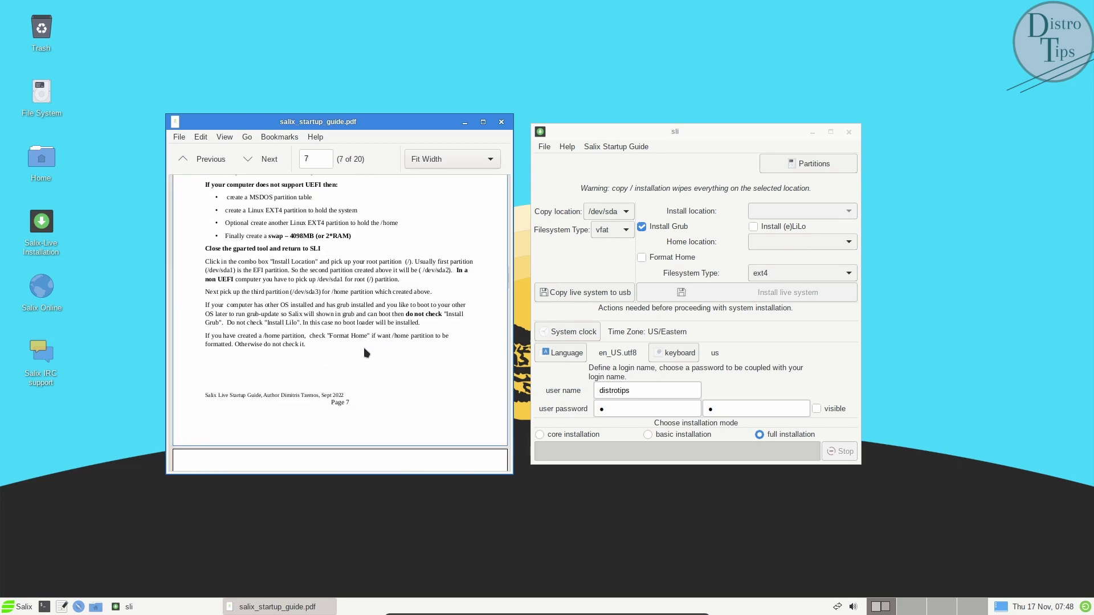
{"action": "scroll", "coordinate": [365, 350], "scroll_direction": "up", "scroll_amount": 2}
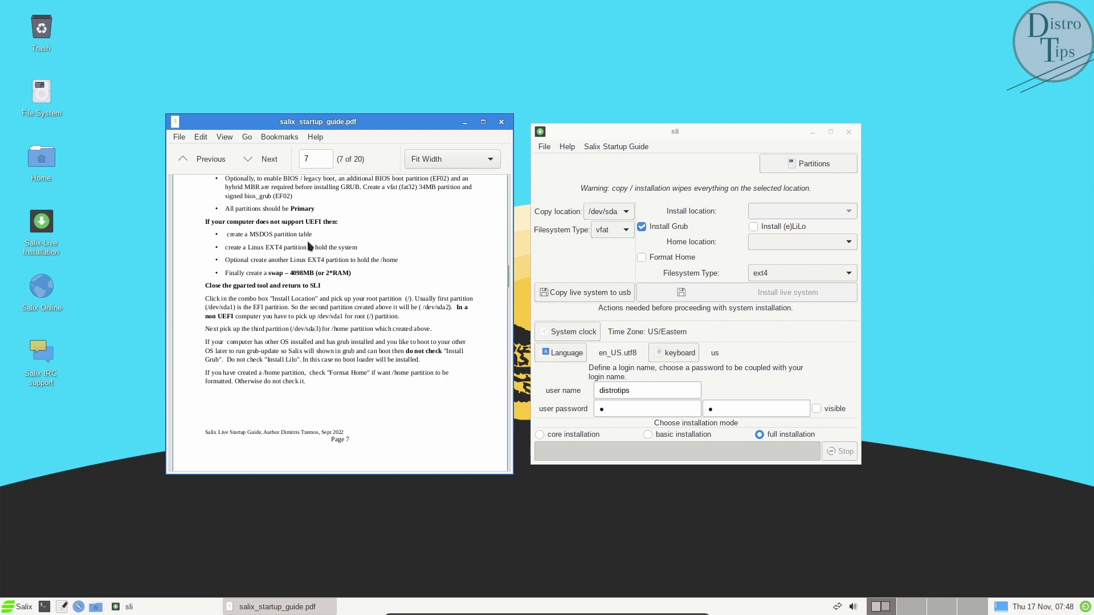
Step: Open GParted on /dev/sda and view details of its 28.00 GiB unallocated space
{"action": "left_click", "coordinate": [825, 162]}
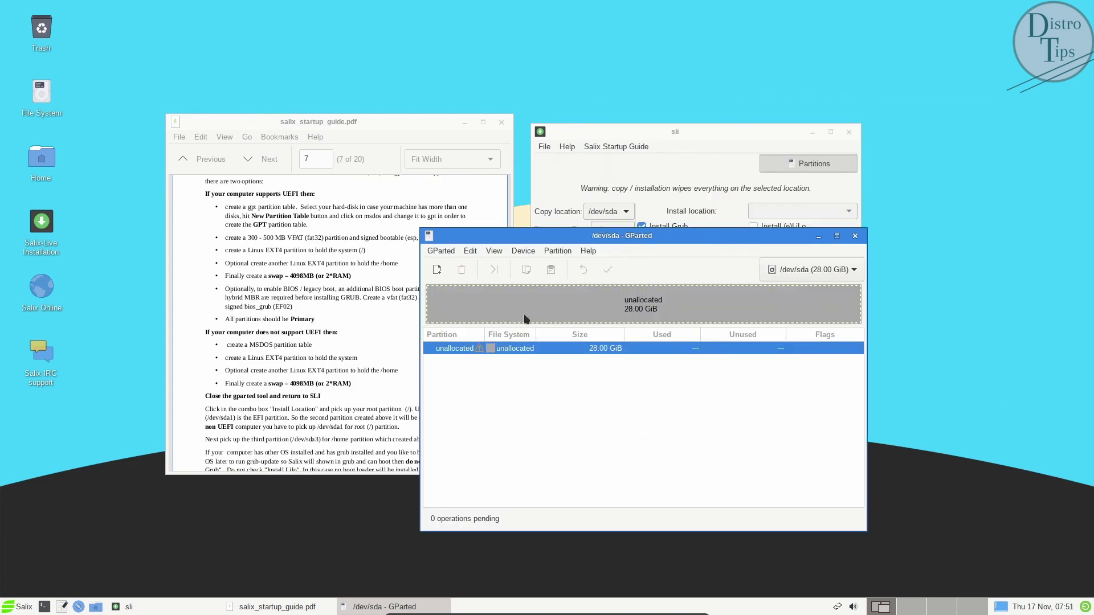
{"action": "double_click", "coordinate": [502, 306]}
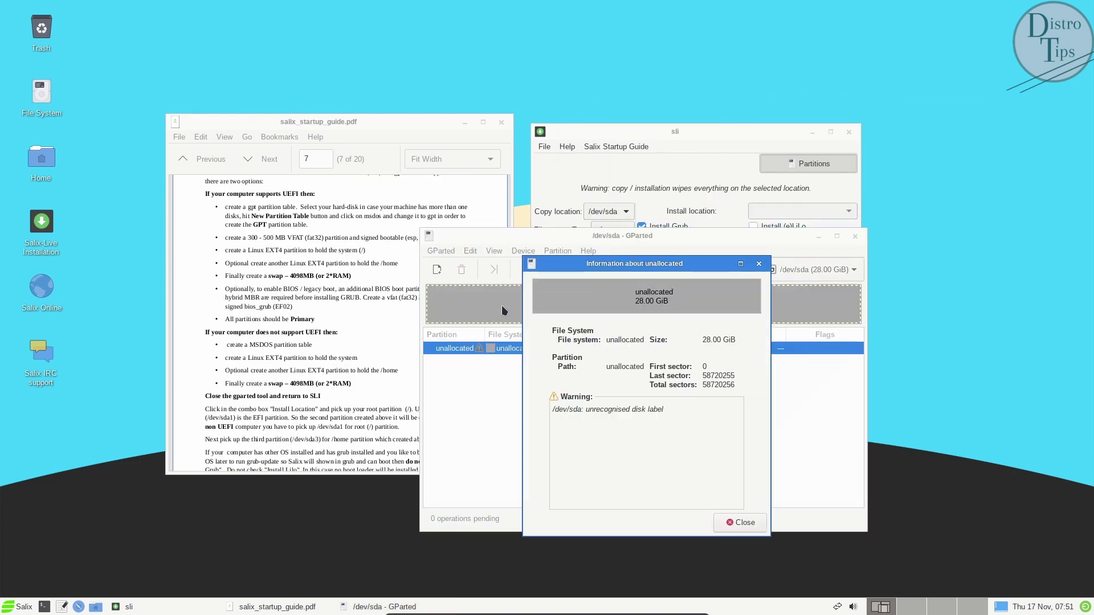
{"action": "left_click", "coordinate": [740, 523]}
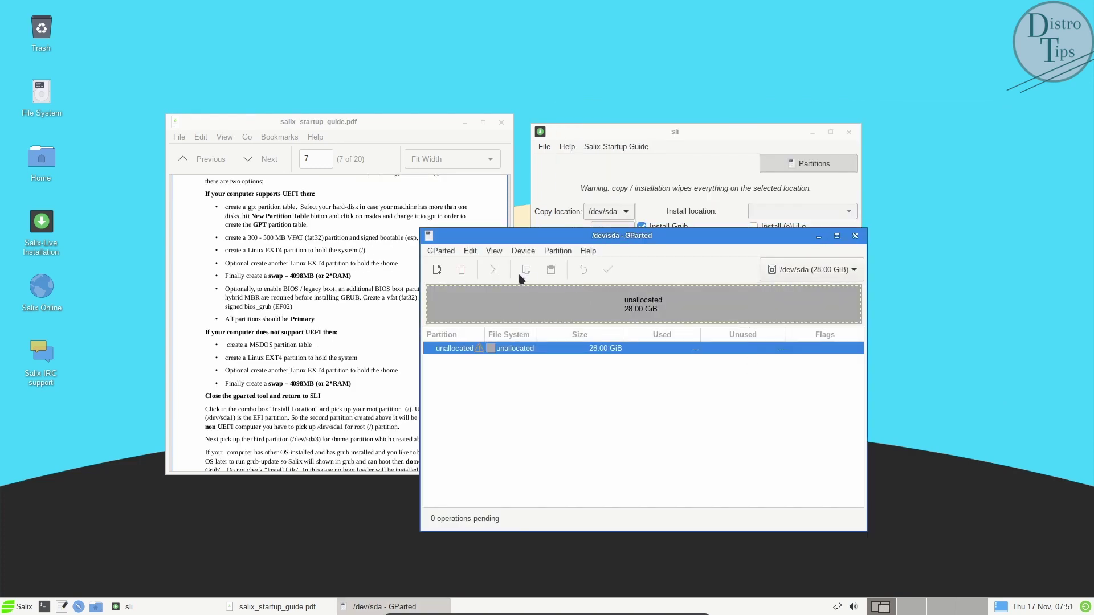
Step: Toggle the device information panel and view the File System Support chart
{"action": "left_click", "coordinate": [441, 251]}
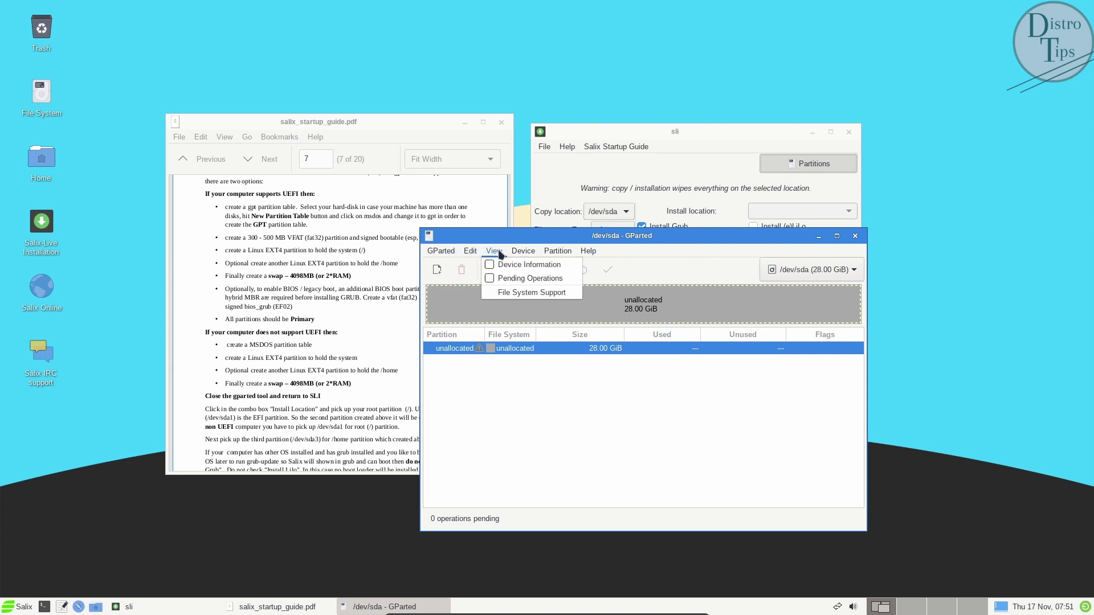
{"action": "left_click", "coordinate": [494, 265]}
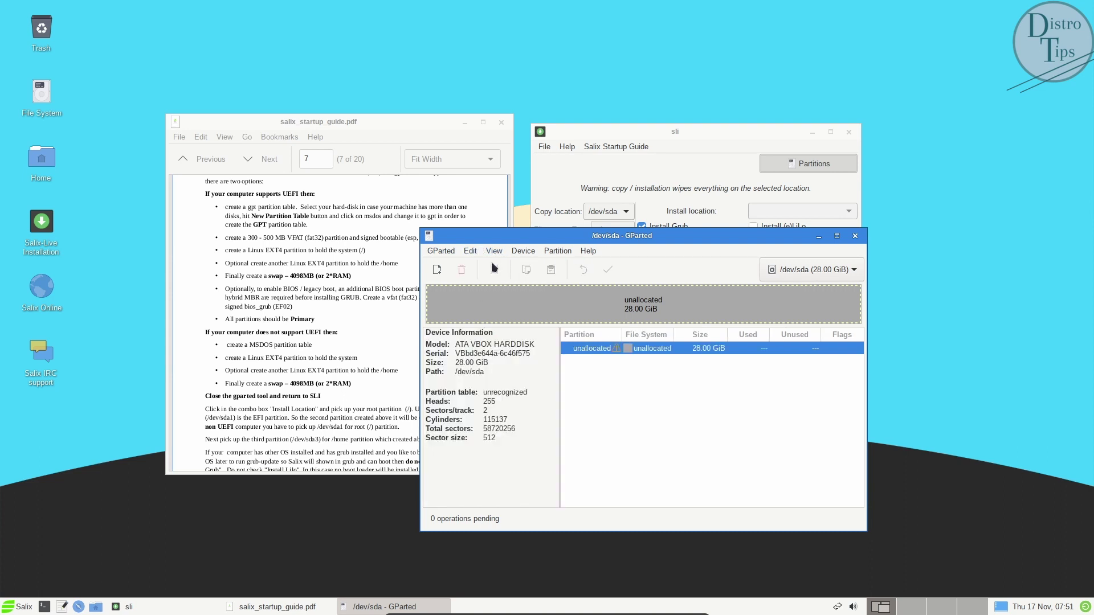
{"action": "left_click", "coordinate": [469, 251]}
{"action": "left_click", "coordinate": [494, 265]}
{"action": "left_click", "coordinate": [494, 250]}
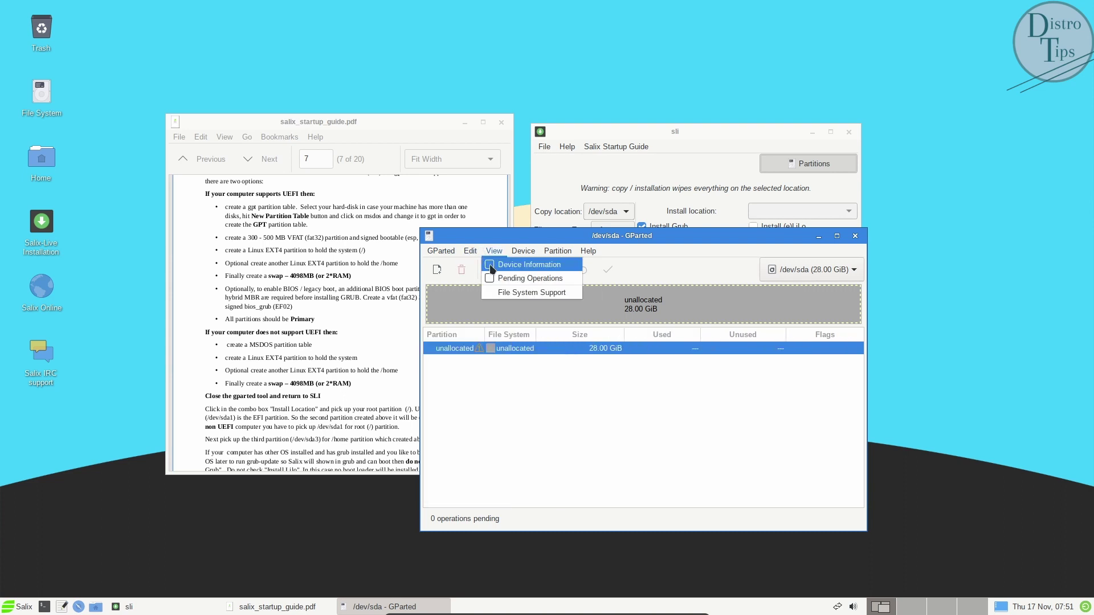
{"action": "left_click", "coordinate": [493, 293]}
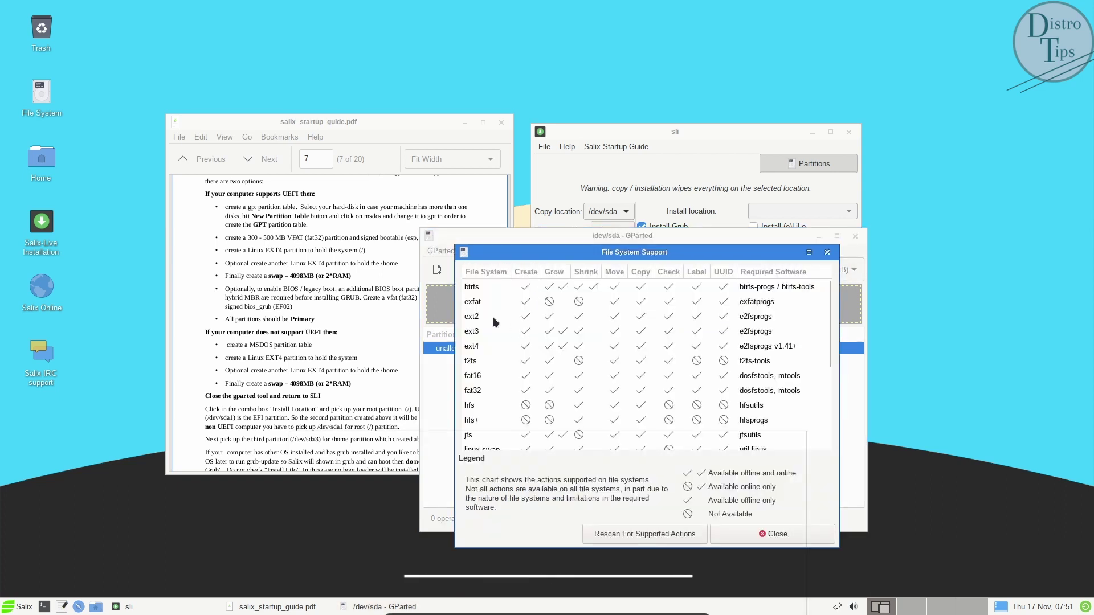
{"action": "left_click", "coordinate": [827, 252]}
Step: Create an msdos partition table on /dev/sda and start a new partition
{"action": "left_click", "coordinate": [533, 264]}
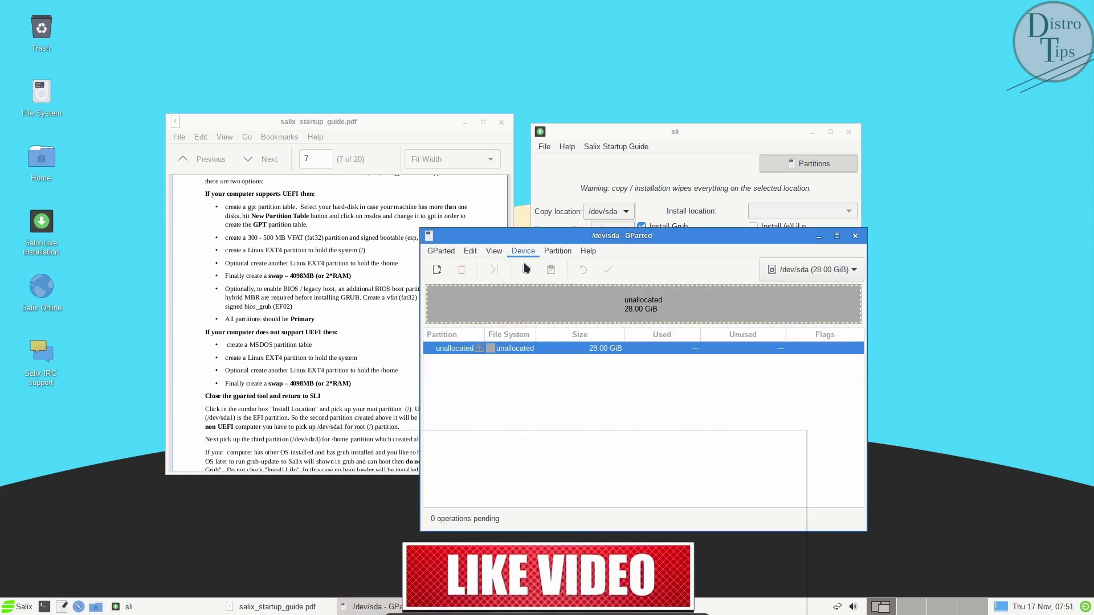
{"action": "left_click", "coordinate": [667, 405]}
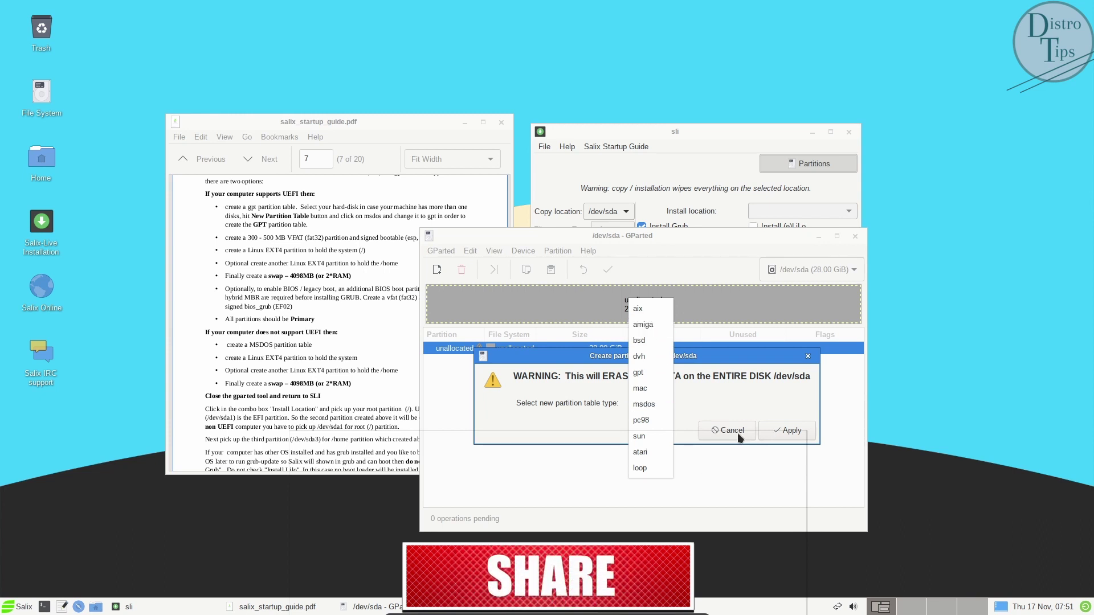
{"action": "left_click", "coordinate": [778, 489]}
{"action": "left_click", "coordinate": [798, 436]}
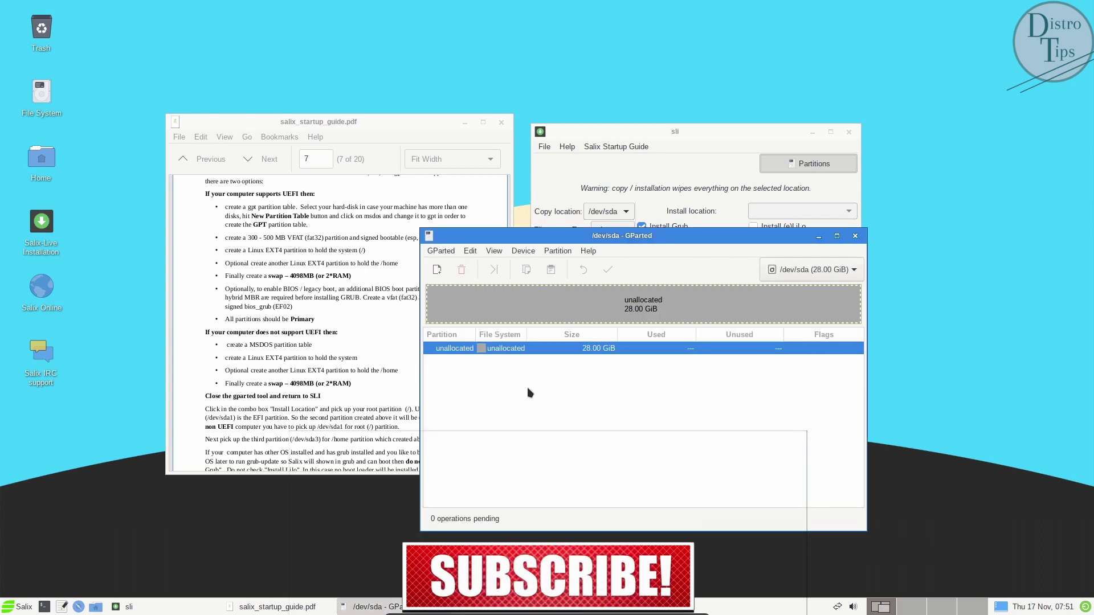
{"action": "left_click", "coordinate": [557, 251]}
{"action": "left_click", "coordinate": [565, 263]}
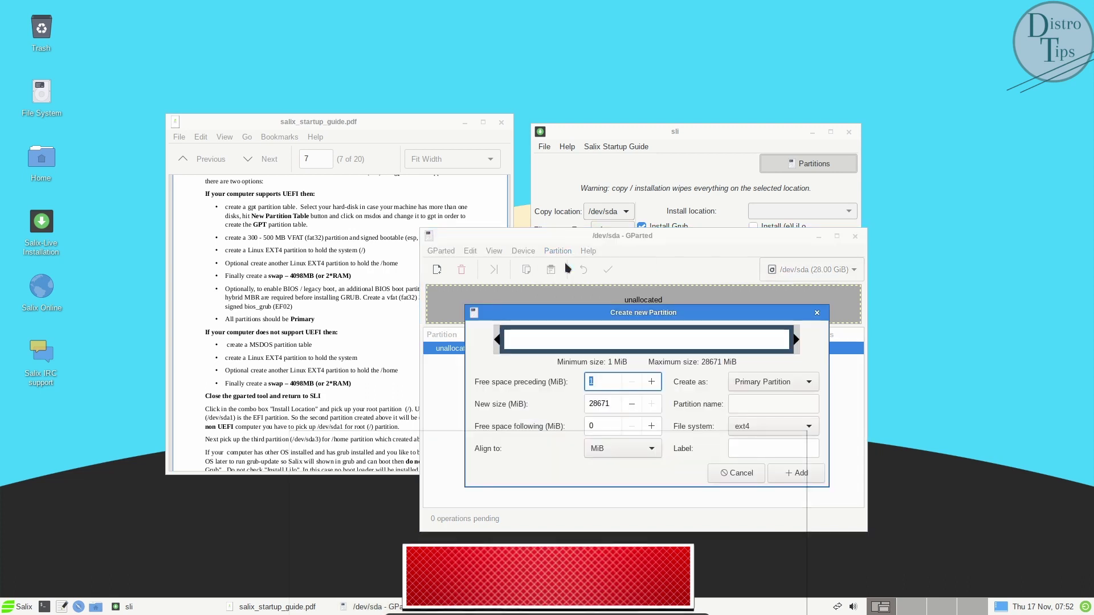
Step: Queue a 1000 MiB ext4 partition labelled swap
{"action": "key", "text": "Escape"}
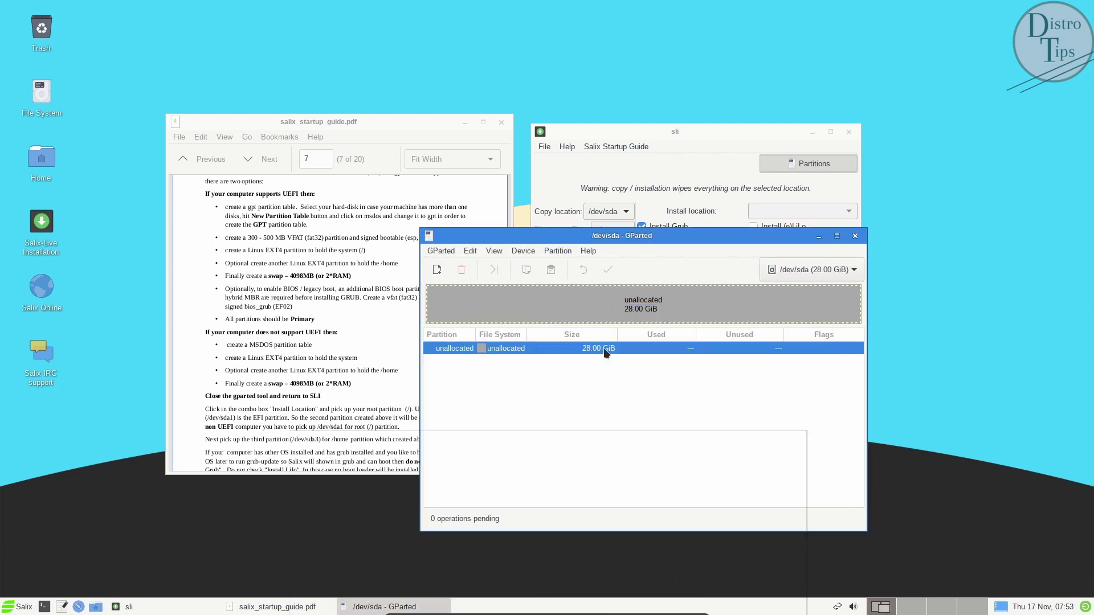
{"action": "right_click", "coordinate": [551, 351]}
{"action": "left_click", "coordinate": [574, 382]}
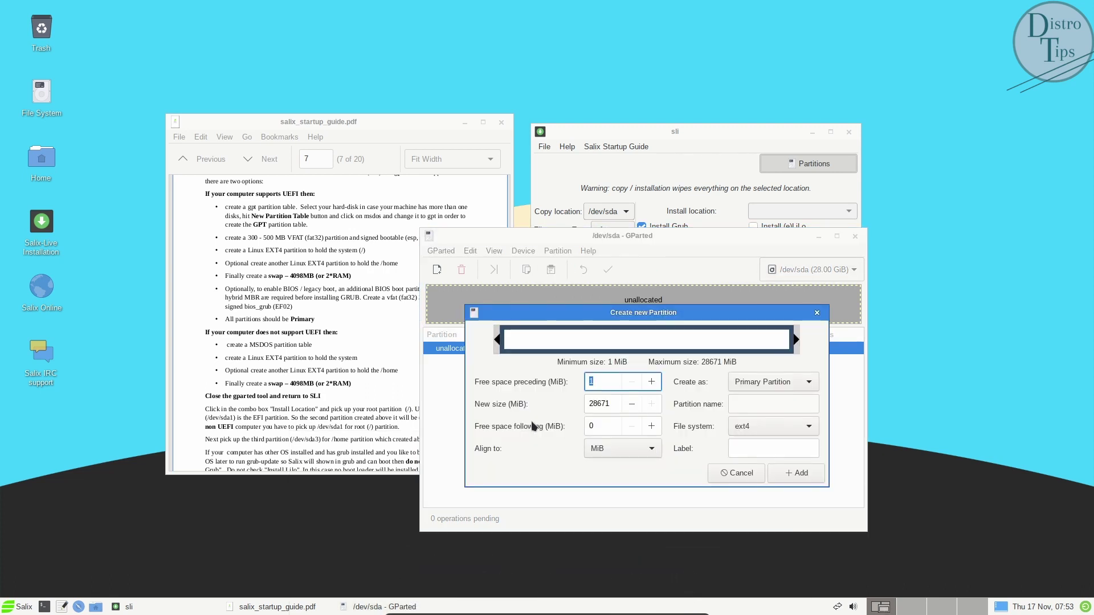
{"action": "double_click", "coordinate": [618, 406]}
{"action": "type", "text": "1000"}
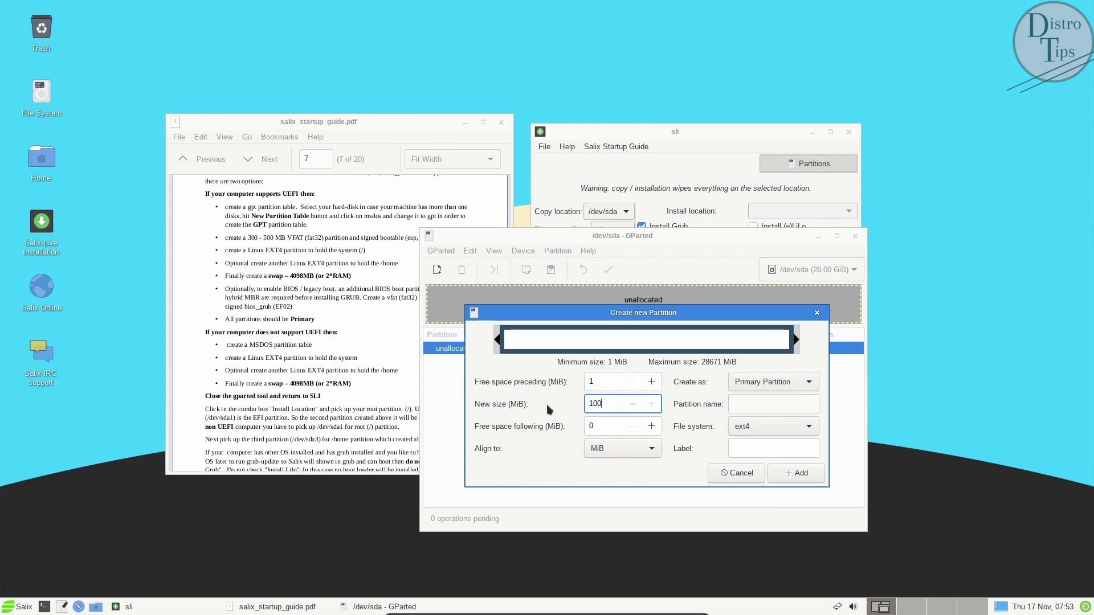
{"action": "left_click", "coordinate": [749, 446]}
{"action": "type", "text": "sw"}
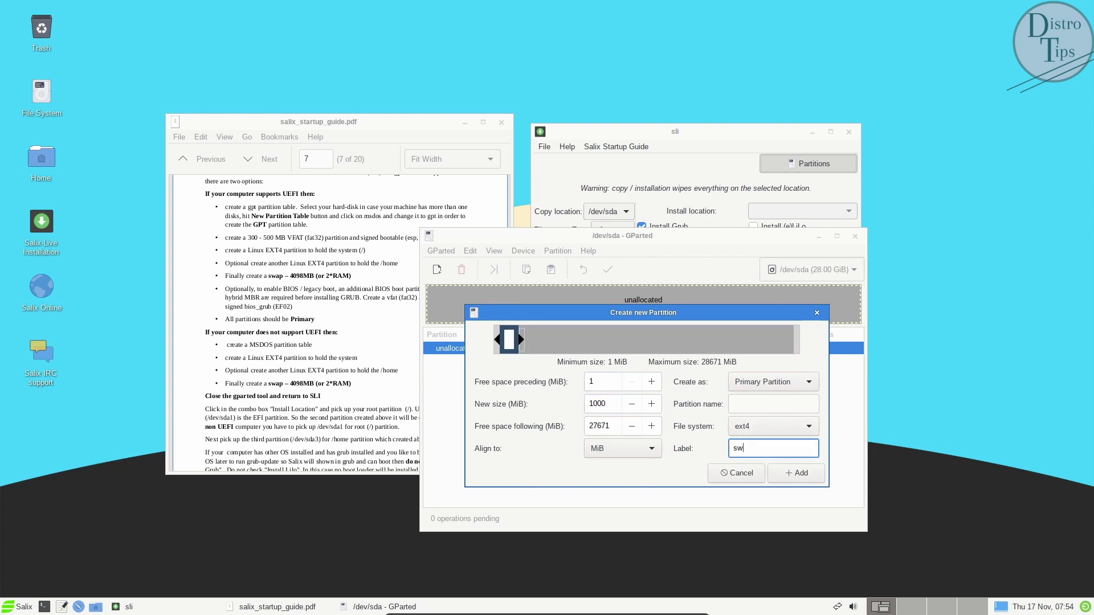
{"action": "type", "text": "ap"}
{"action": "left_click", "coordinate": [796, 476]}
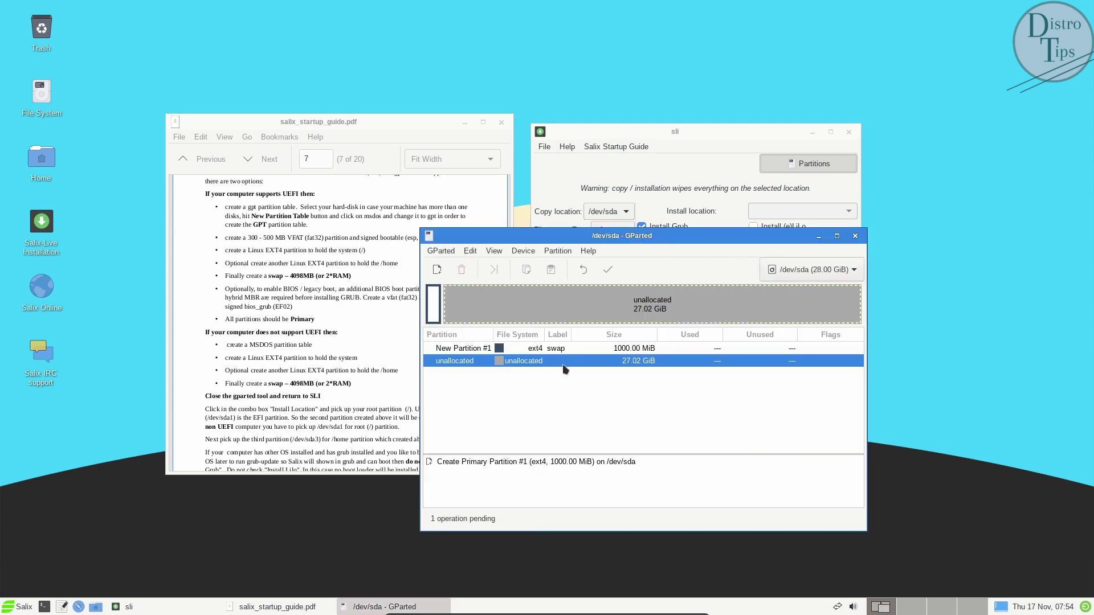
Step: Queue a second partition filling the remaining 27.02 GiB
{"action": "right_click", "coordinate": [564, 369]}
{"action": "left_click", "coordinate": [593, 376]}
{"action": "left_click", "coordinate": [795, 479]}
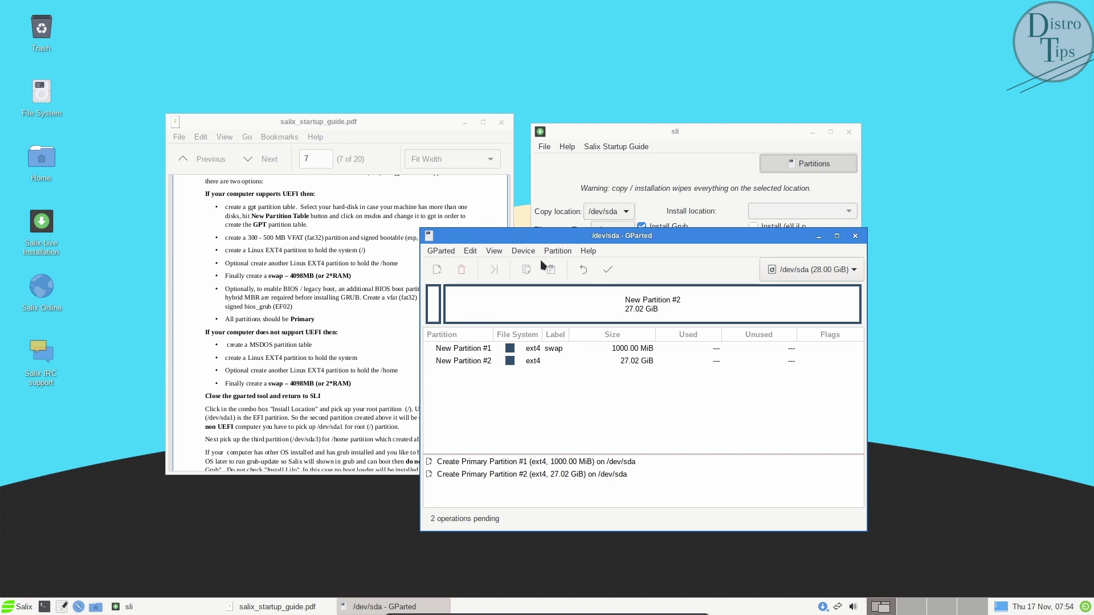
Step: Browse GParted's menus, trying Create Partition Table and dismissing the pending-operations warning
{"action": "left_click", "coordinate": [523, 251]}
{"action": "mouse_move", "coordinate": [449, 255]}
{"action": "mouse_move", "coordinate": [460, 284]}
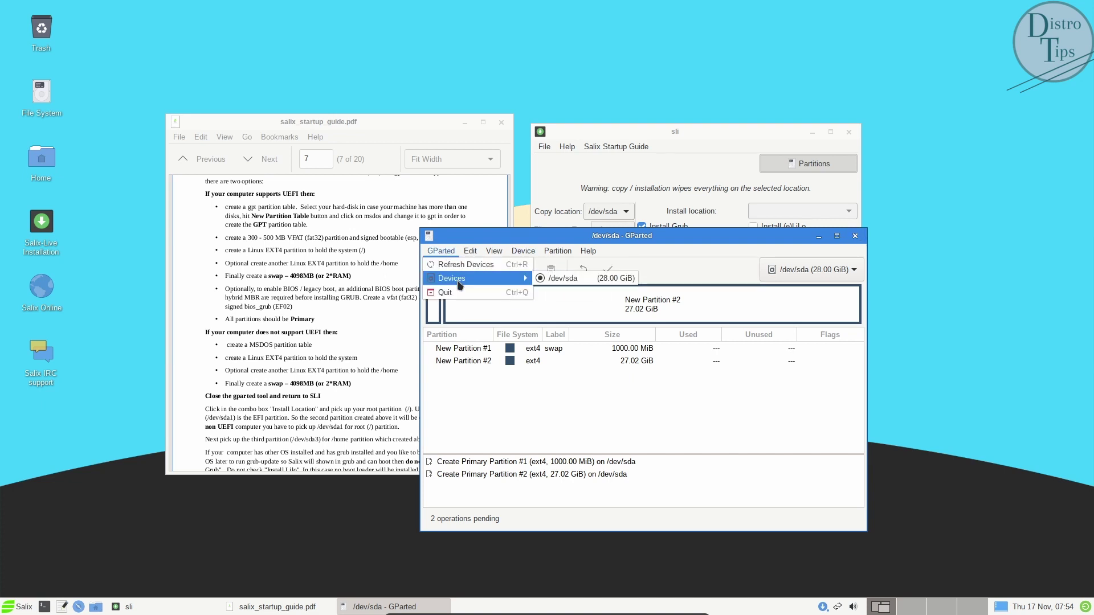
{"action": "mouse_move", "coordinate": [520, 254]}
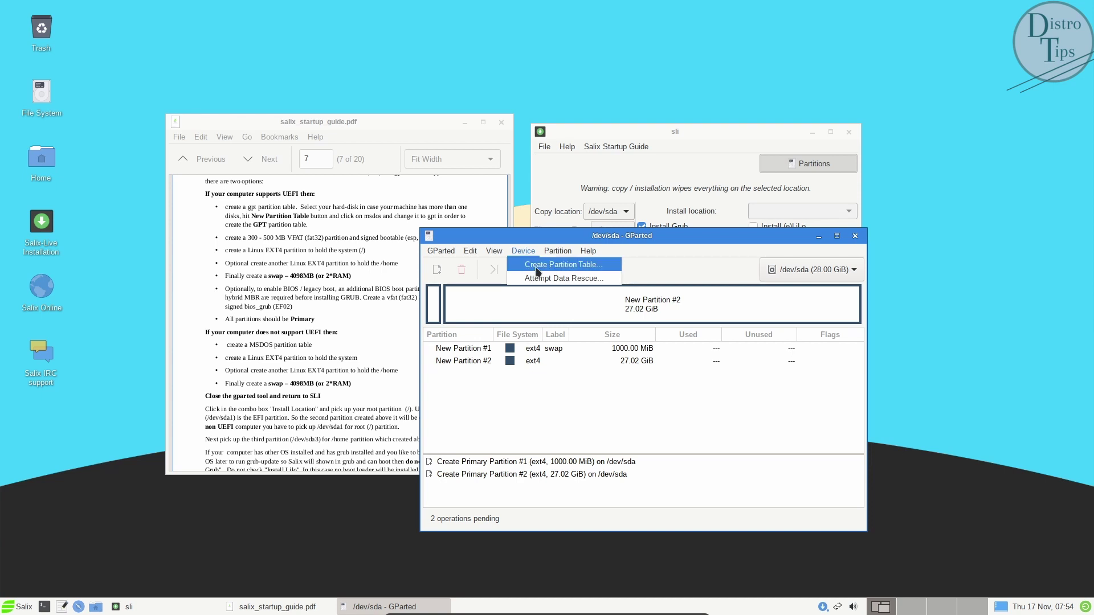
{"action": "left_click", "coordinate": [536, 265]}
{"action": "left_click", "coordinate": [670, 447]}
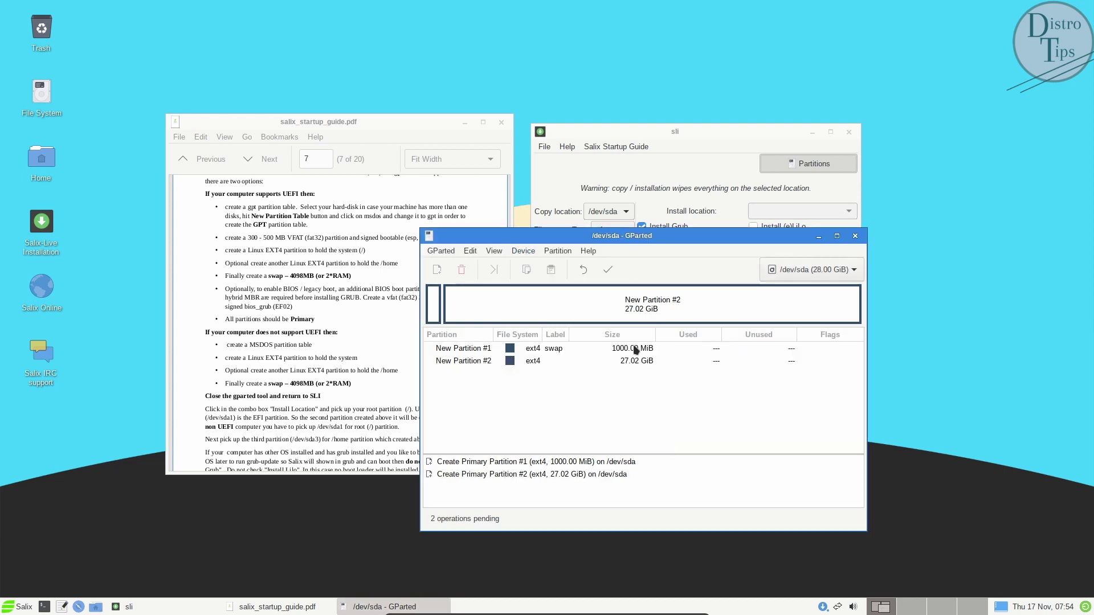
{"action": "left_click", "coordinate": [561, 254]}
{"action": "key", "text": "Left"}
{"action": "key", "text": "Escape"}
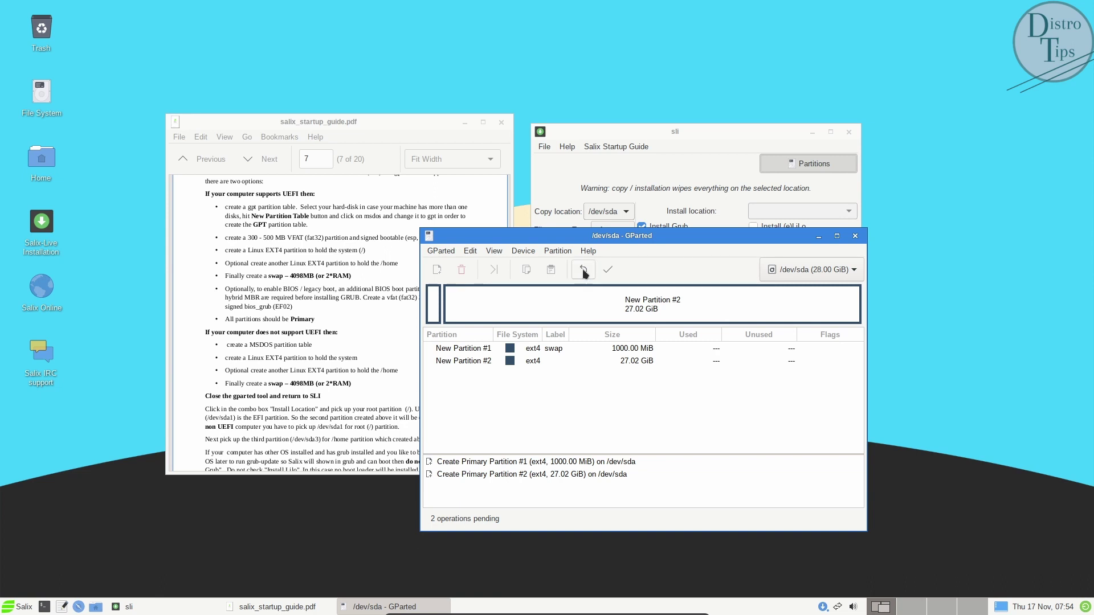
Step: Apply both pending operations to create /dev/sda1 and /dev/sda2, then close GParted
{"action": "left_click", "coordinate": [619, 276]}
{"action": "left_click", "coordinate": [677, 433]}
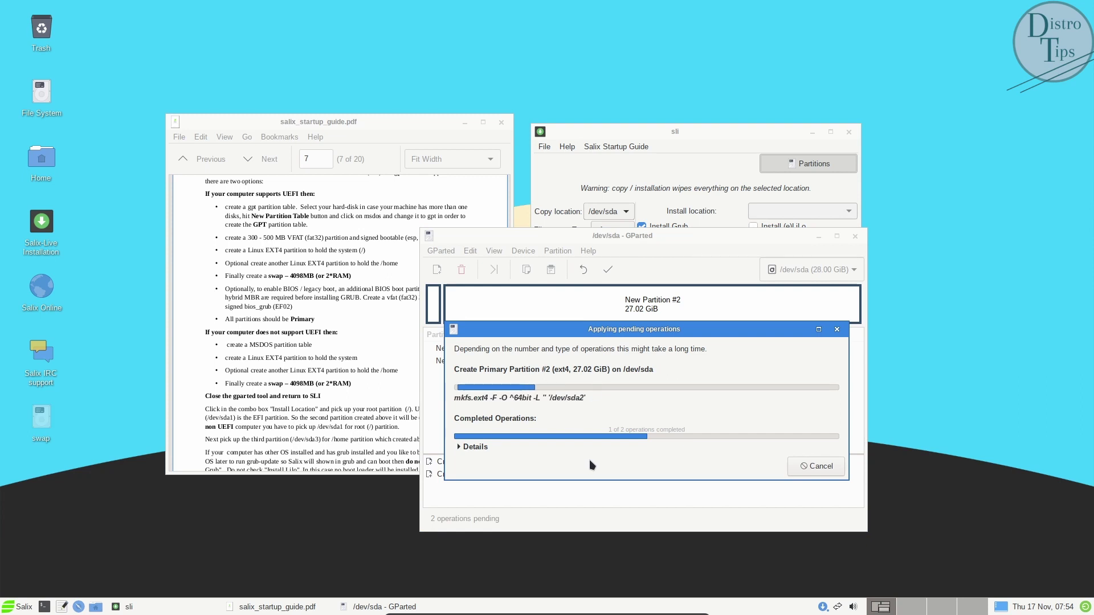
{"action": "left_click", "coordinate": [470, 399]}
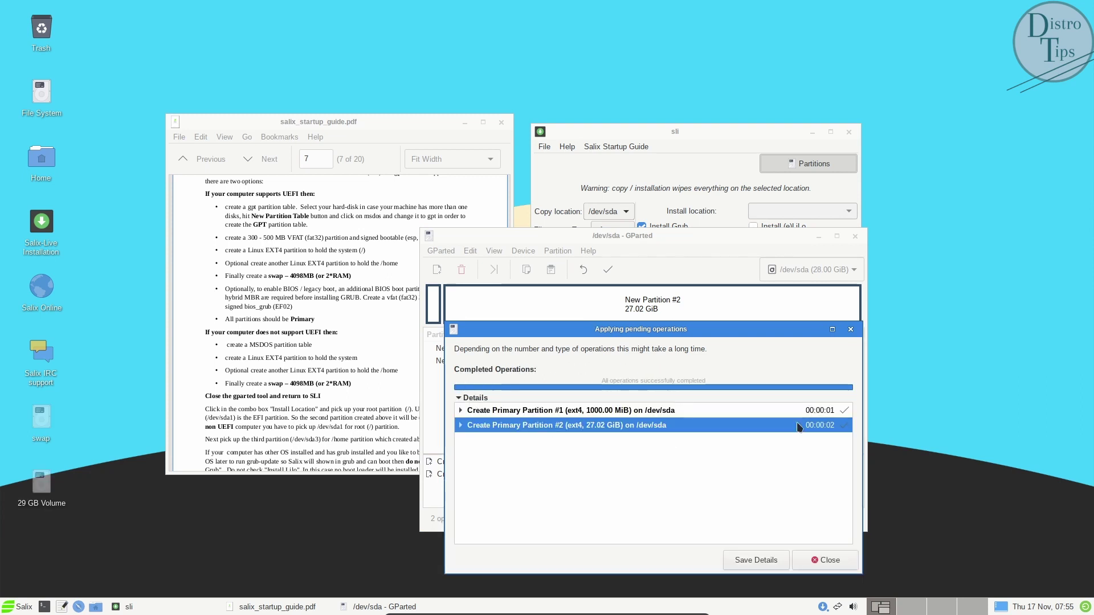
{"action": "left_click", "coordinate": [825, 560]}
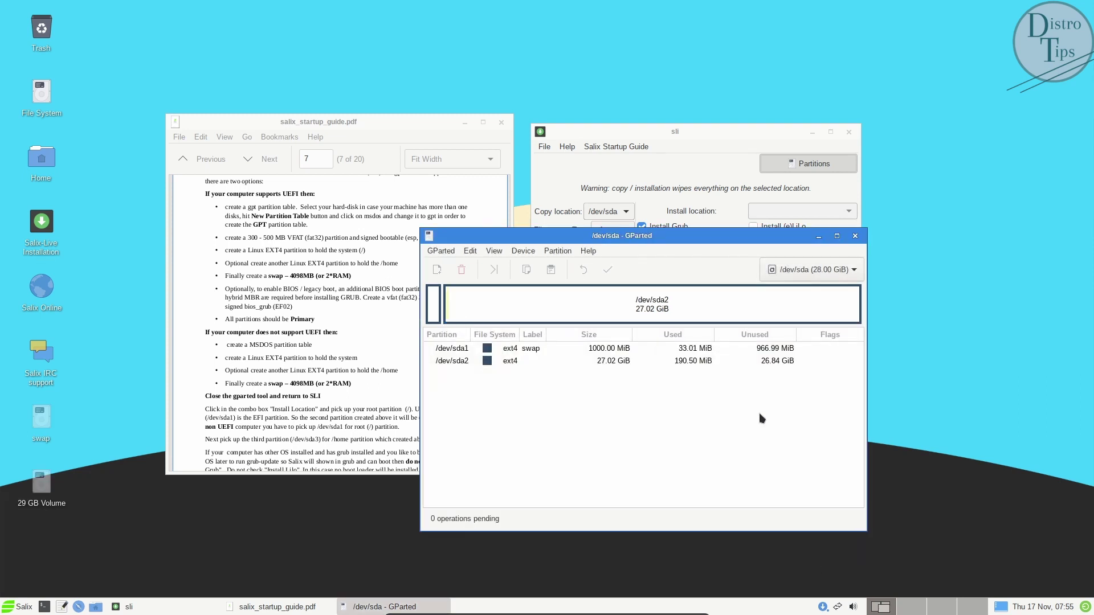
{"action": "left_click", "coordinate": [855, 236]}
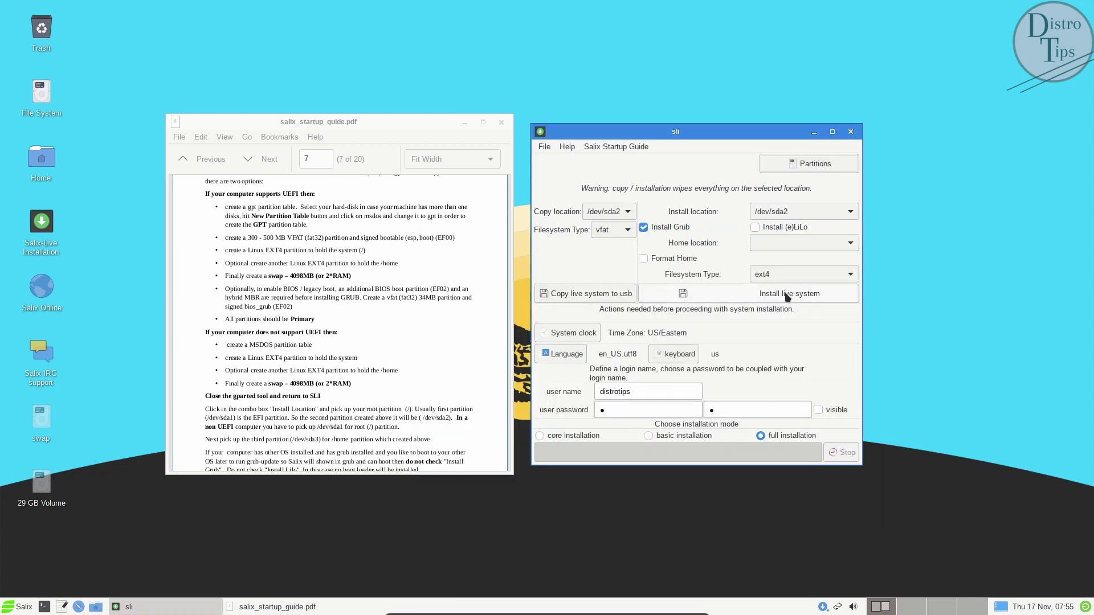
Step: Attempt Install live system twice, dismissing the password mismatch warnings
{"action": "left_click", "coordinate": [748, 295]}
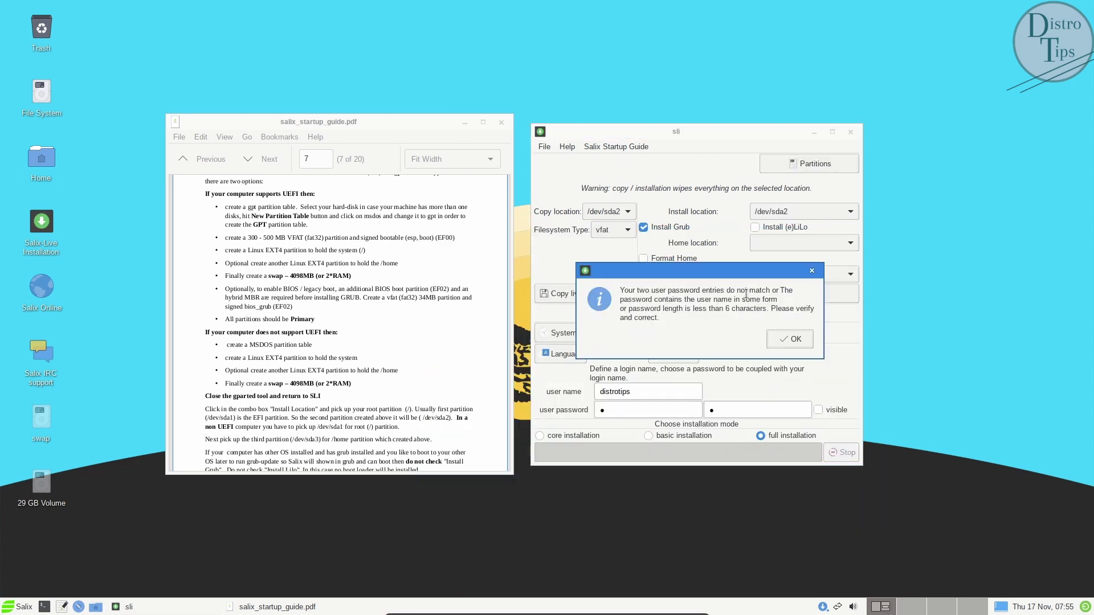
{"action": "left_click", "coordinate": [795, 340]}
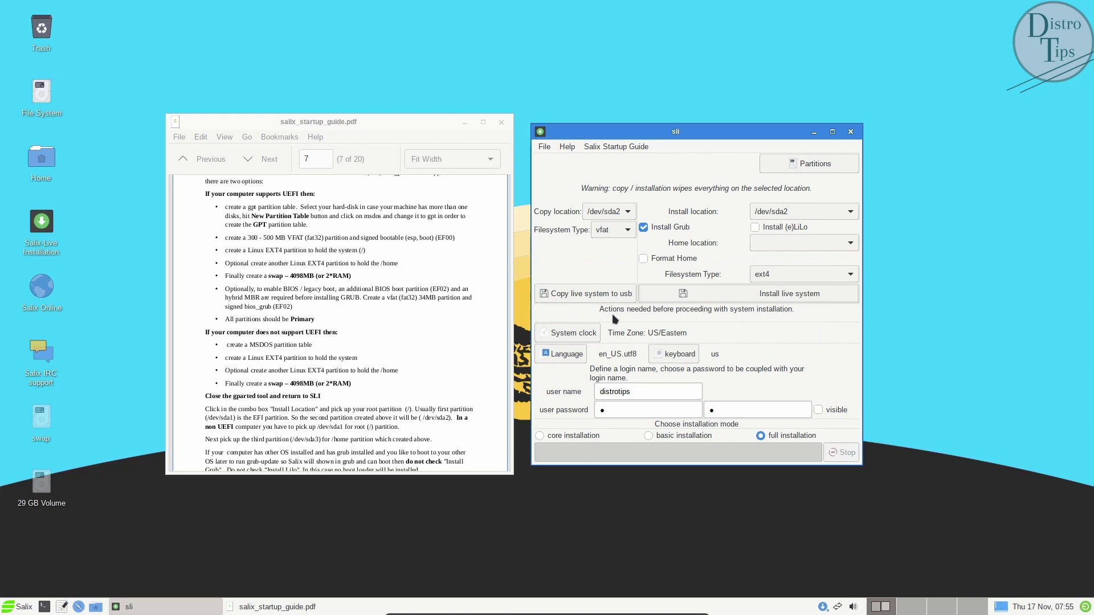
{"action": "left_click", "coordinate": [789, 299]}
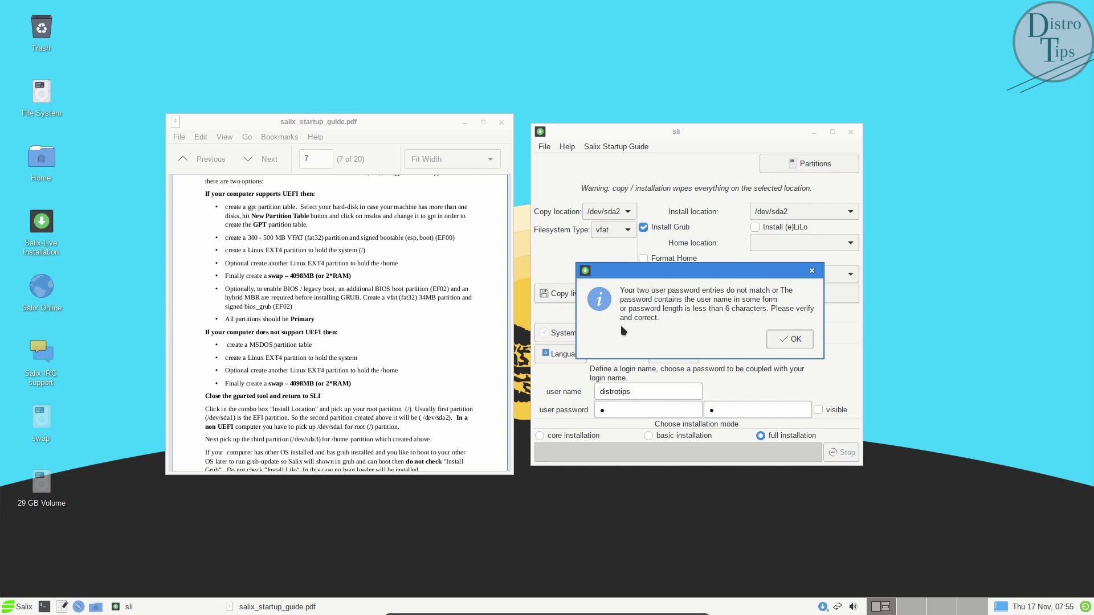
{"action": "left_click", "coordinate": [789, 339]}
Step: Re-enter the eight-character password in both fields and start the installation again
{"action": "left_click", "coordinate": [622, 408]}
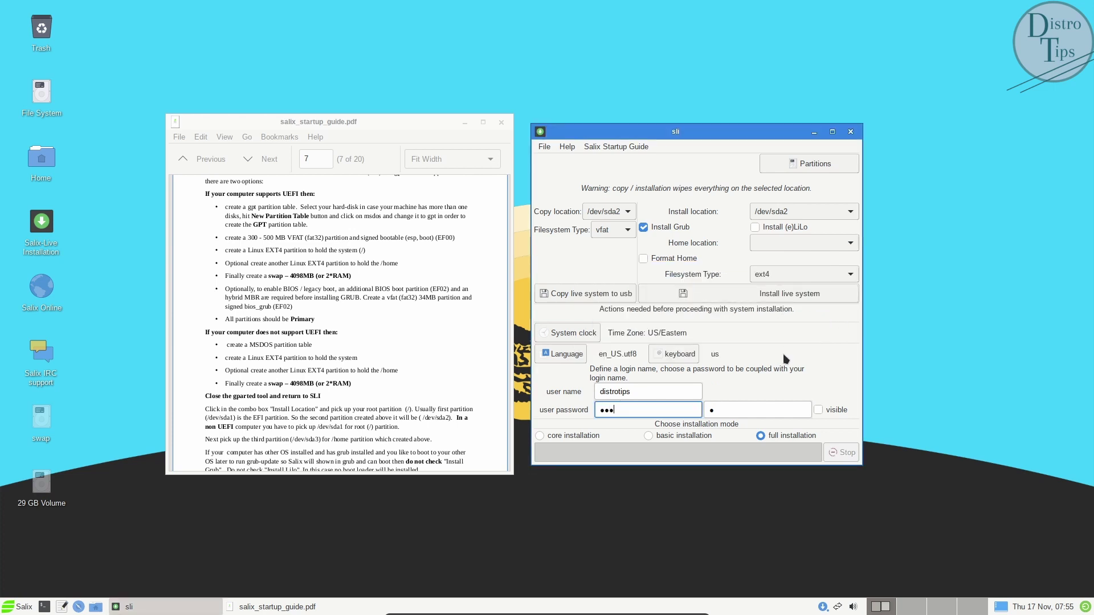
{"action": "left_click", "coordinate": [744, 411]}
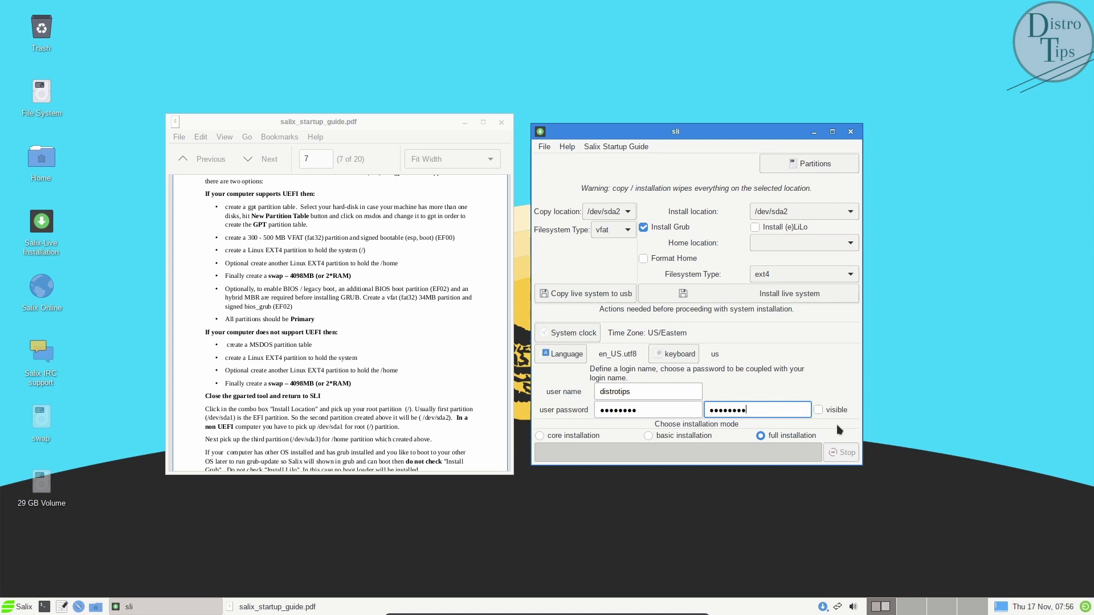
{"action": "left_click", "coordinate": [795, 436]}
{"action": "left_click", "coordinate": [788, 299]}
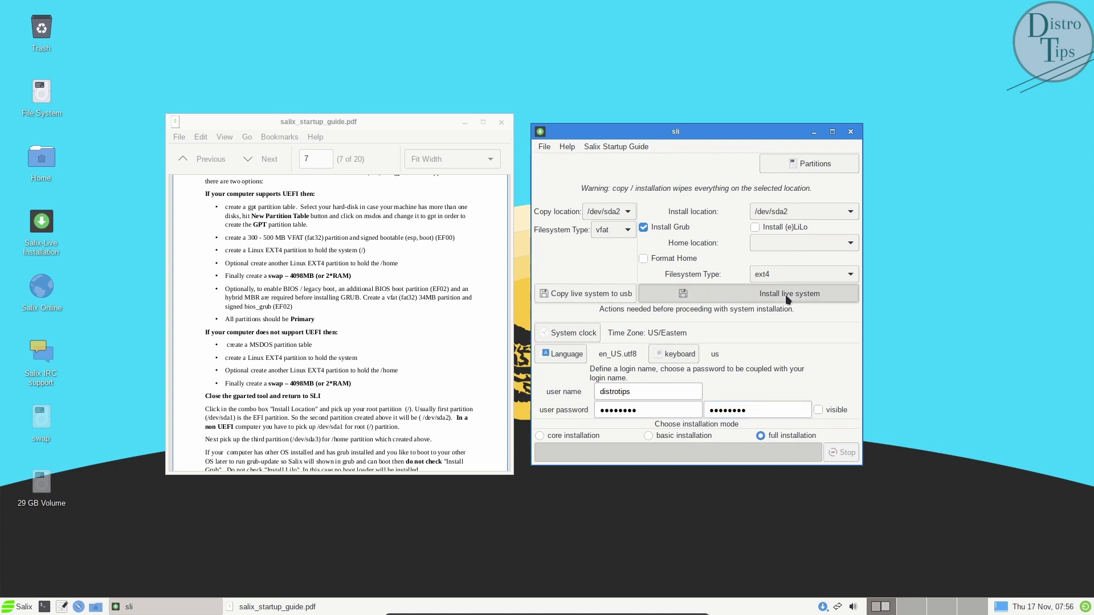
Step: Install the live system onto /dev/sda2 and acknowledge the Installation completed message
{"action": "left_click", "coordinate": [689, 295]}
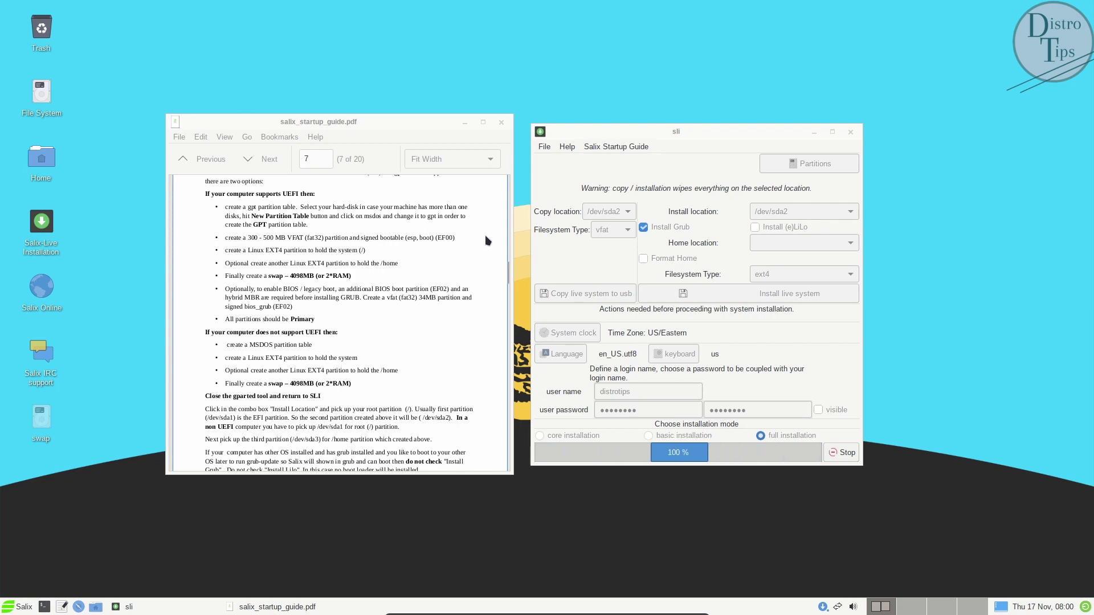
{"action": "left_click", "coordinate": [272, 302]}
{"action": "scroll", "coordinate": [280, 303], "scroll_direction": "up", "scroll_amount": 5}
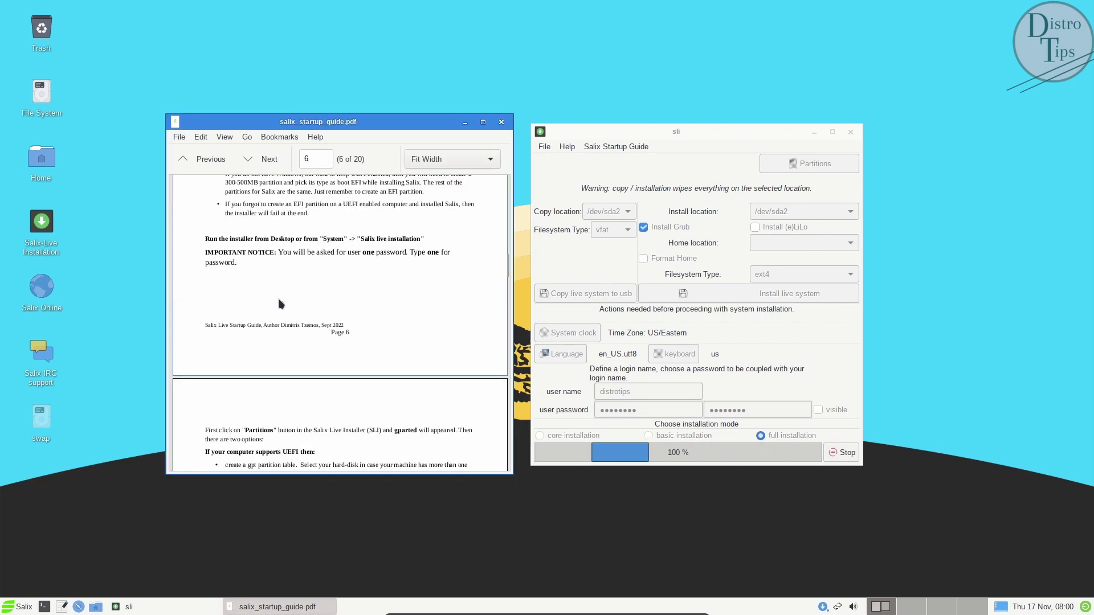
{"action": "scroll", "coordinate": [279, 303], "scroll_direction": "up", "scroll_amount": 6}
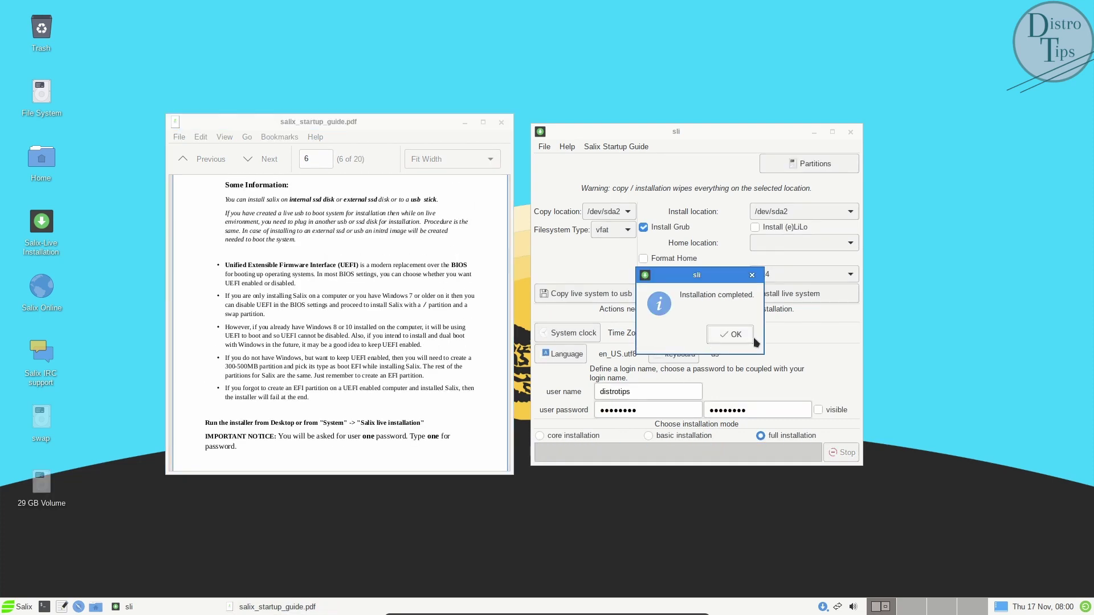
{"action": "left_click", "coordinate": [729, 335]}
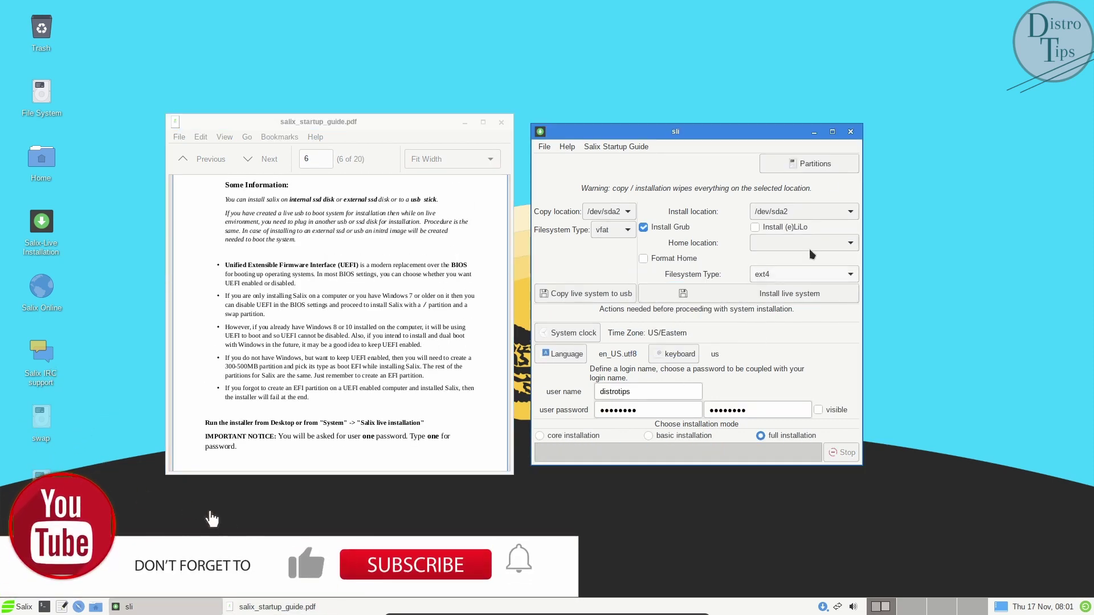
Step: Close the installer and salix_startup_guide.pdf, then bring up the log-out options
{"action": "left_click", "coordinate": [850, 133]}
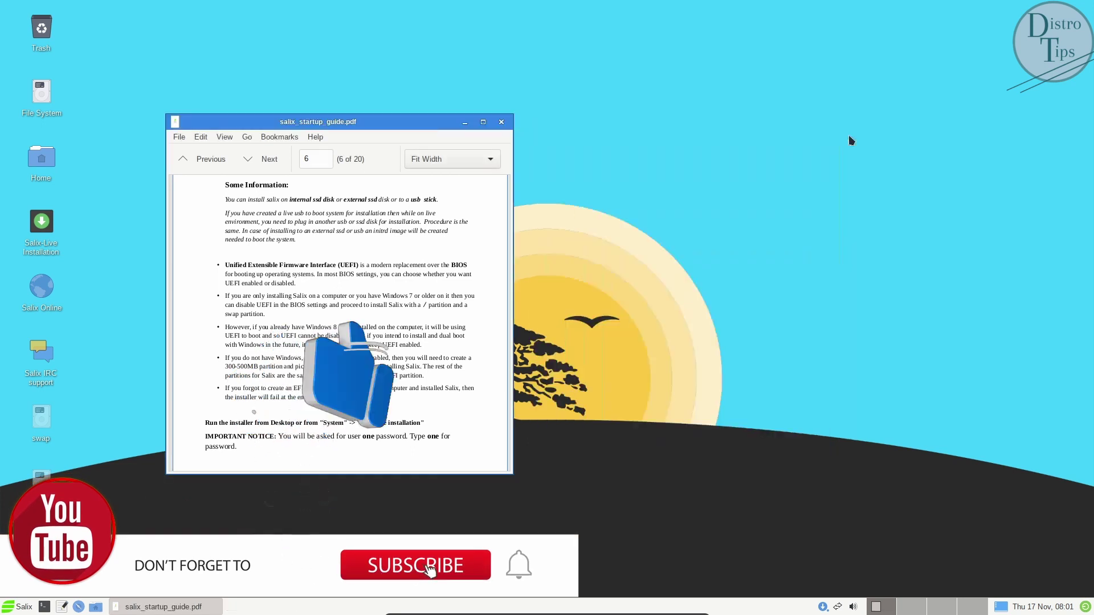
{"action": "left_click", "coordinate": [502, 122]}
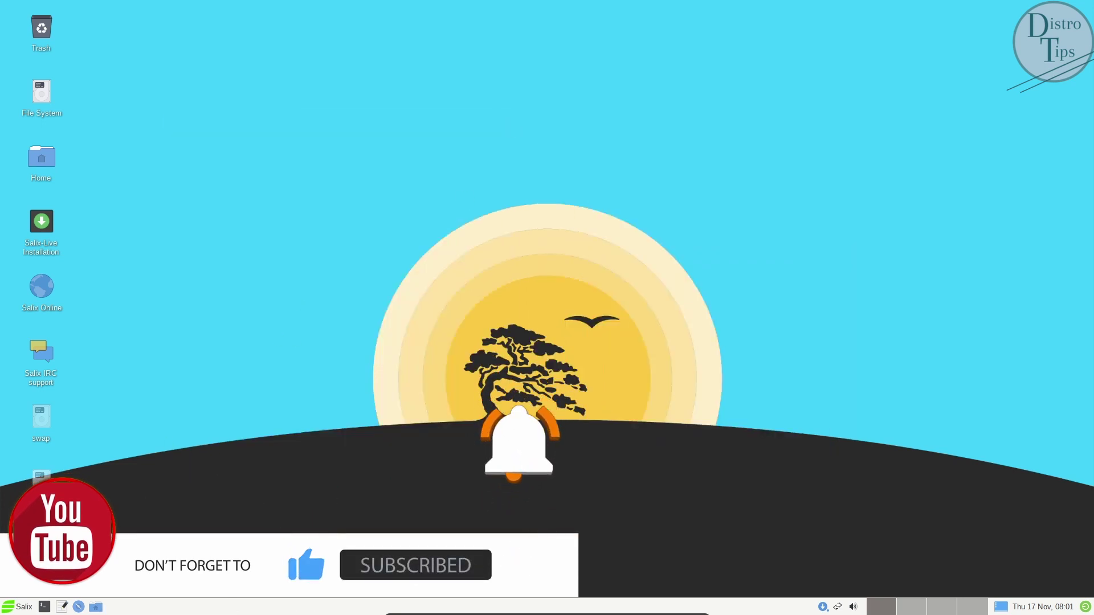
{"action": "left_click", "coordinate": [18, 606]}
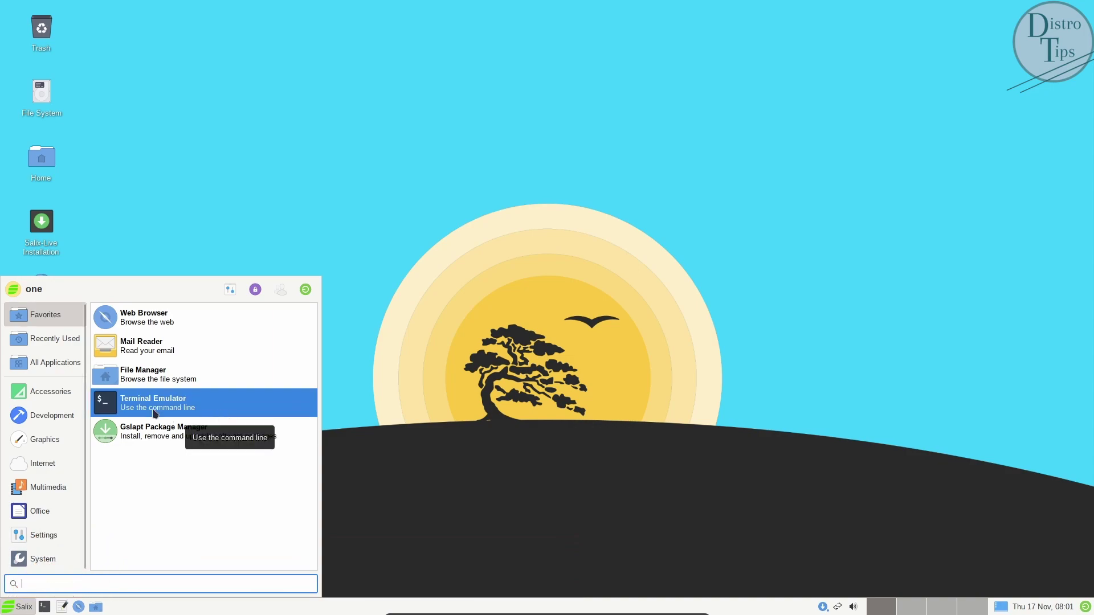
{"action": "left_click", "coordinate": [306, 290]}
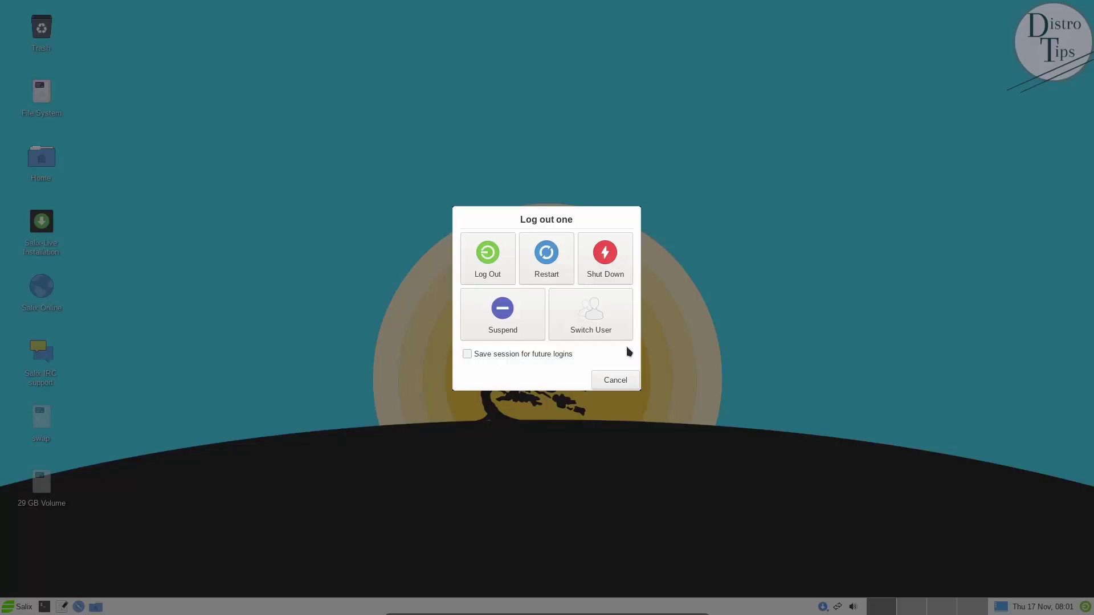
Step: Restart and boot Salix 15.0 GNU/Linux from the GRUB menu
{"action": "left_click", "coordinate": [547, 277]}
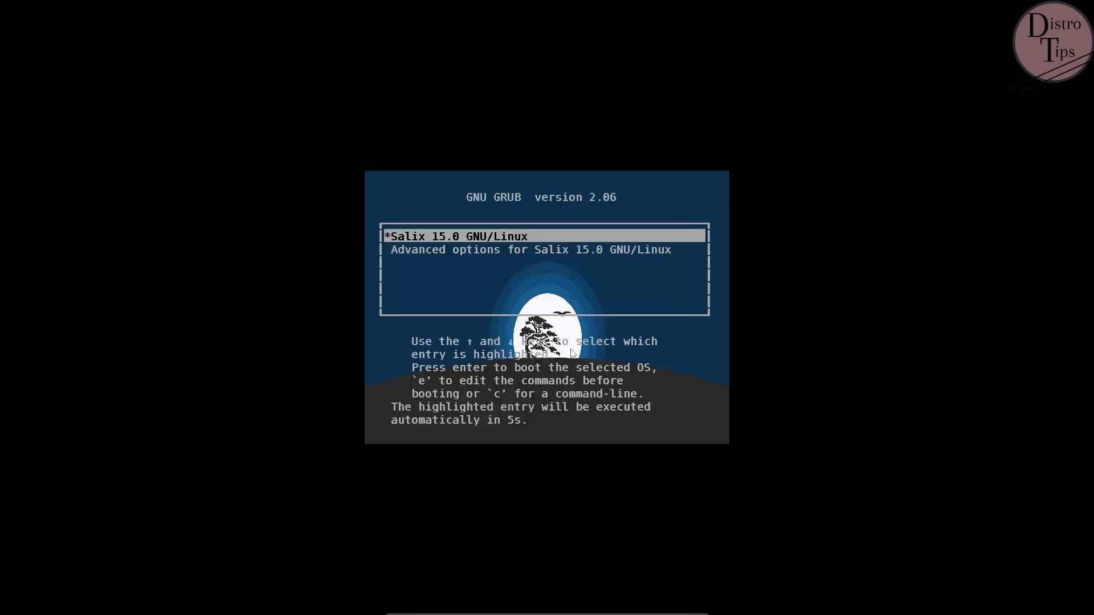
{"action": "key", "text": "Down"}
{"action": "key", "text": "Up"}
{"action": "key", "text": "Down"}
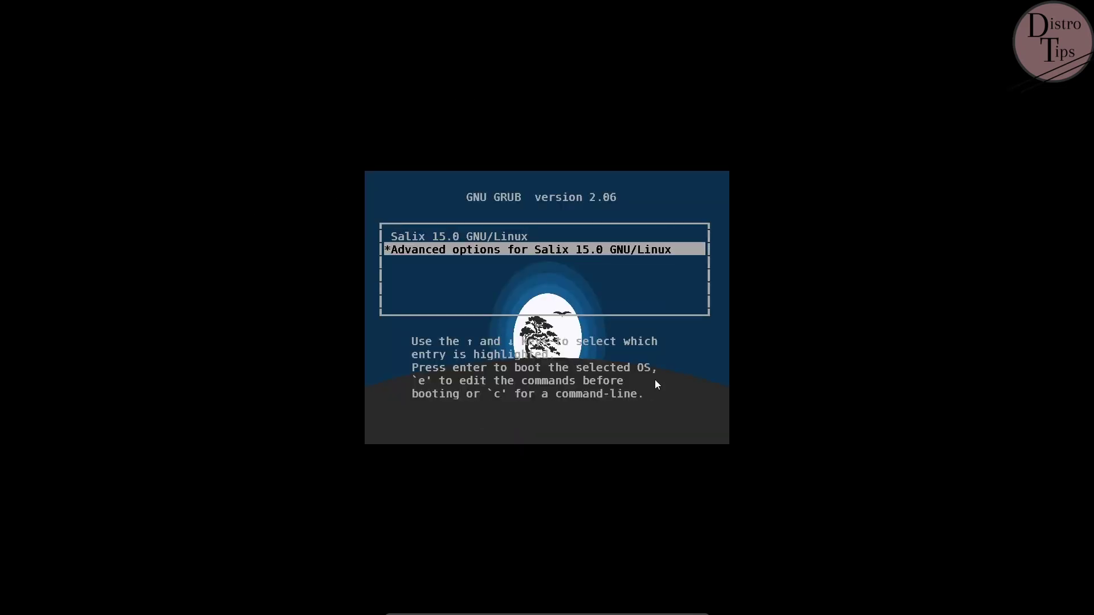
{"action": "key", "text": "Up"}
{"action": "key", "text": "Return"}
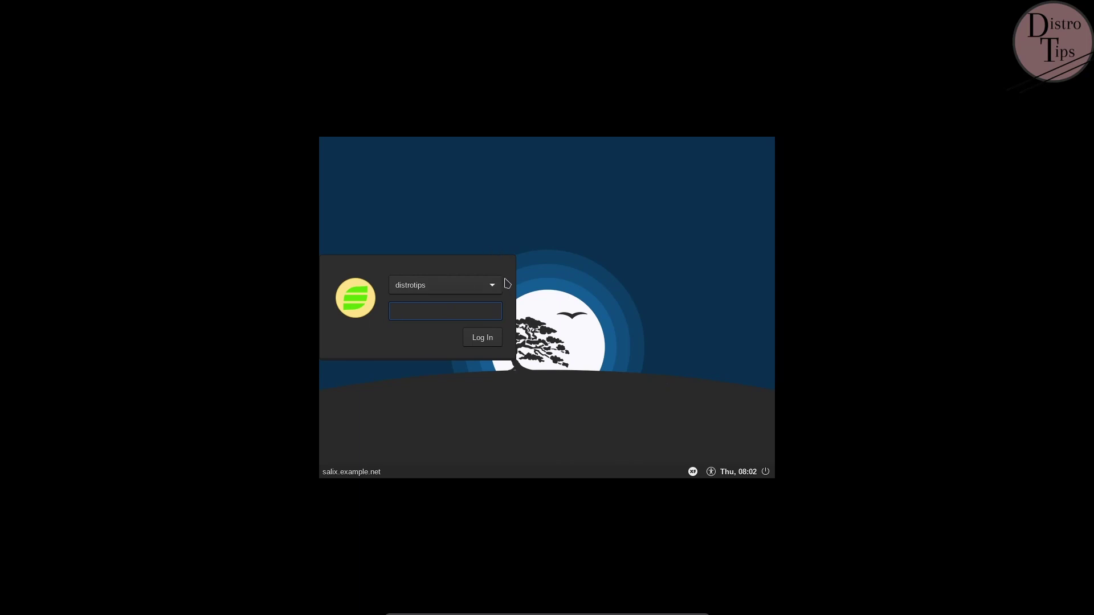
Step: Log back in to the desktop with the same user account
{"action": "left_click", "coordinate": [497, 285]}
{"action": "left_click", "coordinate": [495, 286]}
{"action": "left_click", "coordinate": [446, 310]}
{"action": "key", "text": "Return"}
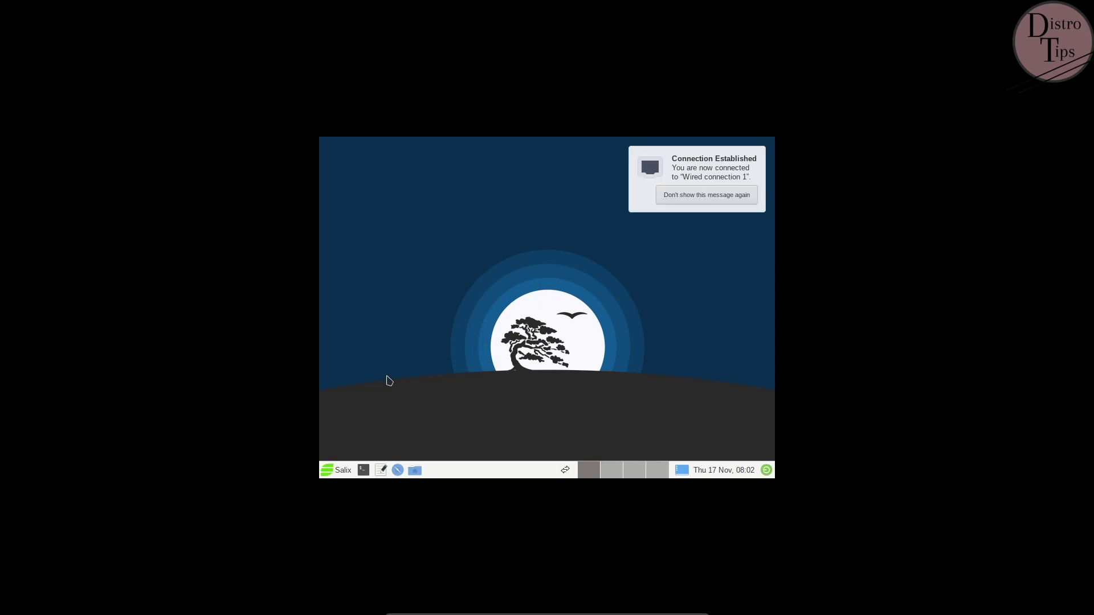
Step: Set the display resolution to 1920x1080 and keep the new configuration
{"action": "left_click", "coordinate": [335, 473]}
{"action": "left_click", "coordinate": [364, 397]}
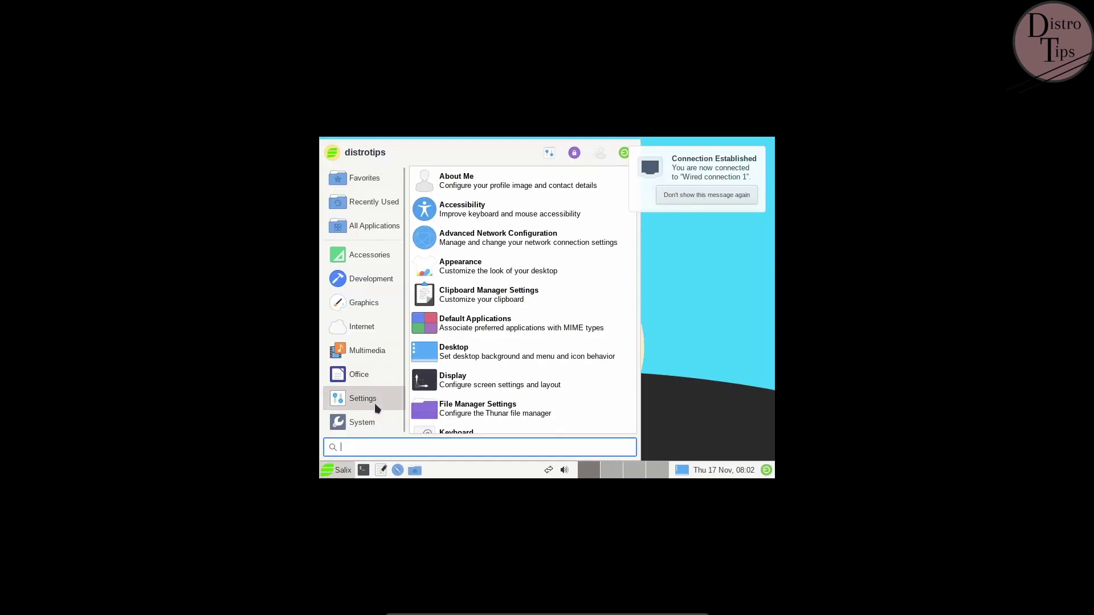
{"action": "left_click", "coordinate": [451, 382]}
{"action": "left_click", "coordinate": [660, 215]}
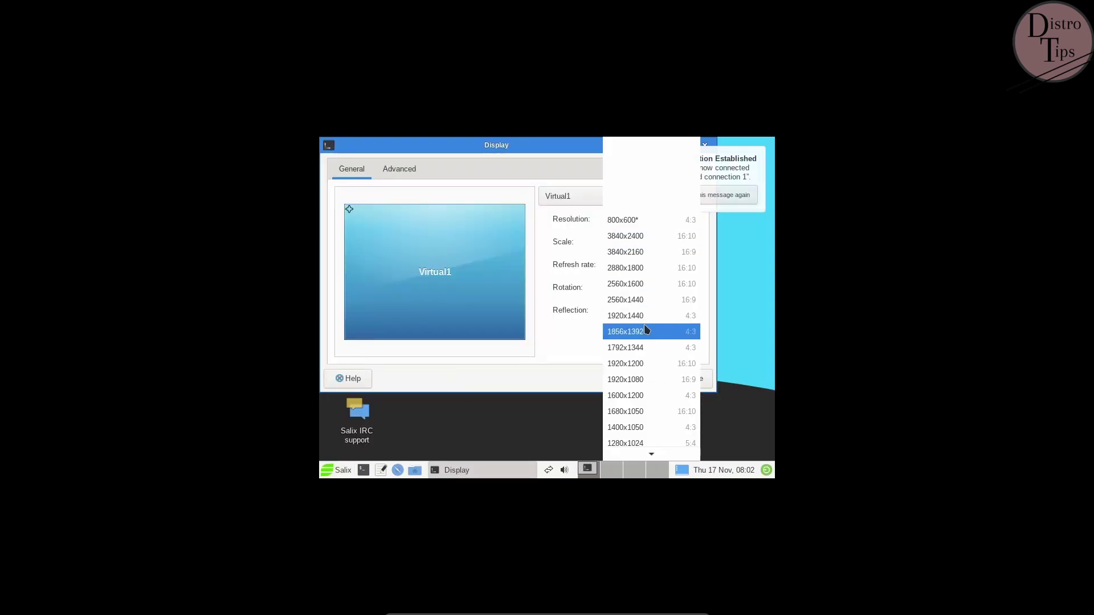
{"action": "left_click", "coordinate": [644, 379]}
{"action": "left_click", "coordinate": [680, 338]}
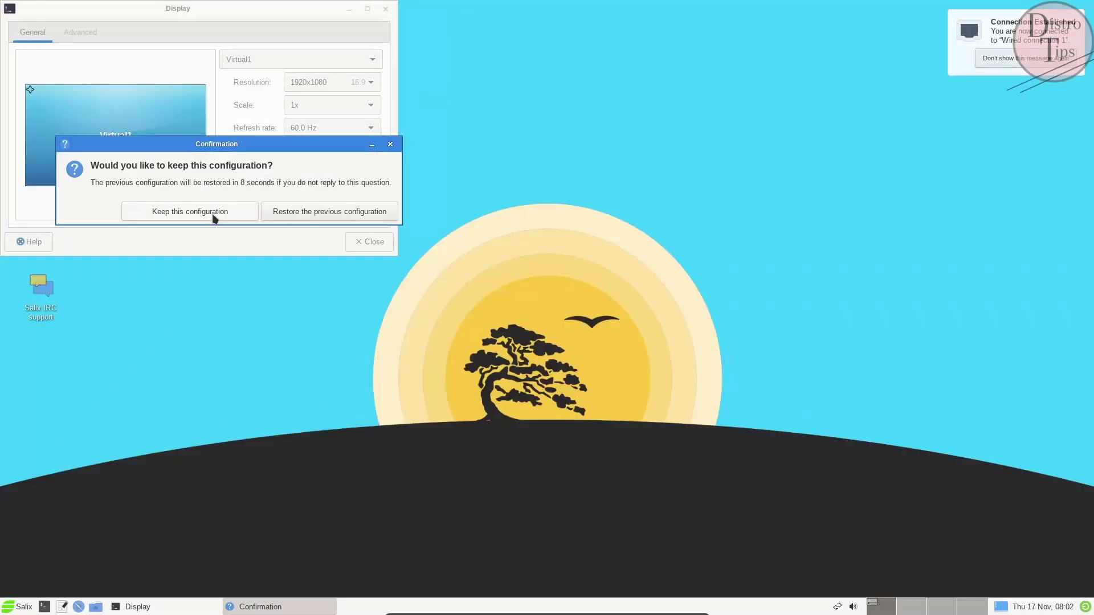
{"action": "left_click", "coordinate": [214, 214]}
{"action": "left_click", "coordinate": [360, 248]}
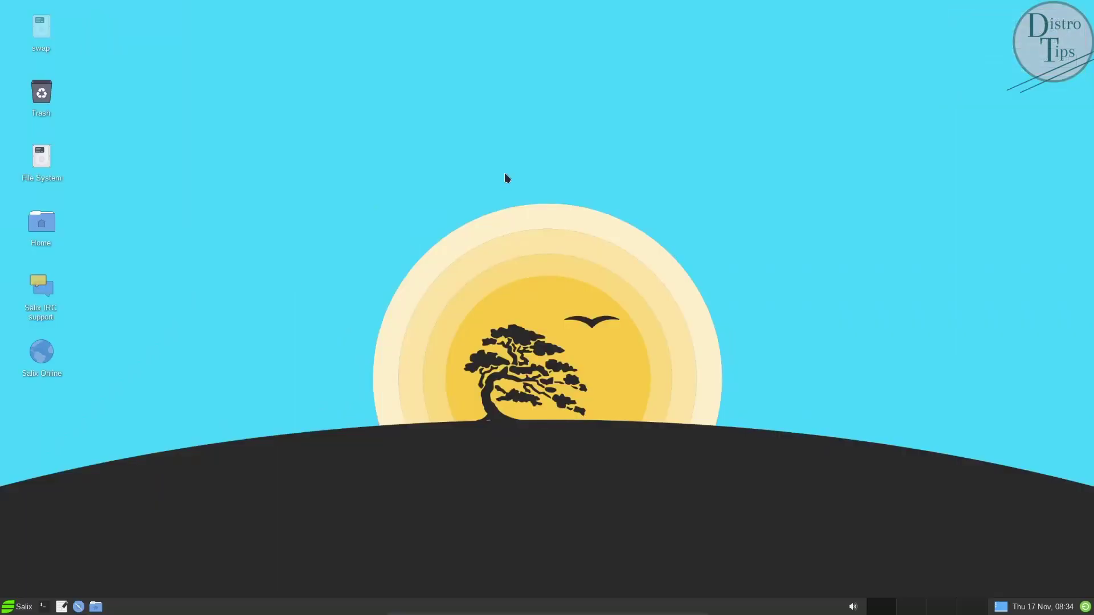
Step: Open Desktop Settings from the desktop's right-click menu and close it again
{"action": "right_click", "coordinate": [505, 176]}
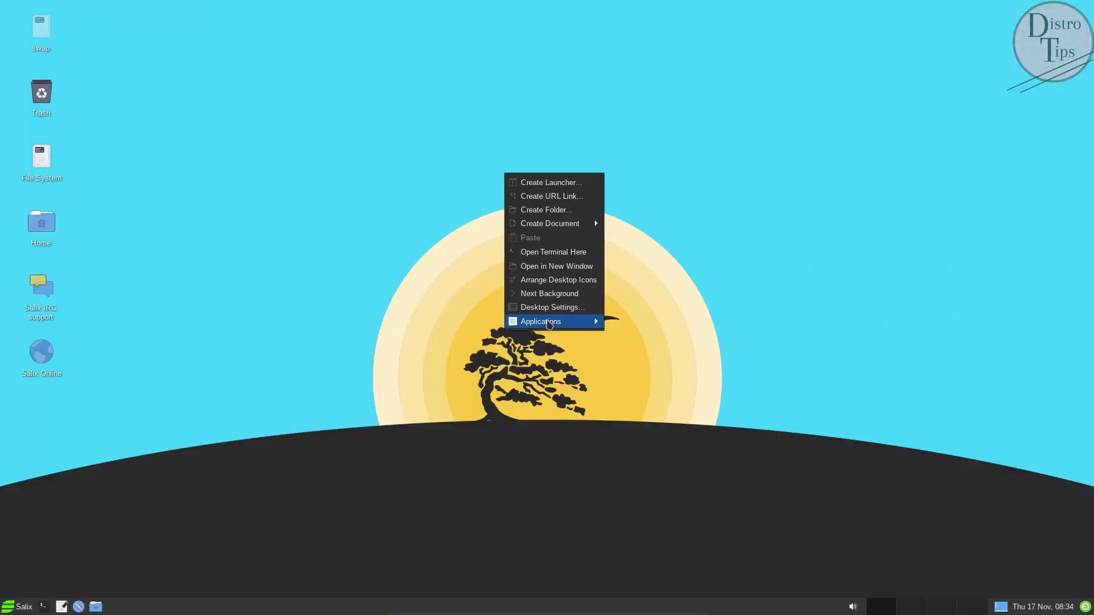
{"action": "left_click", "coordinate": [564, 309]}
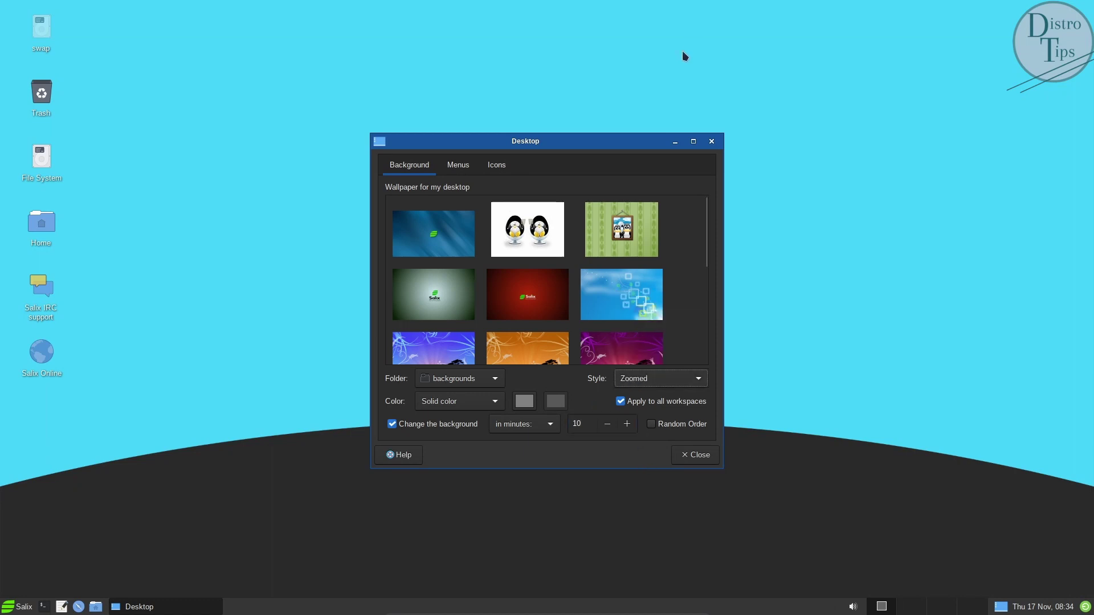
{"action": "left_click", "coordinate": [712, 141]}
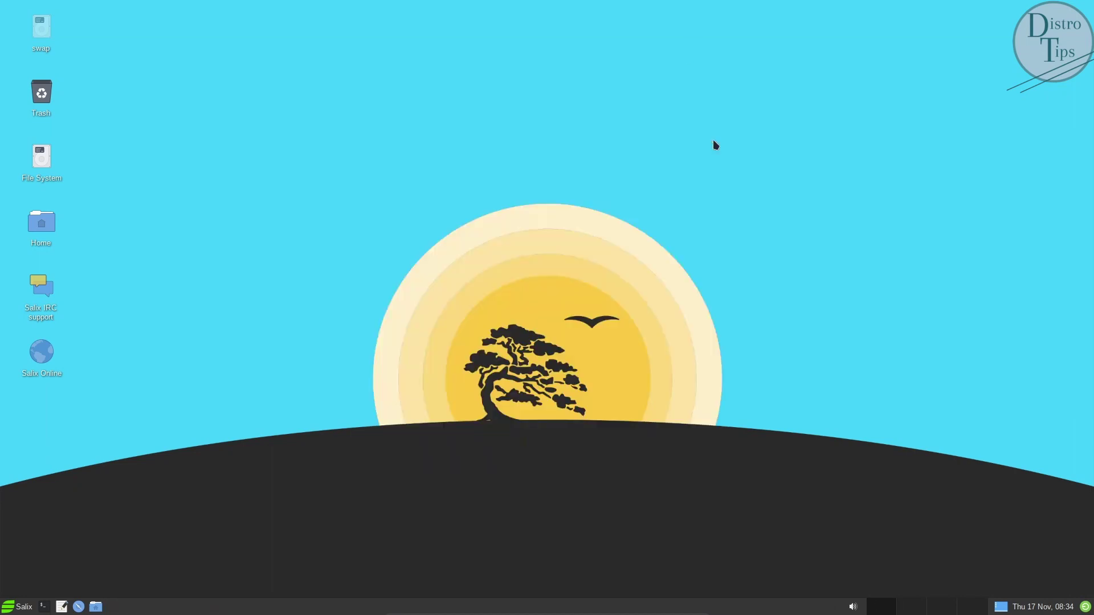
Step: Install neofetch in a terminal with sudo slapt-get --install neofetch
{"action": "left_click", "coordinate": [45, 607]}
{"action": "type", "text": "sudo al"}
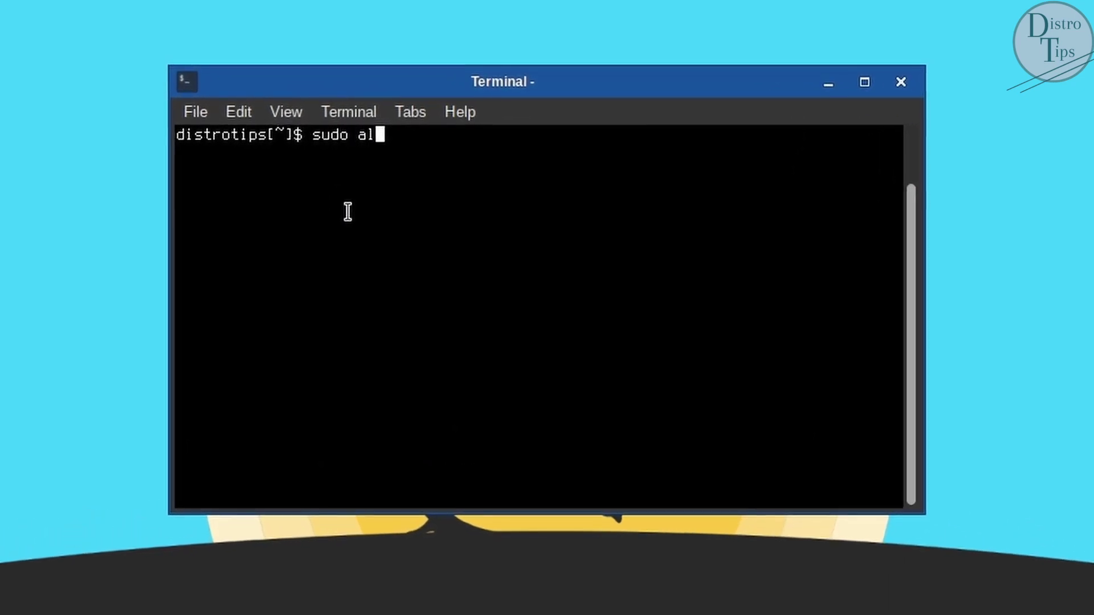
{"action": "key", "text": "BackSpace"}
{"action": "key", "text": "BackSpace"}
{"action": "type", "text": "slap"}
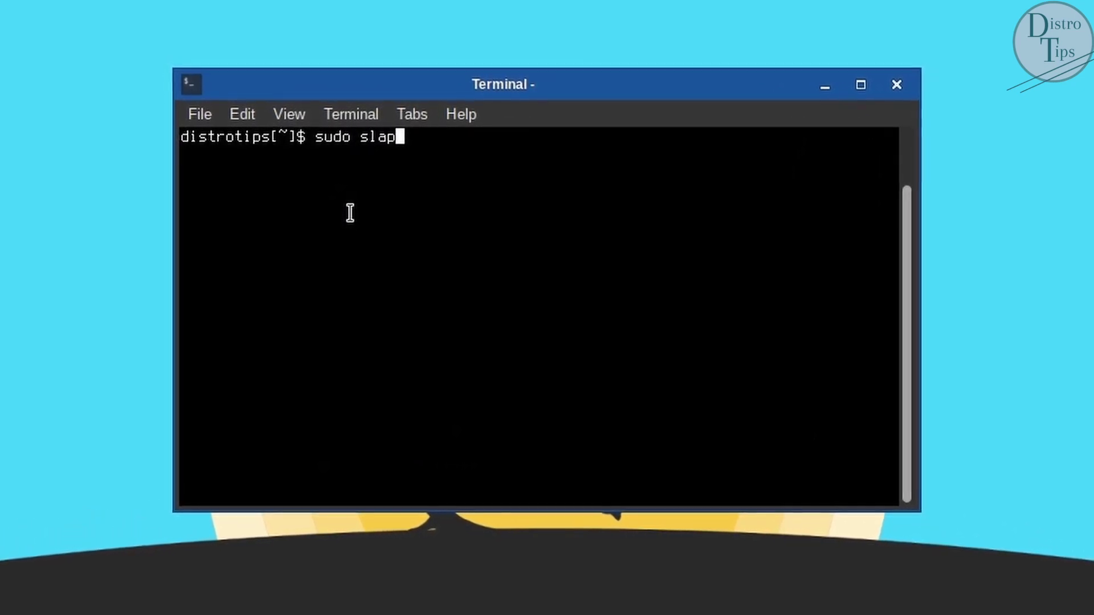
{"action": "type", "text": "t-get "}
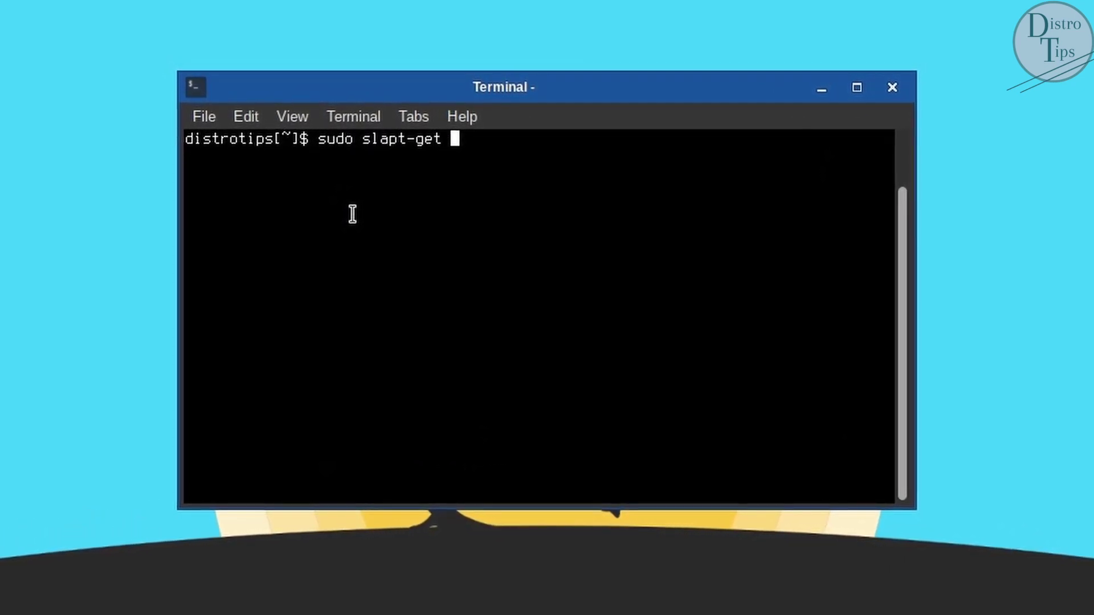
{"action": "type", "text": "--install "}
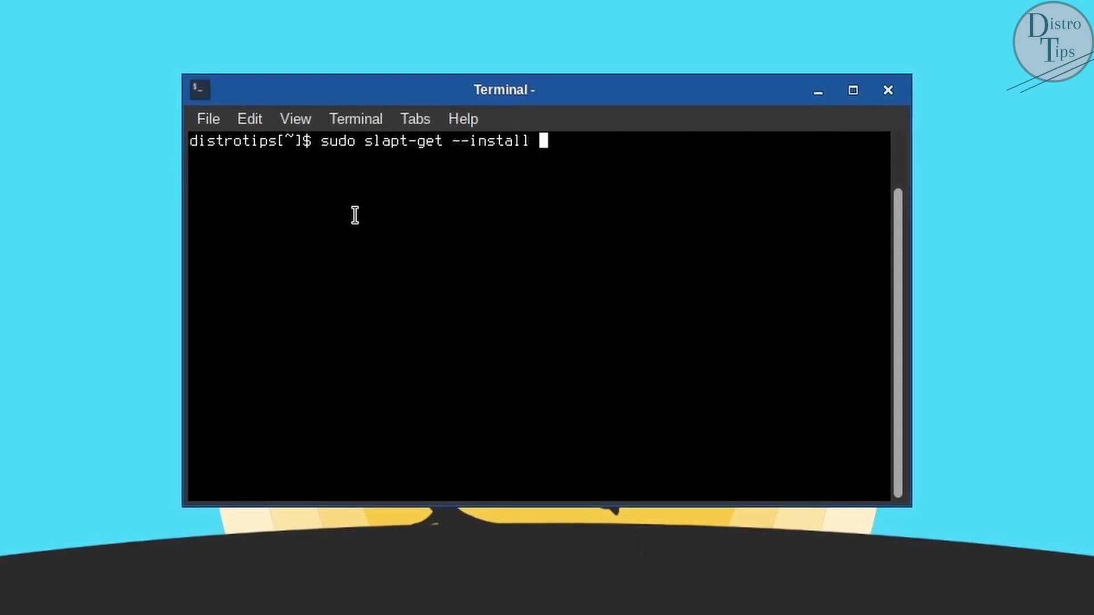
{"action": "type", "text": "neofetch"}
{"action": "key", "text": "Return"}
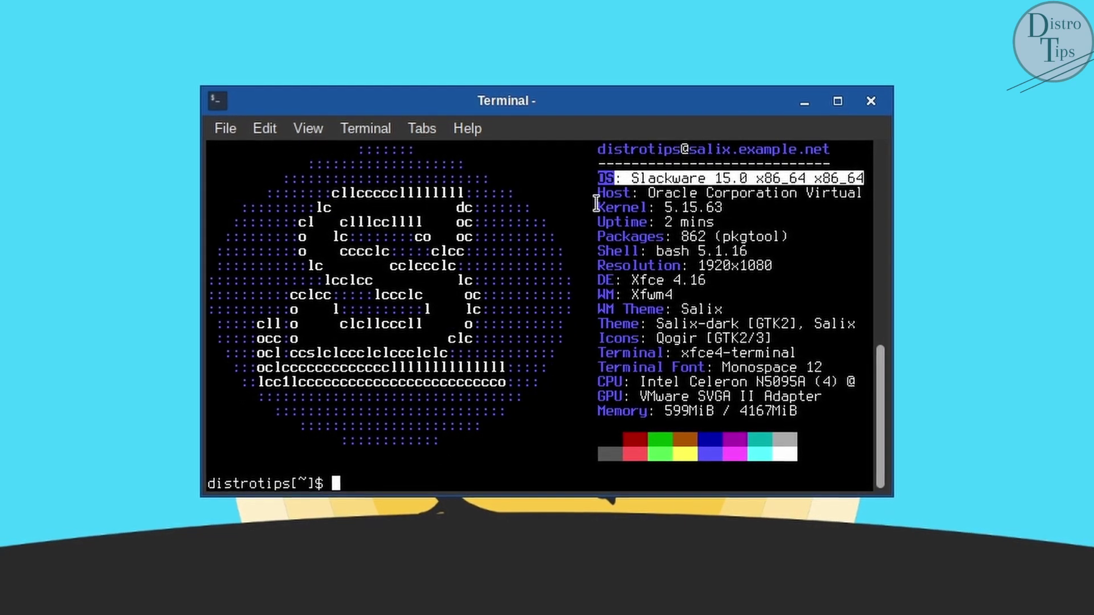
Step: Highlight lines of the neofetch summary (OS, Kernel, DE, Theme, Memory), then close the terminal
{"action": "left_click_drag", "start_coordinate": [698, 208], "coordinate": [727, 249]}
{"action": "left_click_drag", "start_coordinate": [592, 279], "coordinate": [809, 342]}
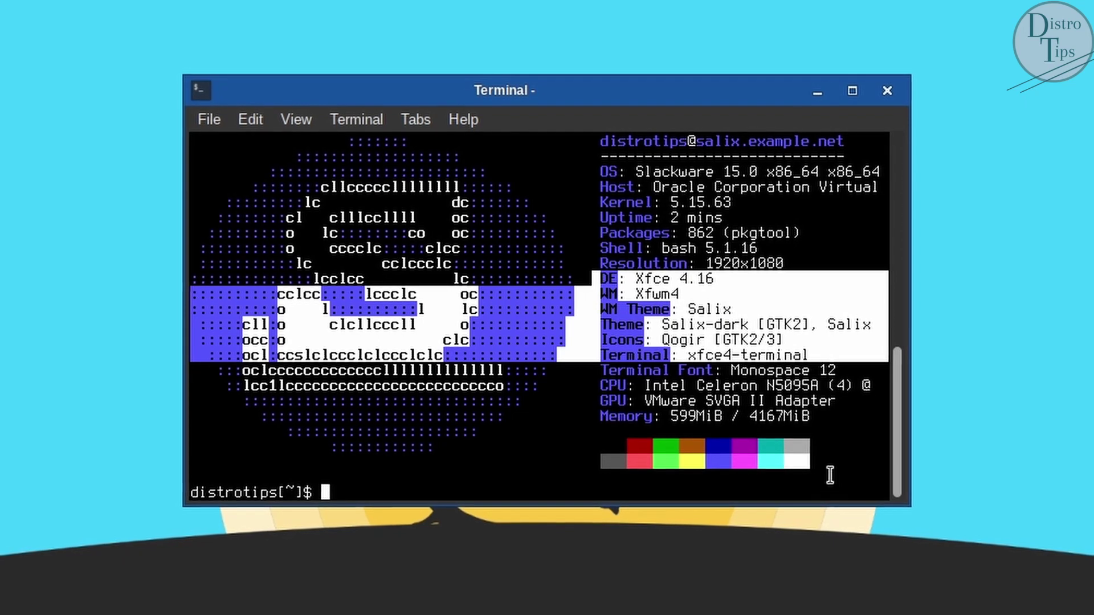
{"action": "left_click_drag", "start_coordinate": [829, 477], "coordinate": [564, 135]}
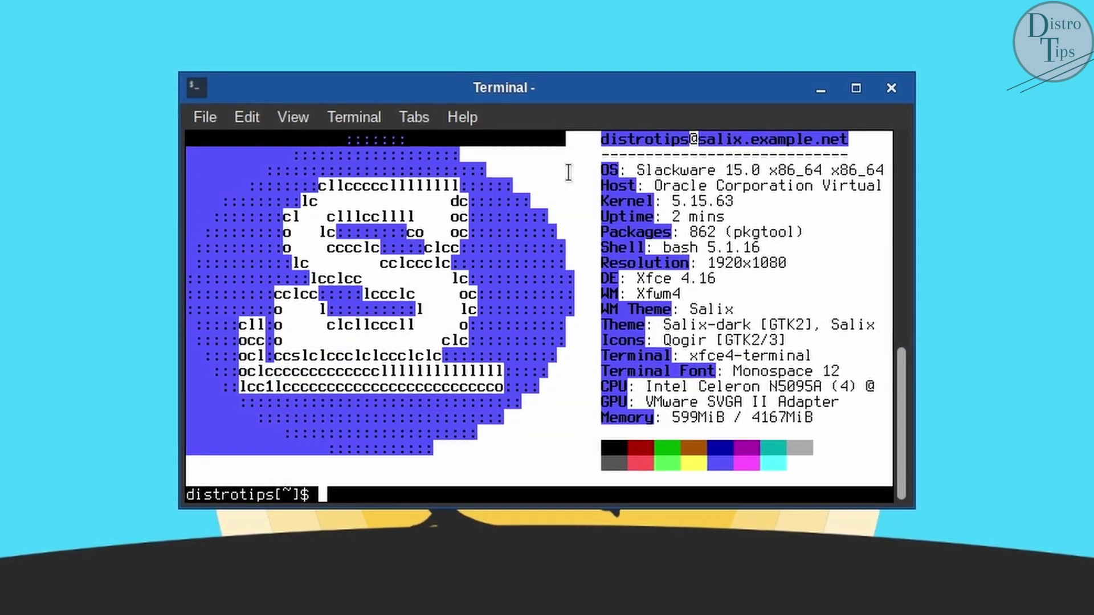
{"action": "left_click", "coordinate": [597, 169]}
{"action": "left_click_drag", "start_coordinate": [597, 169], "coordinate": [826, 169]}
{"action": "left_click_drag", "start_coordinate": [603, 199], "coordinate": [788, 201]}
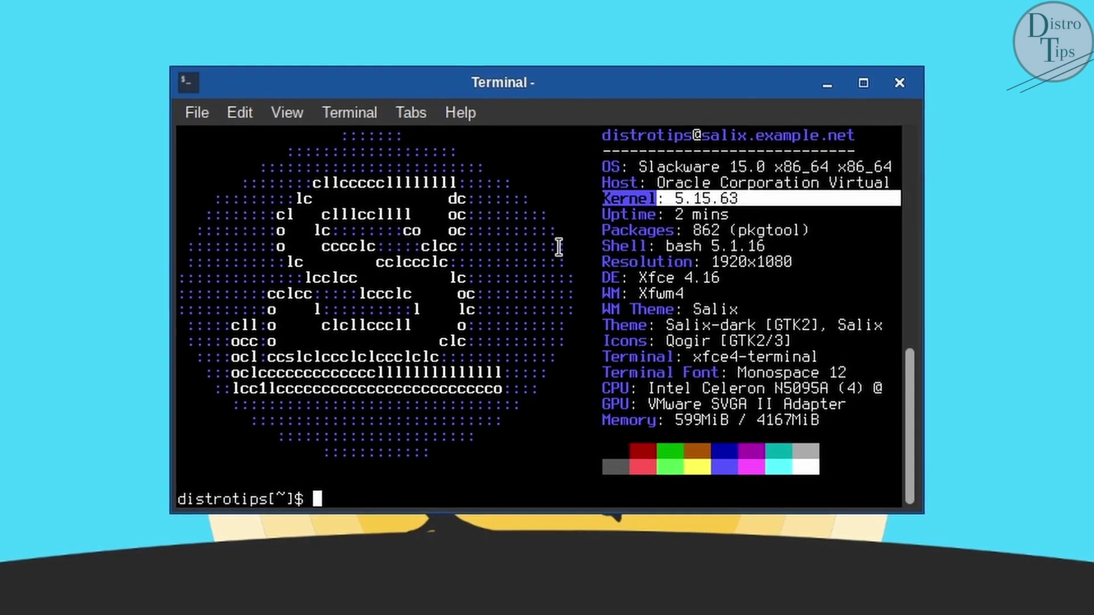
{"action": "left_click", "coordinate": [488, 178]}
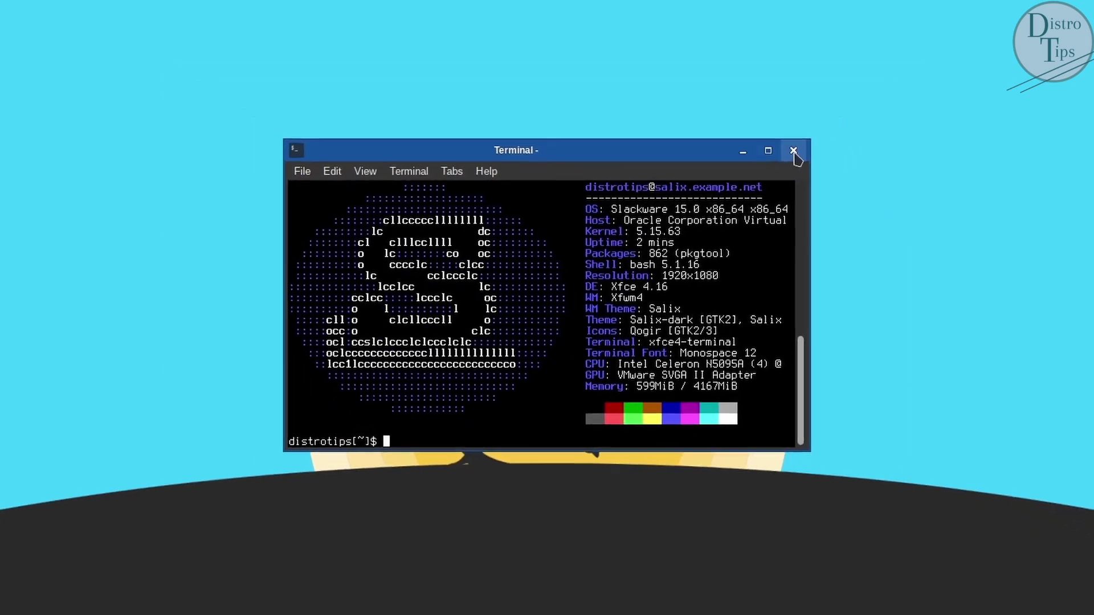
{"action": "left_click", "coordinate": [725, 195]}
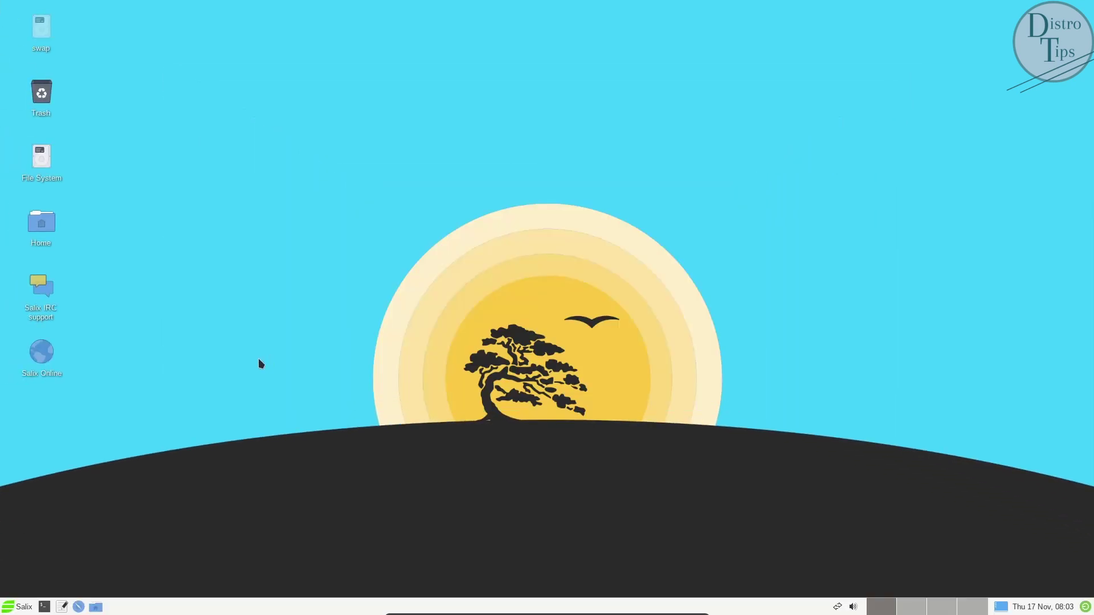
Step: Open the file manager and look through Thunar's About dialog, credits and license
{"action": "left_click", "coordinate": [19, 607]}
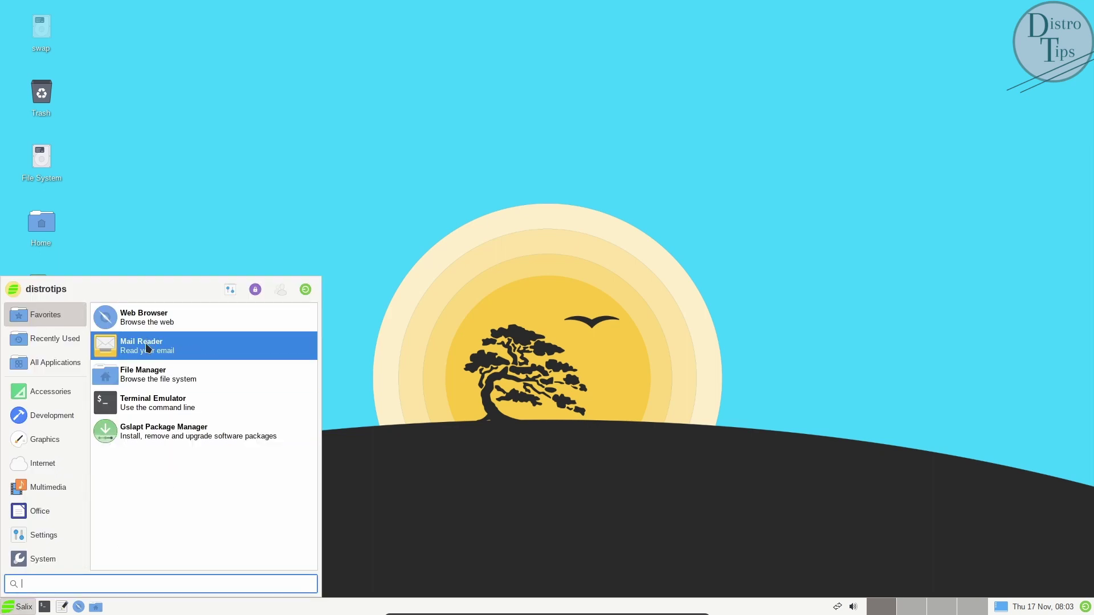
{"action": "left_click", "coordinate": [140, 373]}
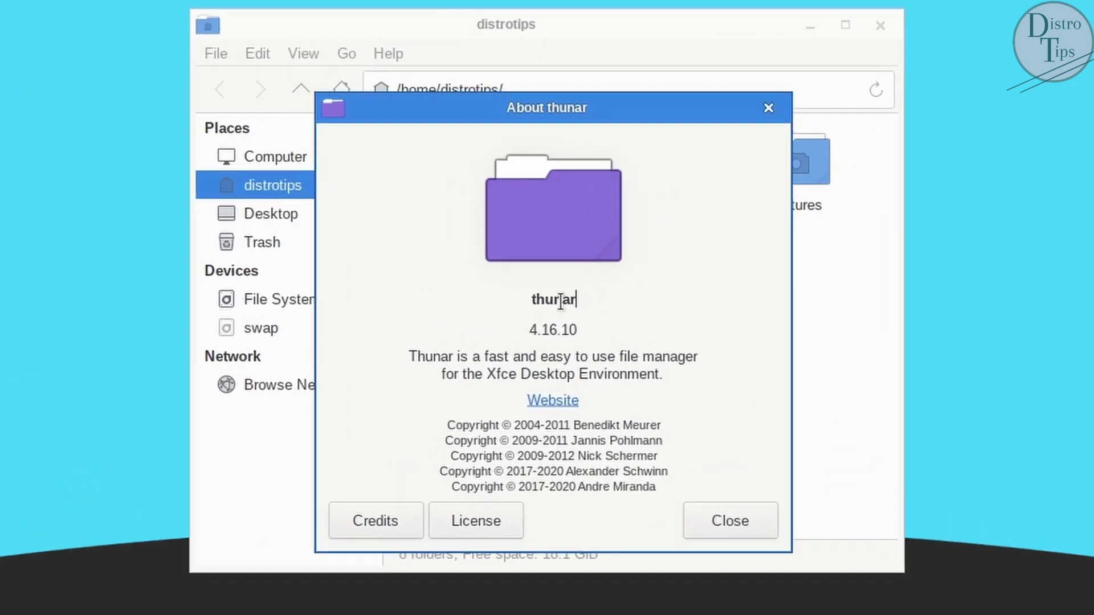
{"action": "key", "text": "Tab"}
{"action": "key", "text": "Tab"}
{"action": "key", "text": "Tab"}
{"action": "key", "text": "Tab"}
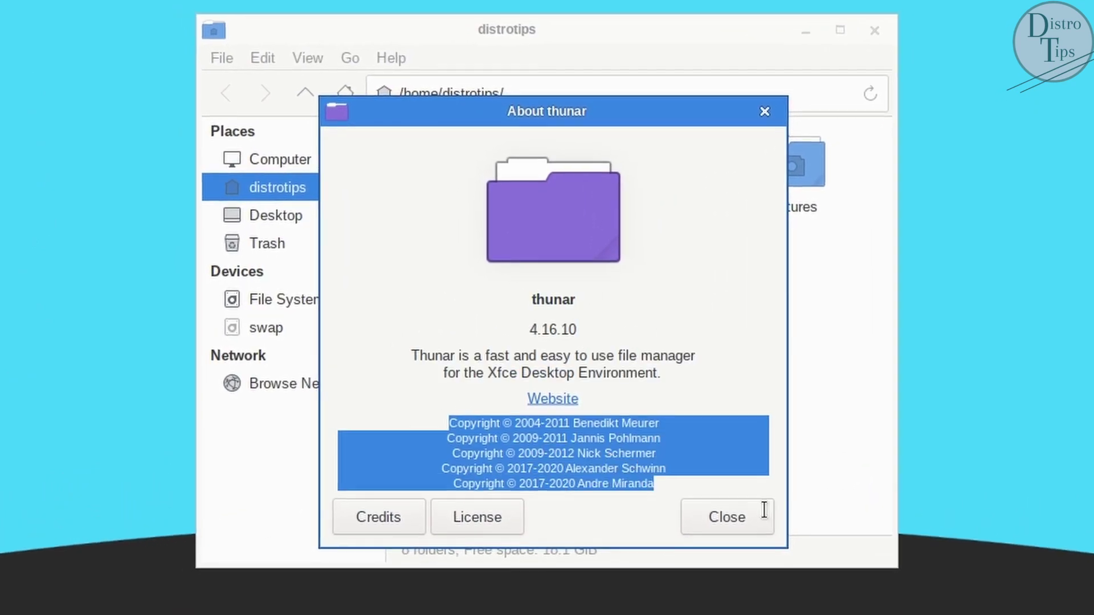
{"action": "left_click", "coordinate": [410, 520]}
{"action": "left_click", "coordinate": [409, 520]}
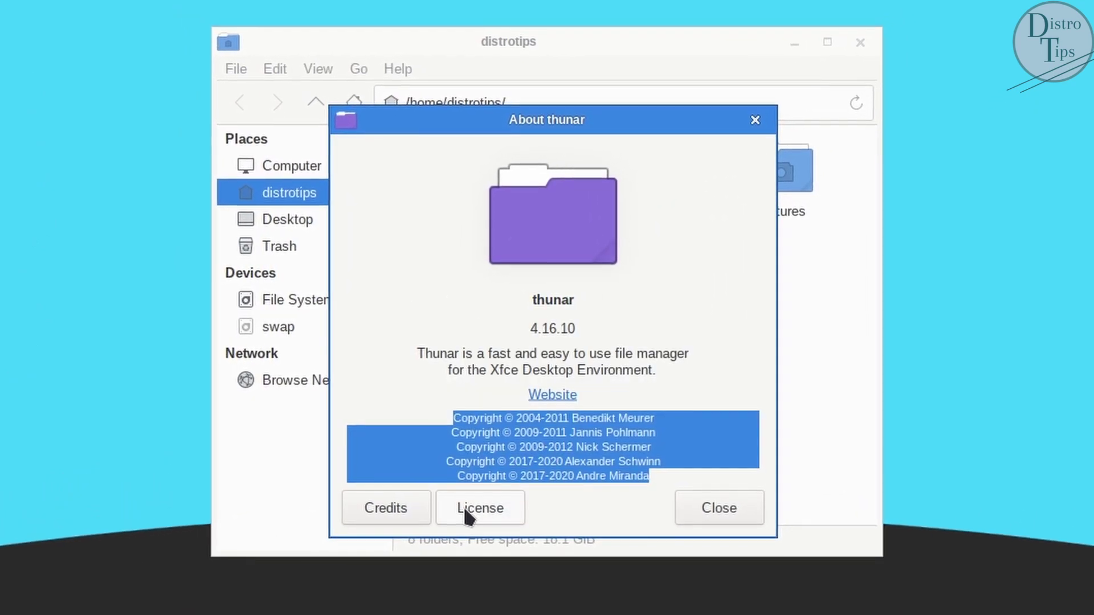
{"action": "left_click", "coordinate": [464, 516]}
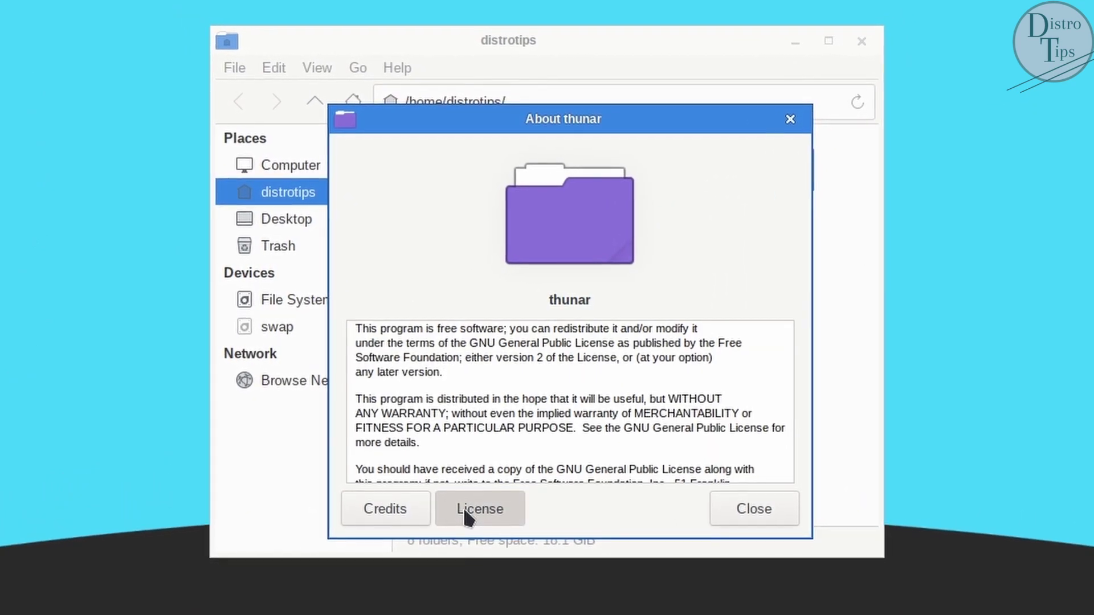
{"action": "left_click", "coordinate": [465, 516]}
{"action": "key", "text": "Tab"}
{"action": "key", "text": "Tab"}
{"action": "key", "text": "Tab"}
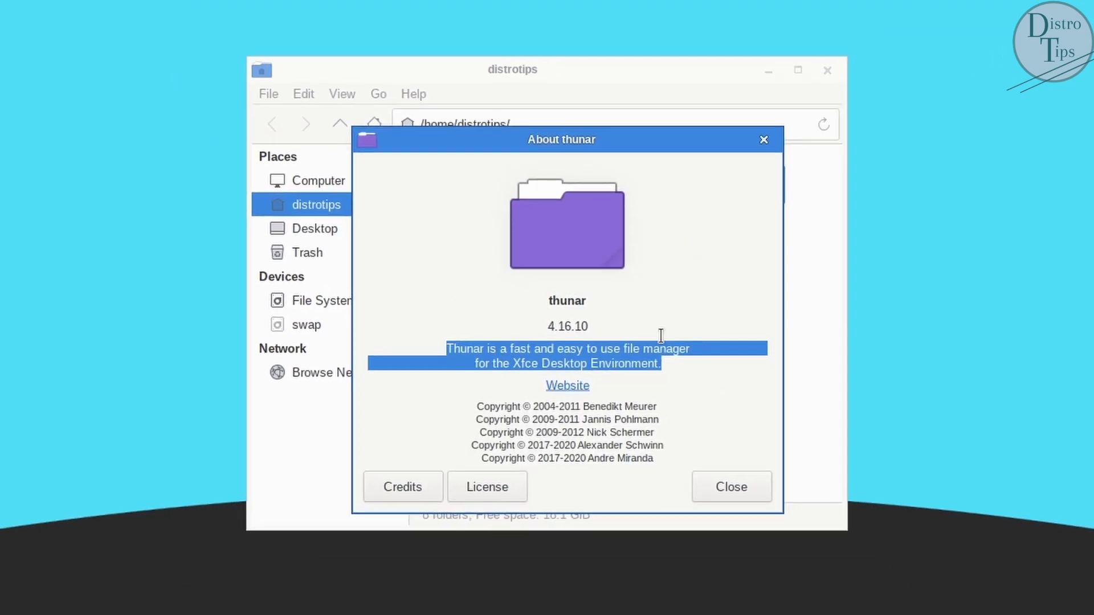
{"action": "left_click", "coordinate": [732, 486]}
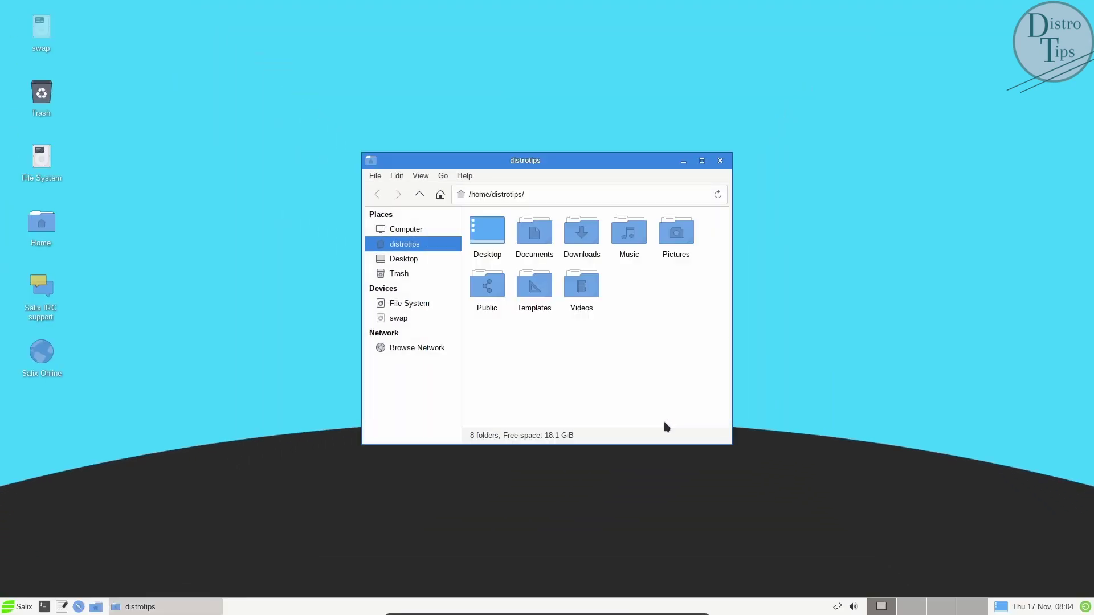
Step: Review Thunar's Side Pane, Behavior and Advanced preferences, then close them
{"action": "left_click", "coordinate": [420, 175]}
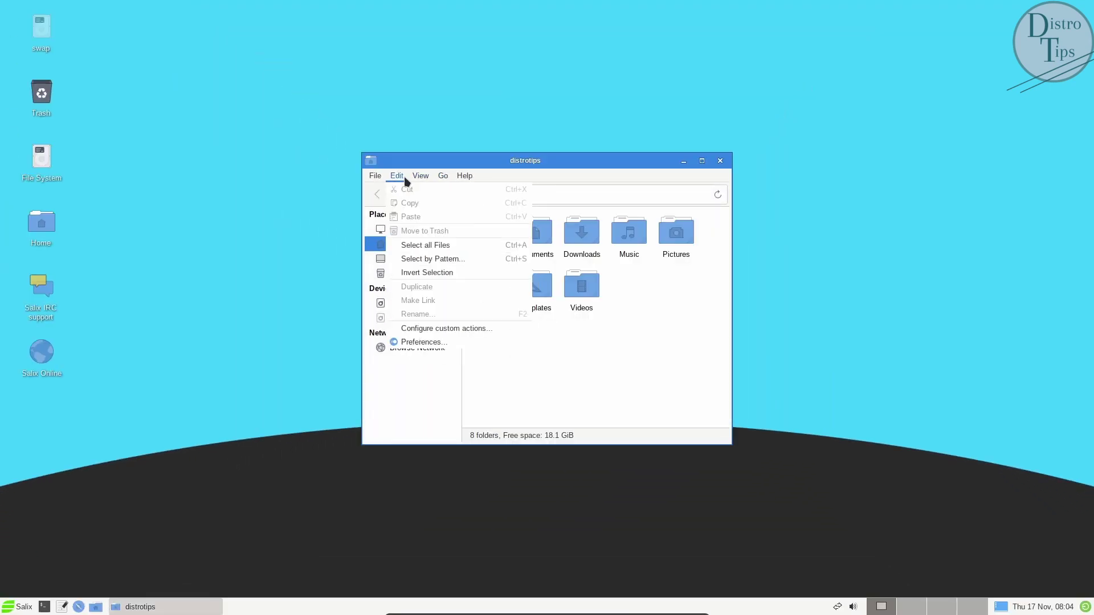
{"action": "left_click", "coordinate": [429, 342]}
{"action": "left_click", "coordinate": [490, 167]}
{"action": "left_click", "coordinate": [541, 167]}
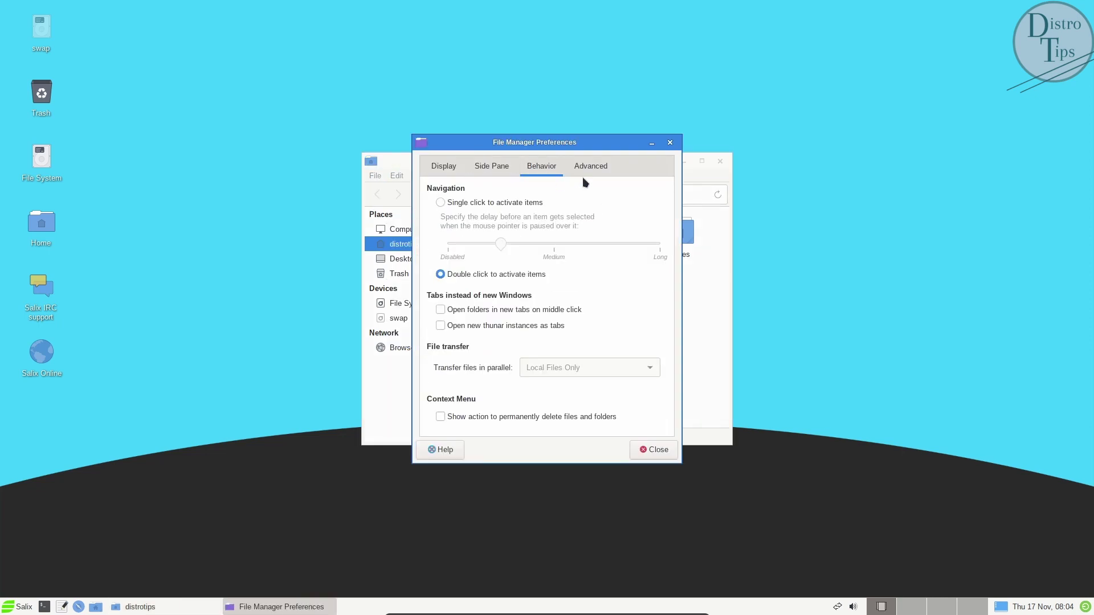
{"action": "left_click", "coordinate": [591, 169]}
{"action": "left_click", "coordinate": [670, 143]}
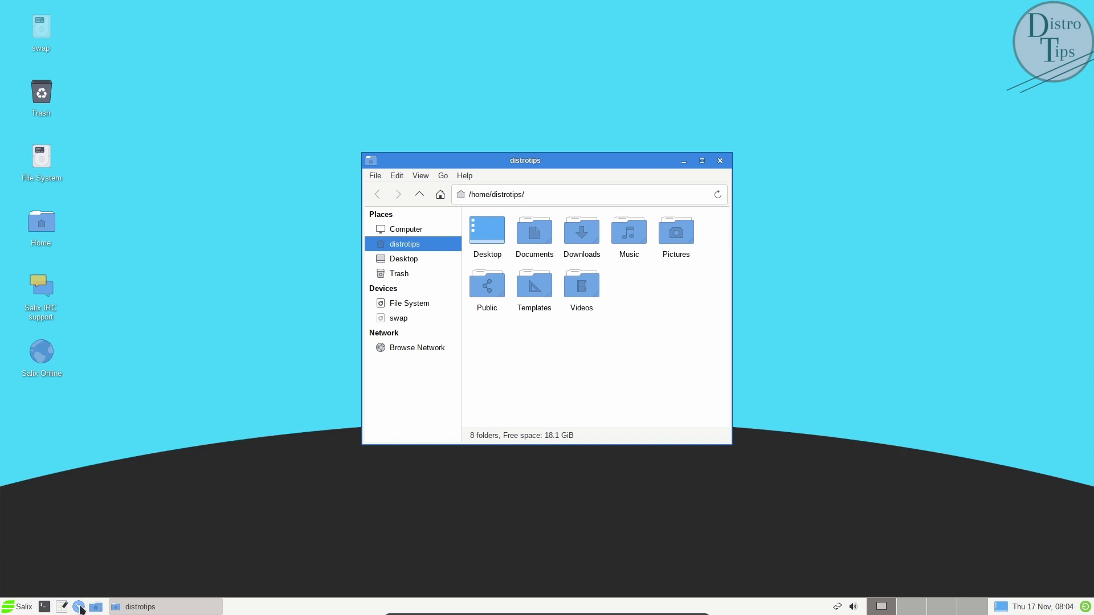
{"action": "left_click", "coordinate": [20, 607]}
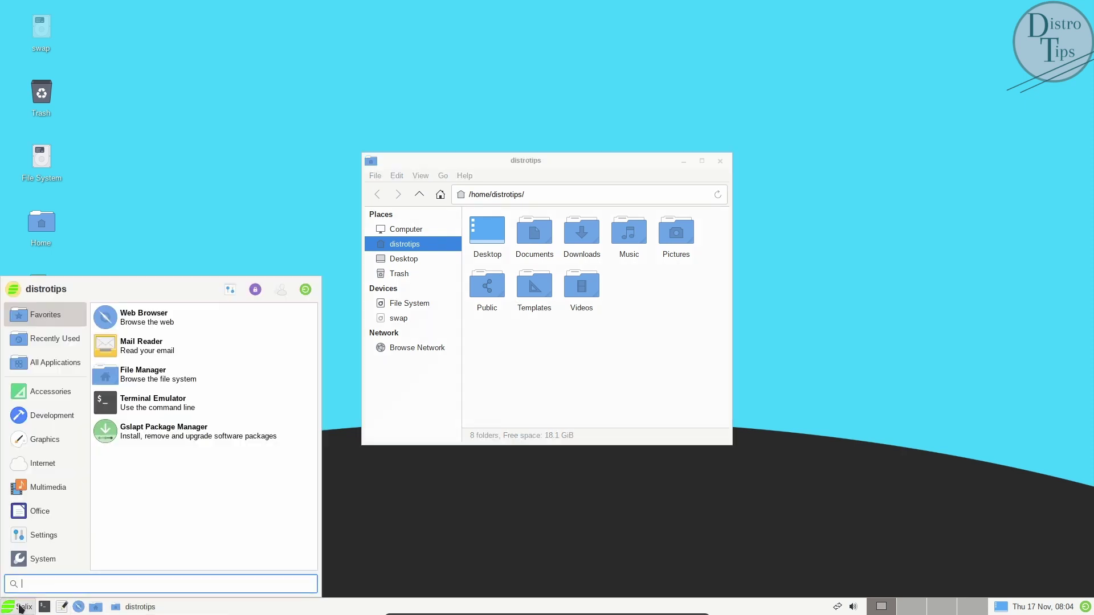
Step: Launch Gslapt with the administrator password, enlarge it and move it to workspace 2
{"action": "left_click", "coordinate": [171, 433]}
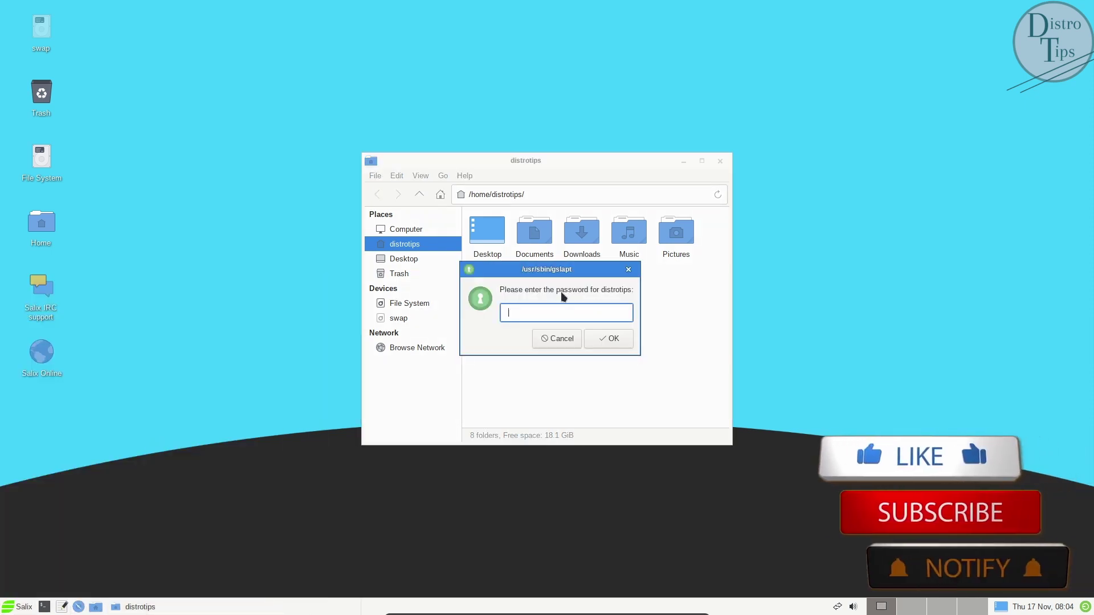
{"action": "type", "text": "********"}
{"action": "key", "text": "Return"}
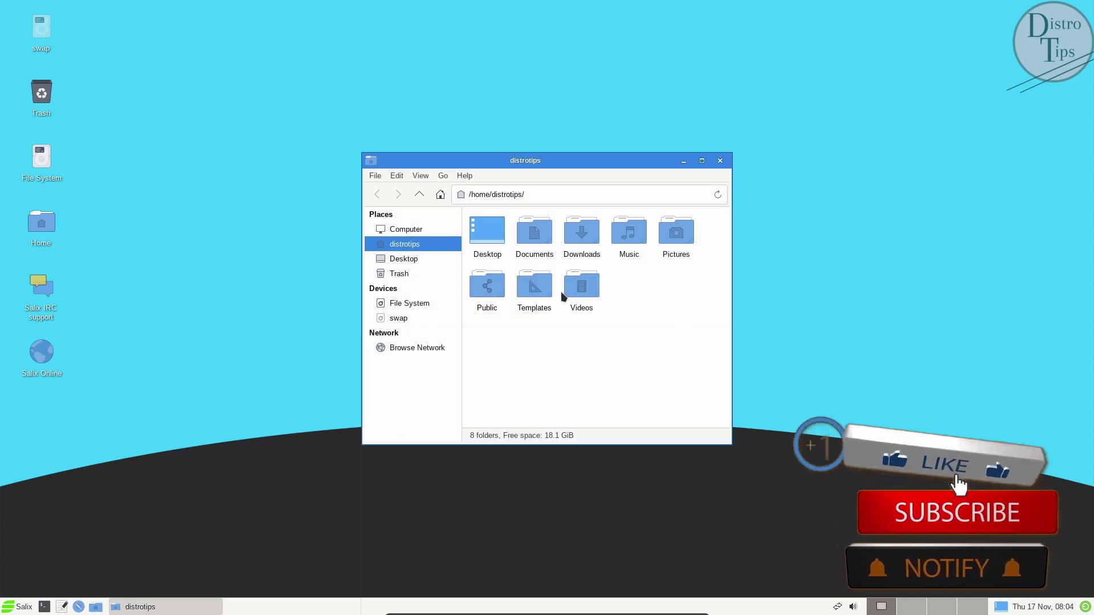
{"action": "left_click_drag", "start_coordinate": [540, 170], "coordinate": [701, 126]}
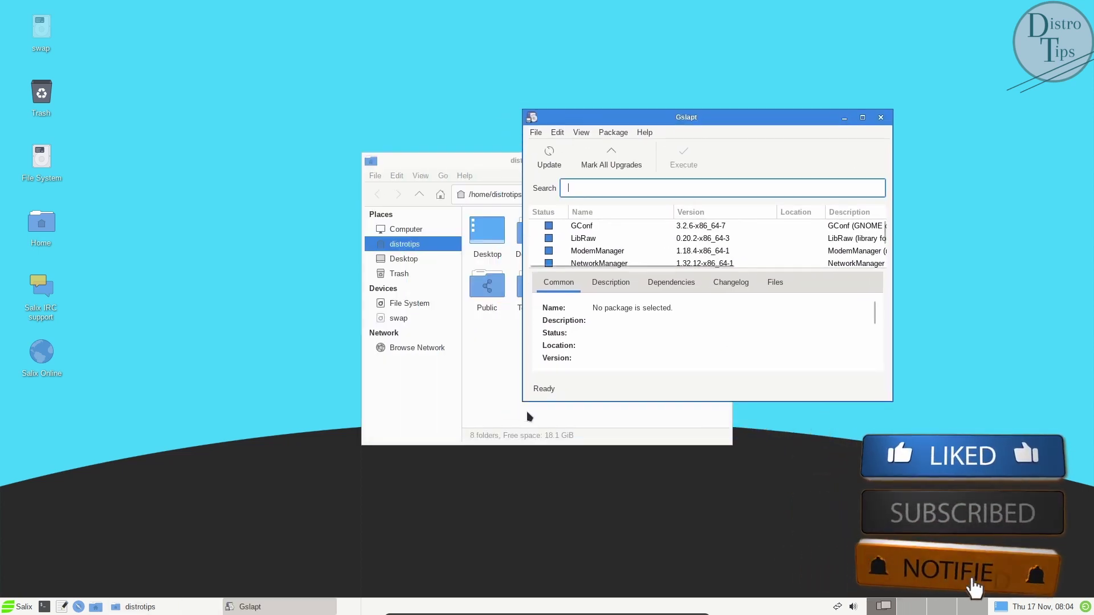
{"action": "left_click_drag", "start_coordinate": [523, 402], "coordinate": [407, 451]}
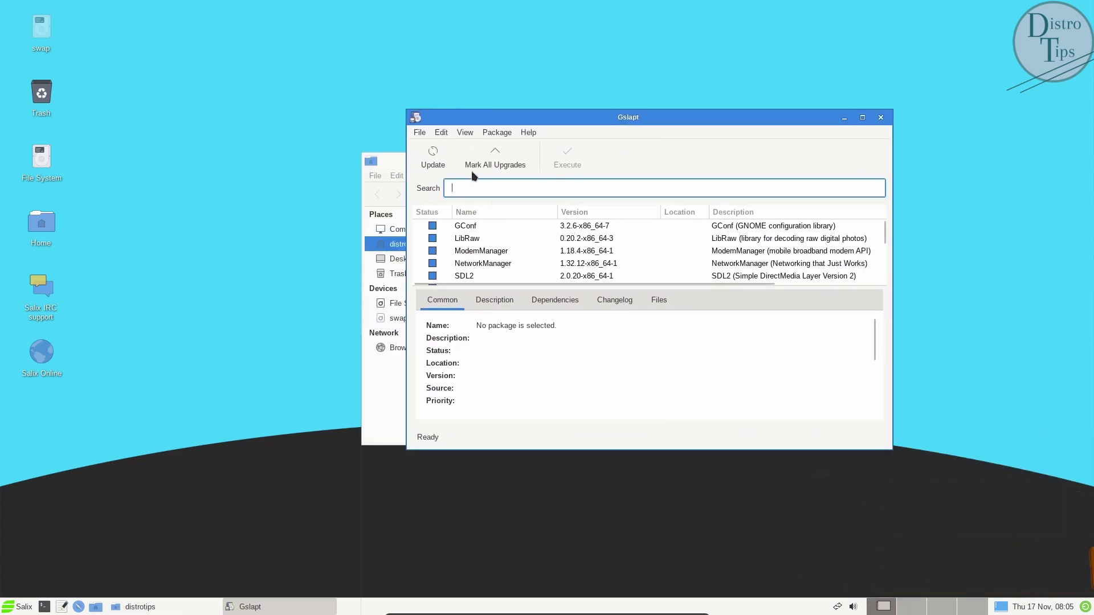
{"action": "left_click_drag", "start_coordinate": [882, 609], "coordinate": [915, 609]}
{"action": "left_click", "coordinate": [916, 609]}
{"action": "left_click", "coordinate": [877, 610]}
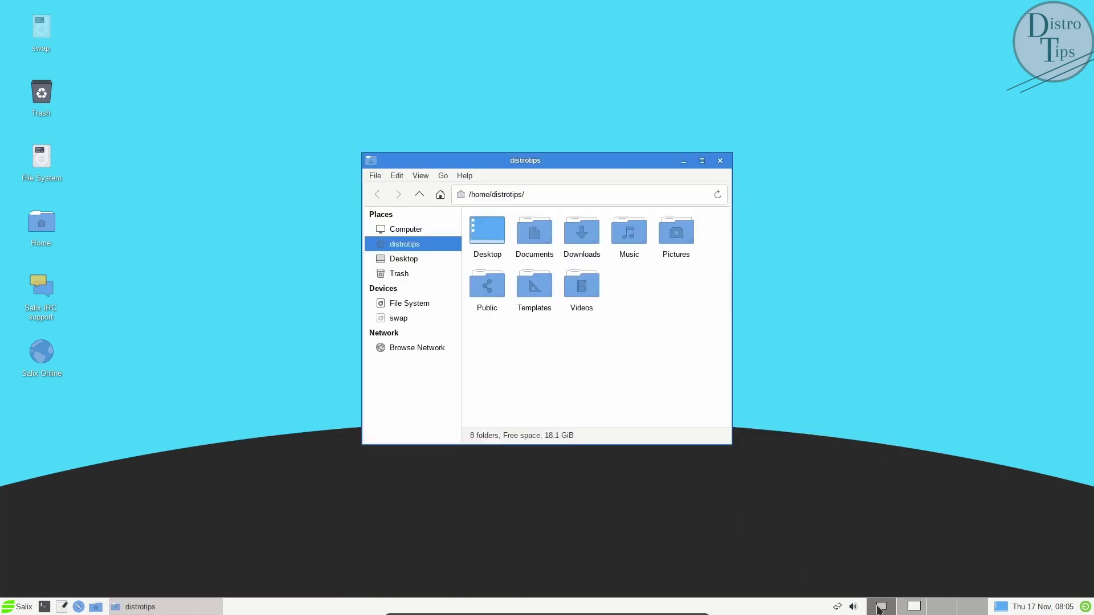
{"action": "left_click", "coordinate": [914, 608]}
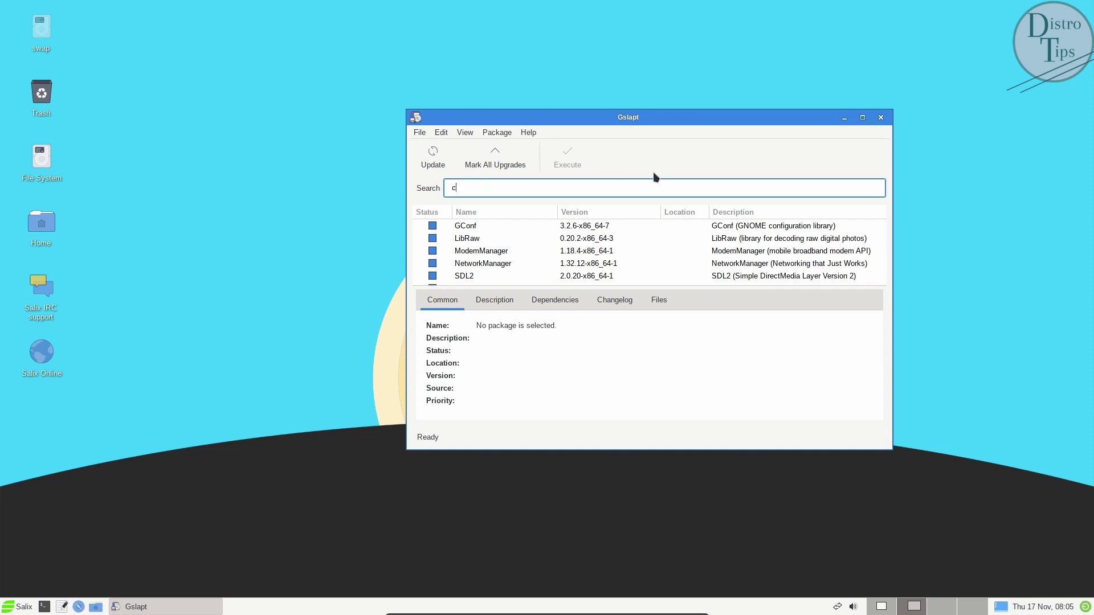
Step: Search for chromium and look over Gslapt's About information
{"action": "key", "text": "Return"}
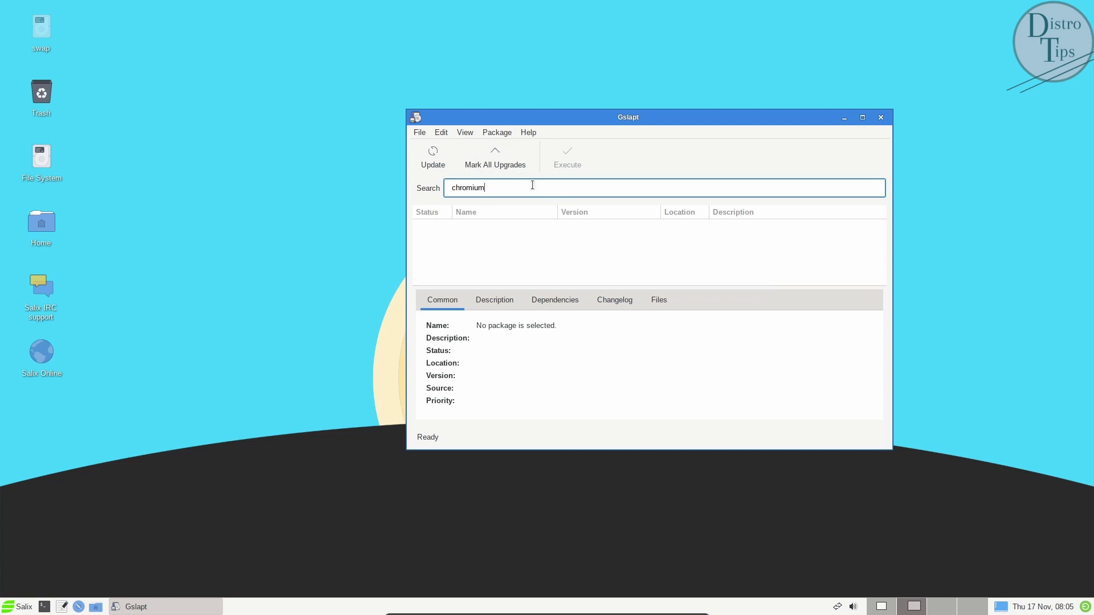
{"action": "left_click", "coordinate": [528, 132]}
{"action": "left_click", "coordinate": [542, 173]}
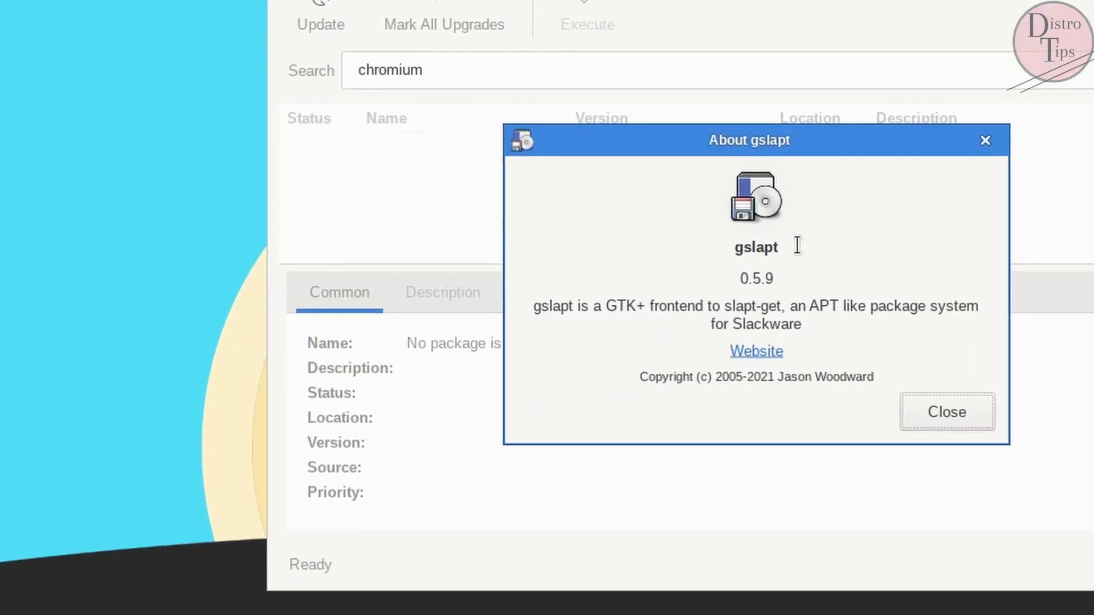
{"action": "key", "text": "Tab"}
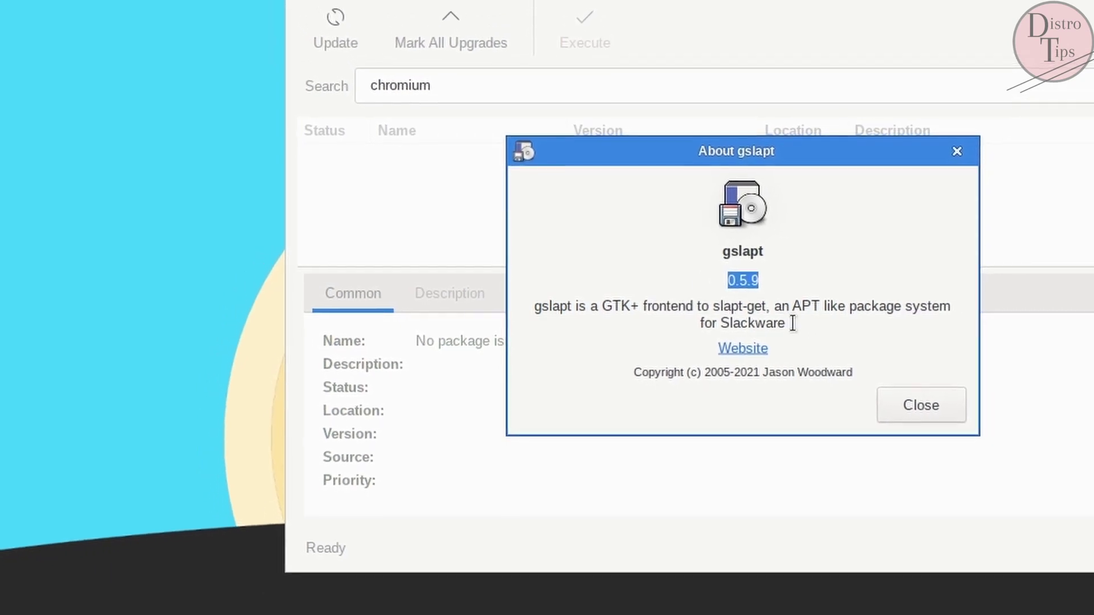
{"action": "left_click_drag", "start_coordinate": [797, 323], "coordinate": [532, 311]}
{"action": "left_click_drag", "start_coordinate": [640, 370], "coordinate": [888, 325]}
{"action": "key", "text": "Tab"}
{"action": "key", "text": "Tab"}
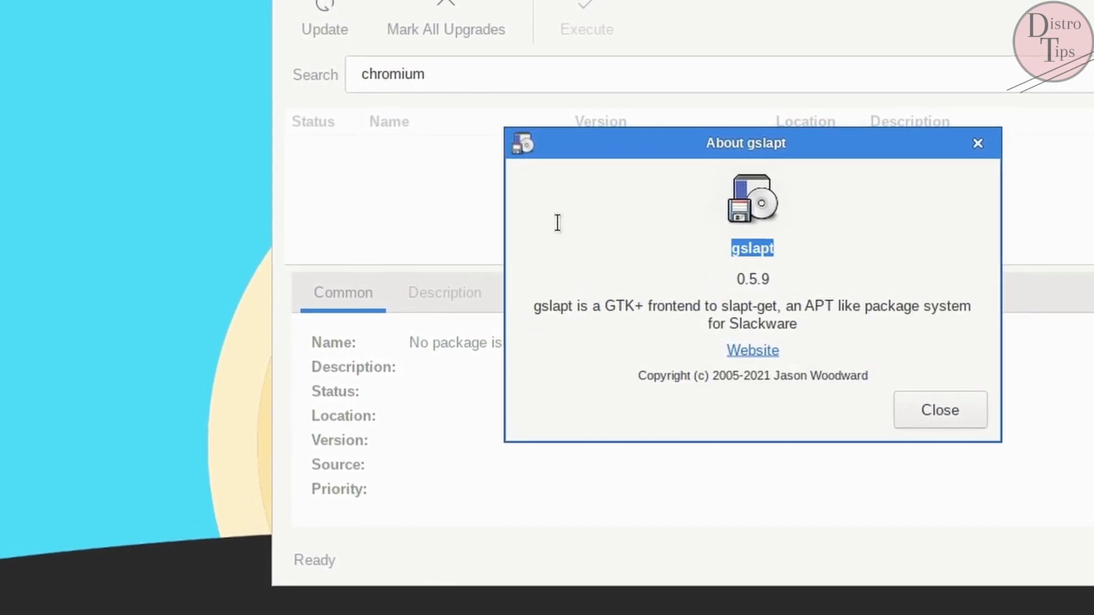
{"action": "left_click", "coordinate": [945, 411]}
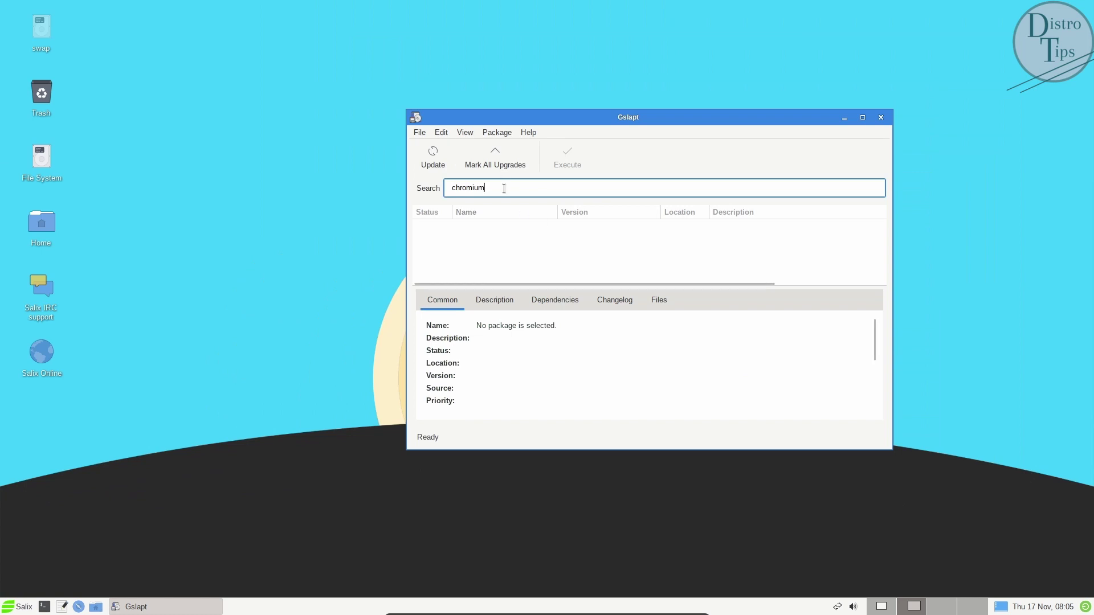
Step: Clear the chromium search and review the excludes and GPG keys in Gslapt Preferences
{"action": "double_click", "coordinate": [354, 71]}
{"action": "key", "text": "BackSpace"}
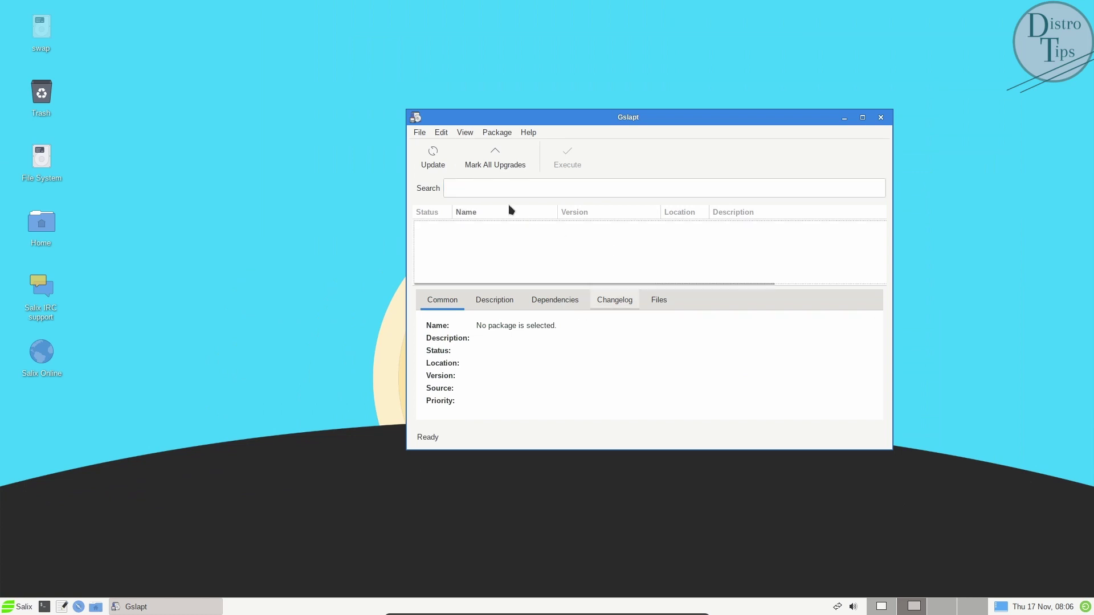
{"action": "left_click", "coordinate": [500, 134]}
{"action": "mouse_move", "coordinate": [474, 139]}
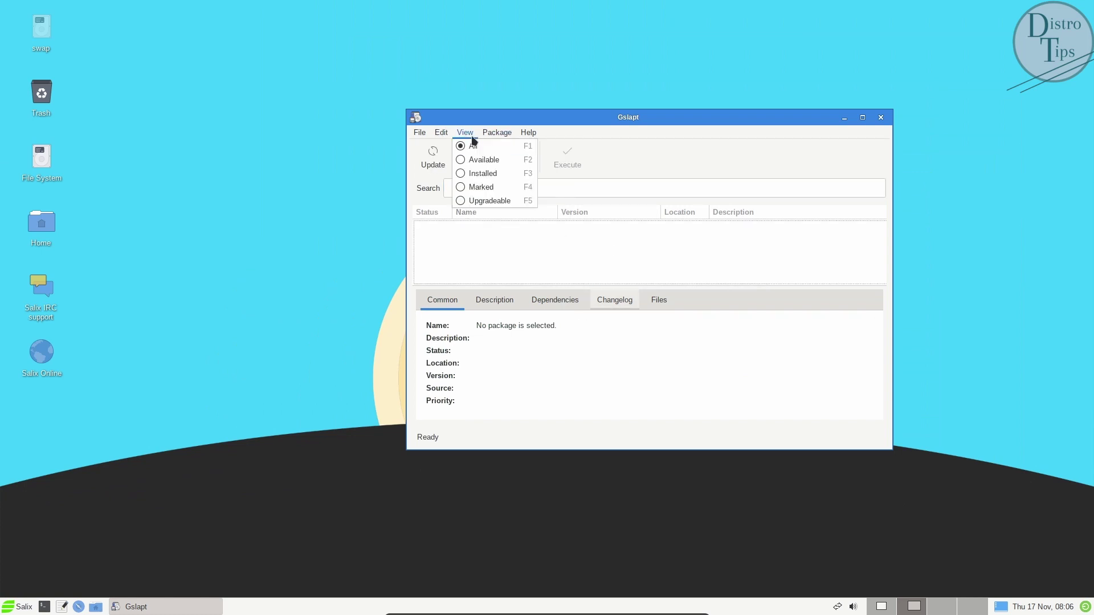
{"action": "mouse_move", "coordinate": [441, 132]}
{"action": "left_click", "coordinate": [459, 159]}
{"action": "left_click", "coordinate": [530, 208]}
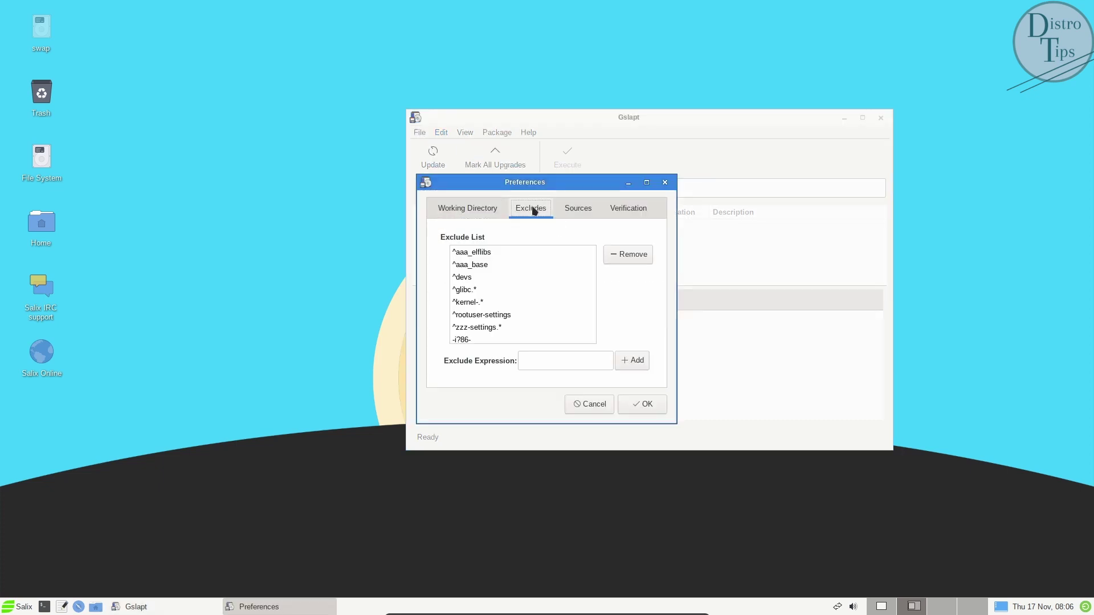
{"action": "left_click", "coordinate": [584, 211]}
{"action": "left_click", "coordinate": [644, 212]}
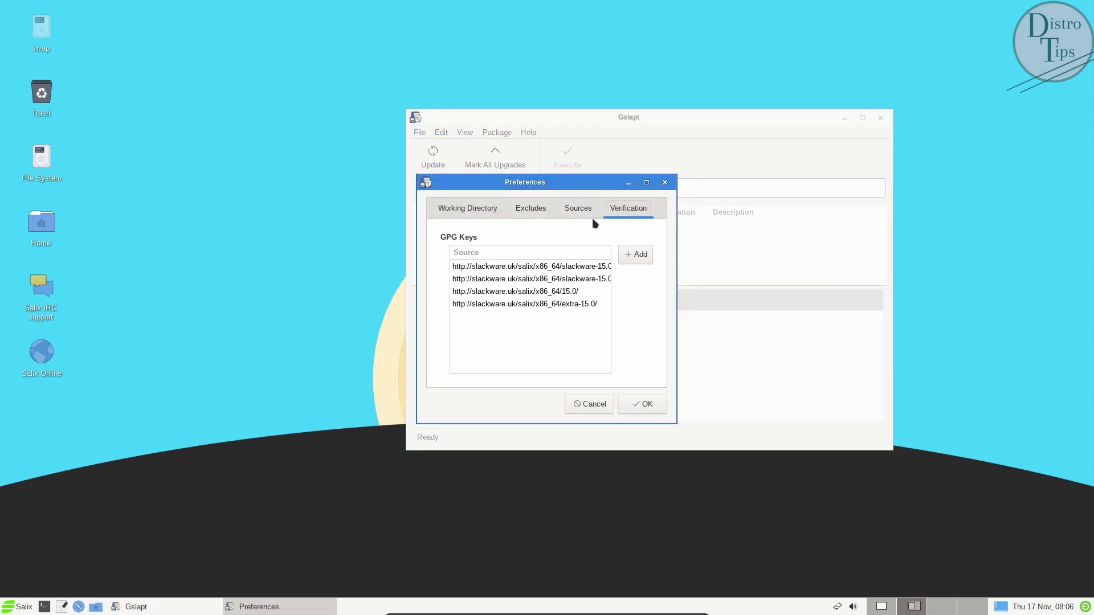
{"action": "left_click", "coordinate": [665, 183]}
Step: Show All Applications in the Whisker menu, enlarge the menu and browse Multimedia
{"action": "left_click", "coordinate": [19, 606]}
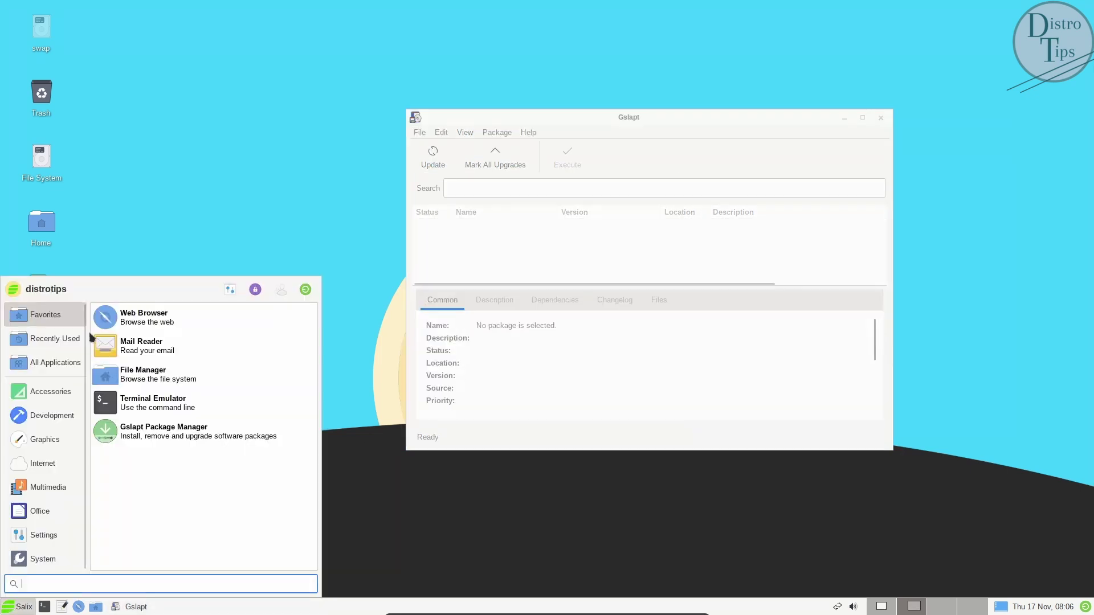
{"action": "left_click", "coordinate": [51, 362]}
{"action": "scroll", "coordinate": [195, 384], "scroll_direction": "down", "scroll_amount": 2}
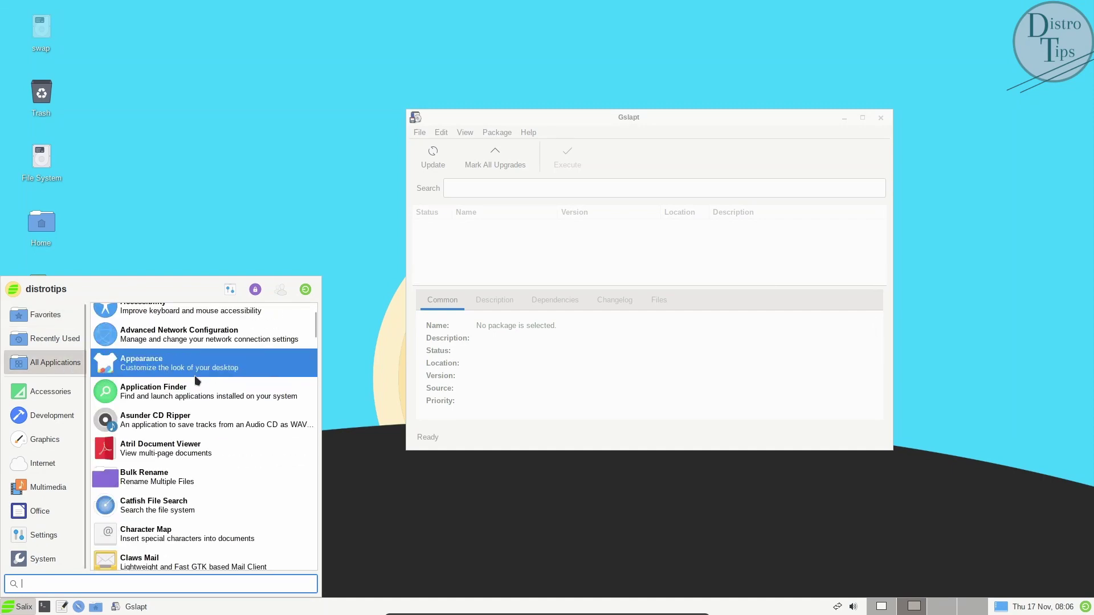
{"action": "left_click_drag", "start_coordinate": [317, 279], "coordinate": [495, 118]}
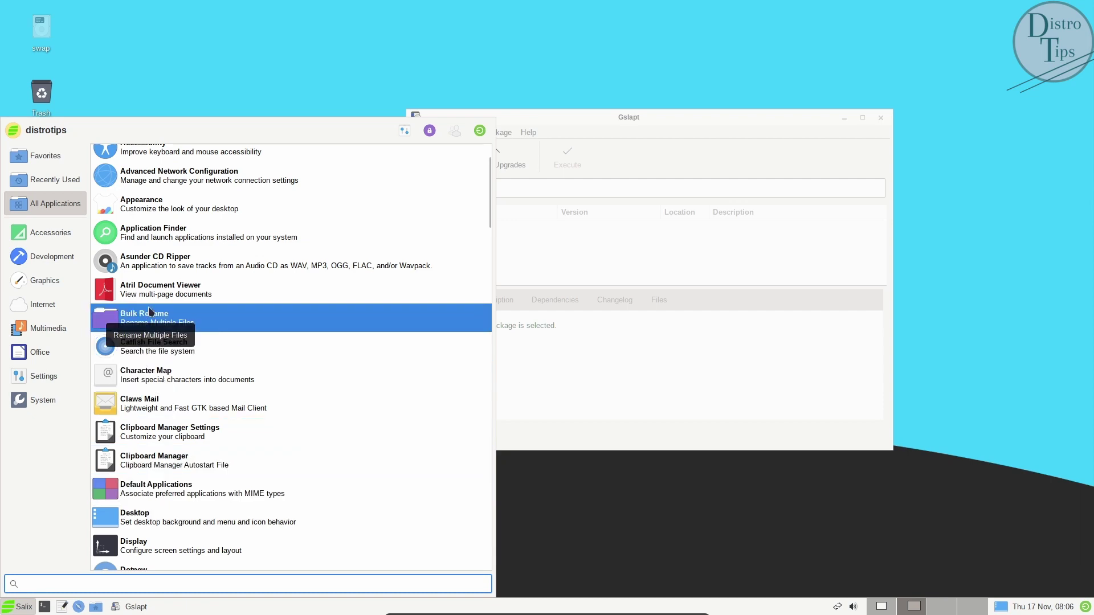
{"action": "left_click", "coordinate": [23, 329]}
Step: Open Appearance settings and look through the Icons, Fonts and Settings tabs
{"action": "left_click", "coordinate": [46, 379]}
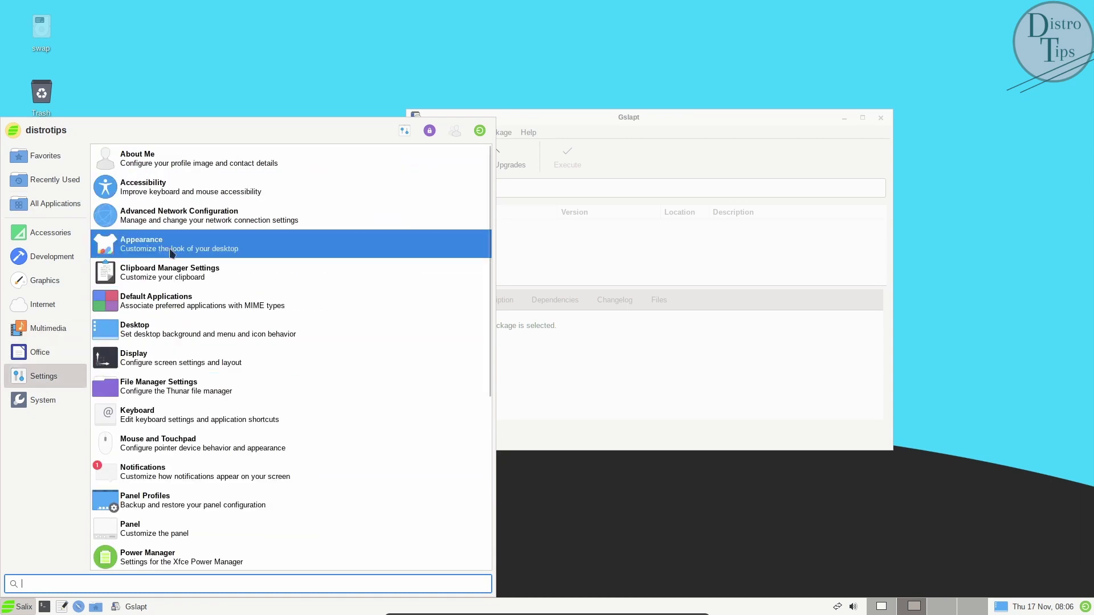
{"action": "left_click", "coordinate": [213, 244]}
{"action": "left_click_drag", "start_coordinate": [561, 143], "coordinate": [712, 125]}
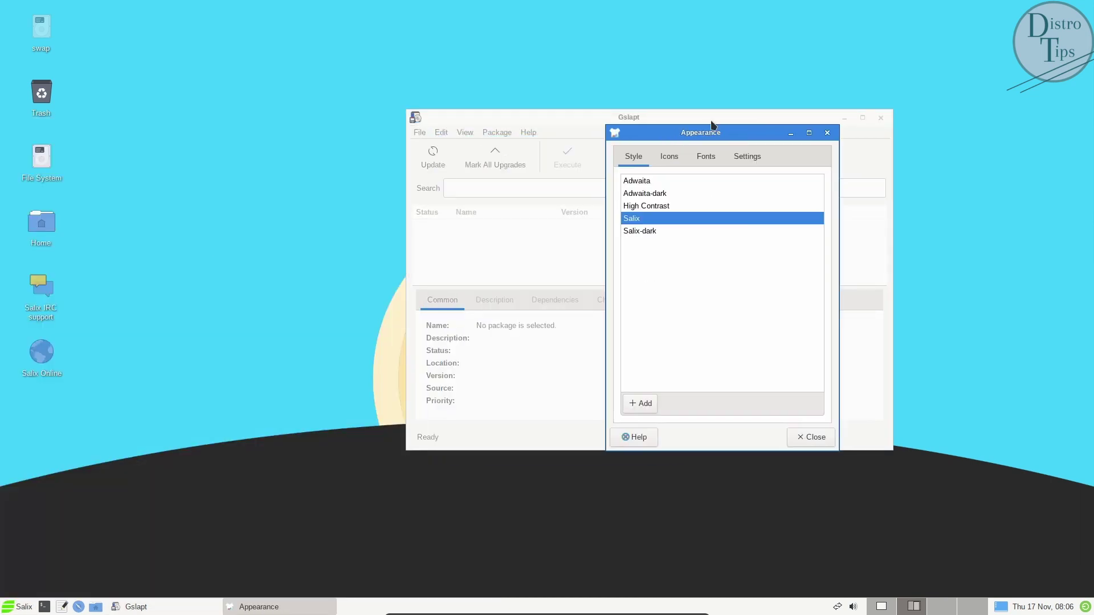
{"action": "left_click", "coordinate": [669, 157]}
{"action": "left_click", "coordinate": [705, 156]}
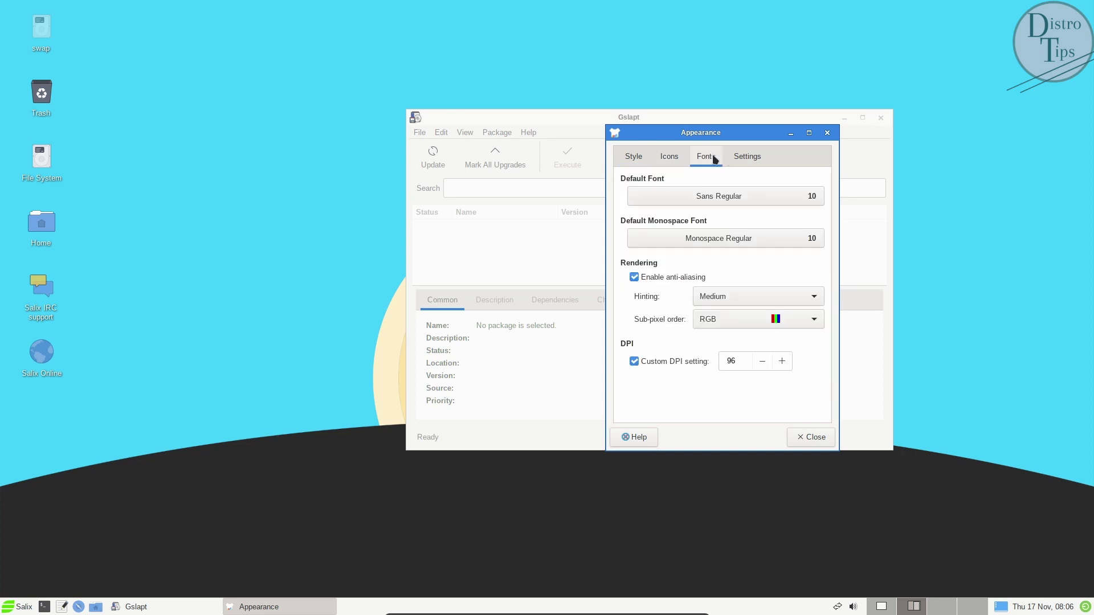
{"action": "left_click", "coordinate": [749, 158]}
{"action": "left_click", "coordinate": [633, 157]}
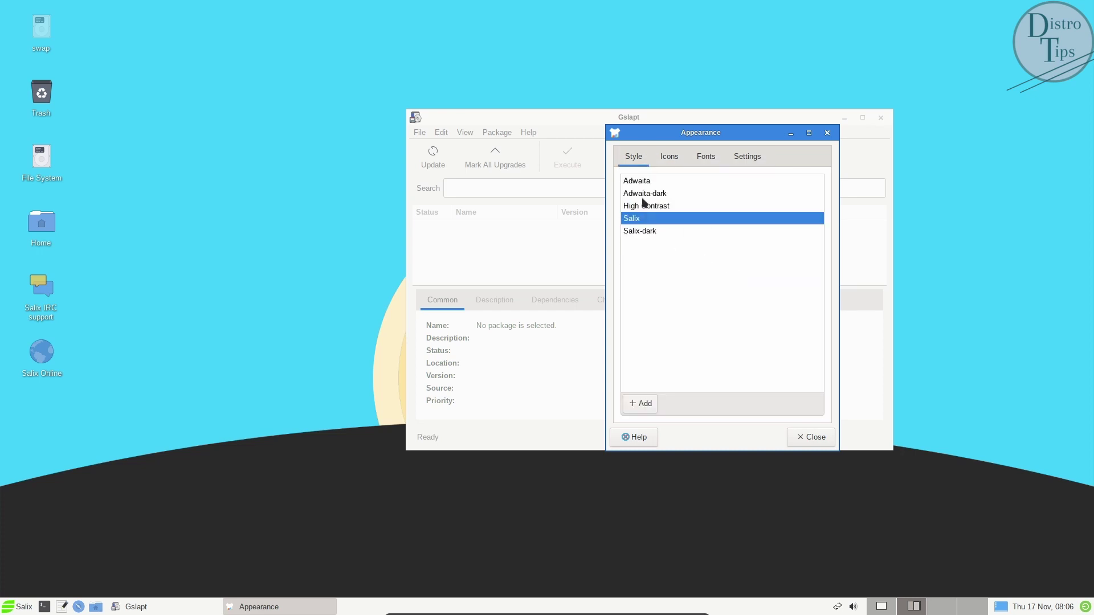
Step: Try Adwaita-dark, then settle on the Salix-dark style and close the window
{"action": "left_click", "coordinate": [644, 194]}
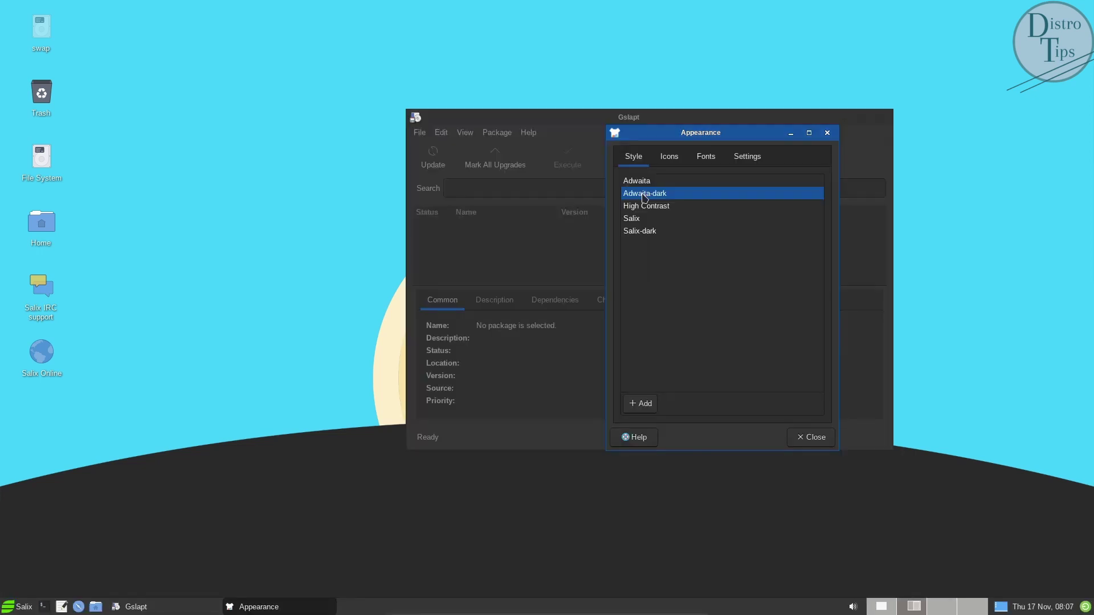
{"action": "left_click", "coordinate": [640, 233]}
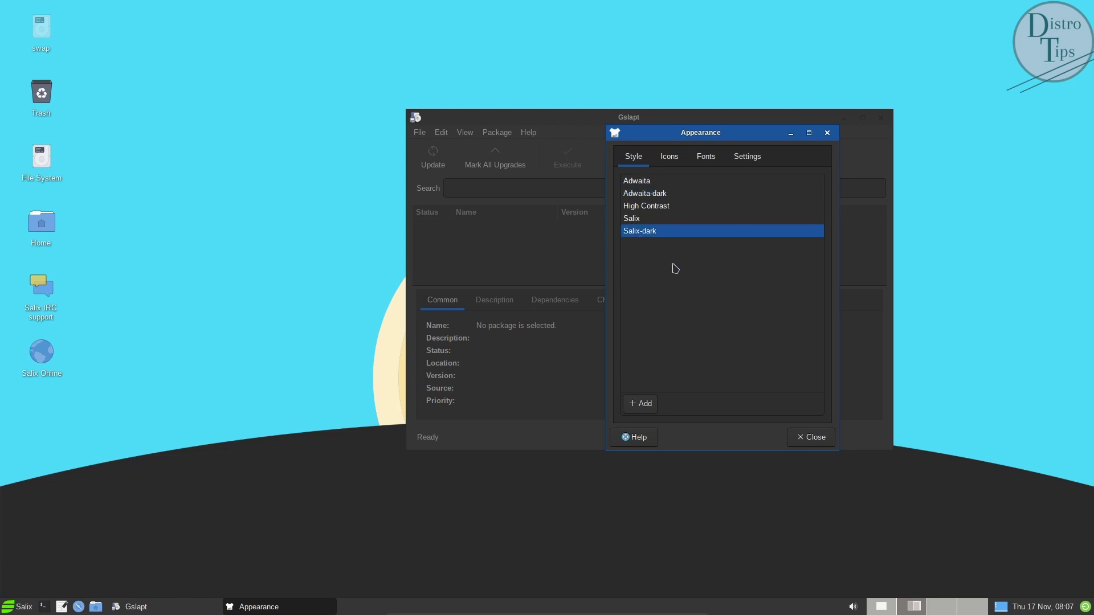
{"action": "left_click", "coordinate": [632, 219]}
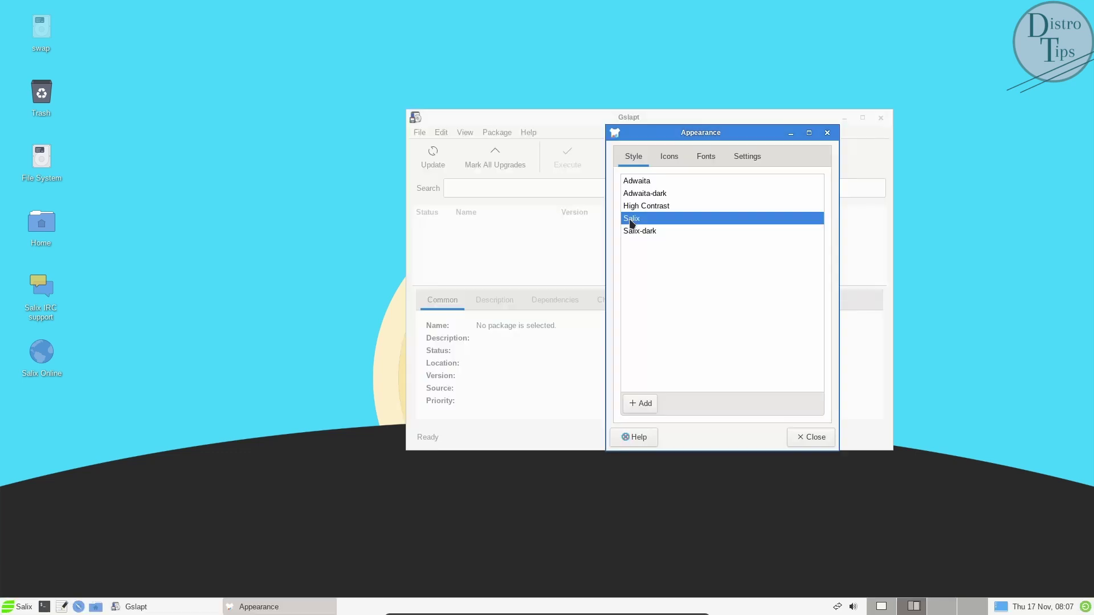
{"action": "left_click", "coordinate": [634, 232]}
{"action": "left_click", "coordinate": [671, 157]}
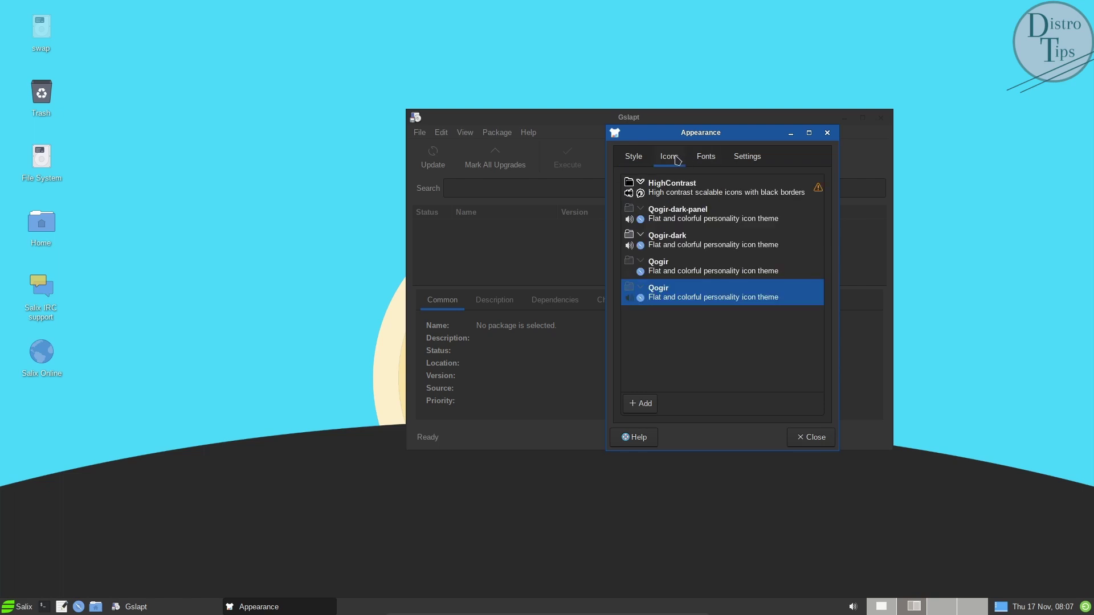
{"action": "left_click", "coordinate": [828, 133]}
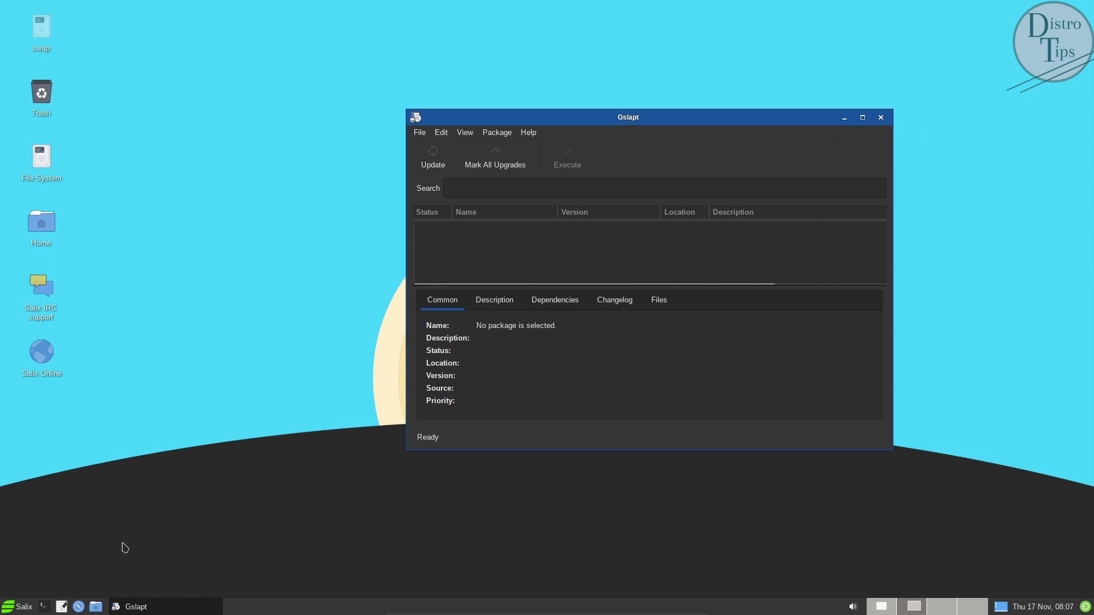
Step: Launch Transmission from the Internet menu and accept its file-sharing notice
{"action": "left_click", "coordinate": [17, 607]}
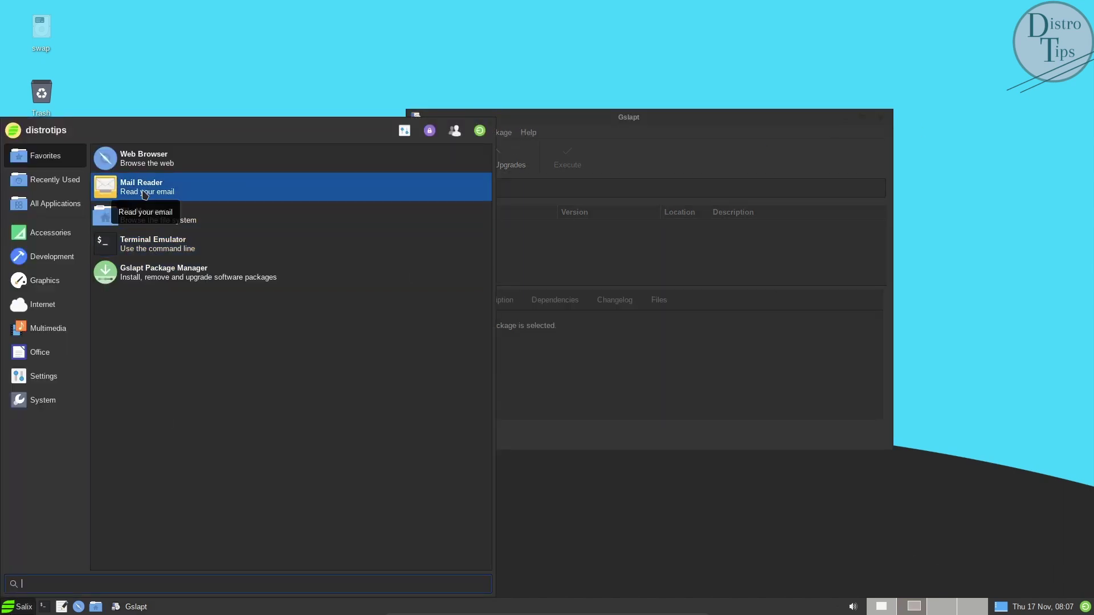
{"action": "left_click", "coordinate": [52, 259]}
{"action": "left_click", "coordinate": [53, 286]}
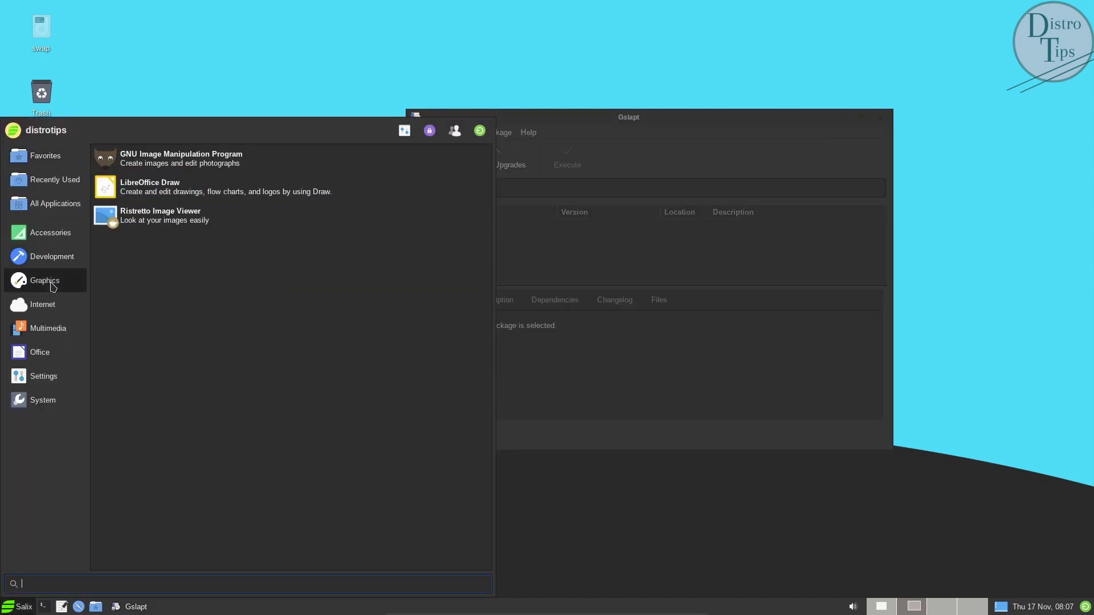
{"action": "left_click", "coordinate": [48, 305]}
{"action": "left_click", "coordinate": [139, 246]}
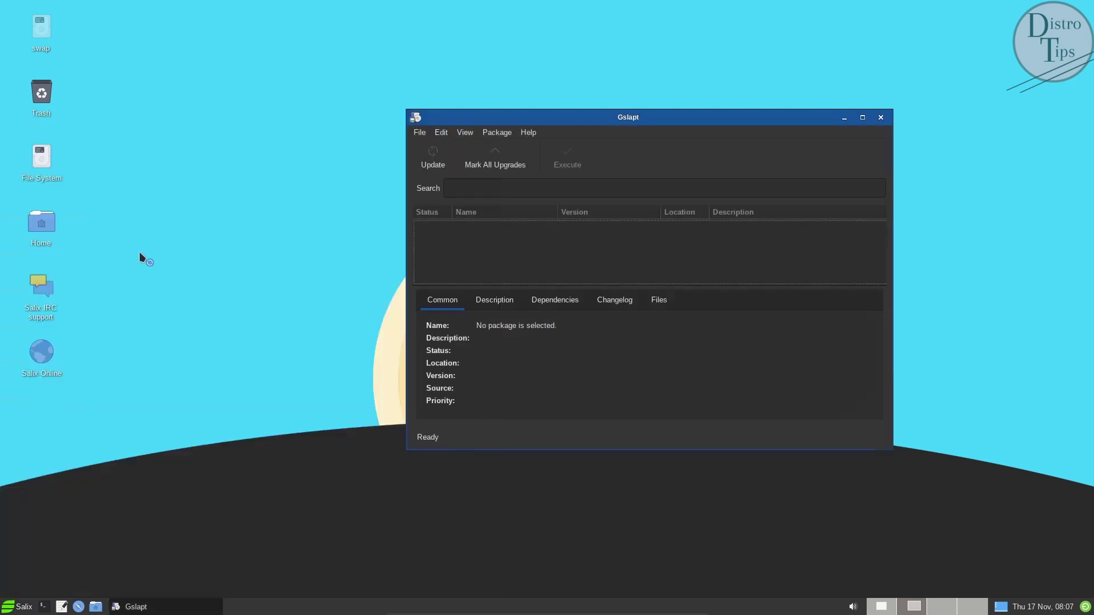
{"action": "left_click_drag", "start_coordinate": [190, 46], "coordinate": [644, 193]}
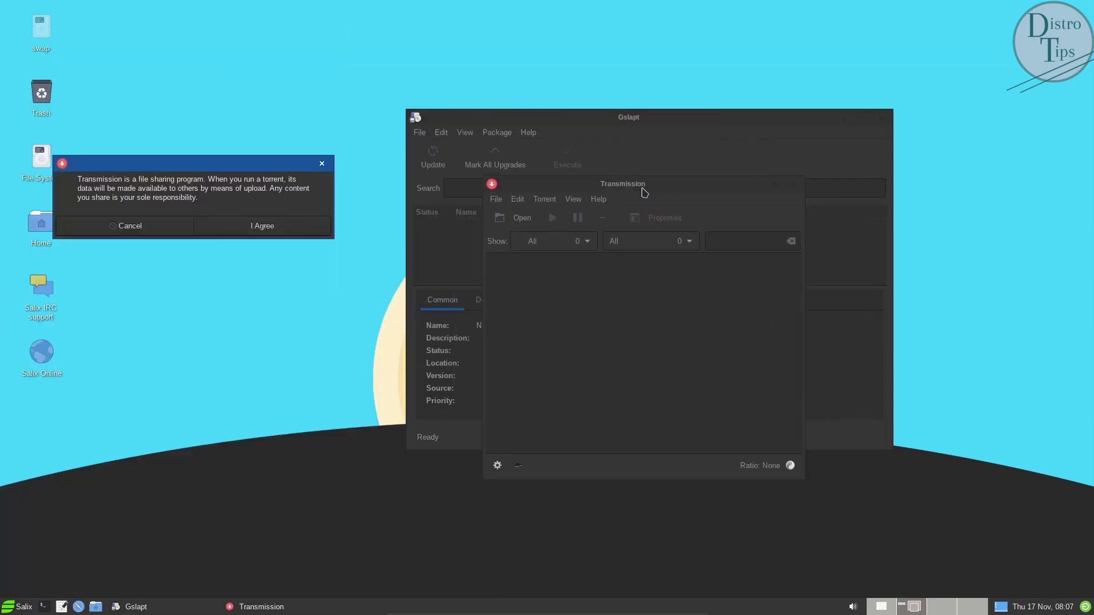
{"action": "left_click", "coordinate": [911, 607]}
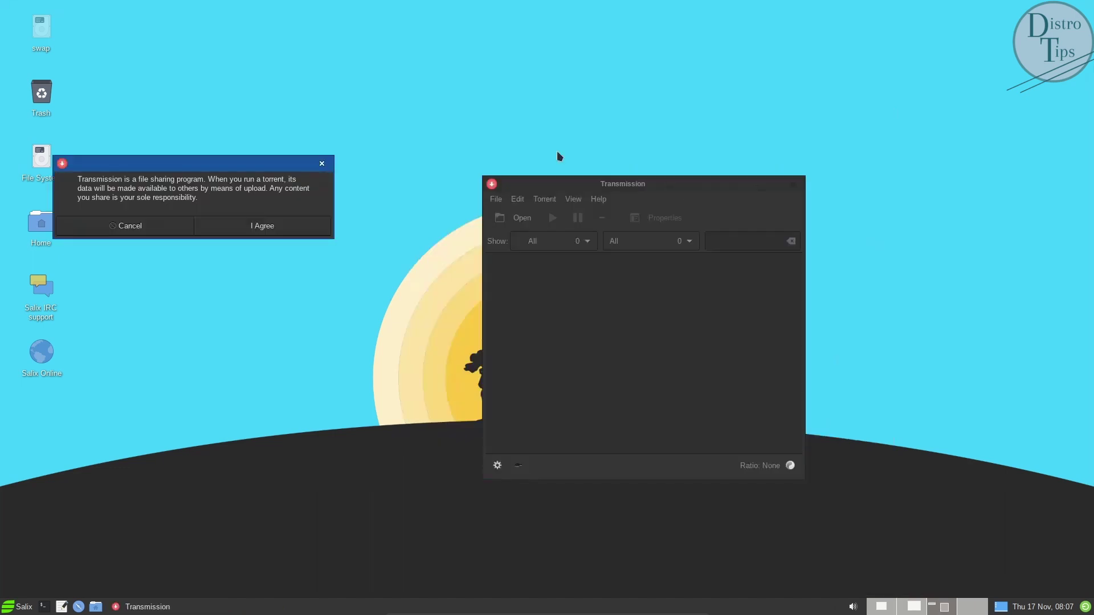
{"action": "left_click", "coordinate": [255, 226]}
Step: Look over Transmission's About box, including its credits and license
{"action": "left_click", "coordinate": [598, 199]}
{"action": "left_click", "coordinate": [605, 271]}
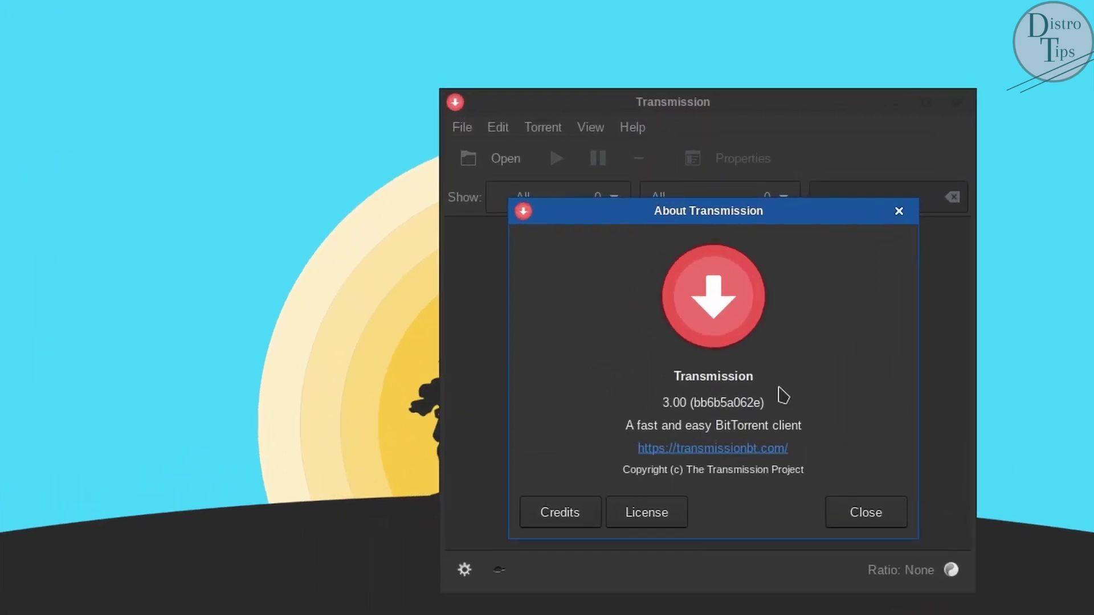
{"action": "key", "text": "Tab"}
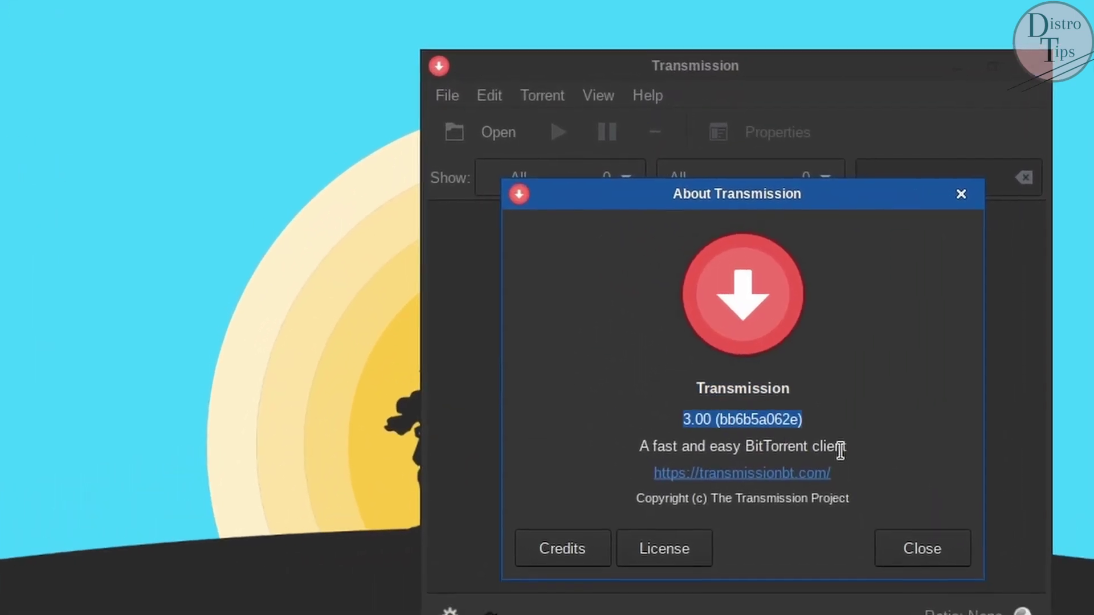
{"action": "left_click_drag", "start_coordinate": [844, 448], "coordinate": [637, 497]}
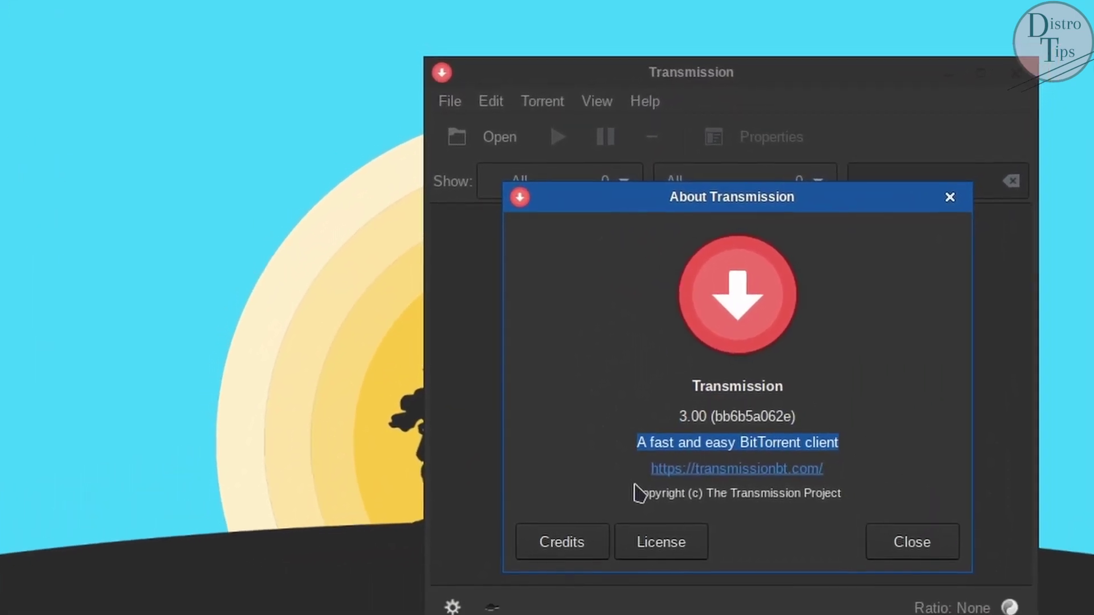
{"action": "left_click", "coordinate": [562, 547]}
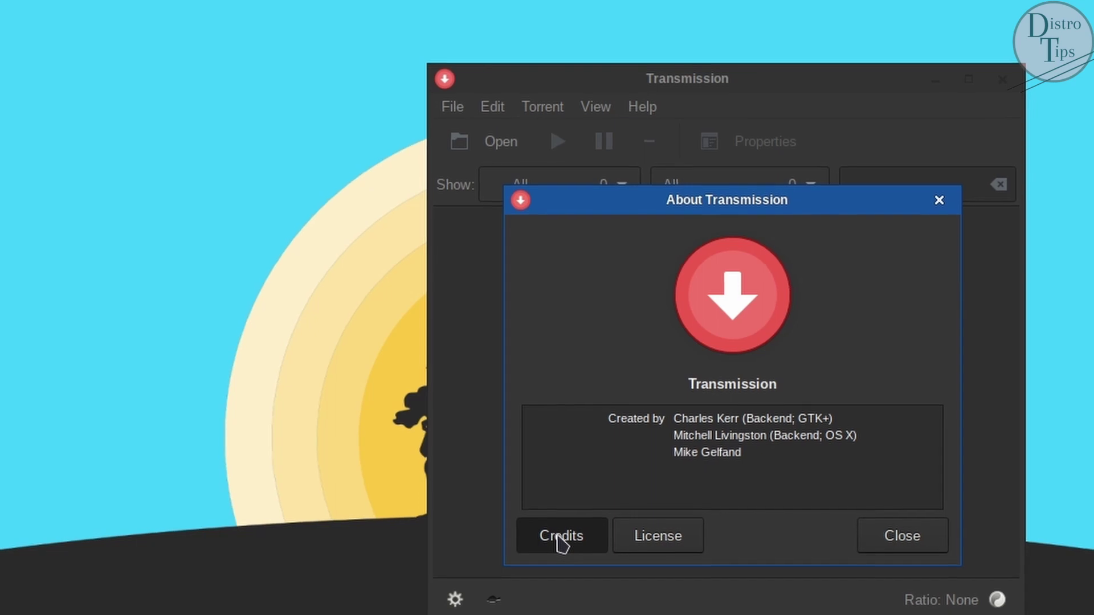
{"action": "left_click", "coordinate": [561, 544]}
{"action": "left_click", "coordinate": [692, 547]}
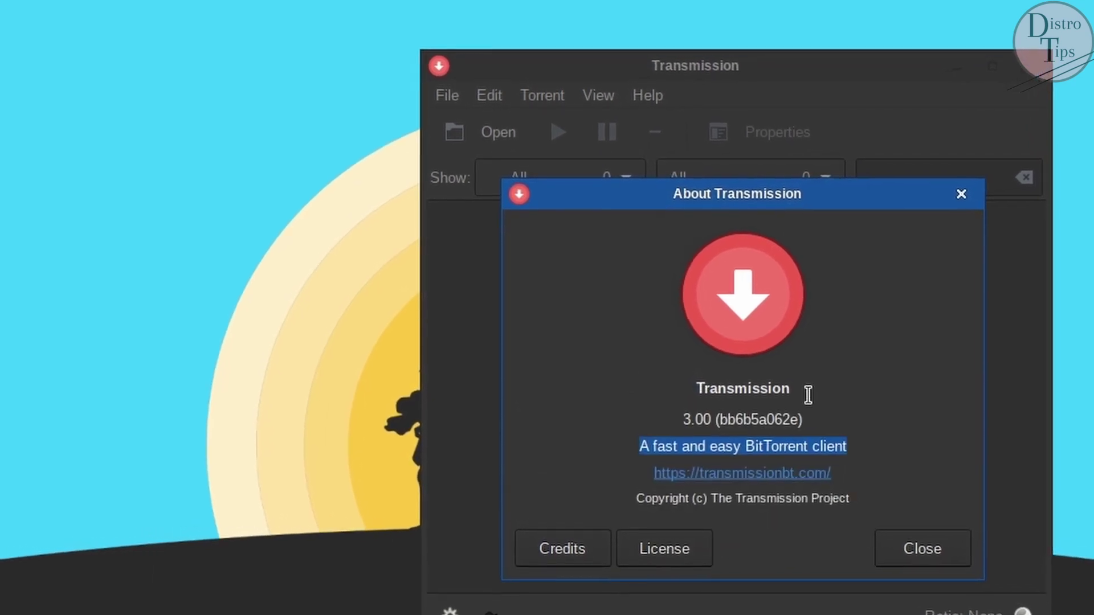
{"action": "double_click", "coordinate": [808, 394]}
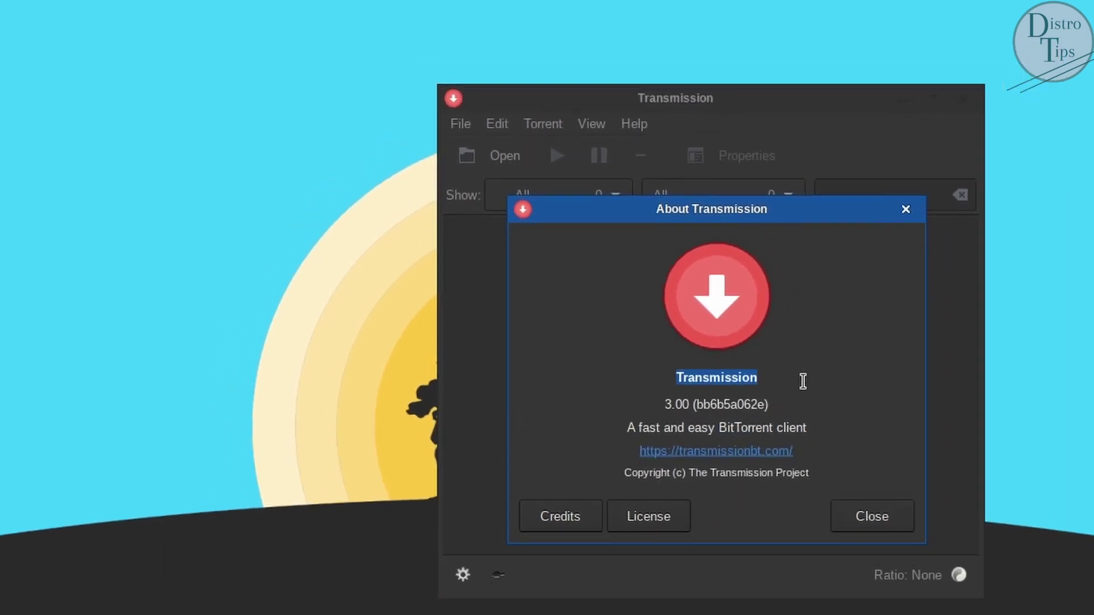
{"action": "left_click", "coordinate": [923, 548]}
Step: Go through the Downloading, Seeding, Privacy, Network, Desktop, Remote and Speed preference tabs
{"action": "left_click", "coordinate": [587, 200]}
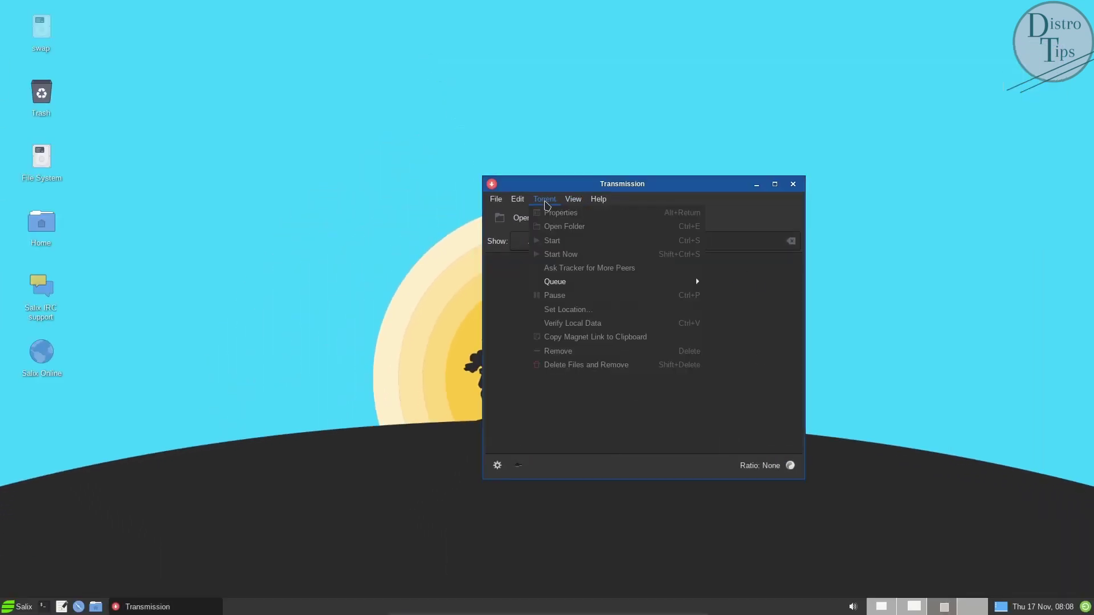
{"action": "left_click", "coordinate": [657, 319]}
{"action": "key", "text": "alt+e"}
{"action": "key", "text": "p"}
{"action": "left_click", "coordinate": [573, 210]}
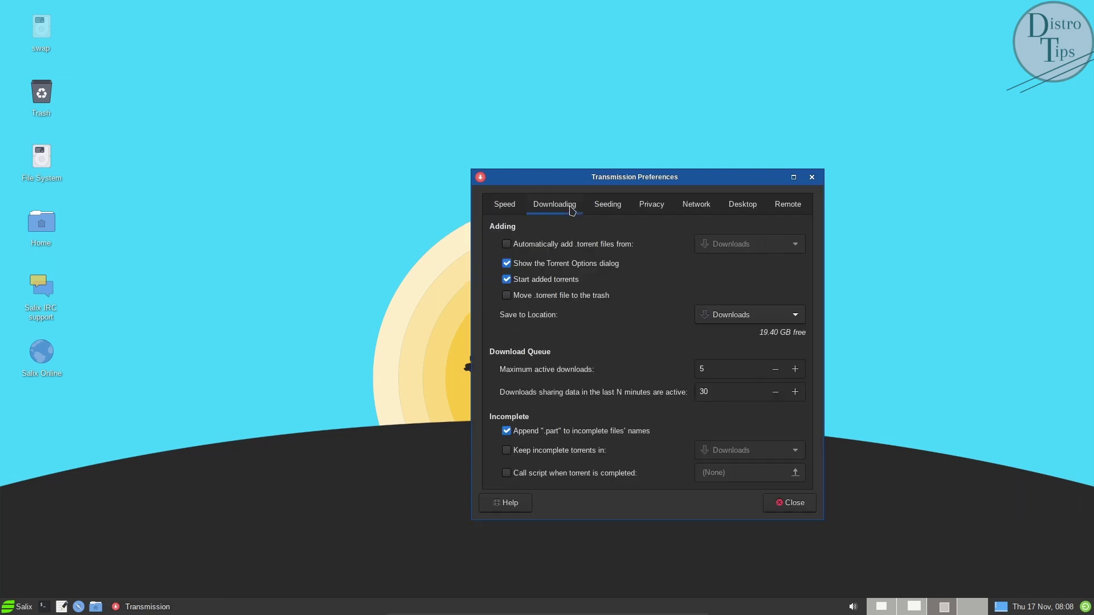
{"action": "left_click", "coordinate": [610, 206]}
{"action": "left_click", "coordinate": [653, 208]}
{"action": "left_click", "coordinate": [702, 210]}
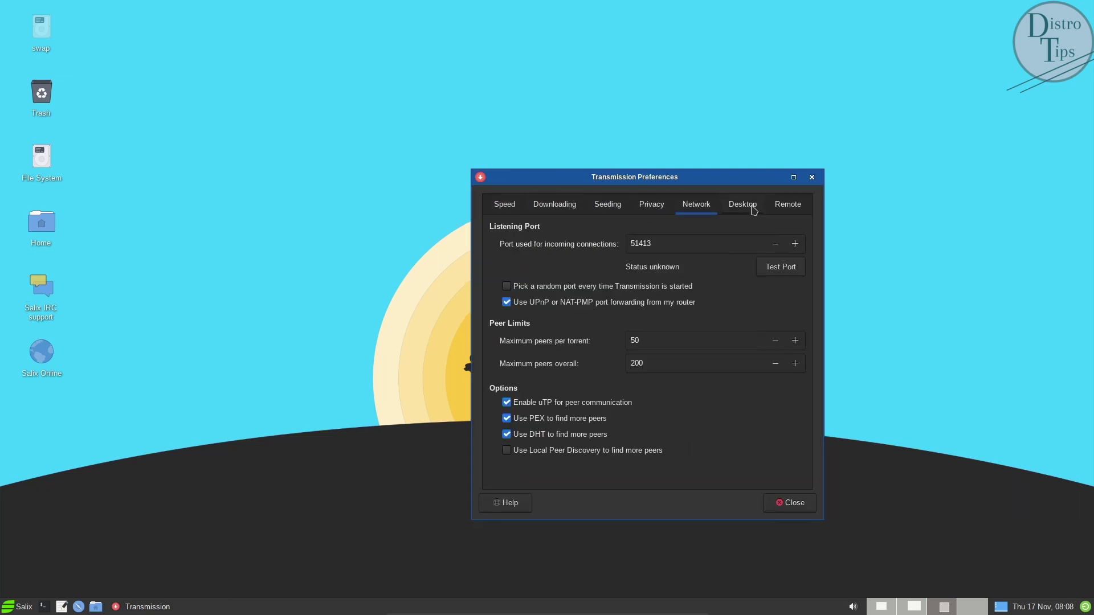
{"action": "left_click", "coordinate": [754, 210]}
{"action": "left_click", "coordinate": [799, 207]}
{"action": "left_click", "coordinate": [505, 209]}
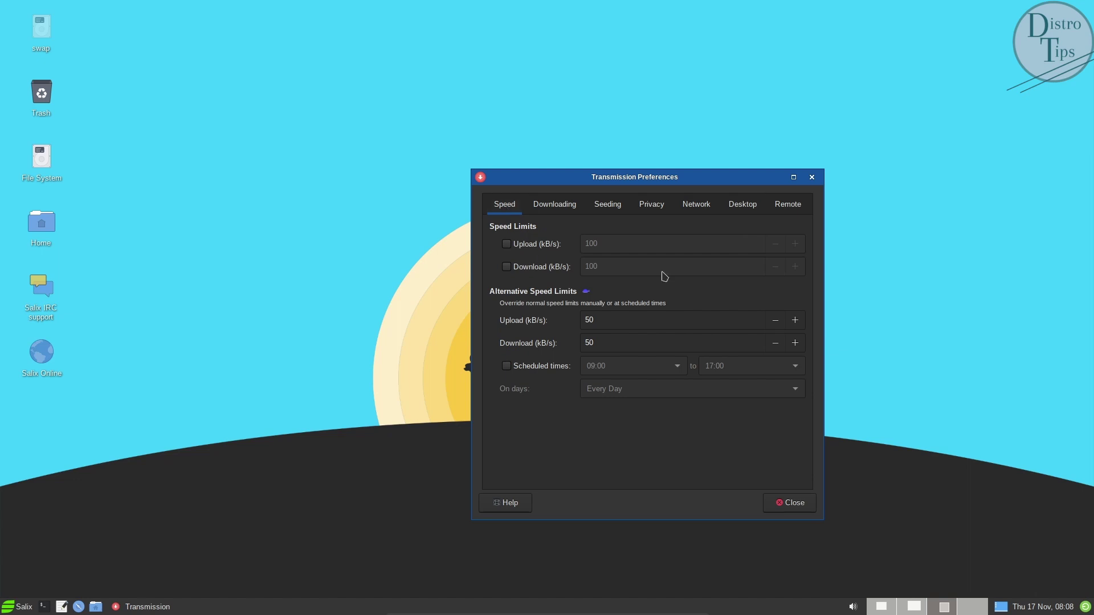
{"action": "left_click", "coordinate": [812, 179]}
Step: Glance at the File menu, then quit Transmission
{"action": "left_click", "coordinate": [495, 199]}
{"action": "left_click", "coordinate": [637, 348]}
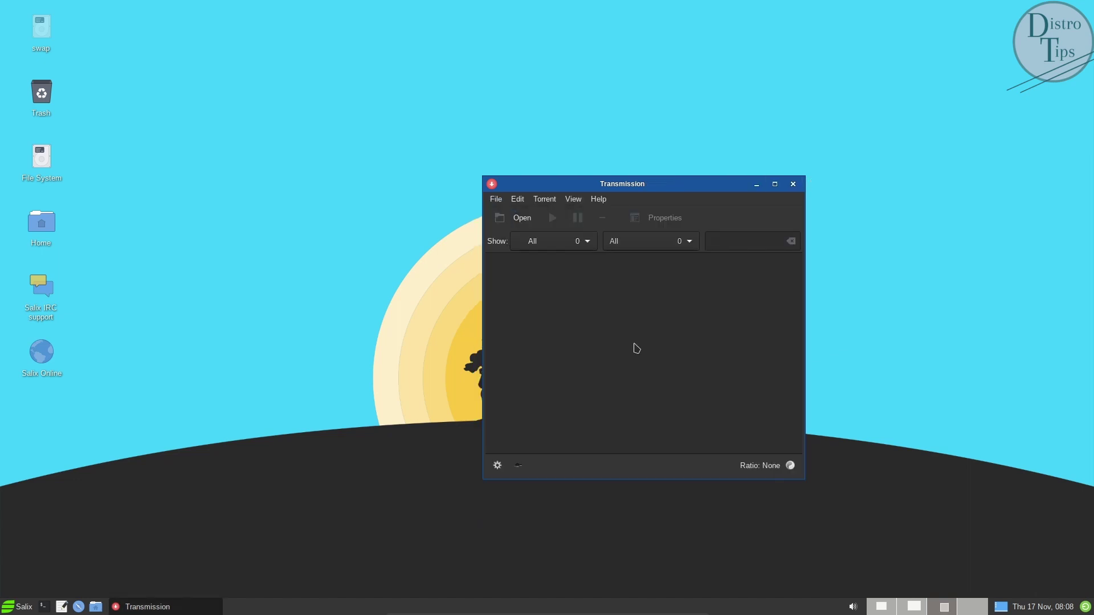
{"action": "left_click", "coordinate": [971, 607]}
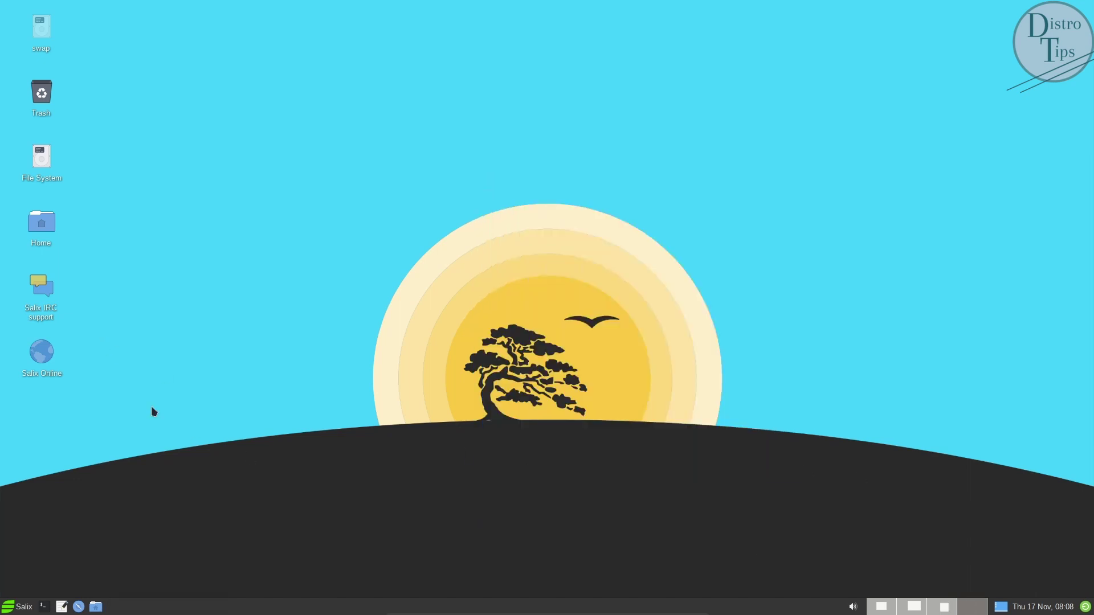
Step: Switch the repository mirror to mirrors.xmission.com/salix and apply the changes
{"action": "left_click", "coordinate": [3, 611]}
{"action": "left_click", "coordinate": [43, 400]}
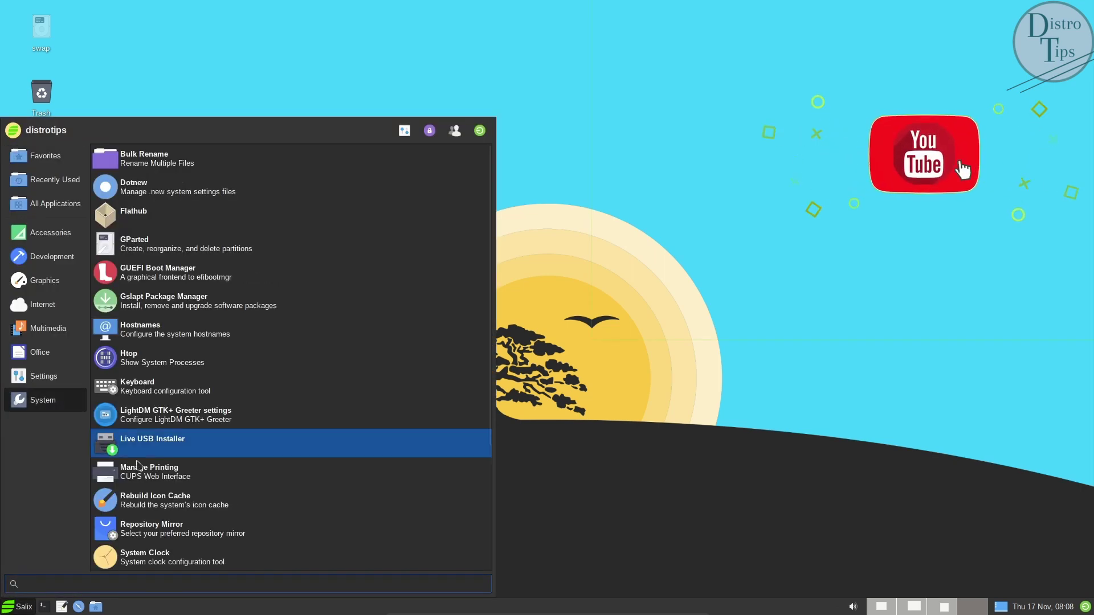
{"action": "left_click", "coordinate": [308, 545]}
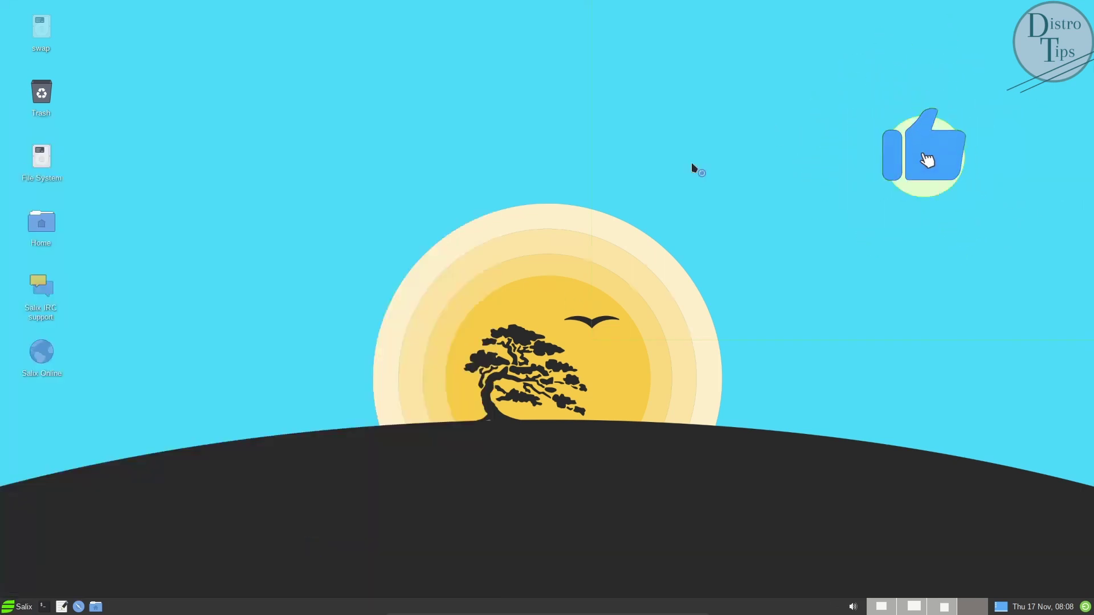
{"action": "type", "text": "*********"}
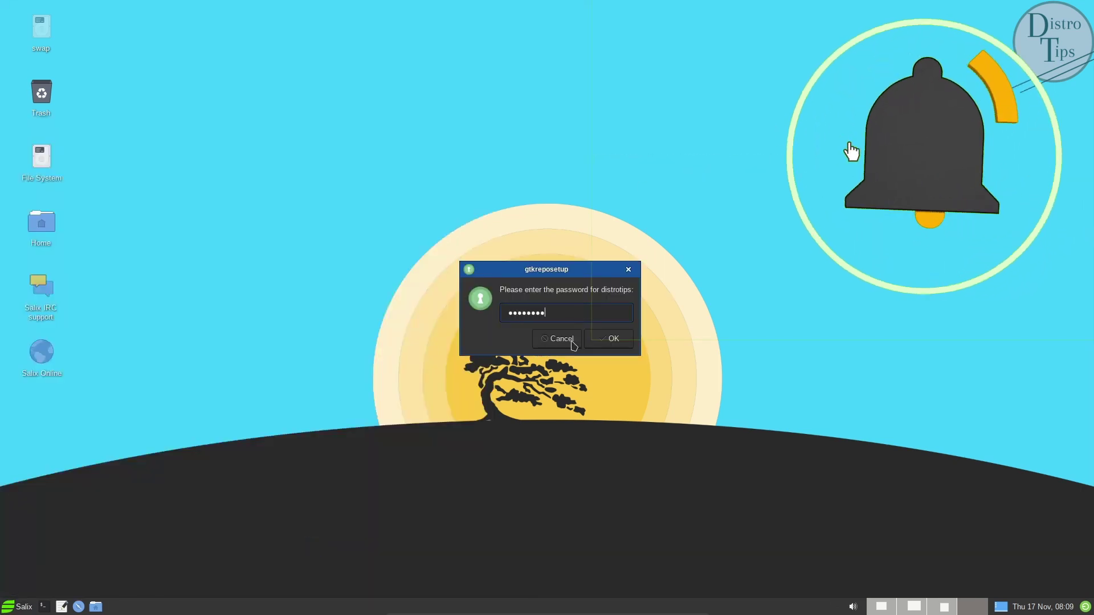
{"action": "key", "text": "Return"}
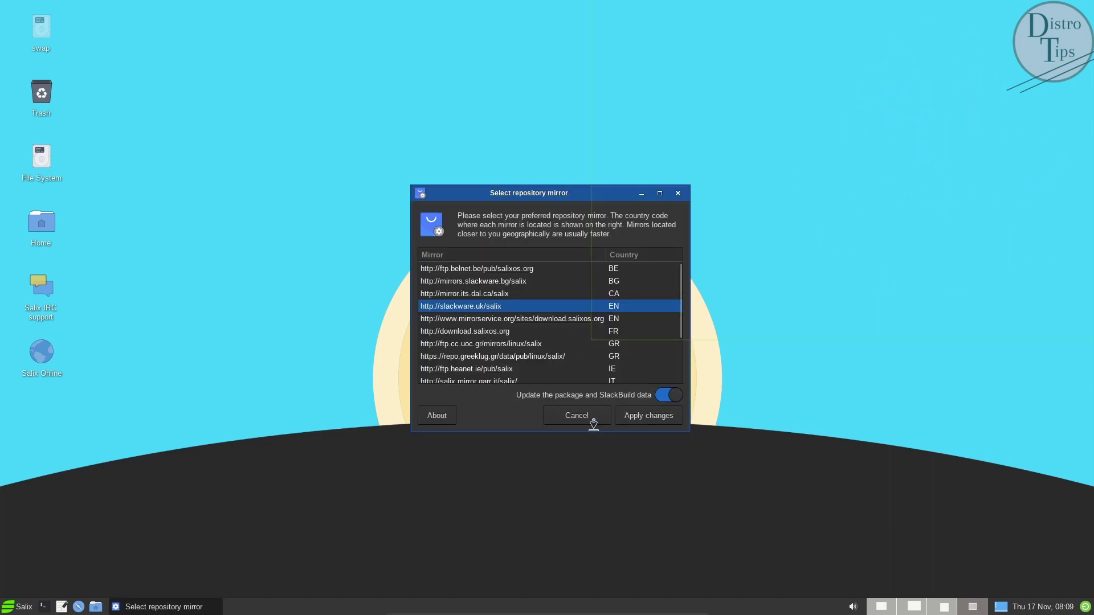
{"action": "left_click_drag", "start_coordinate": [593, 429], "coordinate": [593, 529]}
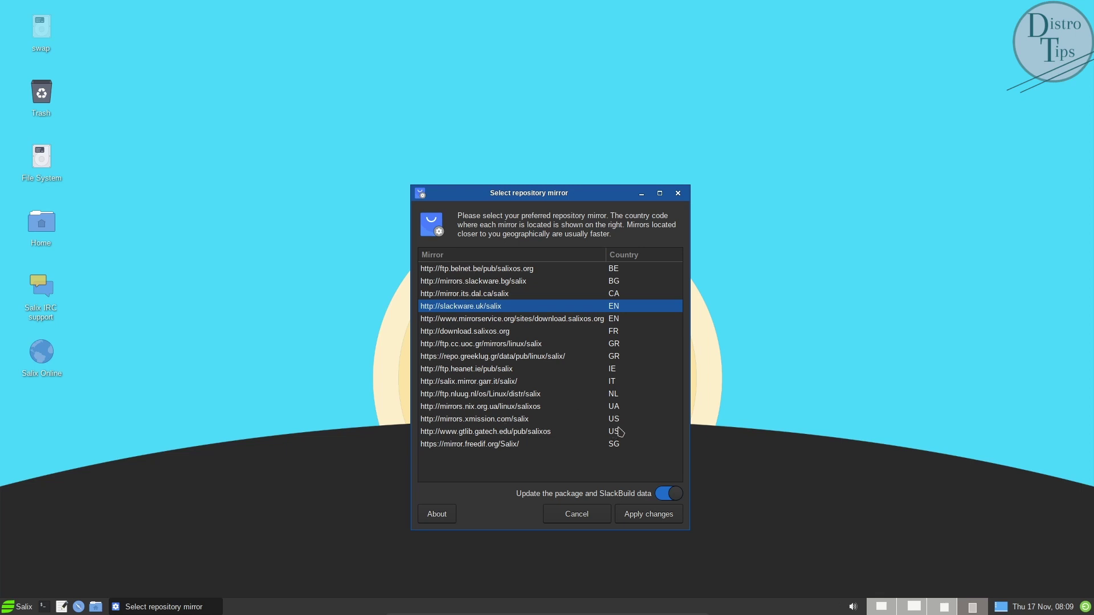
{"action": "left_click", "coordinate": [529, 422]}
{"action": "left_click", "coordinate": [648, 514]}
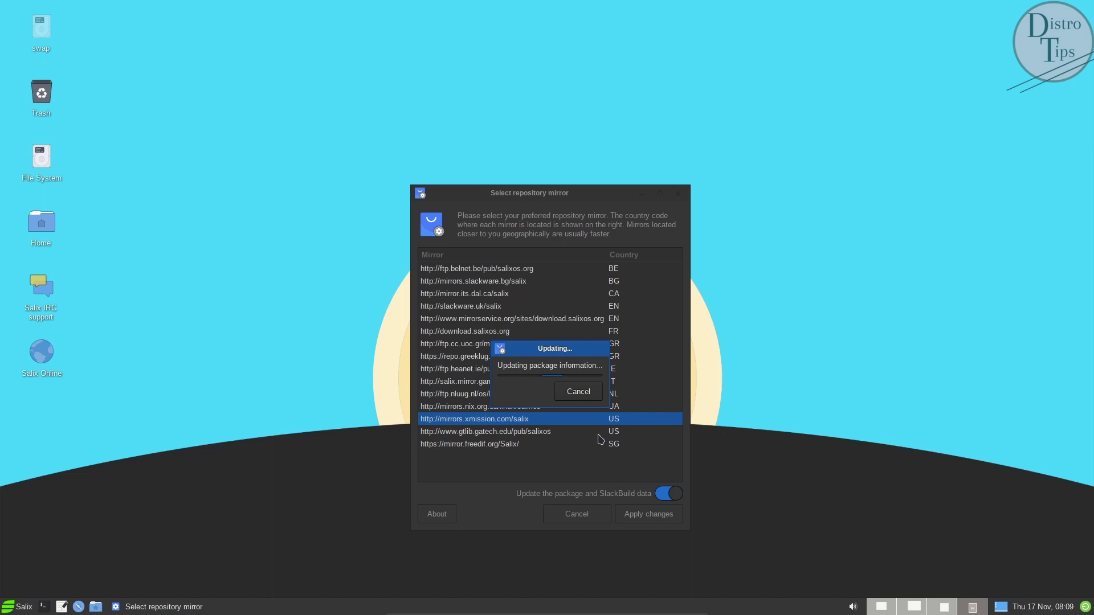
Step: Open the Xfce Settings Manager from the Settings menu
{"action": "left_click", "coordinate": [17, 607]}
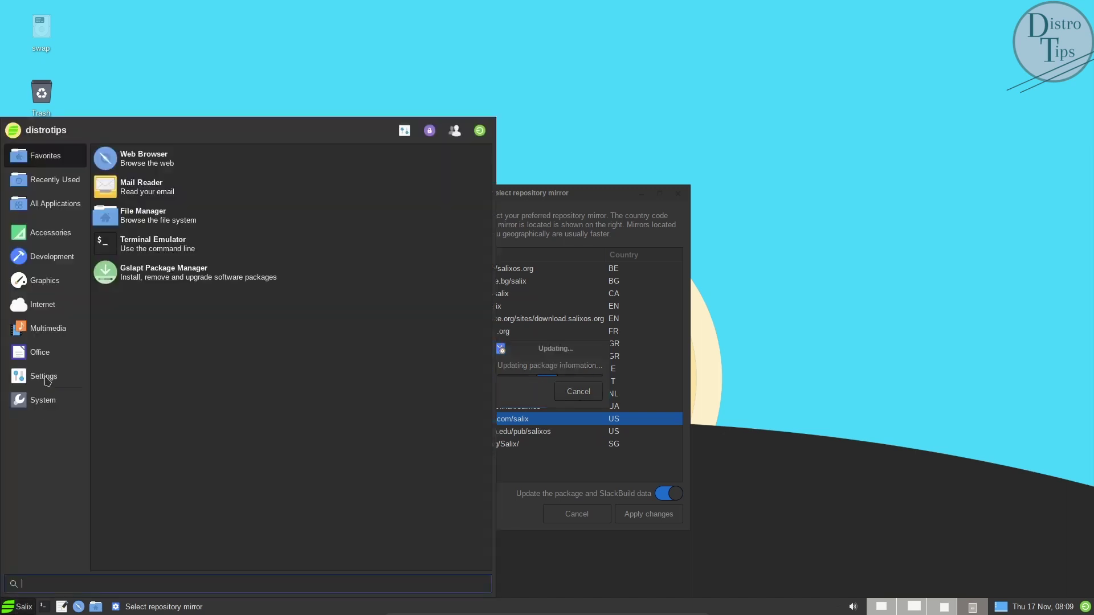
{"action": "left_click", "coordinate": [44, 376]}
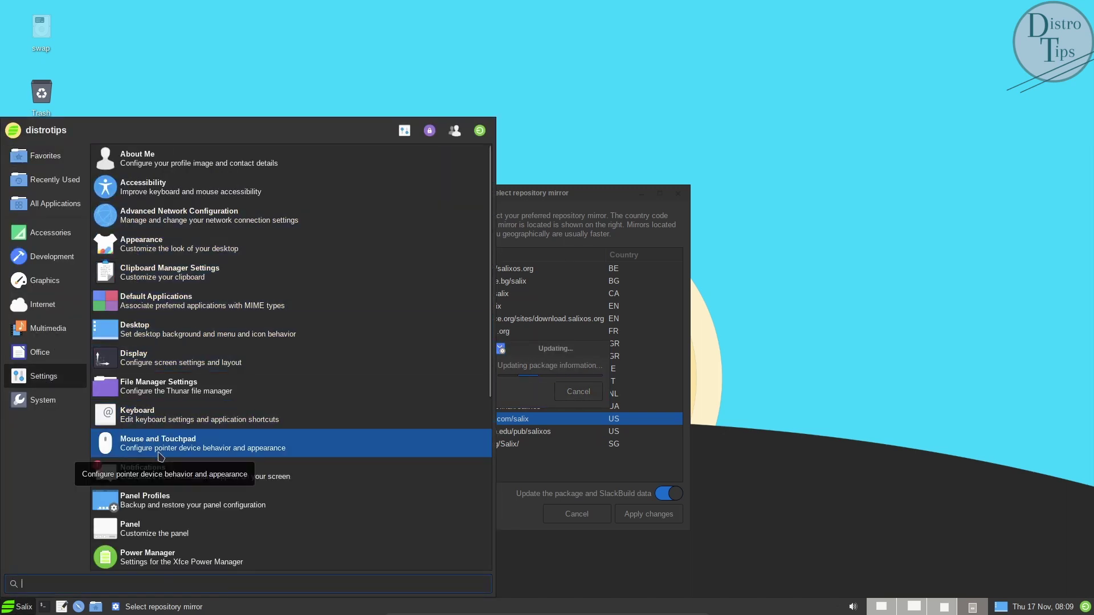
{"action": "scroll", "coordinate": [159, 399], "scroll_direction": "down", "scroll_amount": 5}
{"action": "left_click", "coordinate": [171, 411]}
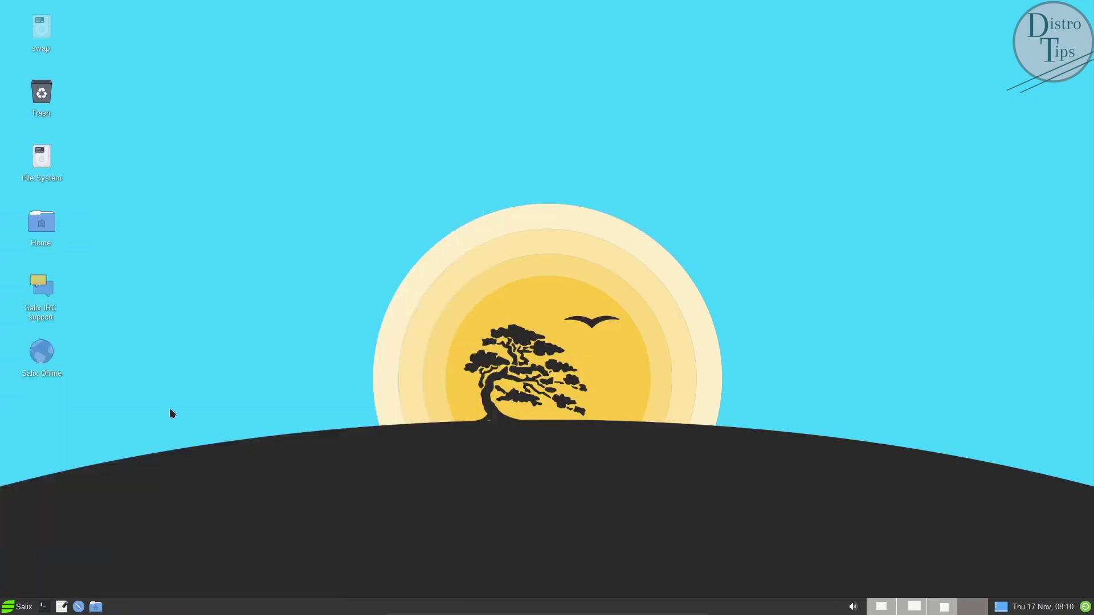
Step: Enlarge the Settings Manager and look at Window Manager Tweaks
{"action": "left_click_drag", "start_coordinate": [724, 444], "coordinate": [930, 531]}
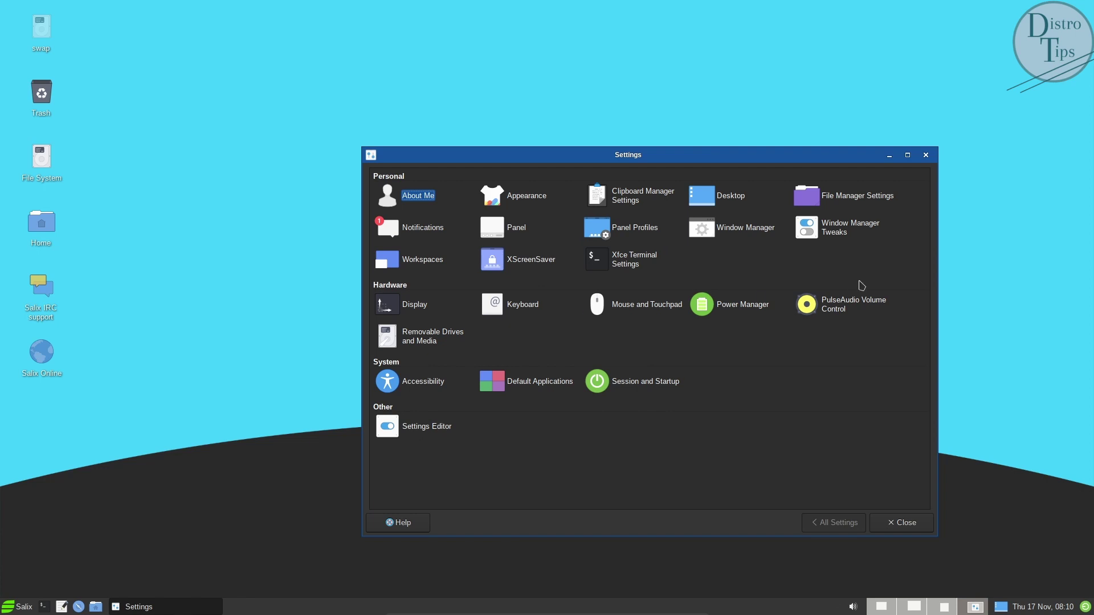
{"action": "left_click", "coordinate": [865, 239]}
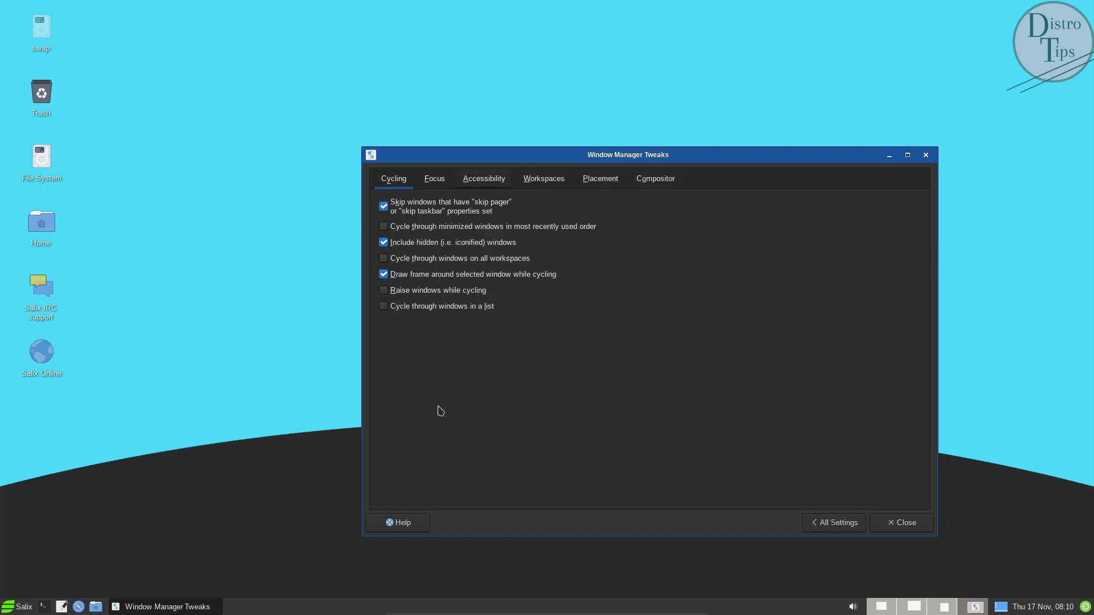
{"action": "left_click", "coordinate": [842, 513]}
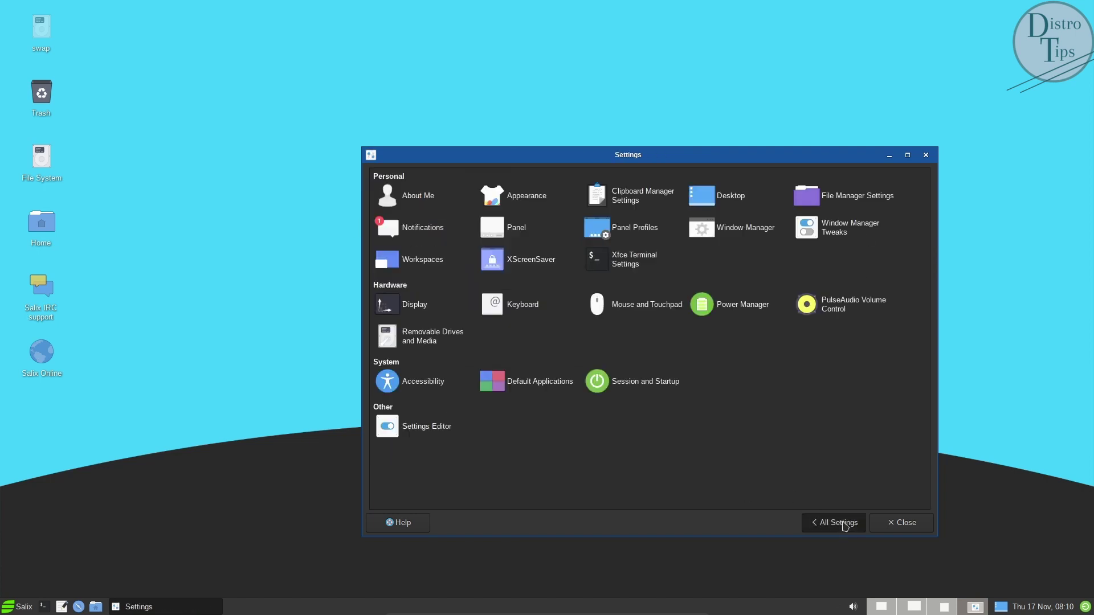
Step: Check the Panel's Appearance options, then bring up the Desktop settings
{"action": "left_click", "coordinate": [499, 228]}
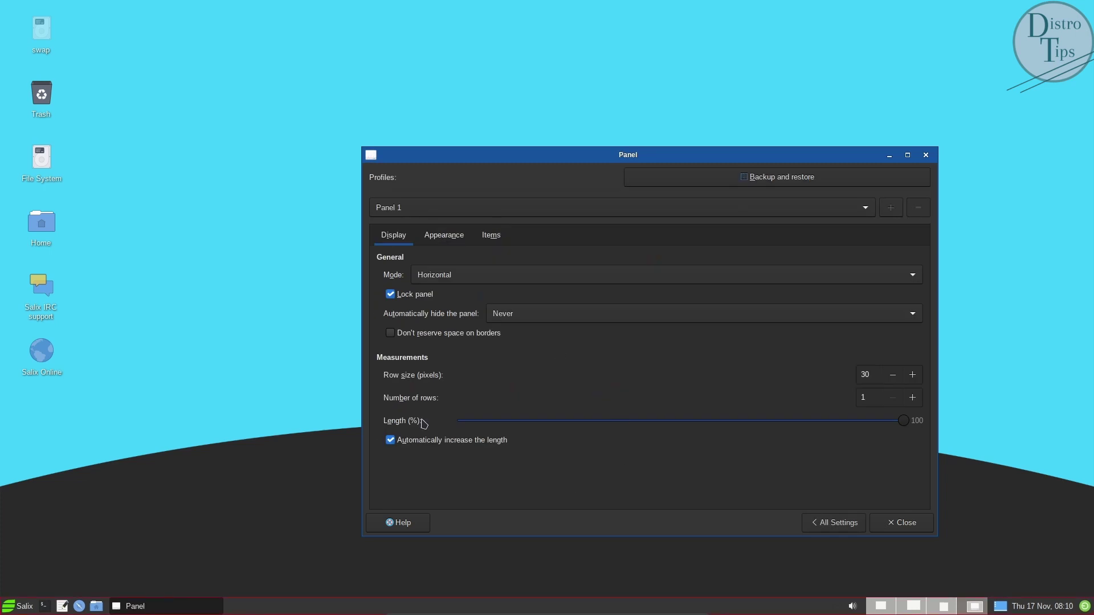
{"action": "left_click", "coordinate": [444, 236]}
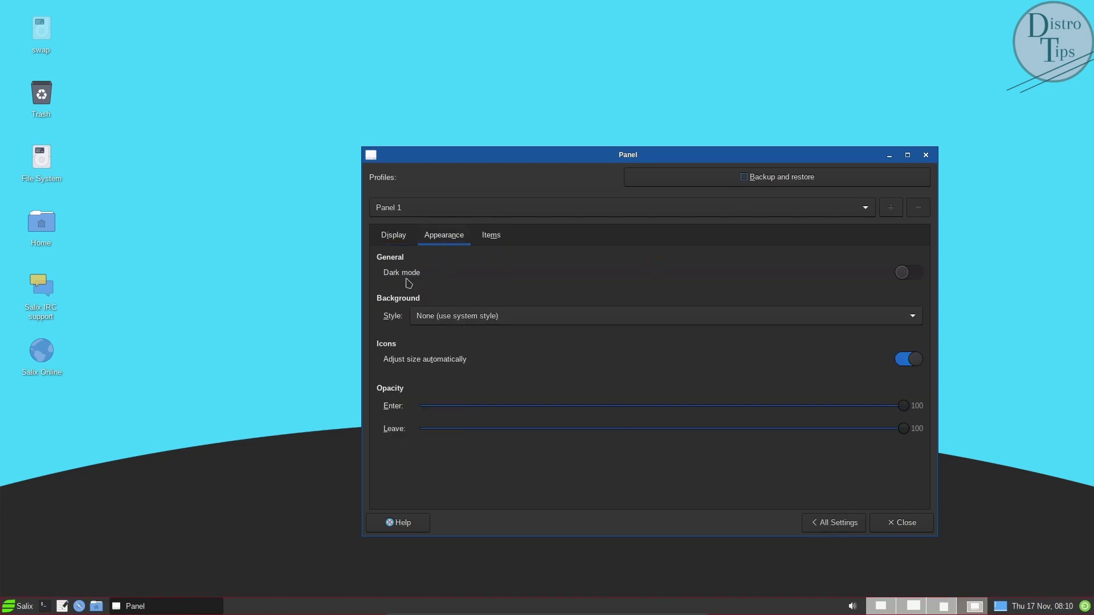
{"action": "left_click", "coordinate": [837, 523]}
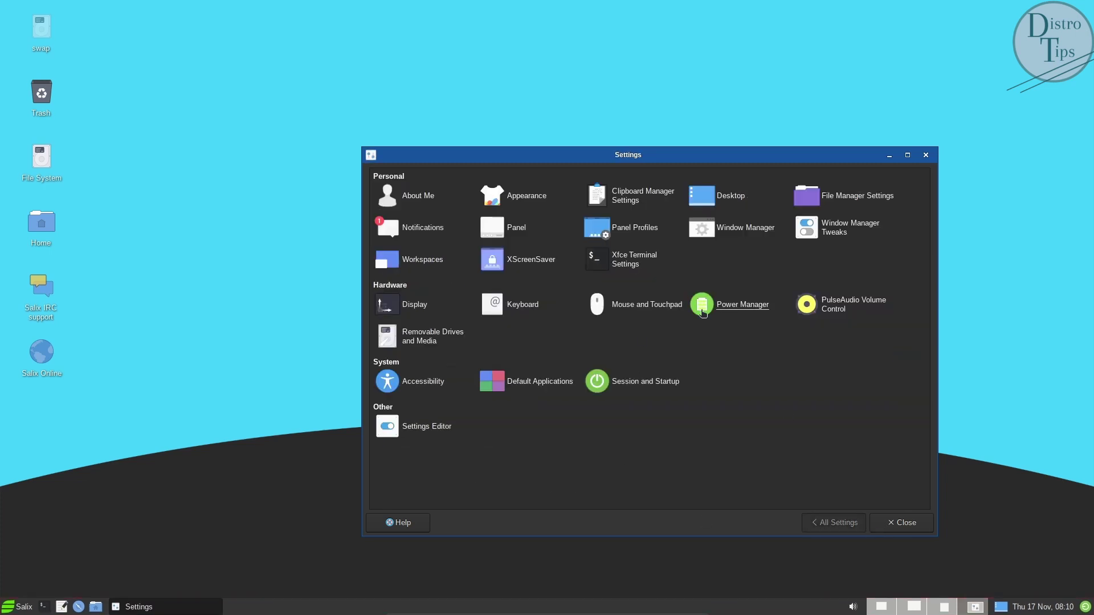
{"action": "left_click", "coordinate": [707, 195]}
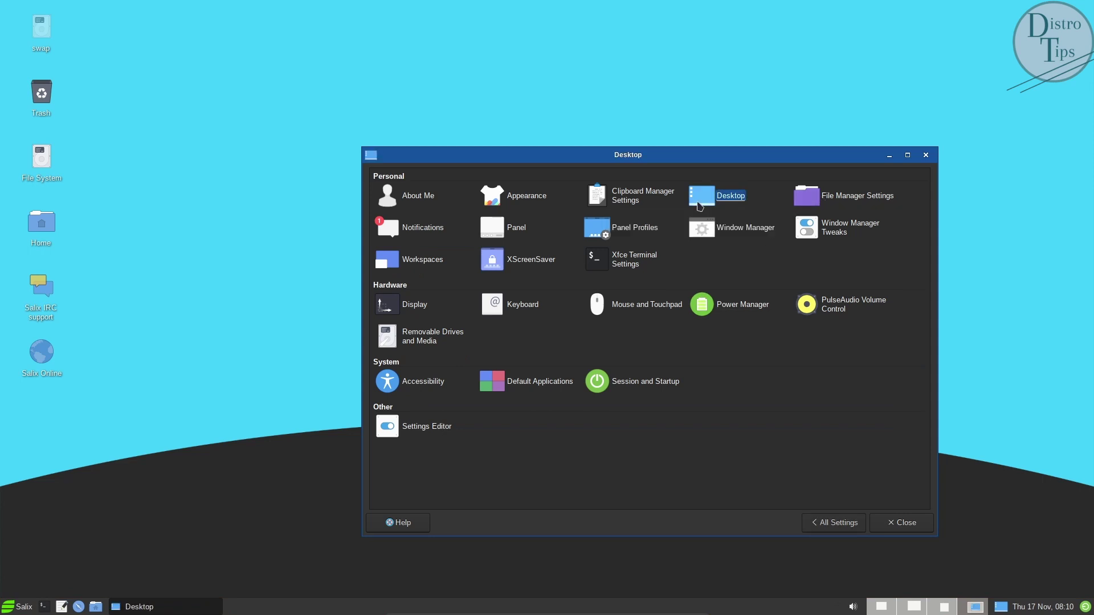
Step: Turn on 1-minute background changes, keep the Zoomed style, and pick the purple tree wallpaper
{"action": "scroll", "coordinate": [797, 376], "scroll_direction": "down", "scroll_amount": 1}
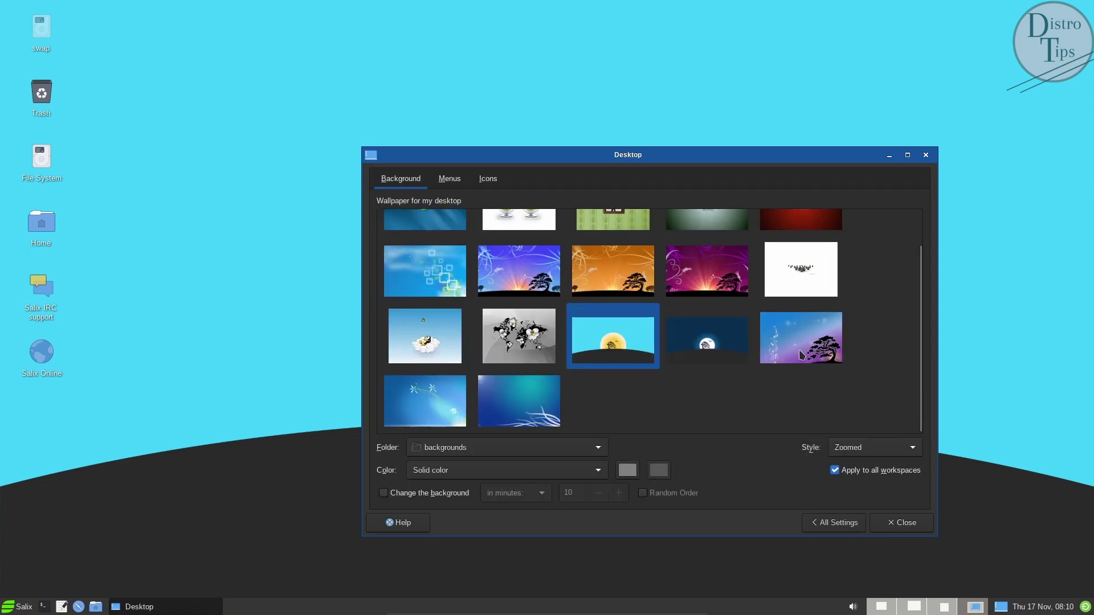
{"action": "left_click", "coordinate": [400, 495]}
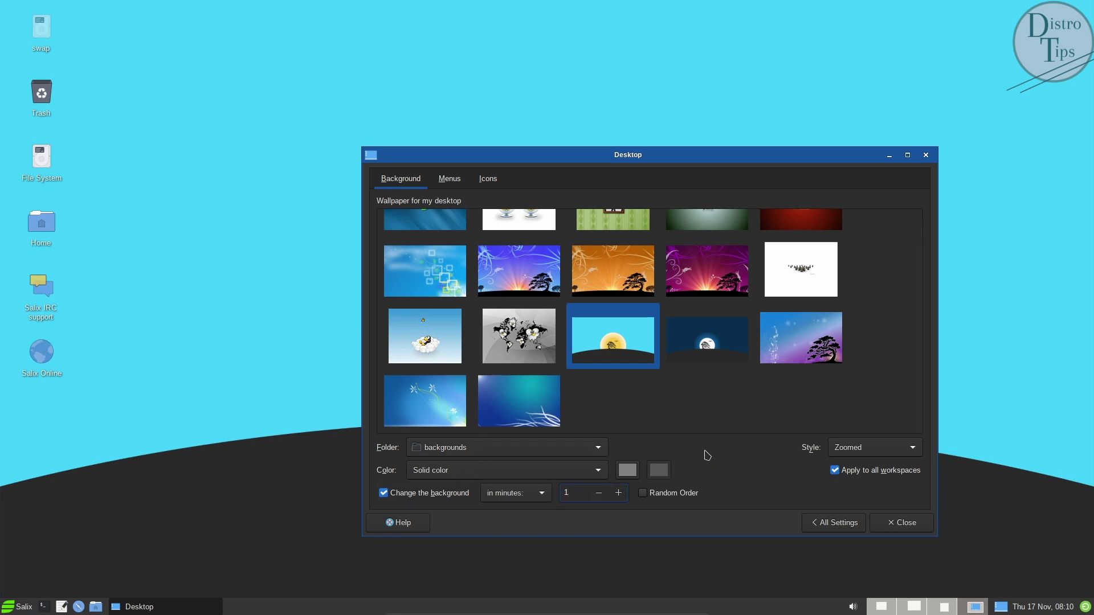
{"action": "left_click", "coordinate": [866, 447]}
{"action": "left_click", "coordinate": [849, 448]}
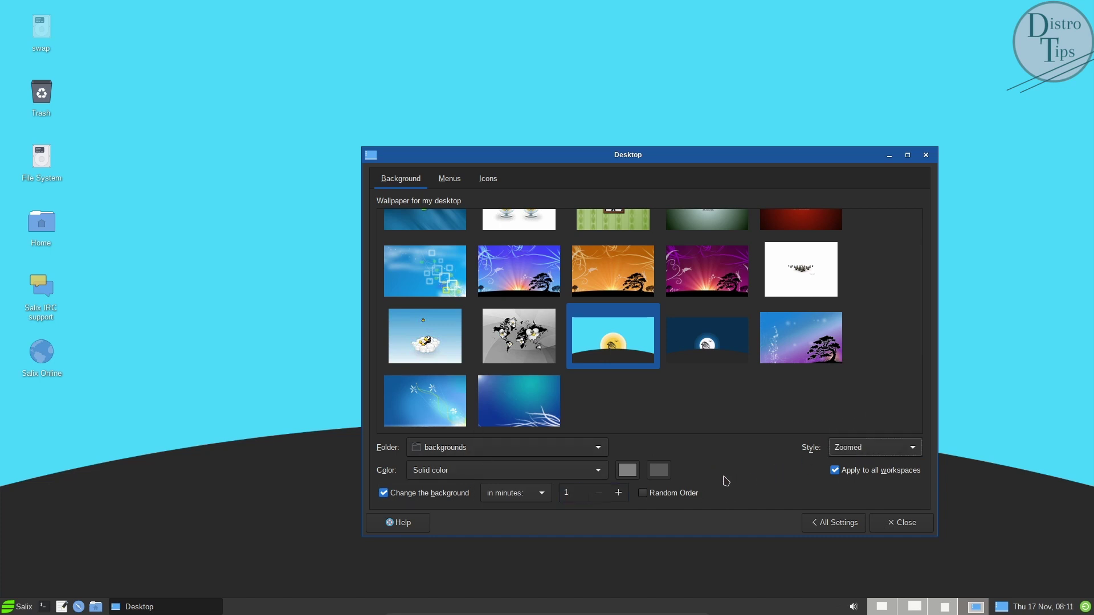
{"action": "scroll", "coordinate": [689, 420], "scroll_direction": "up", "scroll_amount": 1}
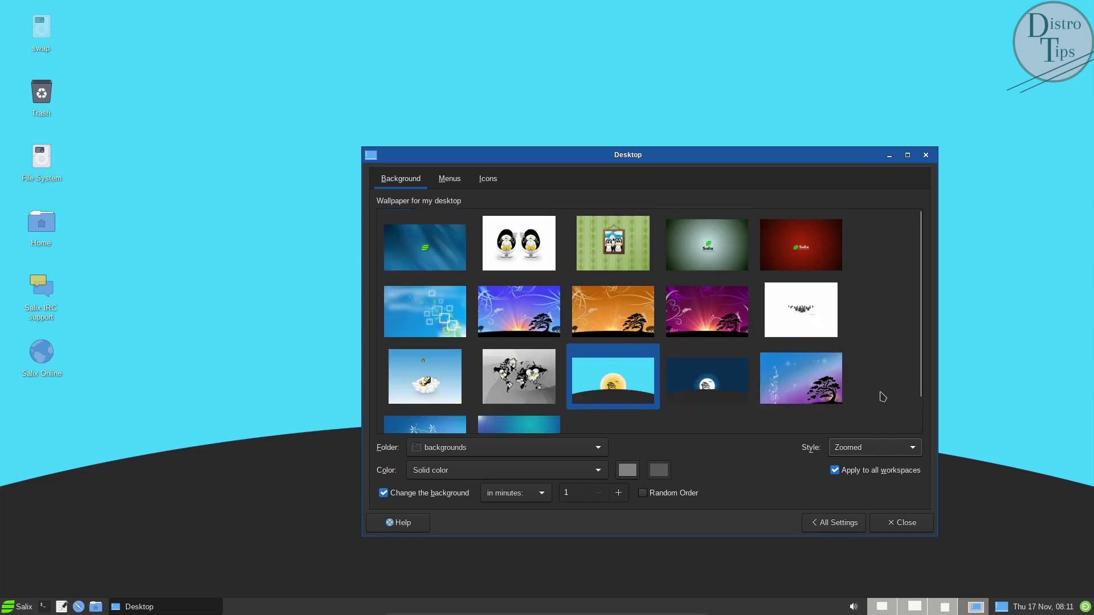
{"action": "left_click", "coordinate": [799, 392]}
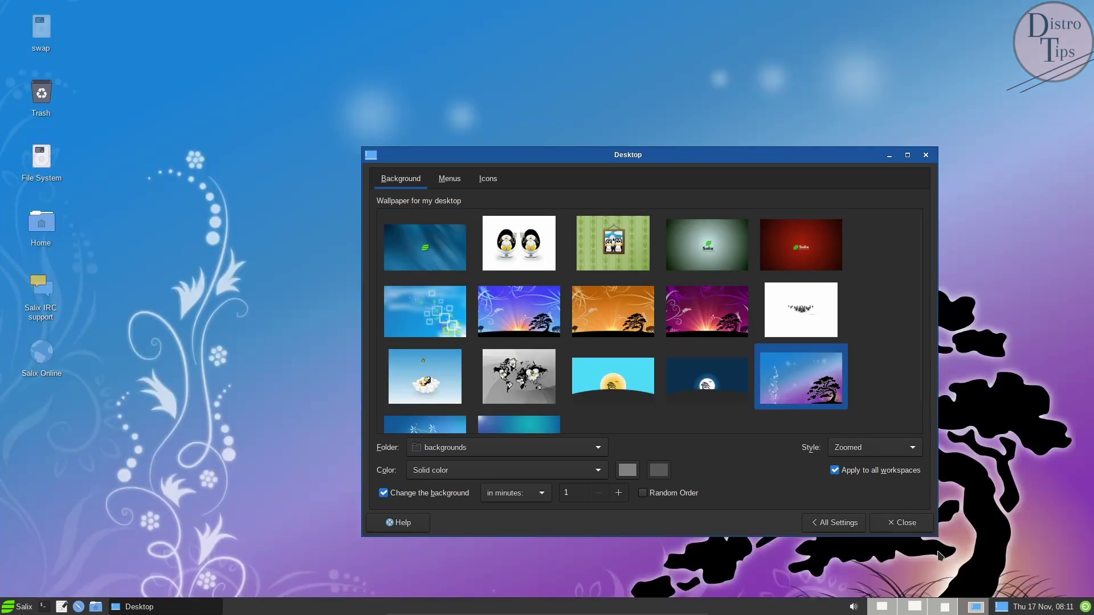
Step: On another workspace, launch Ristretto from the desktop menu's Applications > Graphics
{"action": "left_click", "coordinate": [945, 608]}
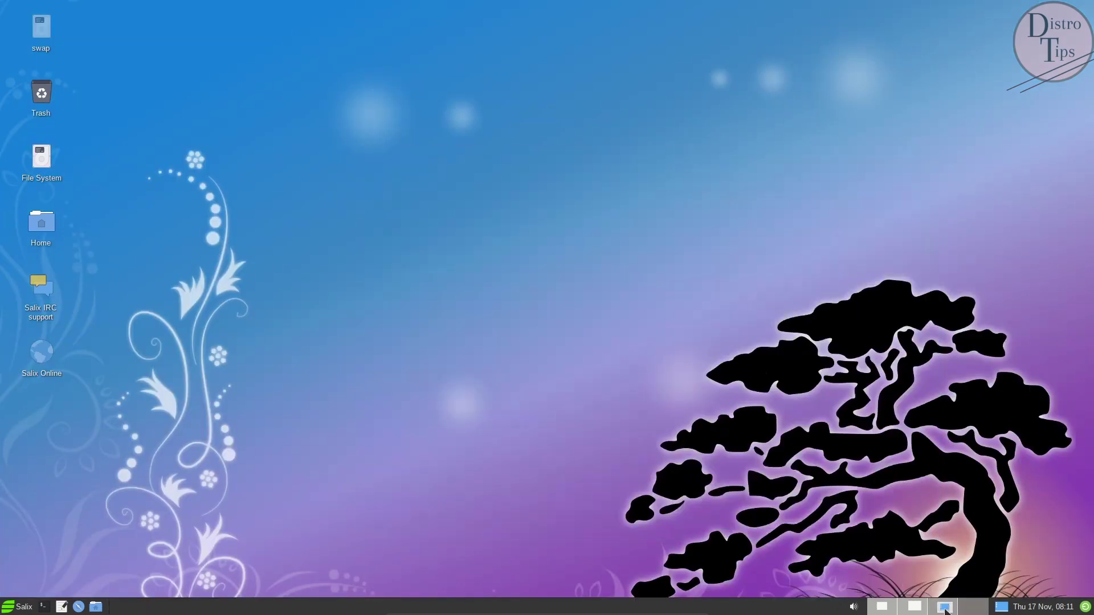
{"action": "right_click", "coordinate": [339, 181]}
{"action": "mouse_move", "coordinate": [414, 336]}
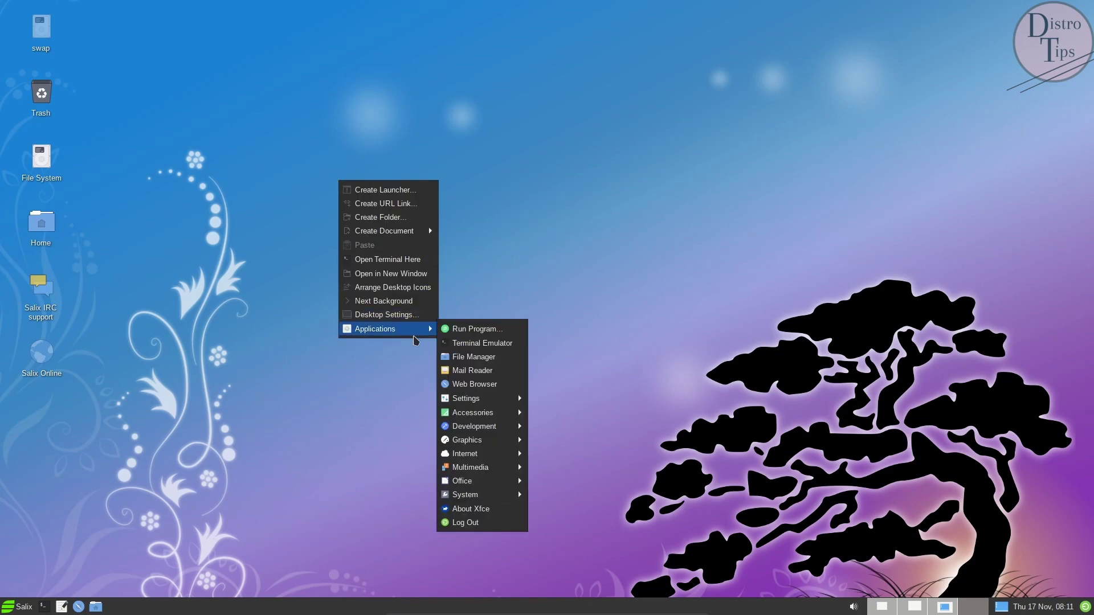
{"action": "mouse_move", "coordinate": [467, 443]}
{"action": "left_click", "coordinate": [559, 469]}
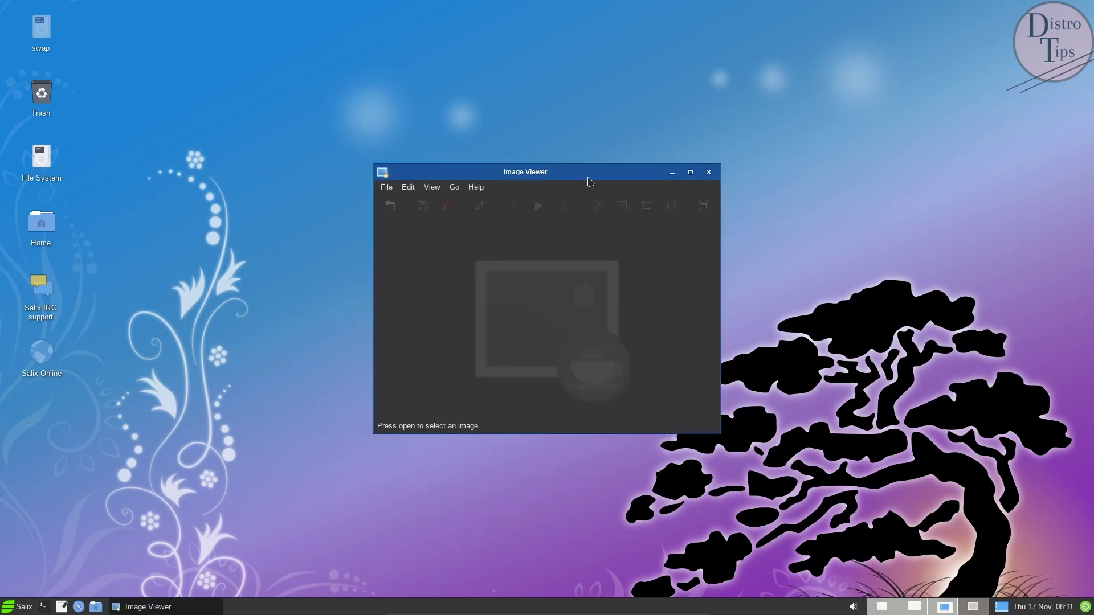
{"action": "left_click", "coordinate": [526, 183]}
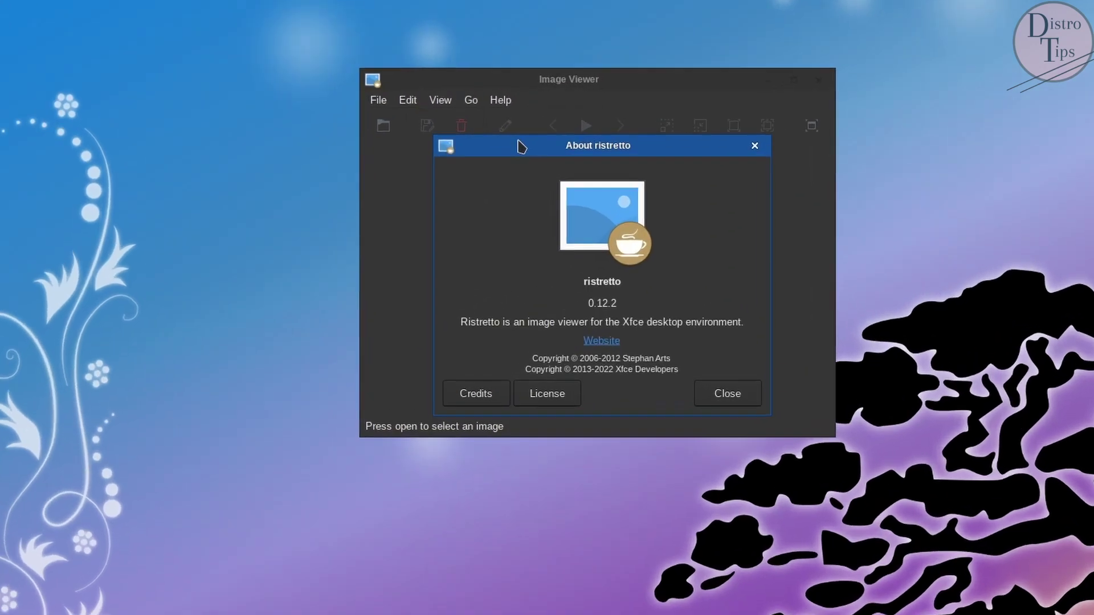
{"action": "double_click", "coordinate": [601, 288]}
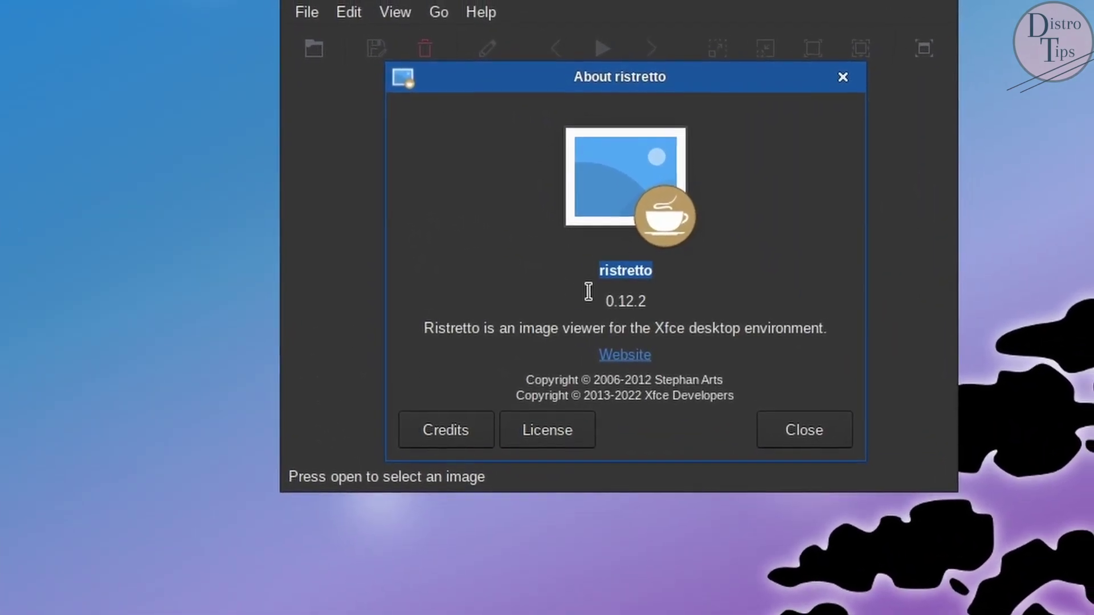
{"action": "key", "text": "Tab"}
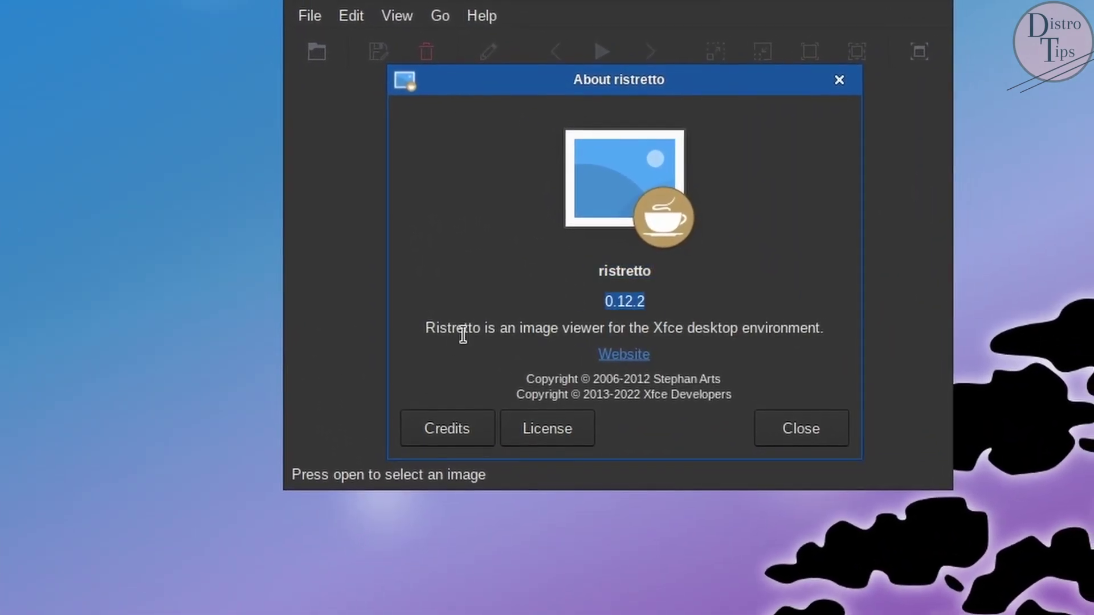
{"action": "left_click_drag", "start_coordinate": [410, 336], "coordinate": [1029, 376]}
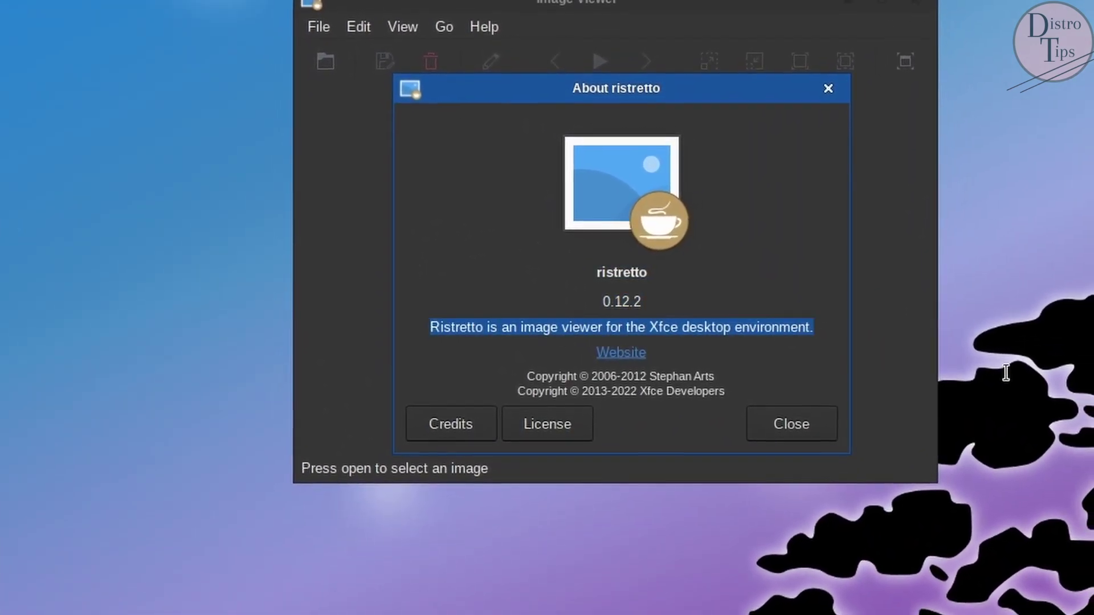
{"action": "left_click", "coordinate": [470, 434]}
{"action": "left_click", "coordinate": [470, 435]}
{"action": "left_click", "coordinate": [544, 433]}
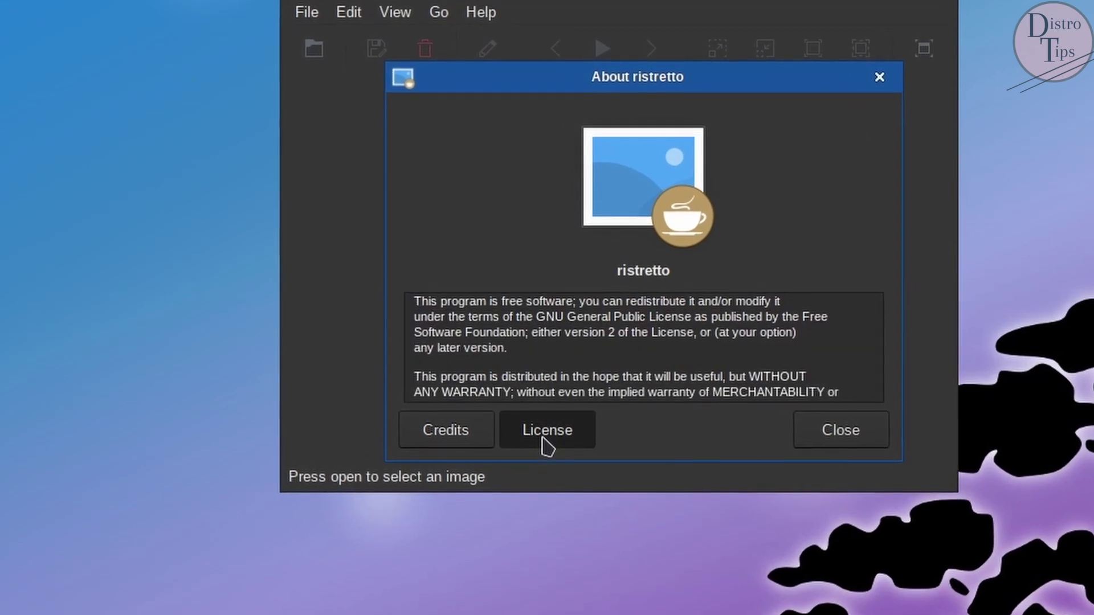
{"action": "left_click", "coordinate": [546, 439]}
{"action": "left_click_drag", "start_coordinate": [667, 295], "coordinate": [604, 274]}
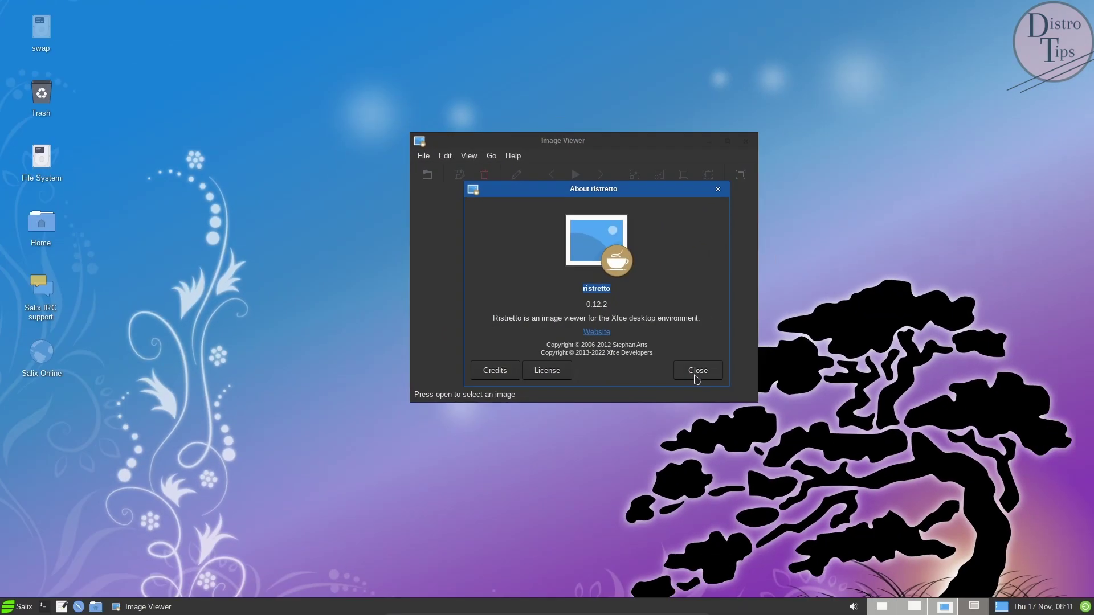
{"action": "left_click", "coordinate": [818, 421]}
{"action": "left_click", "coordinate": [413, 34]}
{"action": "mouse_move", "coordinate": [445, 155]}
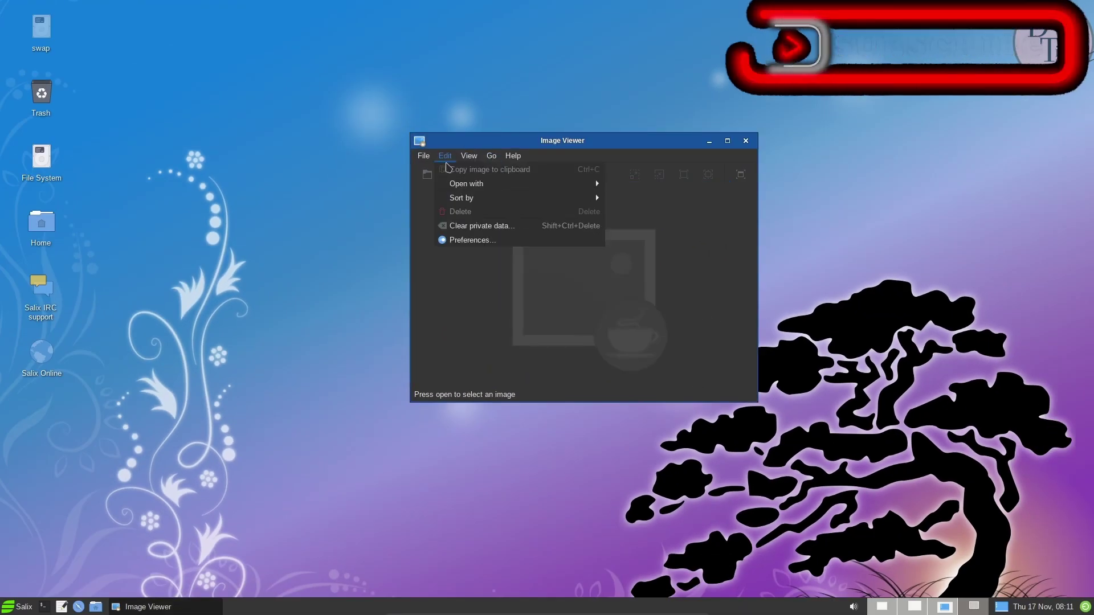
{"action": "left_click", "coordinate": [464, 239]}
{"action": "left_click", "coordinate": [507, 214]}
{"action": "left_click", "coordinate": [569, 217]}
{"action": "left_click", "coordinate": [604, 214]}
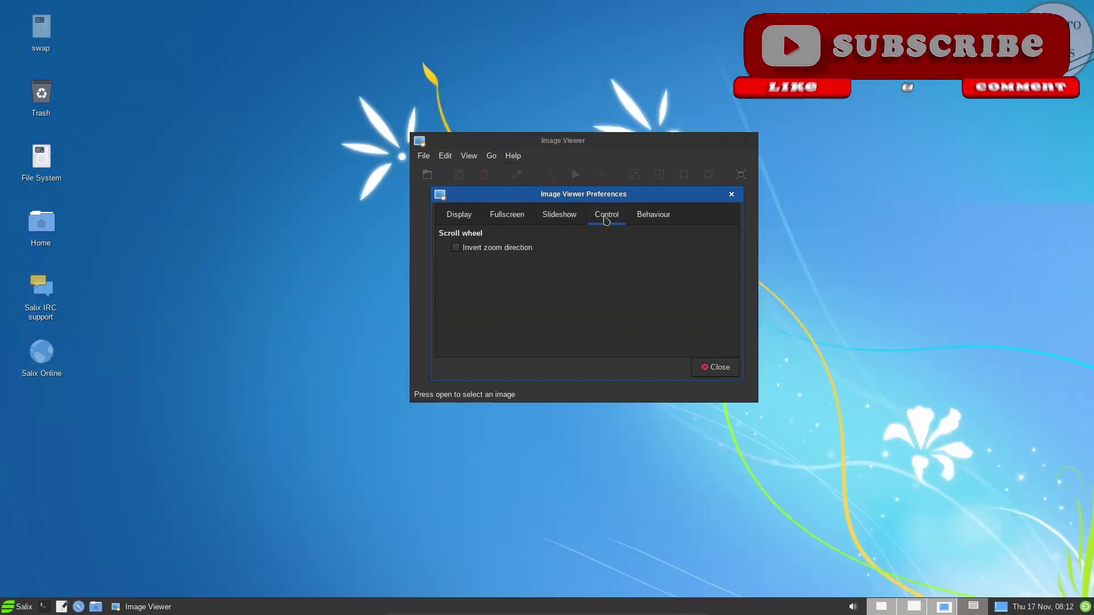
{"action": "left_click", "coordinate": [1002, 607]}
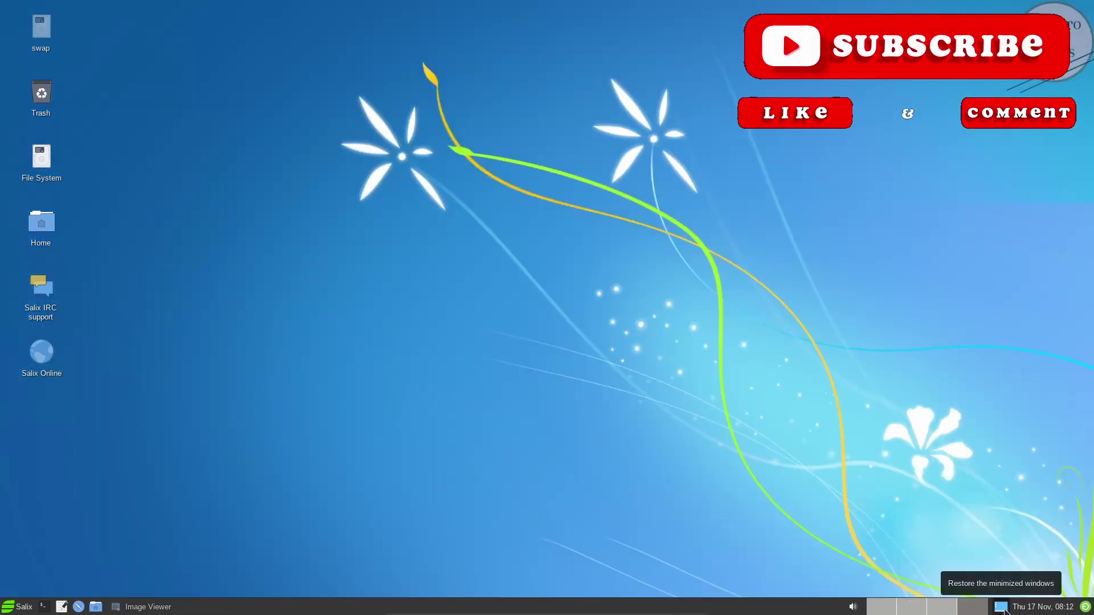
{"action": "left_click", "coordinate": [1002, 607]}
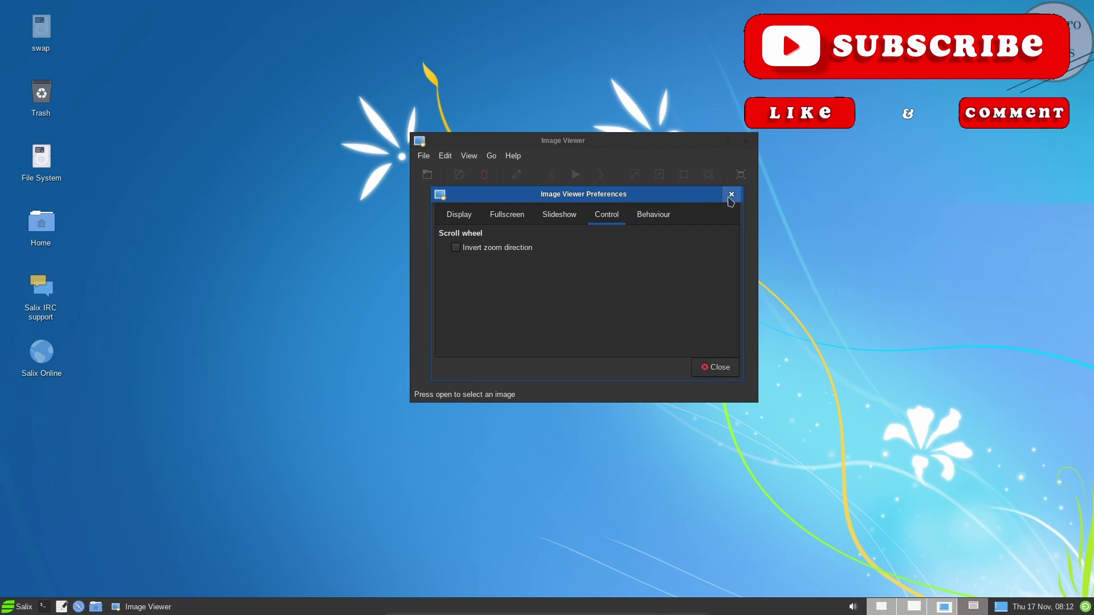
{"action": "left_click", "coordinate": [661, 215]}
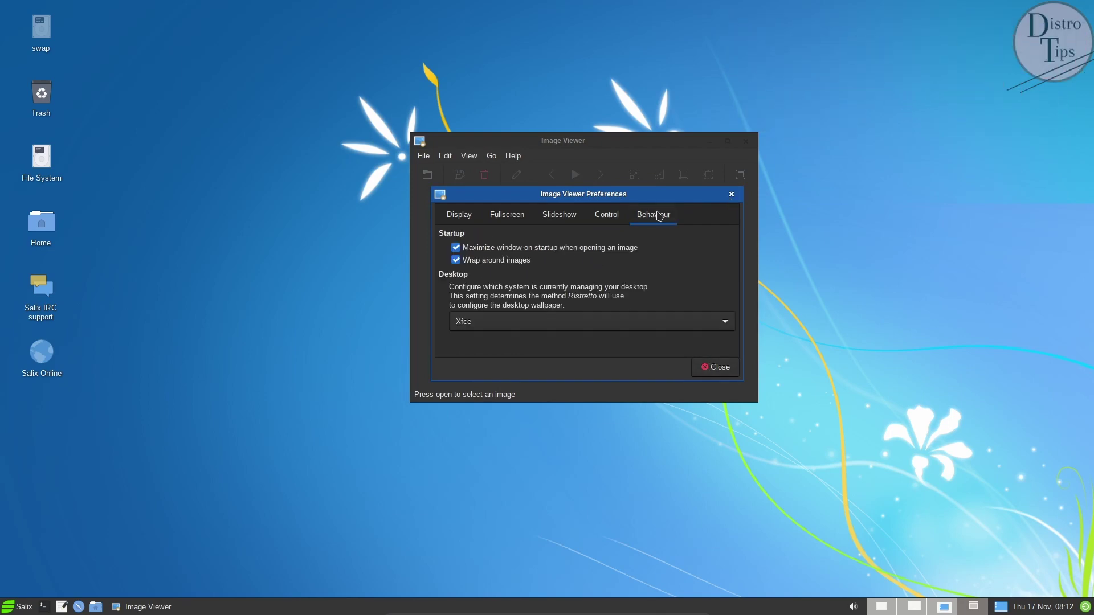
{"action": "left_click", "coordinate": [732, 195]}
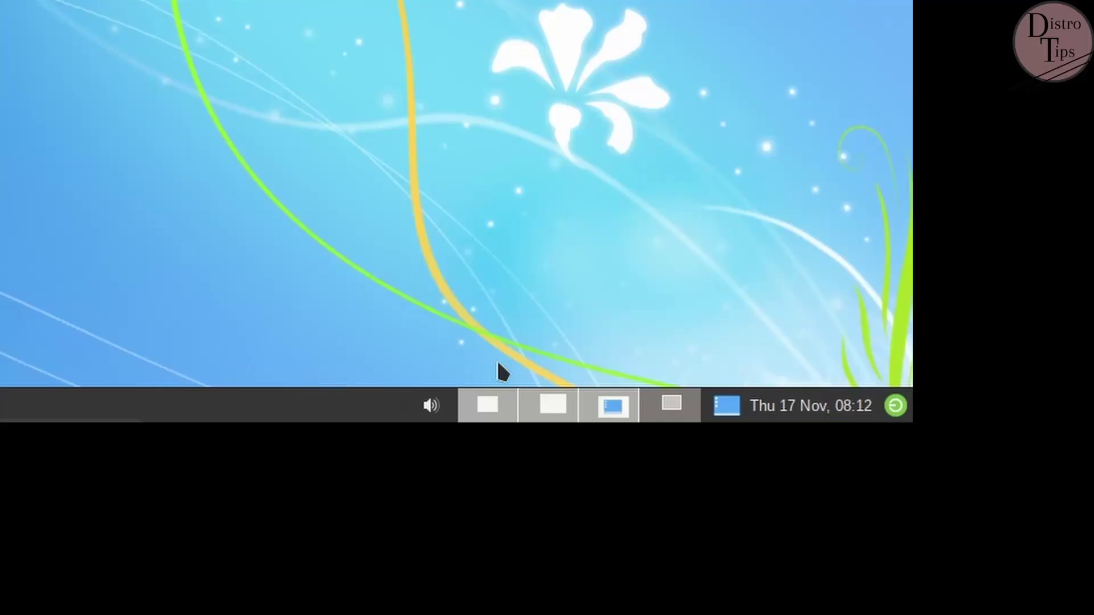
Step: Drag the Background settings window down and right on Workspace 1, then return to empty Workspace 2
{"action": "left_click", "coordinate": [561, 421]}
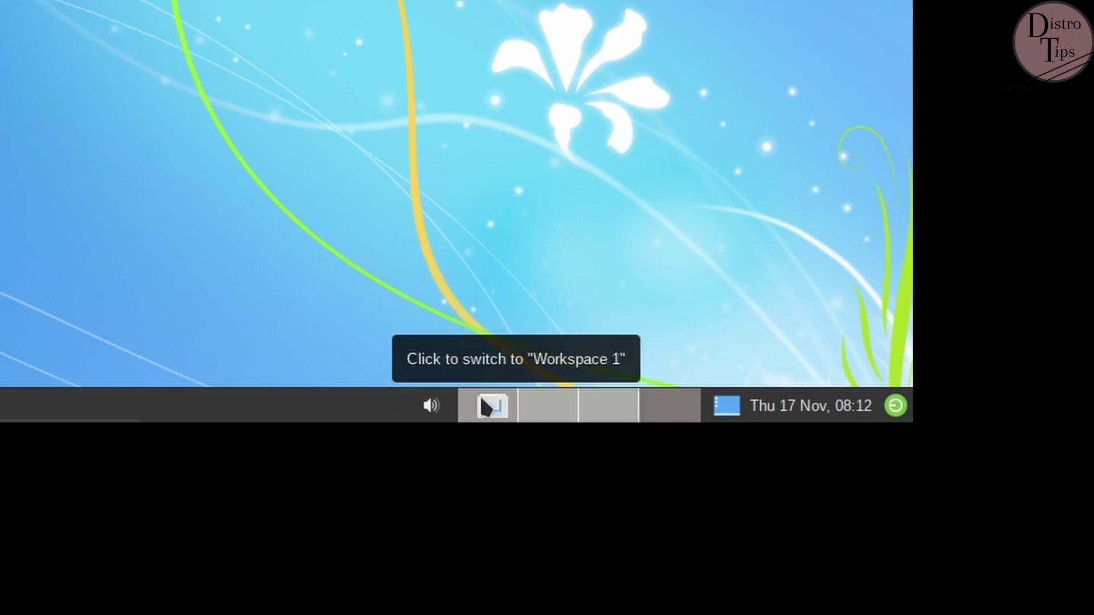
{"action": "left_click", "coordinate": [484, 406]}
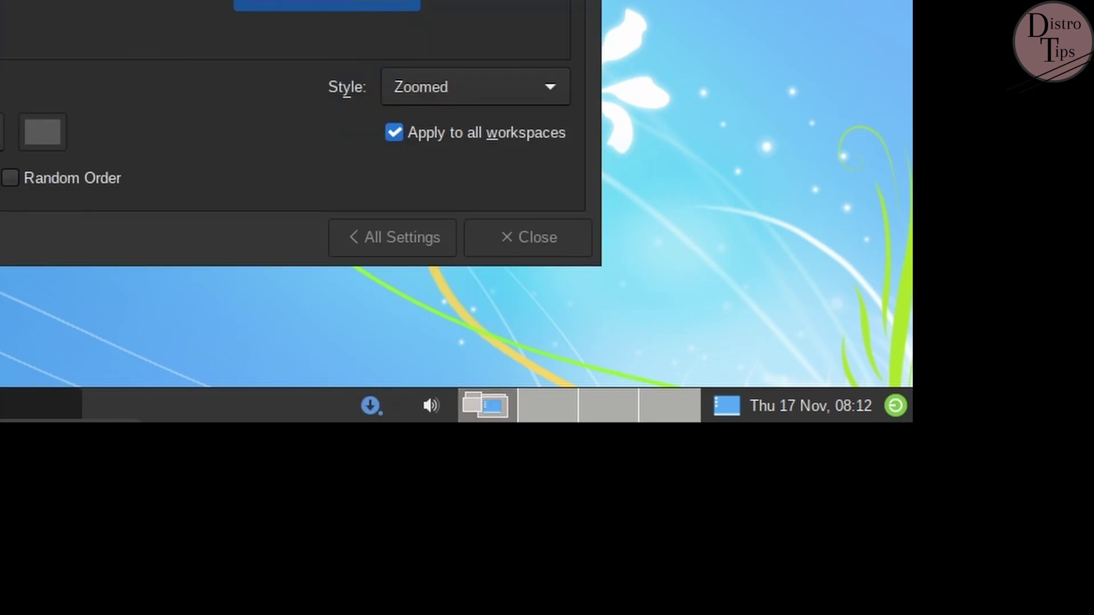
{"action": "left_click_drag", "start_coordinate": [285, 6], "coordinate": [707, 140]}
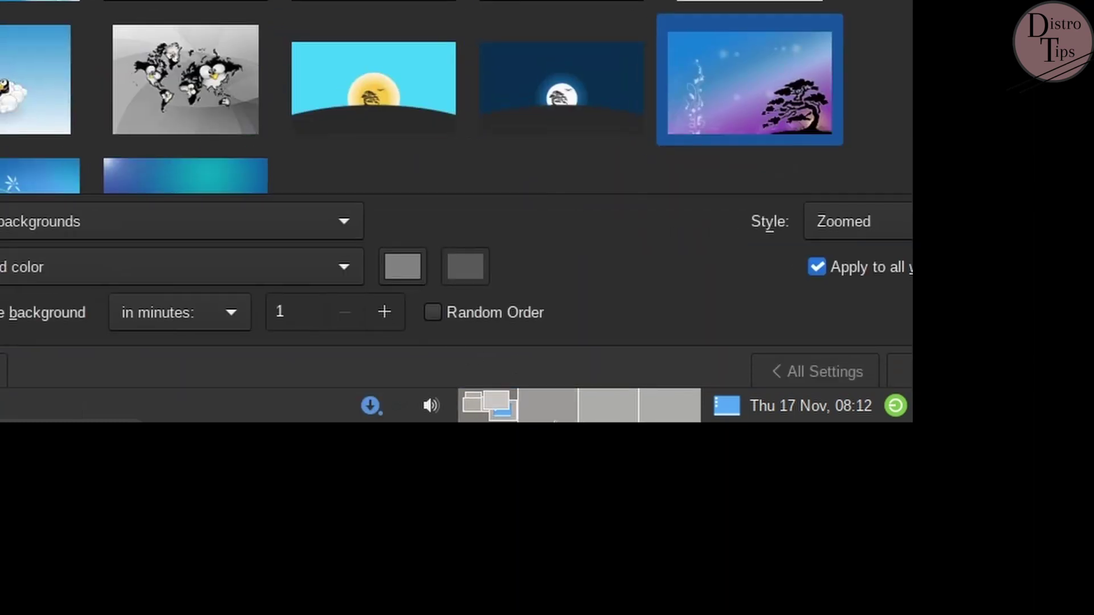
{"action": "left_click", "coordinate": [554, 418]}
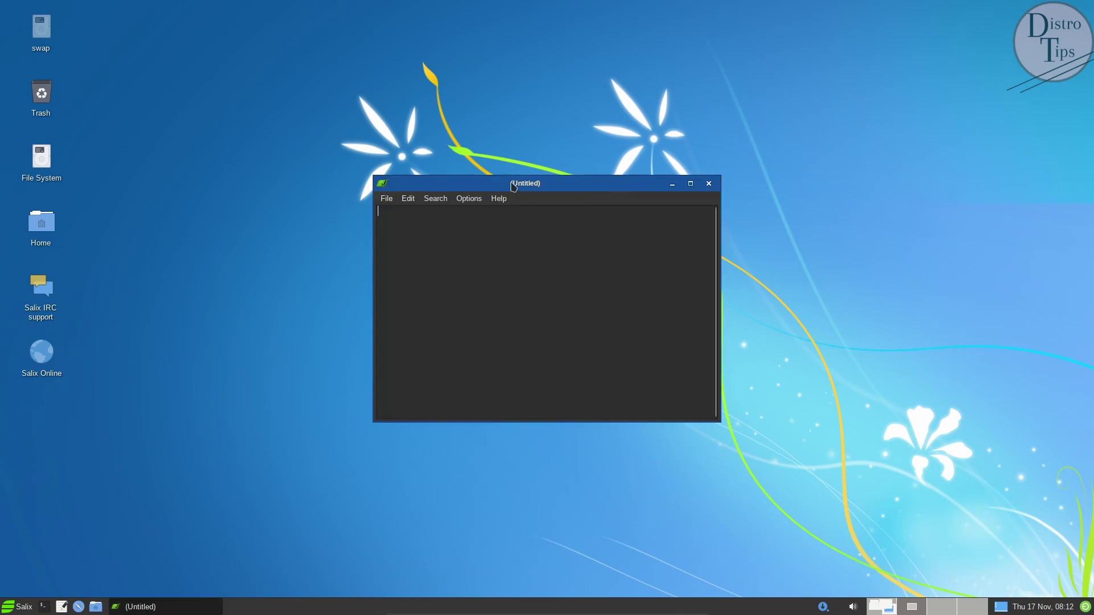
Step: Read Leafpad's About dialog, version 0.8.18.1.11 and copyright lines, view Credits, then close it
{"action": "left_click", "coordinate": [508, 215]}
{"action": "double_click", "coordinate": [539, 315]}
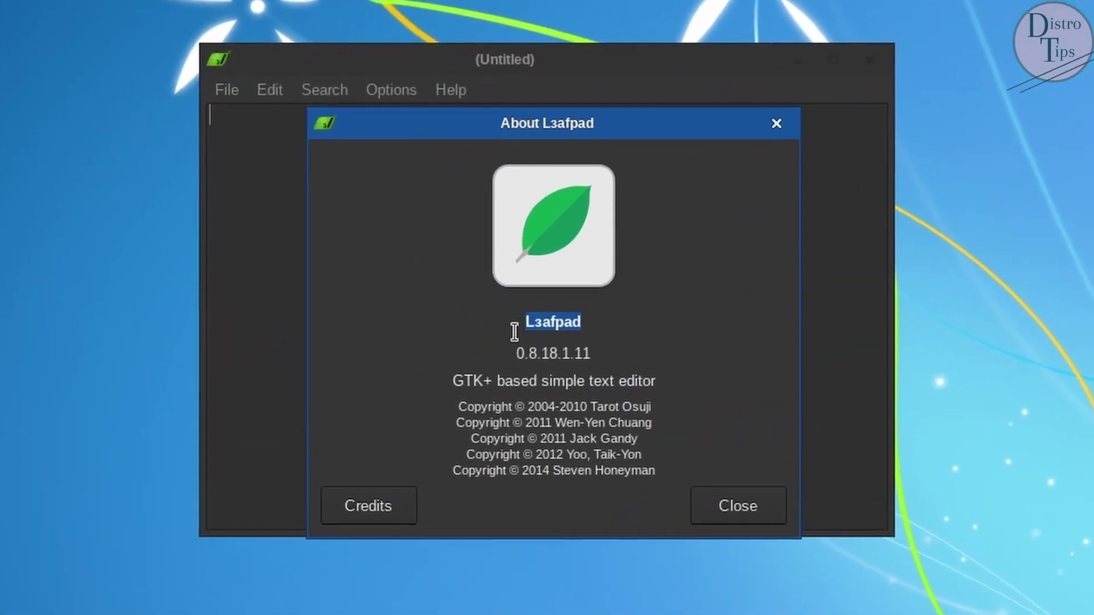
{"action": "left_click_drag", "start_coordinate": [530, 330], "coordinate": [590, 337]}
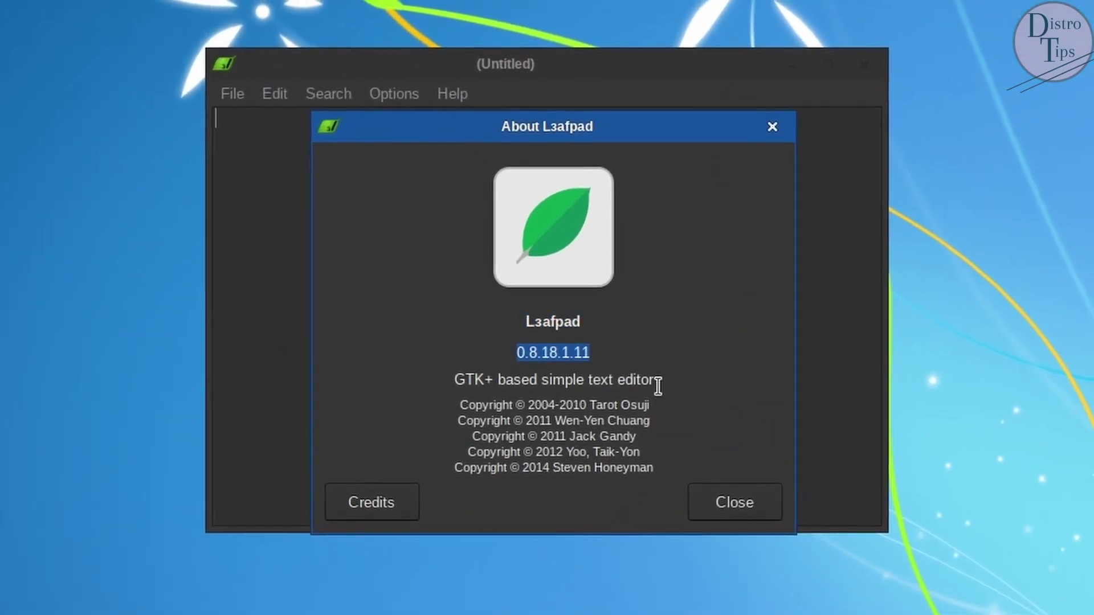
{"action": "left_click_drag", "start_coordinate": [658, 386], "coordinate": [655, 421]}
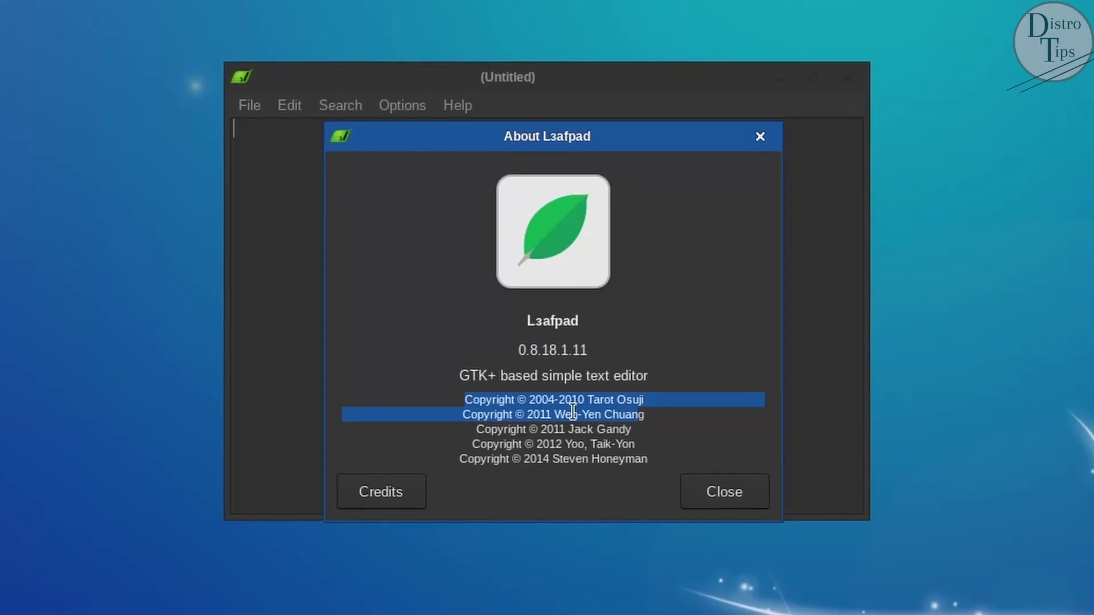
{"action": "left_click_drag", "start_coordinate": [473, 433], "coordinate": [655, 439]}
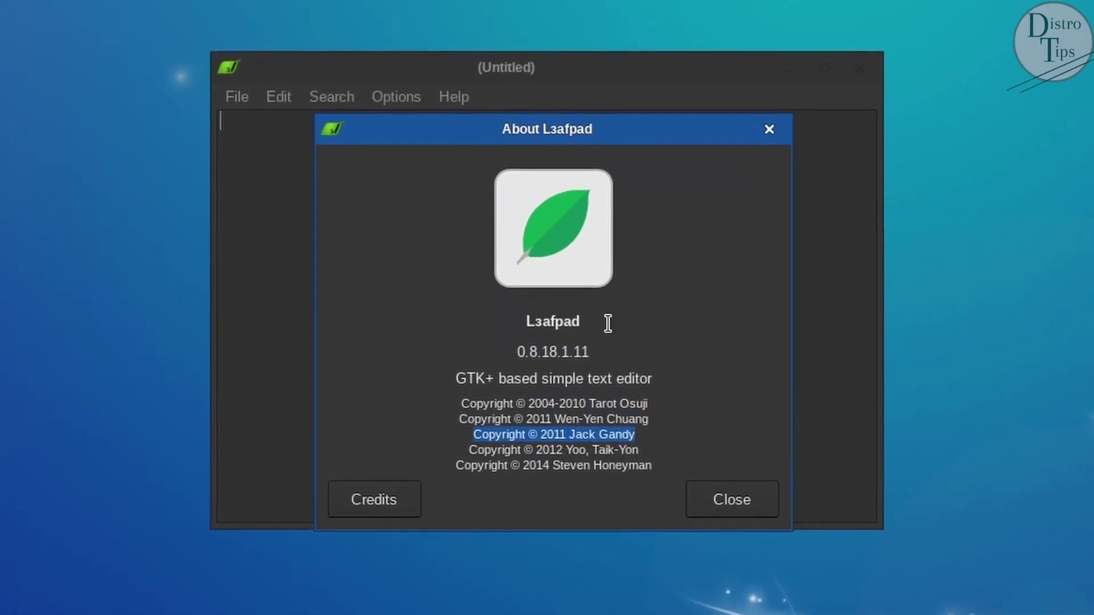
{"action": "left_click_drag", "start_coordinate": [604, 322], "coordinate": [512, 340]}
{"action": "left_click", "coordinate": [377, 504]}
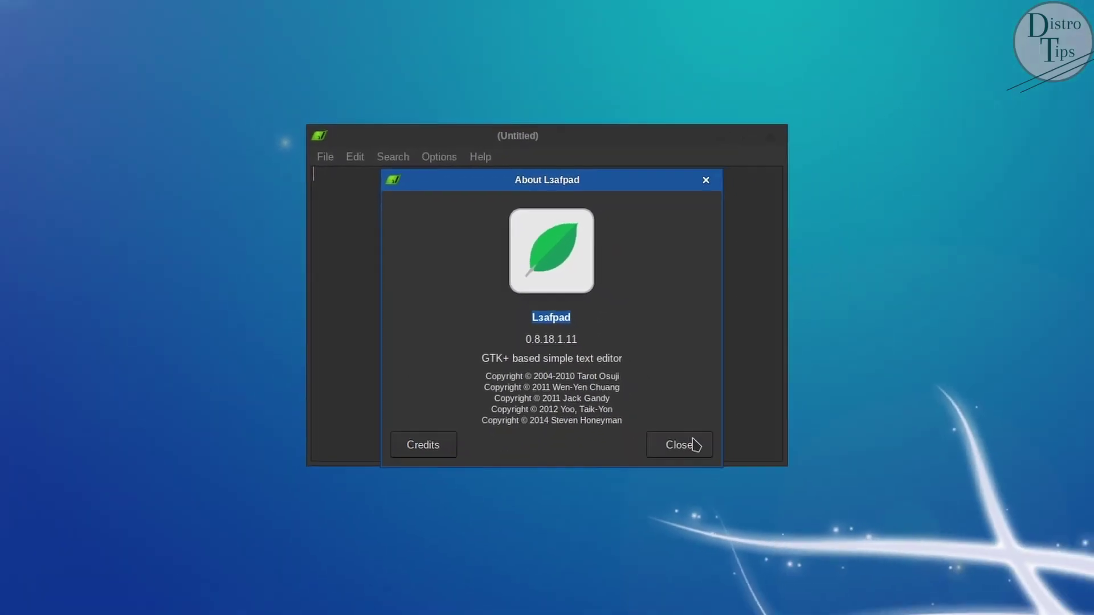
{"action": "left_click", "coordinate": [735, 507]}
Step: Glance at an editor menu, dismiss it, and quit Leafpad with Ctrl+Q
{"action": "left_click", "coordinate": [470, 201]}
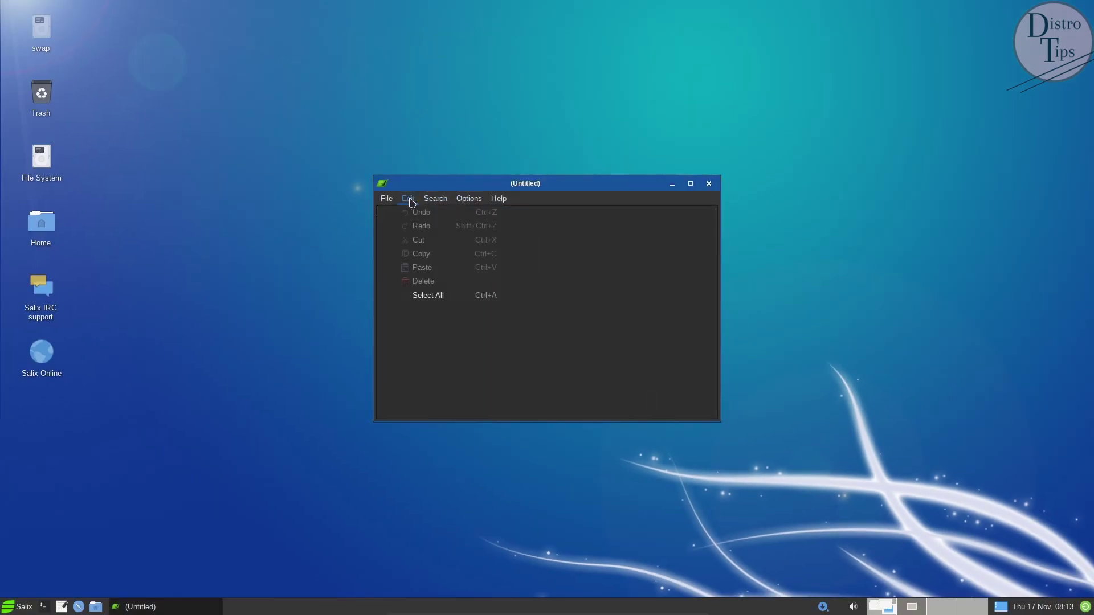
{"action": "left_click", "coordinate": [573, 255]}
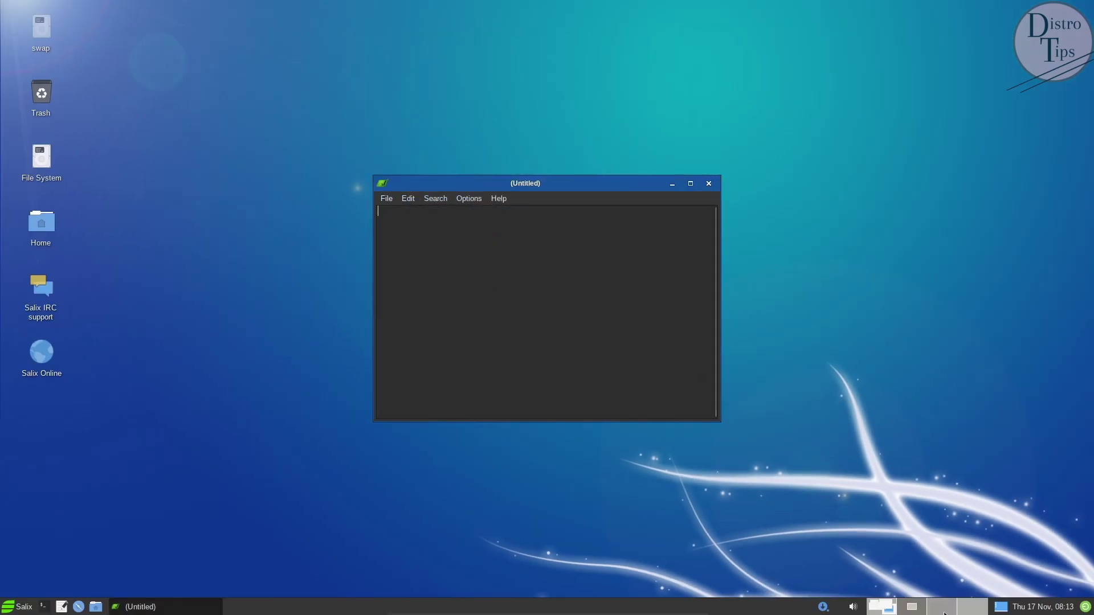
{"action": "key", "text": "ctrl+q"}
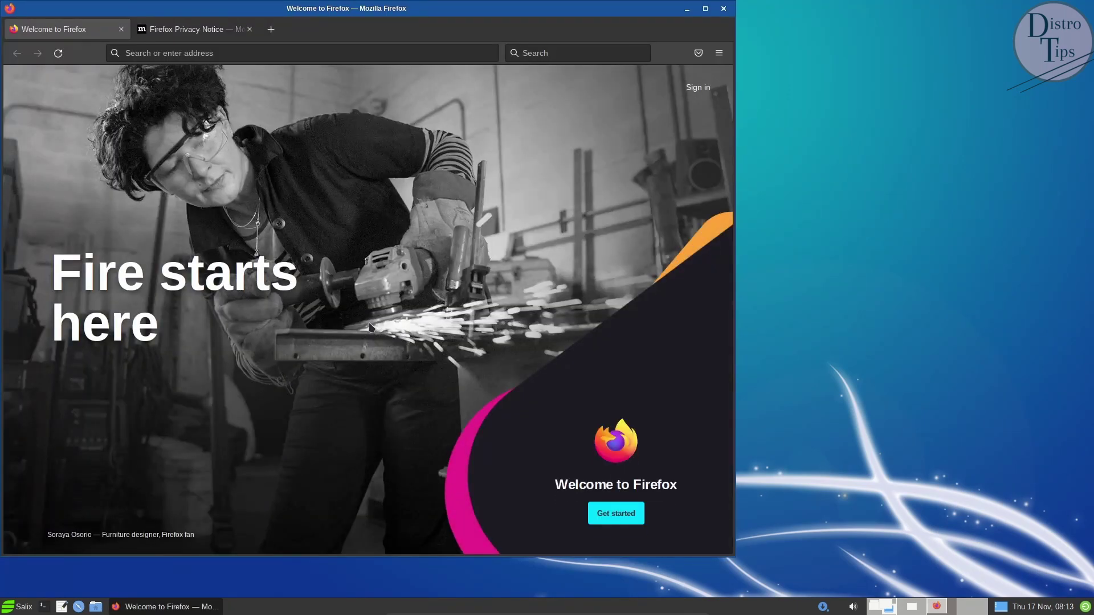
Step: Center the Firefox window and finish its welcome setup, skipping import and choosing the Dark theme
{"action": "left_click_drag", "start_coordinate": [314, 8], "coordinate": [509, 35]}
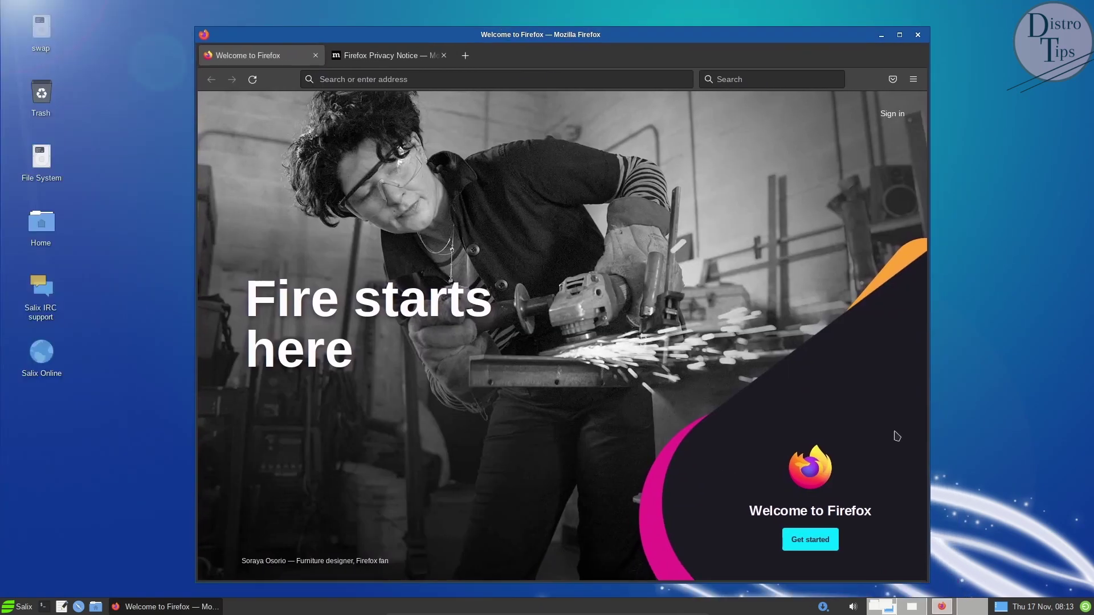
{"action": "left_click", "coordinate": [811, 539]}
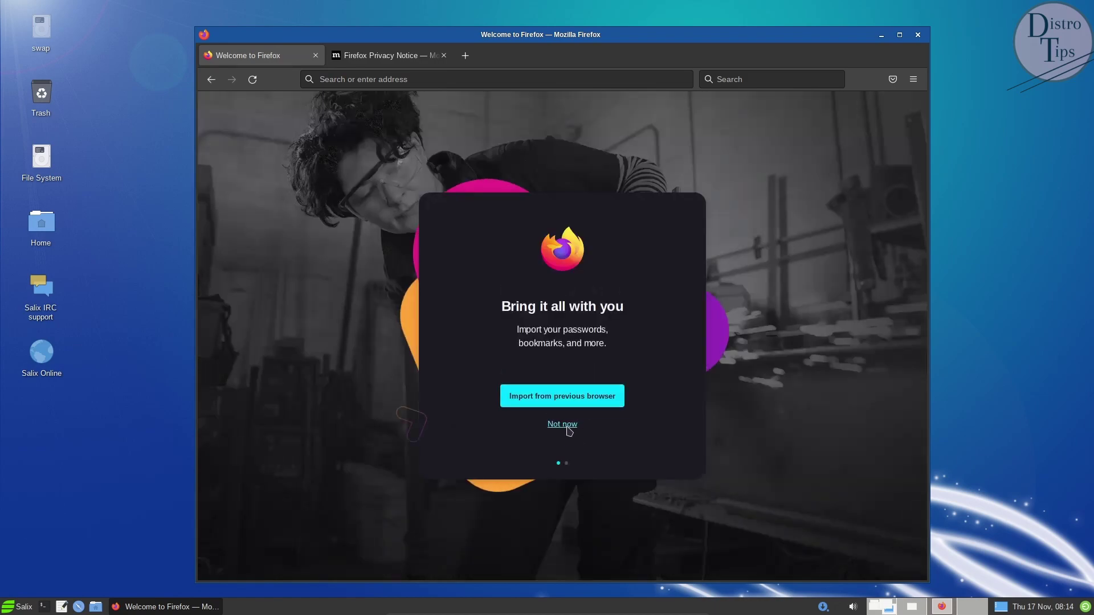
{"action": "left_click", "coordinate": [569, 428]}
{"action": "left_click", "coordinate": [604, 354]}
{"action": "left_click", "coordinate": [576, 406]}
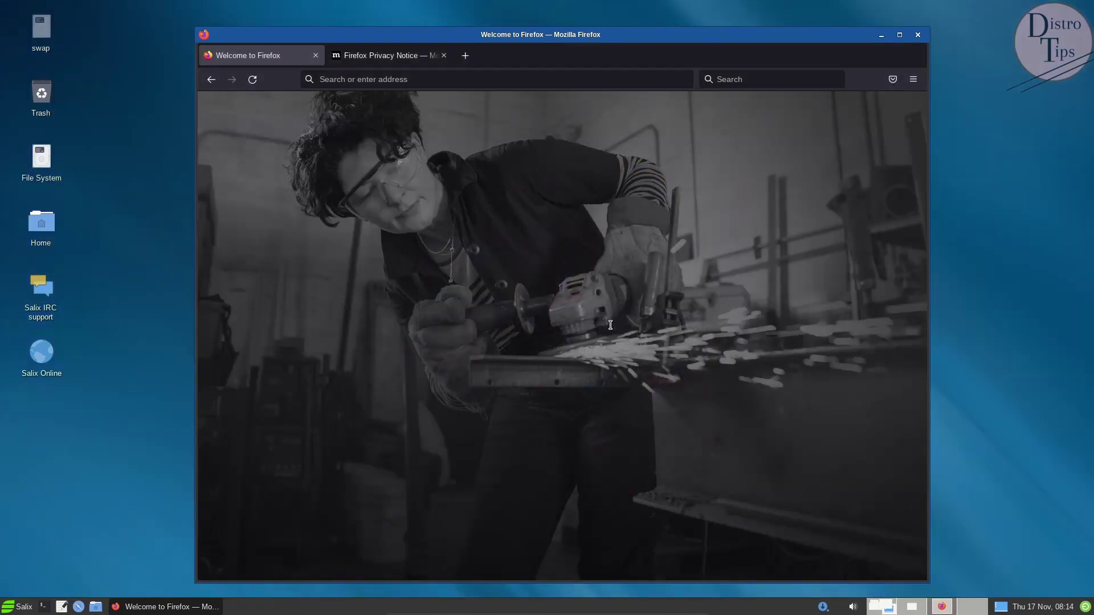
Step: Scroll through the Firefox Privacy Notice tab, then close it
{"action": "left_click", "coordinate": [387, 55]}
{"action": "scroll", "coordinate": [539, 196], "scroll_direction": "down", "scroll_amount": 15}
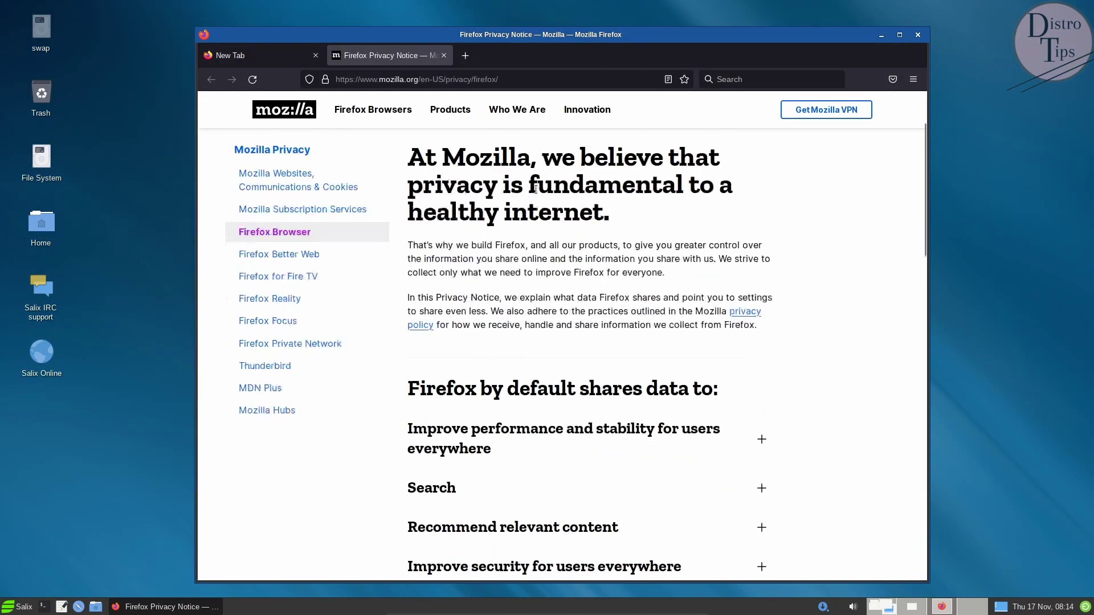
{"action": "scroll", "coordinate": [538, 196], "scroll_direction": "up", "scroll_amount": 20}
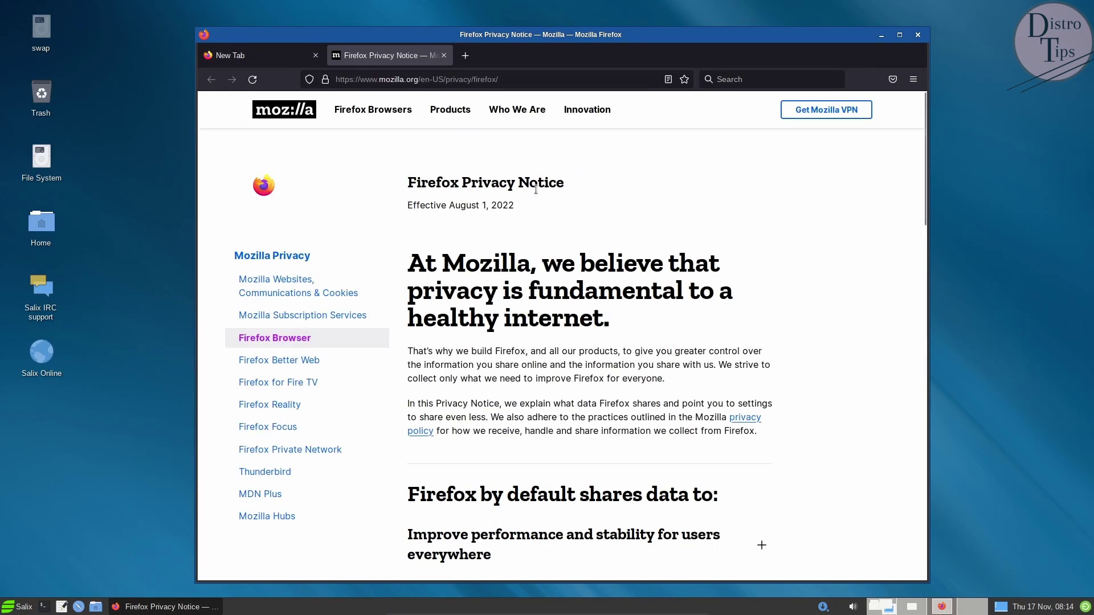
{"action": "left_click", "coordinate": [444, 55]}
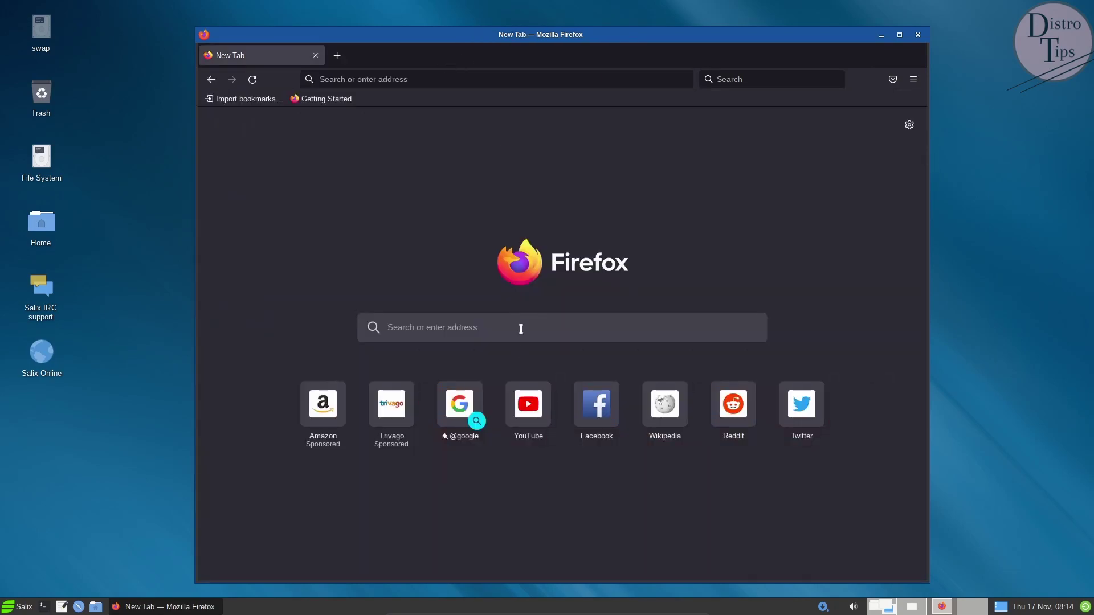
Step: Search DuckDuckGo for 'salix linux', then open YouTube in a new tab
{"action": "type", "text": "salix"}
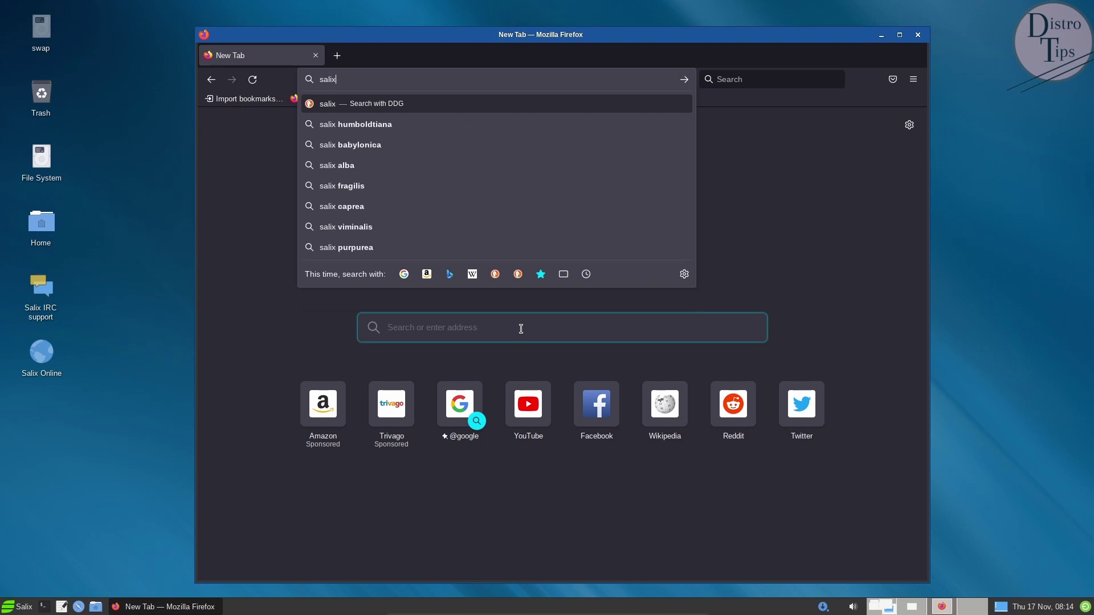
{"action": "key", "text": "Return"}
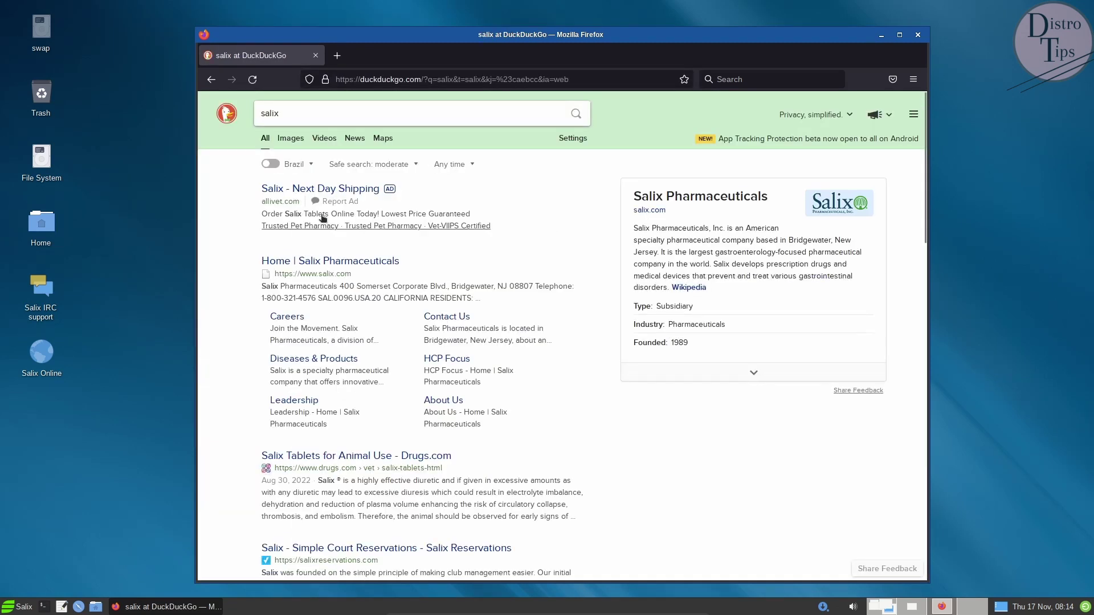
{"action": "left_click", "coordinate": [310, 111]}
{"action": "type", "text": "linu"}
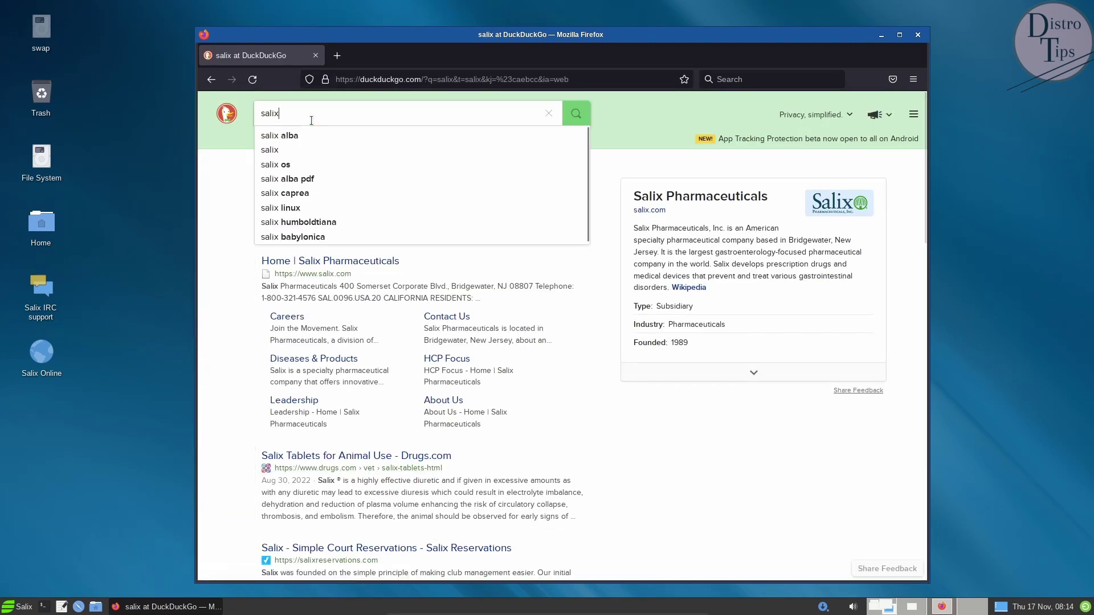
{"action": "left_click", "coordinate": [272, 135]}
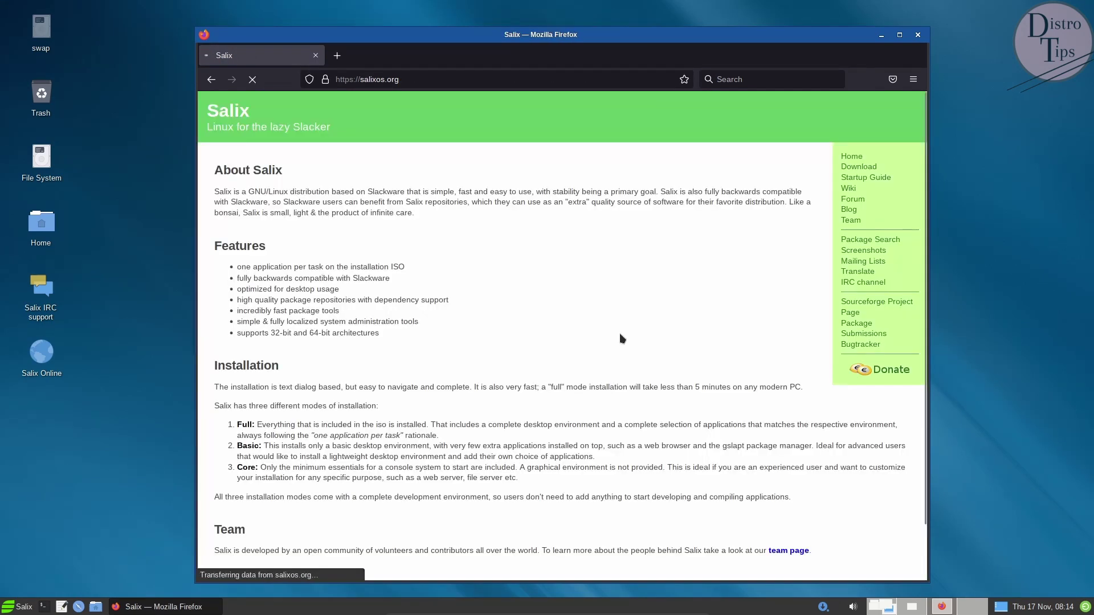
{"action": "scroll", "coordinate": [627, 268], "scroll_direction": "down", "scroll_amount": 3}
{"action": "scroll", "coordinate": [626, 268], "scroll_direction": "up", "scroll_amount": 3}
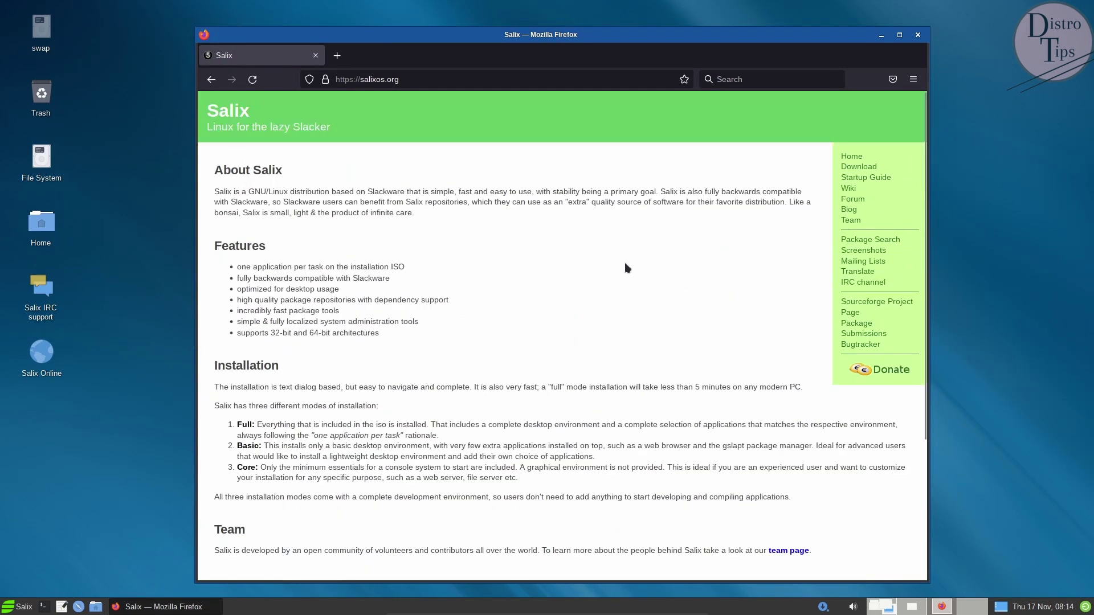
{"action": "left_click", "coordinate": [338, 57]}
{"action": "left_click", "coordinate": [527, 469]}
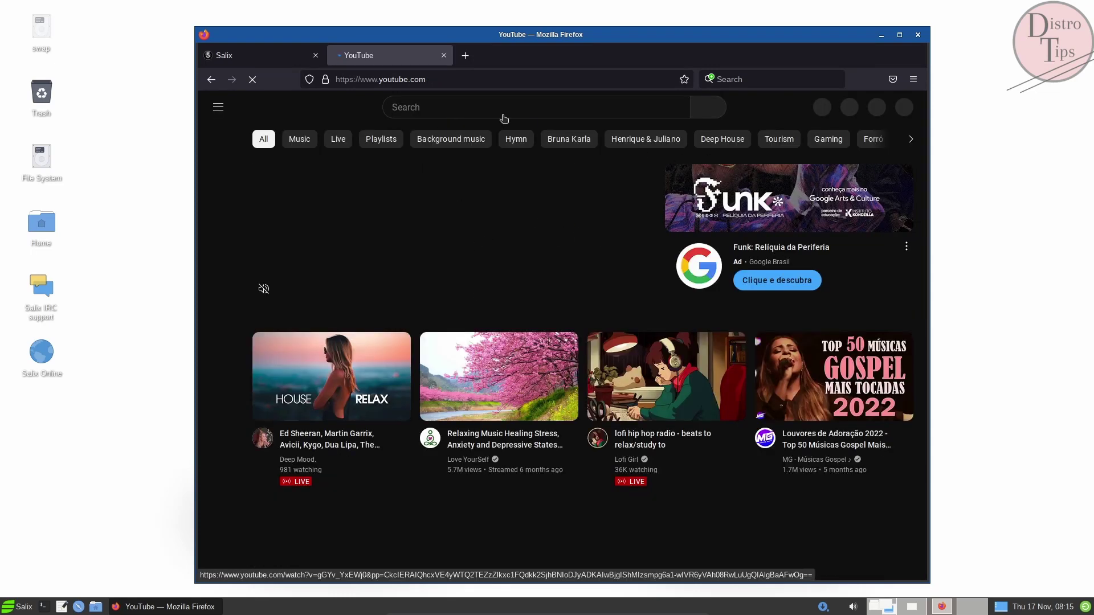
Step: Search YouTube for 'distrotips' and open the Distro Tips channel page
{"action": "left_click", "coordinate": [480, 108]}
{"action": "type", "text": "dist"}
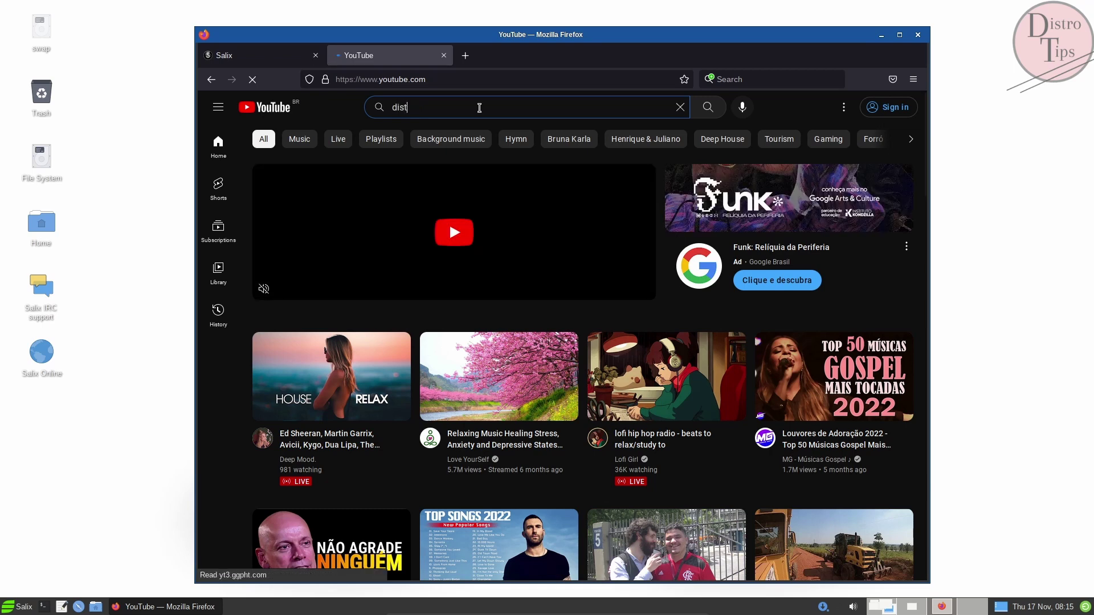
{"action": "type", "text": "rotips"}
{"action": "key", "text": "Return"}
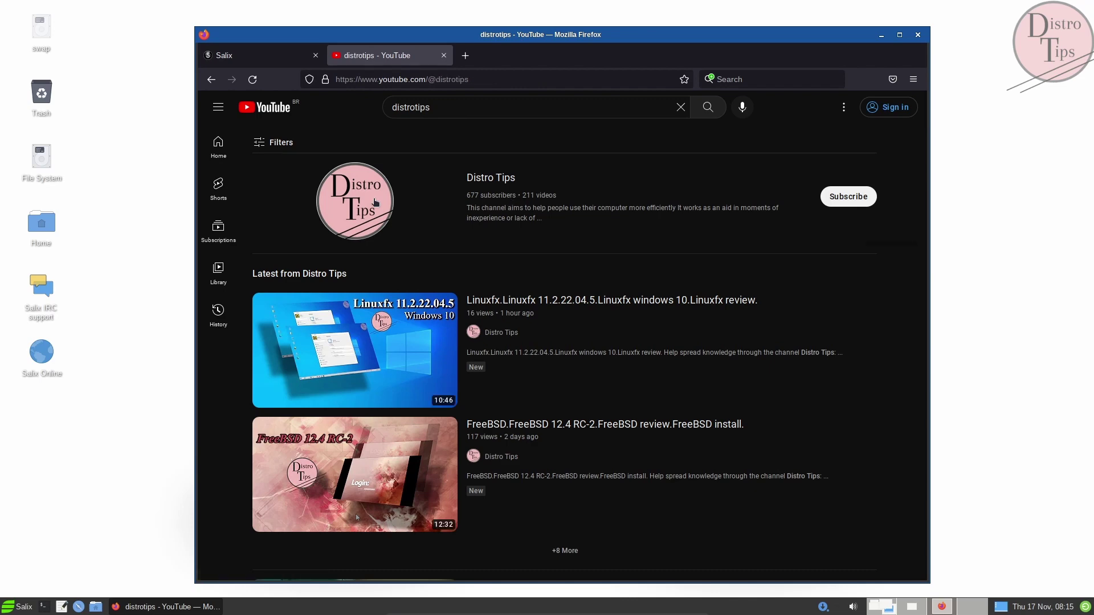
{"action": "left_click", "coordinate": [375, 202]}
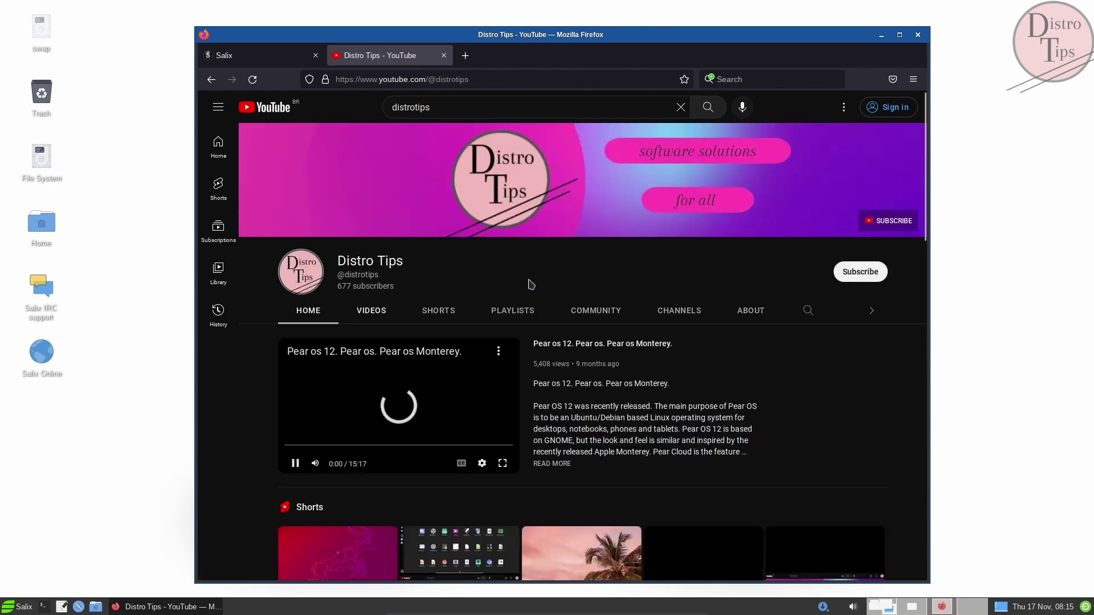
{"action": "scroll", "coordinate": [458, 356], "scroll_direction": "down", "scroll_amount": 10}
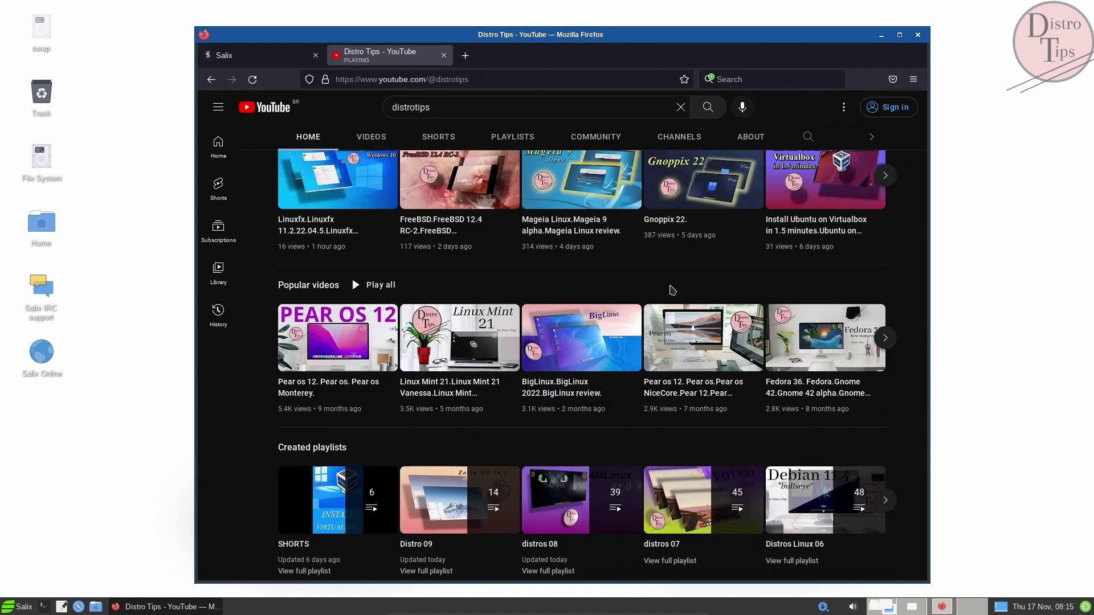
{"action": "scroll", "coordinate": [673, 290], "scroll_direction": "down", "scroll_amount": 6}
{"action": "scroll", "coordinate": [673, 289], "scroll_direction": "up", "scroll_amount": 10}
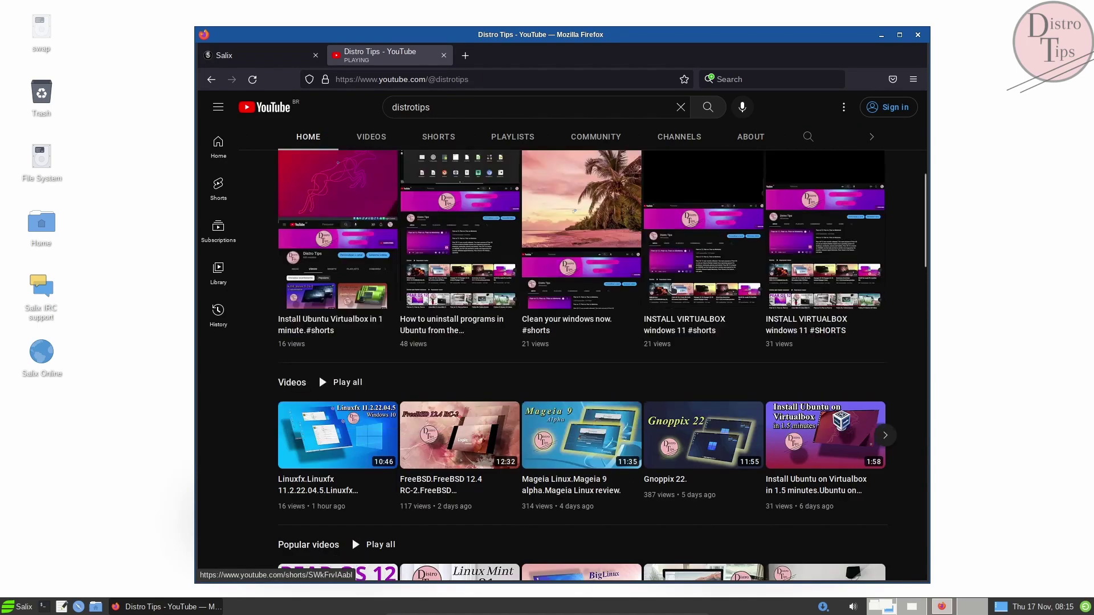
{"action": "scroll", "coordinate": [672, 289], "scroll_direction": "up", "scroll_amount": 5}
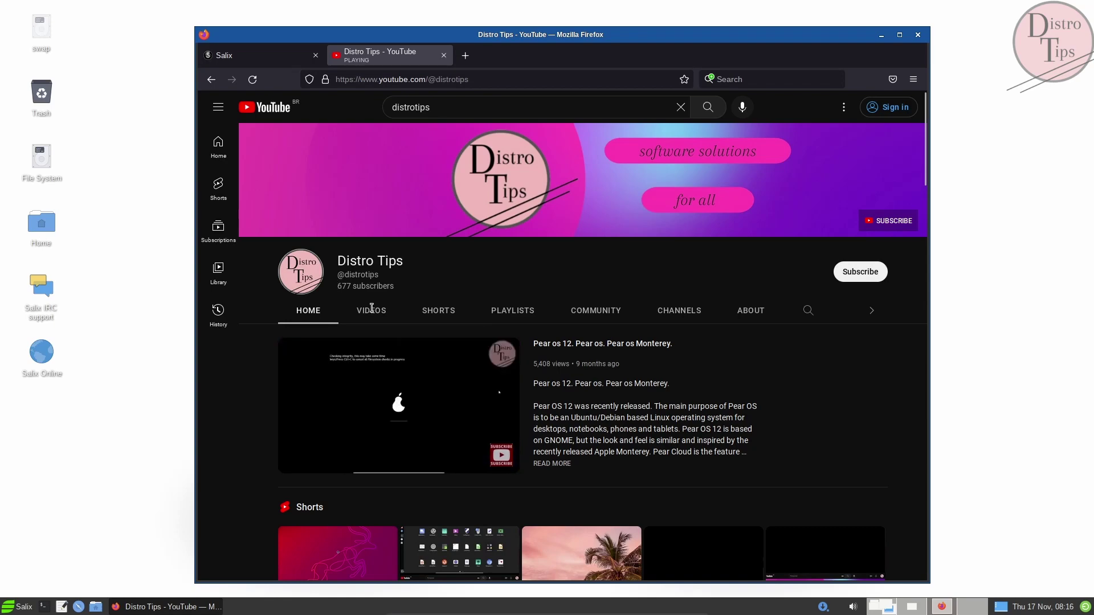
Step: Scroll through the channel's full video list, then close the Firefox window
{"action": "left_click", "coordinate": [372, 310]}
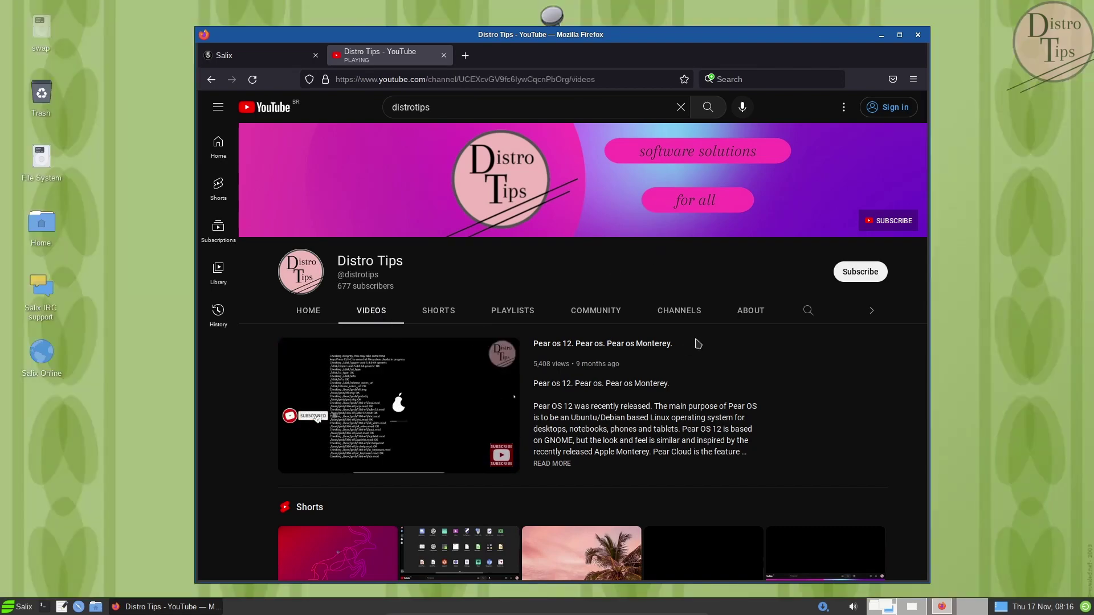
{"action": "scroll", "coordinate": [698, 344], "scroll_direction": "down", "scroll_amount": 3}
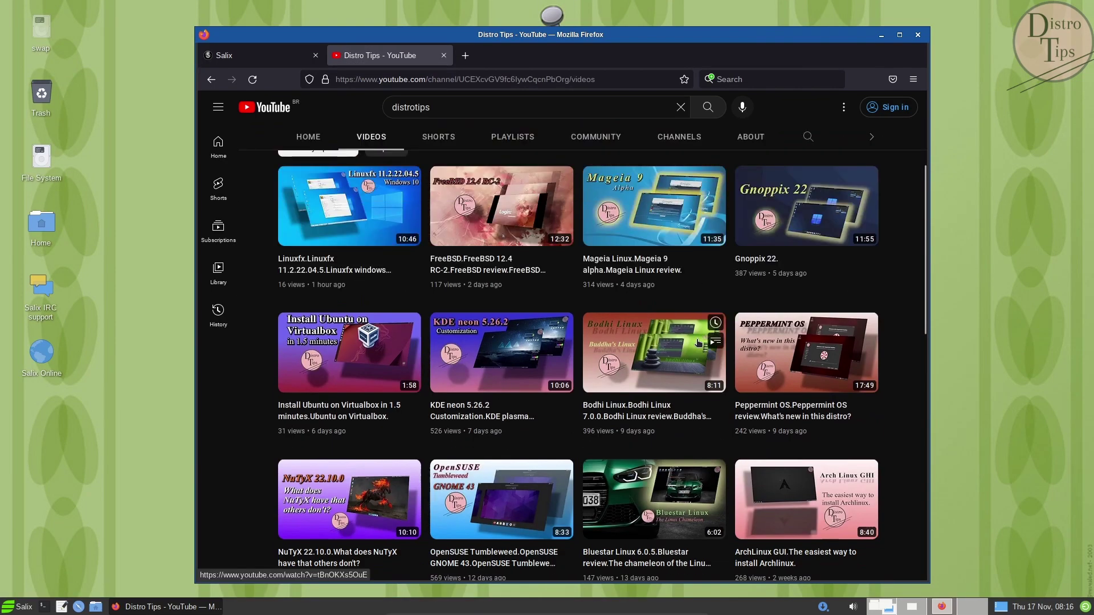
{"action": "scroll", "coordinate": [698, 343], "scroll_direction": "down", "scroll_amount": 6}
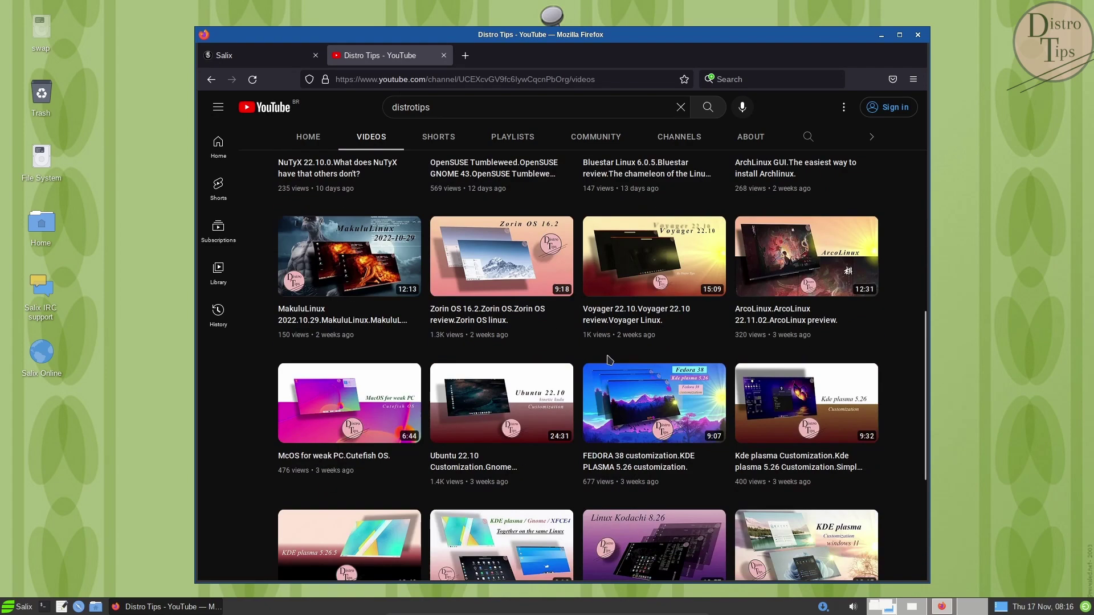
{"action": "scroll", "coordinate": [608, 359], "scroll_direction": "down", "scroll_amount": 3}
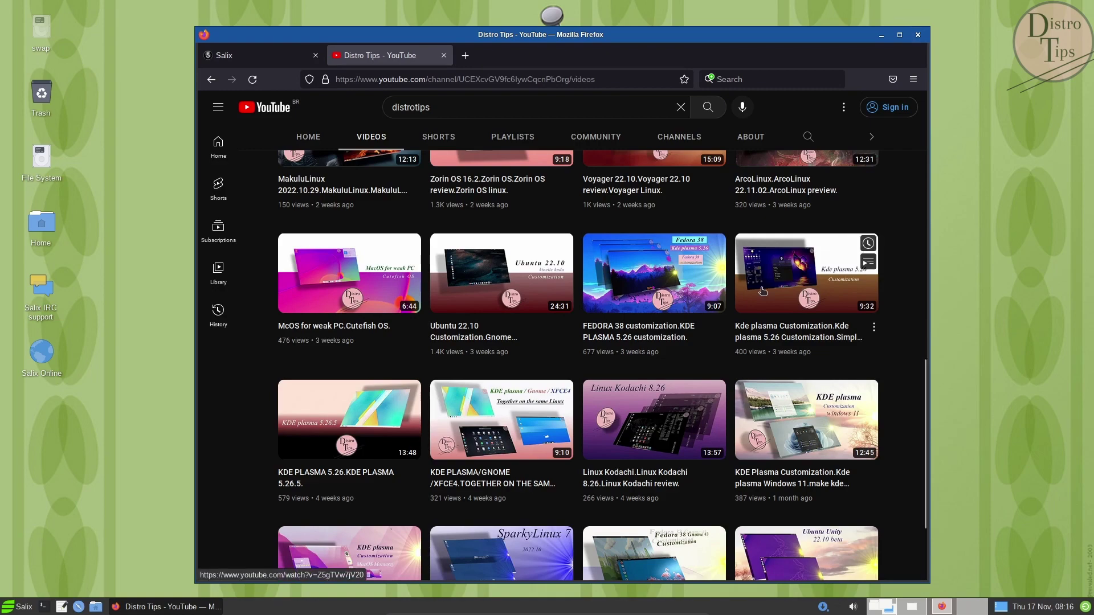
{"action": "scroll", "coordinate": [798, 291], "scroll_direction": "up", "scroll_amount": 10}
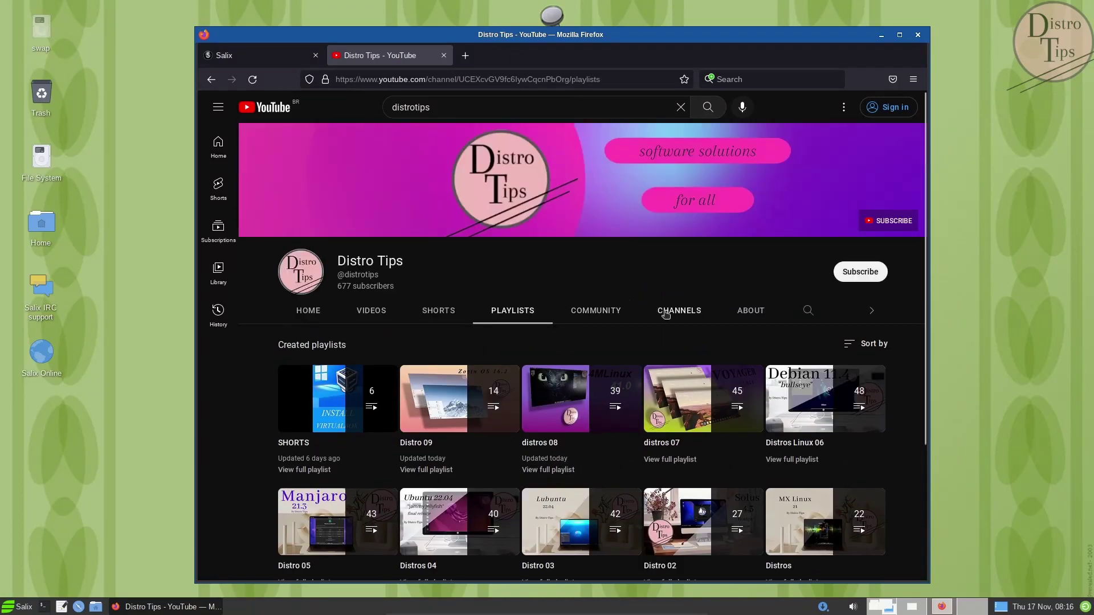
{"action": "left_click", "coordinate": [918, 36]}
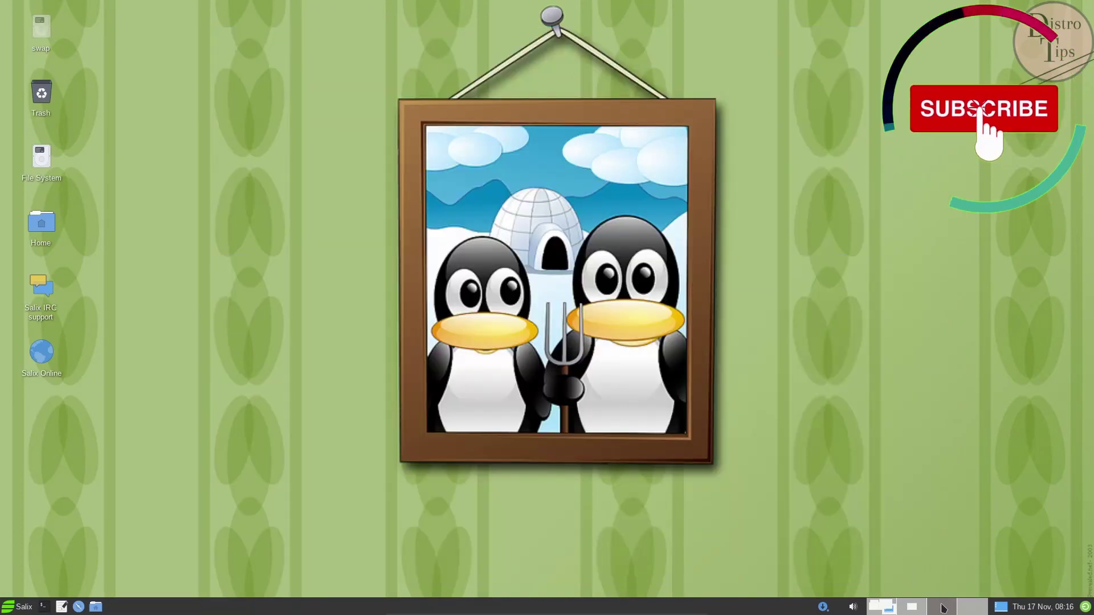
Step: Scroll the panel pager, then browse the Whisker menu's Multimedia category
{"action": "scroll", "coordinate": [940, 609], "scroll_direction": "down", "scroll_amount": 1}
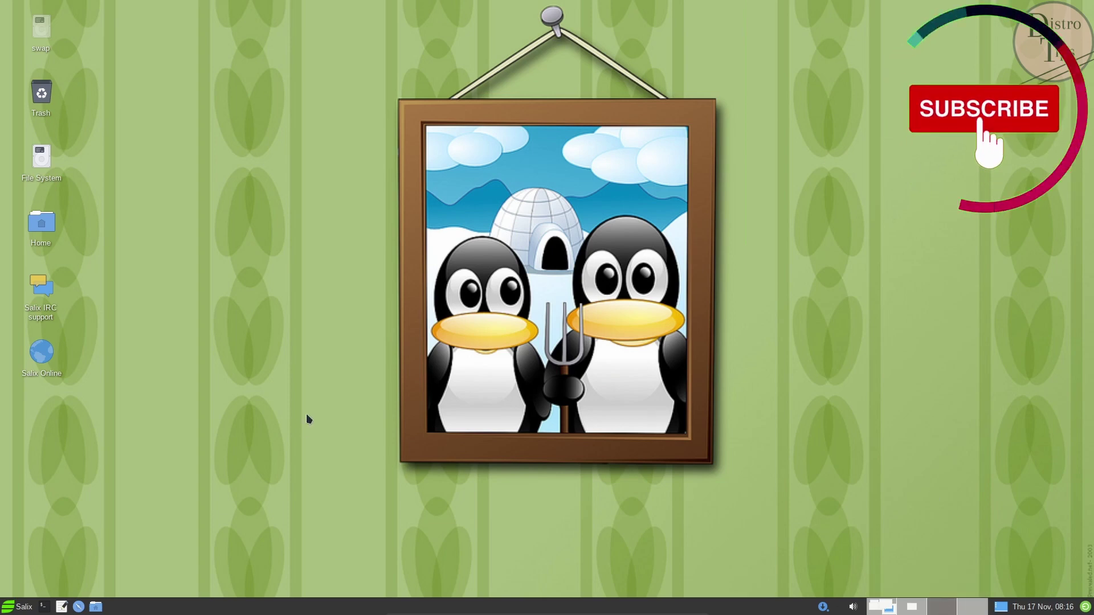
{"action": "left_click", "coordinate": [18, 607]}
{"action": "left_click", "coordinate": [61, 330]}
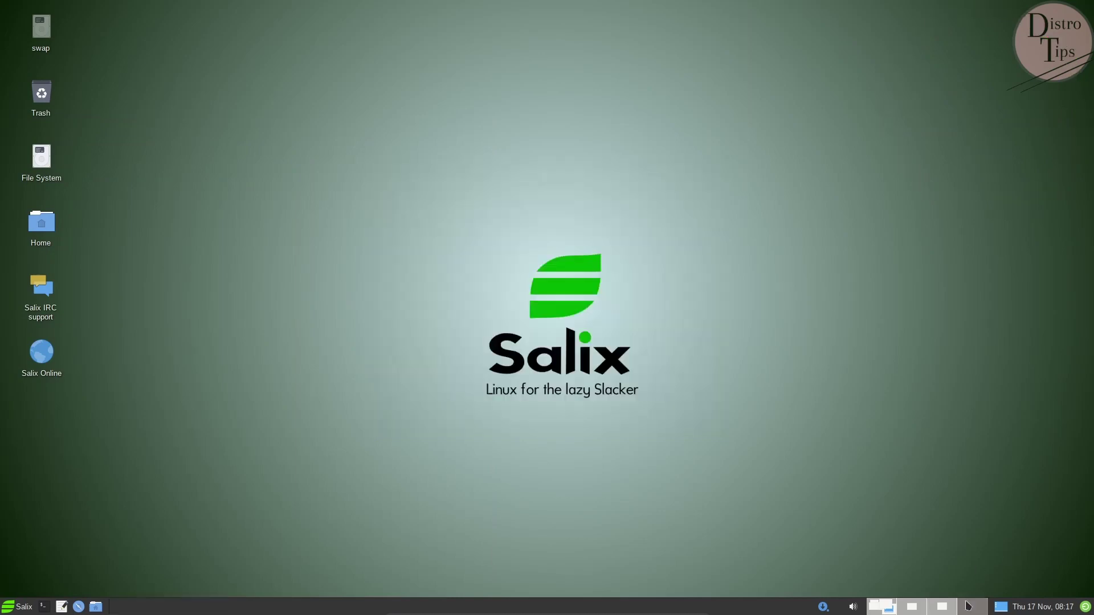
Step: Open Asunder 2.9.7's About dialog and review its Credits, including translators
{"action": "left_click", "coordinate": [968, 607]}
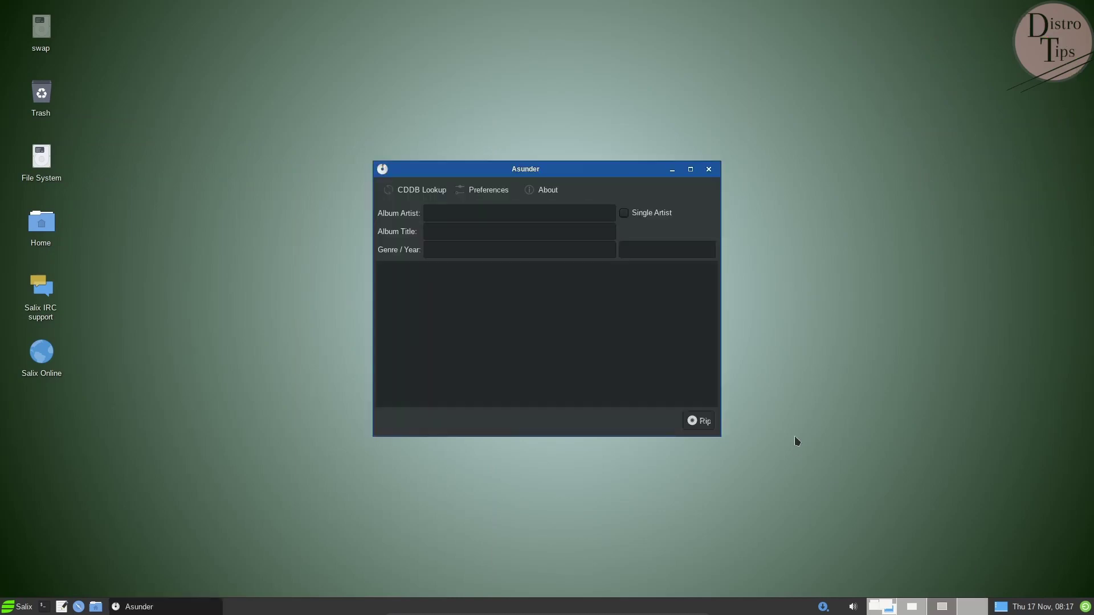
{"action": "left_click", "coordinate": [545, 195]}
{"action": "left_click_drag", "start_coordinate": [518, 278], "coordinate": [485, 274]}
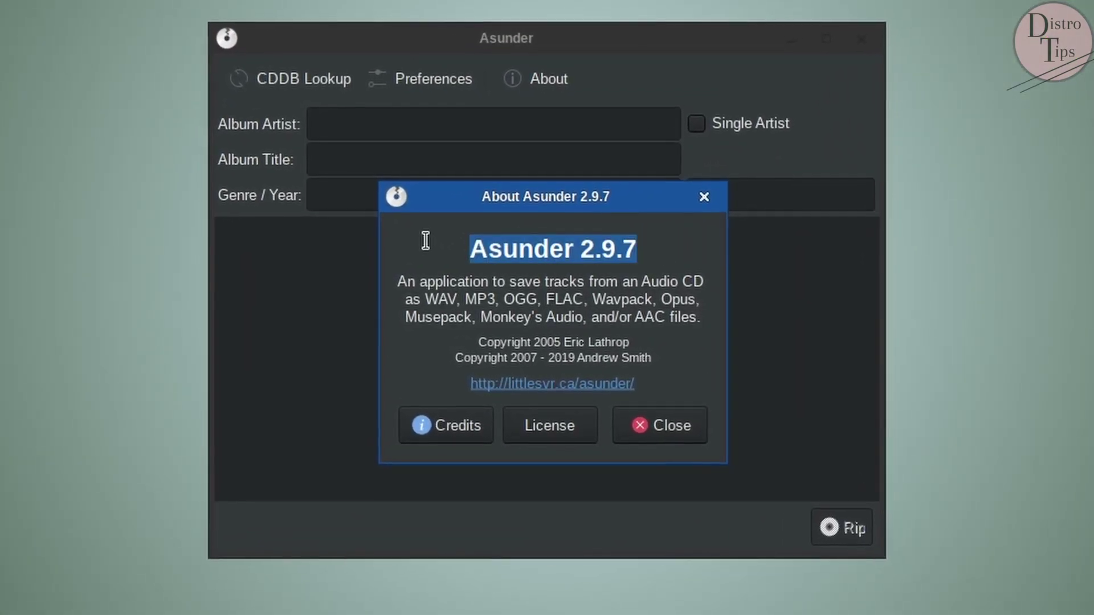
{"action": "left_click_drag", "start_coordinate": [399, 282], "coordinate": [472, 298]}
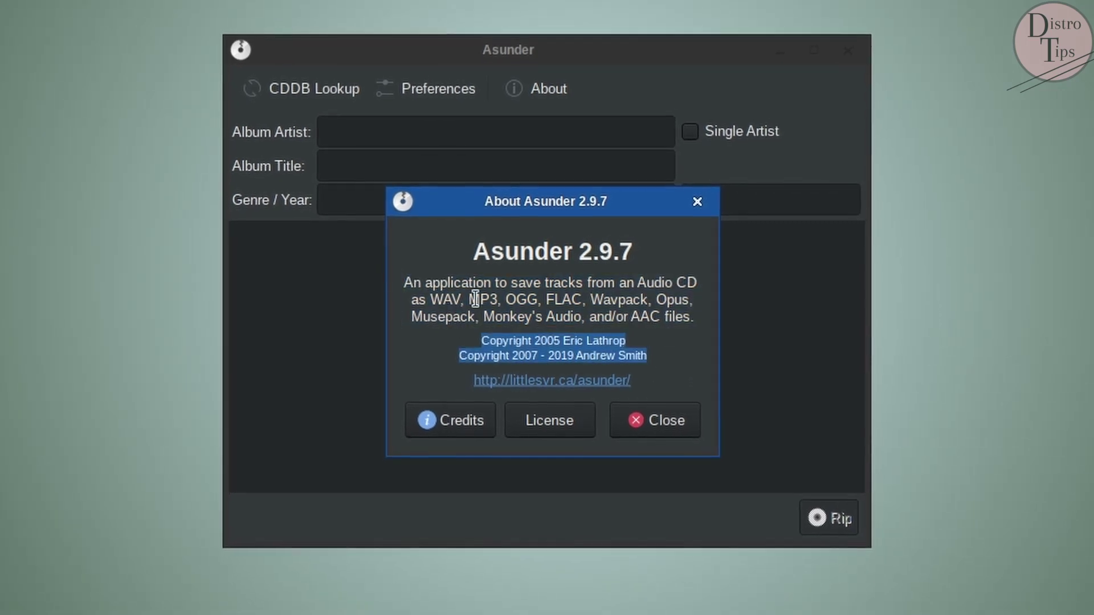
{"action": "left_click", "coordinate": [470, 418]}
{"action": "left_click", "coordinate": [520, 249]}
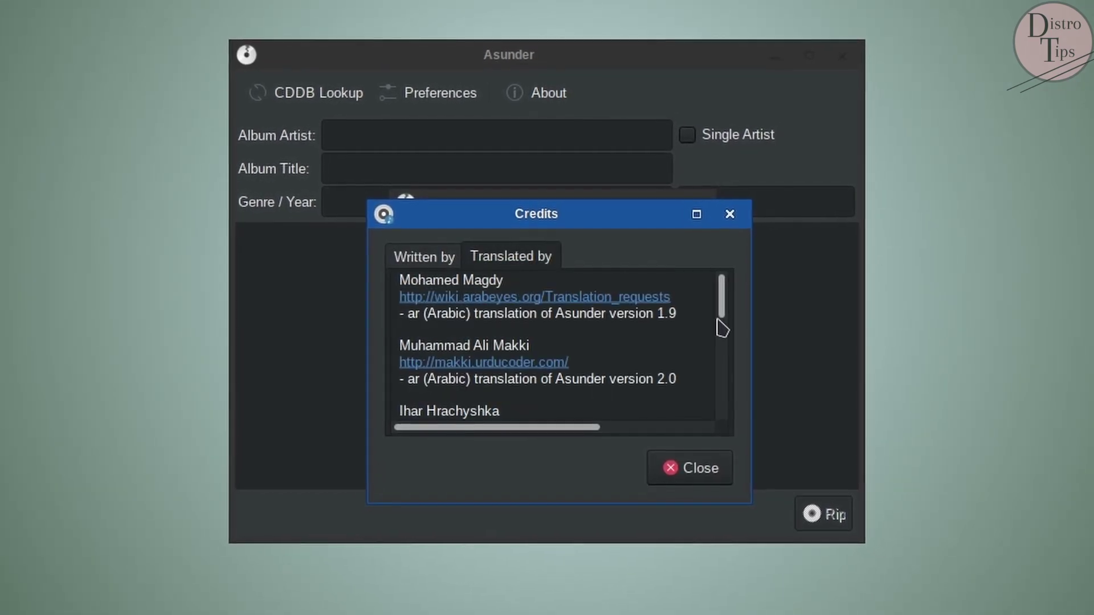
{"action": "left_click", "coordinate": [702, 464]}
Step: View and close the license, close About, then open and dismiss Preferences unchanged
{"action": "left_click", "coordinate": [587, 428]}
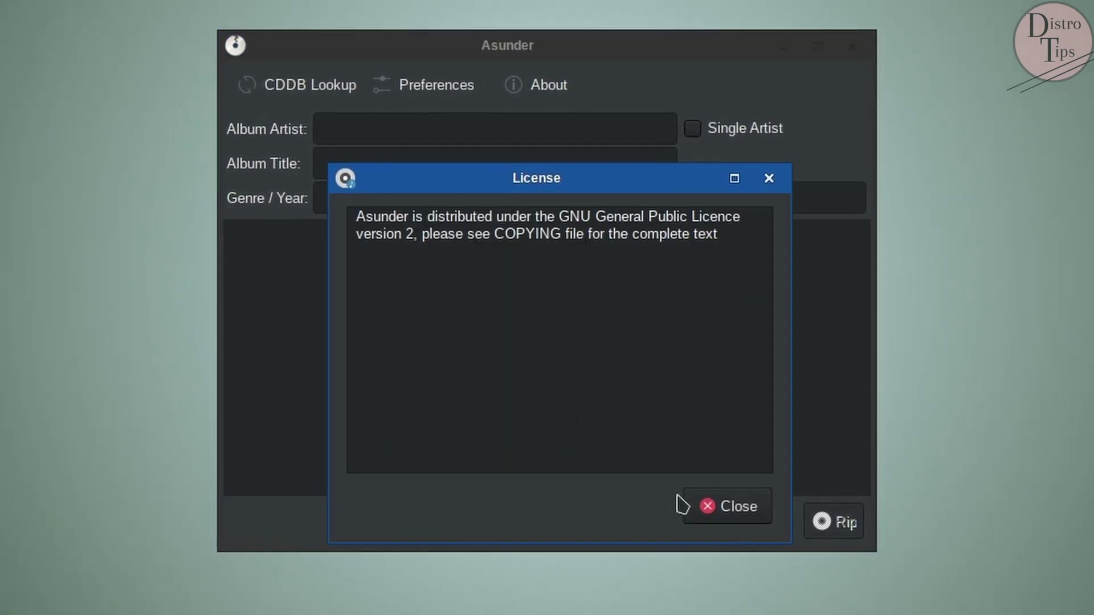
{"action": "left_click", "coordinate": [741, 529]}
{"action": "left_click_drag", "start_coordinate": [464, 249], "coordinate": [715, 249]}
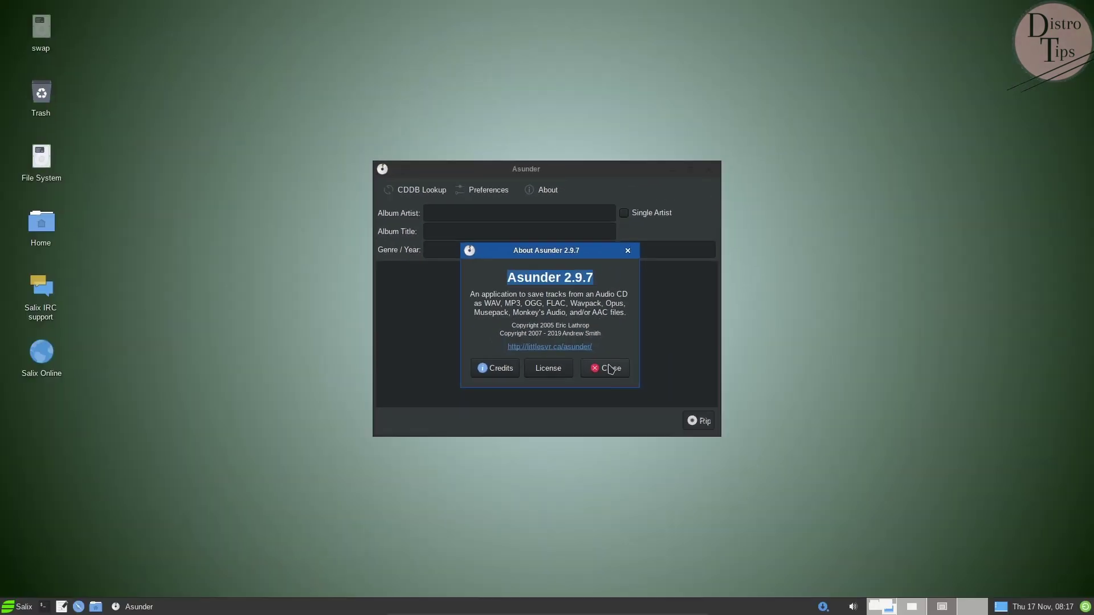
{"action": "left_click", "coordinate": [651, 417]}
{"action": "left_click", "coordinate": [439, 97]}
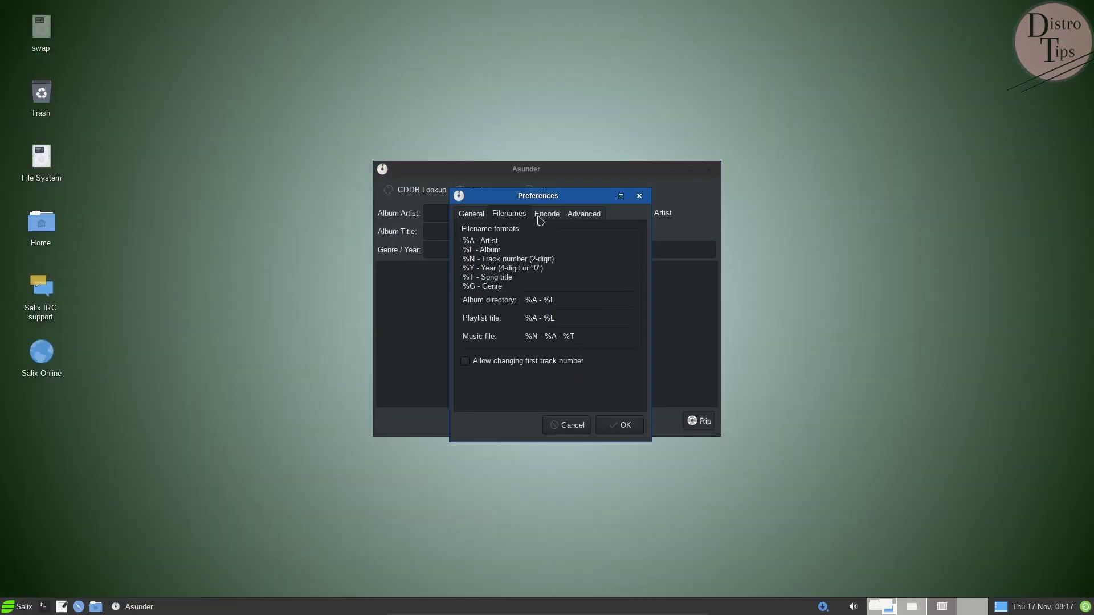
{"action": "left_click", "coordinate": [639, 197]}
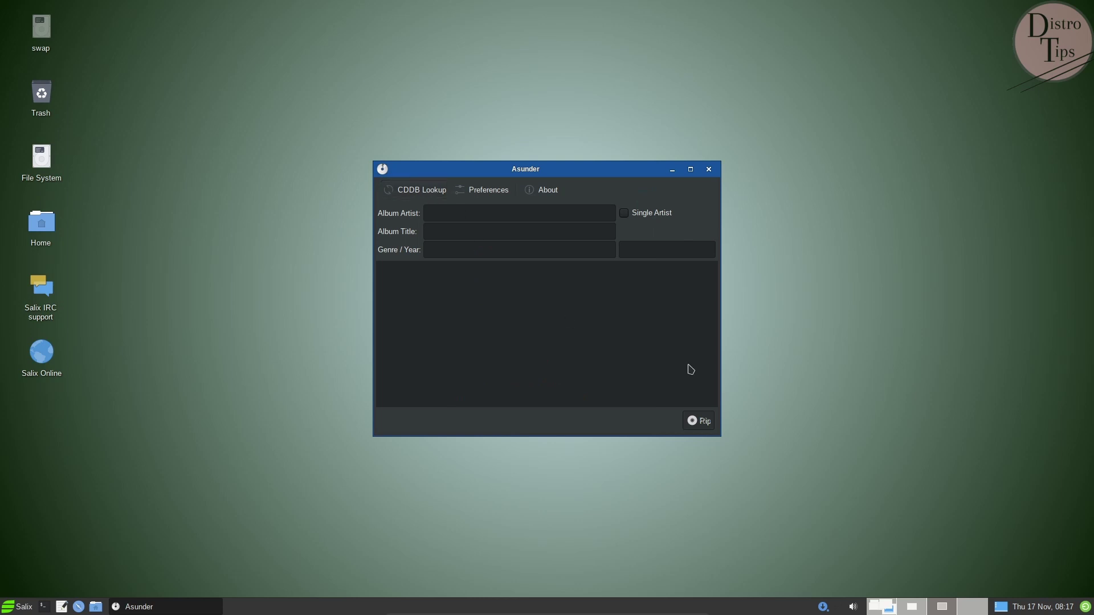
Step: Close Asunder with Alt+F4 and launch Atril from the desktop menu's Applications > Office
{"action": "key", "text": "alt+F4"}
{"action": "right_click", "coordinate": [287, 122]}
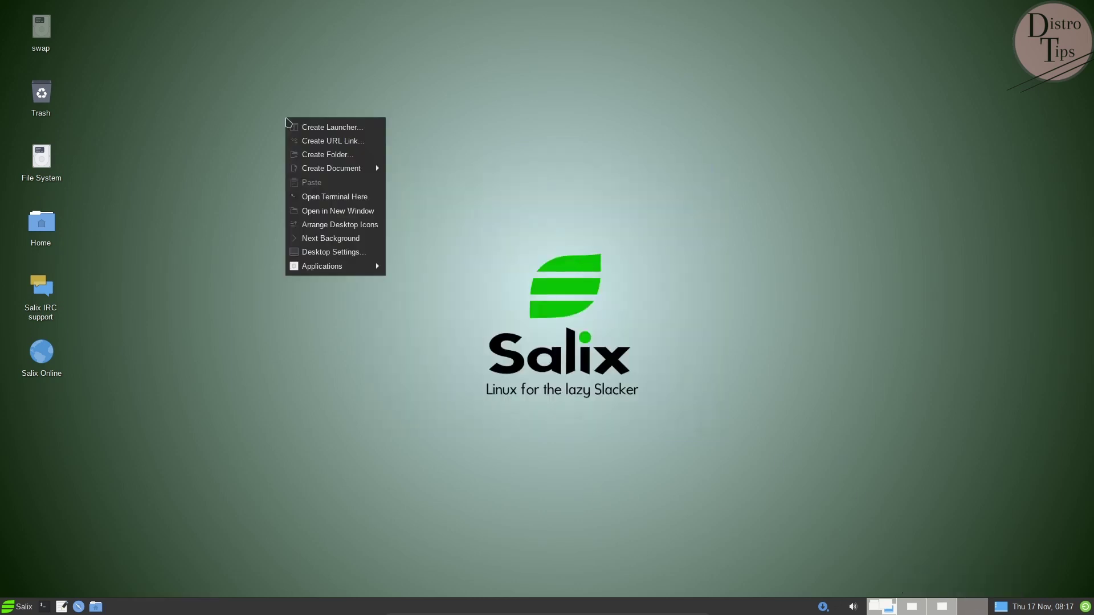
{"action": "mouse_move", "coordinate": [337, 271]}
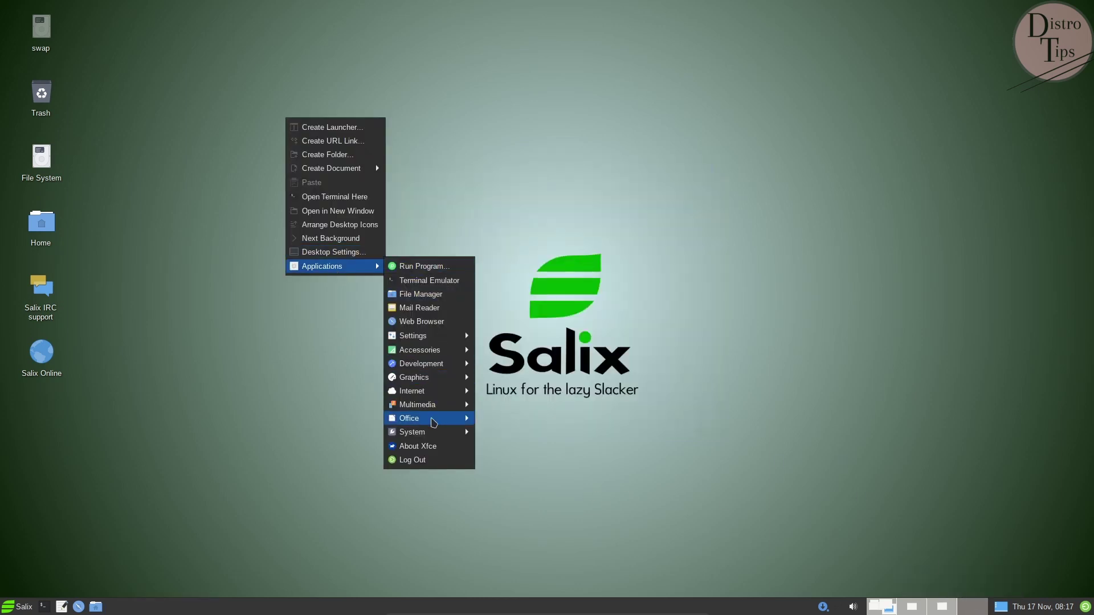
{"action": "mouse_move", "coordinate": [434, 422]}
{"action": "left_click", "coordinate": [546, 420]}
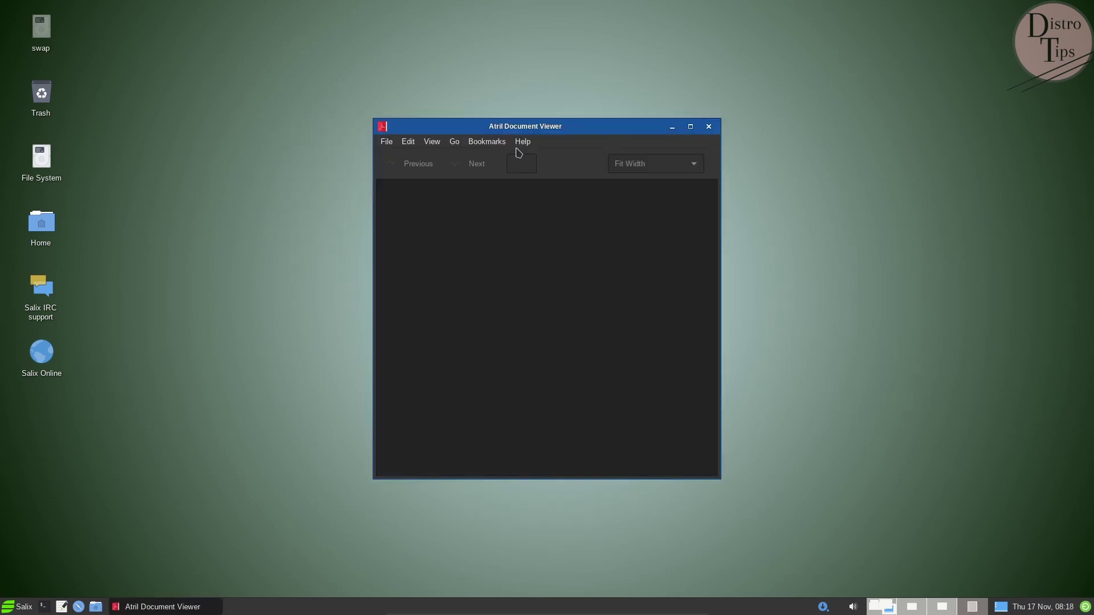
Step: Review Atril 1.26.0's About dialog, toggling Credits and License, then close it
{"action": "left_click", "coordinate": [536, 171]}
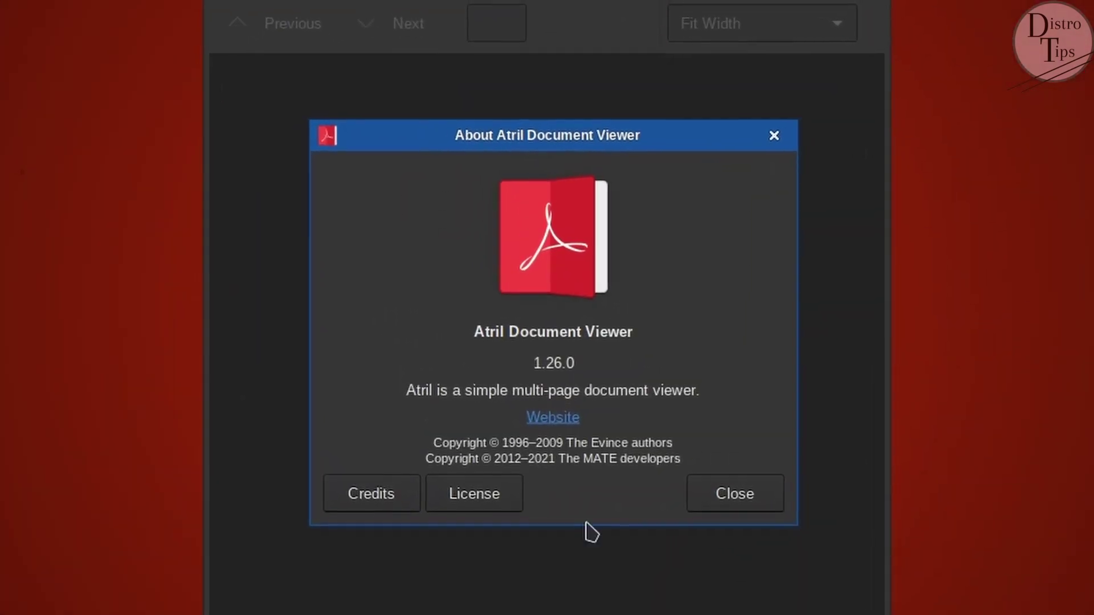
{"action": "triple_click", "coordinate": [647, 328]}
{"action": "key", "text": "Tab"}
{"action": "key", "text": "Tab"}
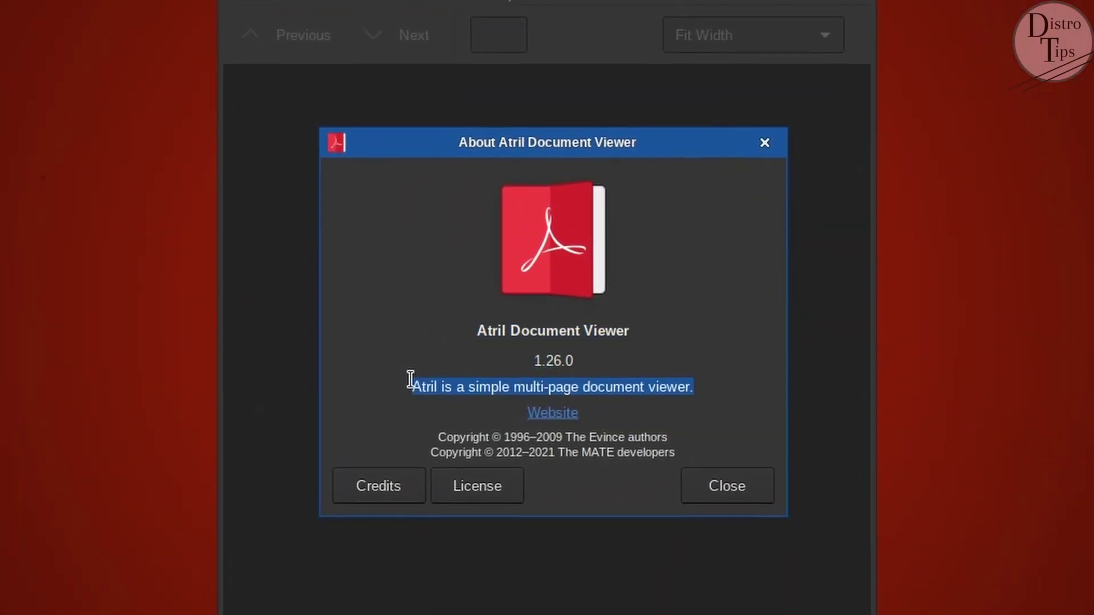
{"action": "left_click", "coordinate": [399, 489]}
{"action": "left_click", "coordinate": [396, 487]}
{"action": "left_click", "coordinate": [477, 490]}
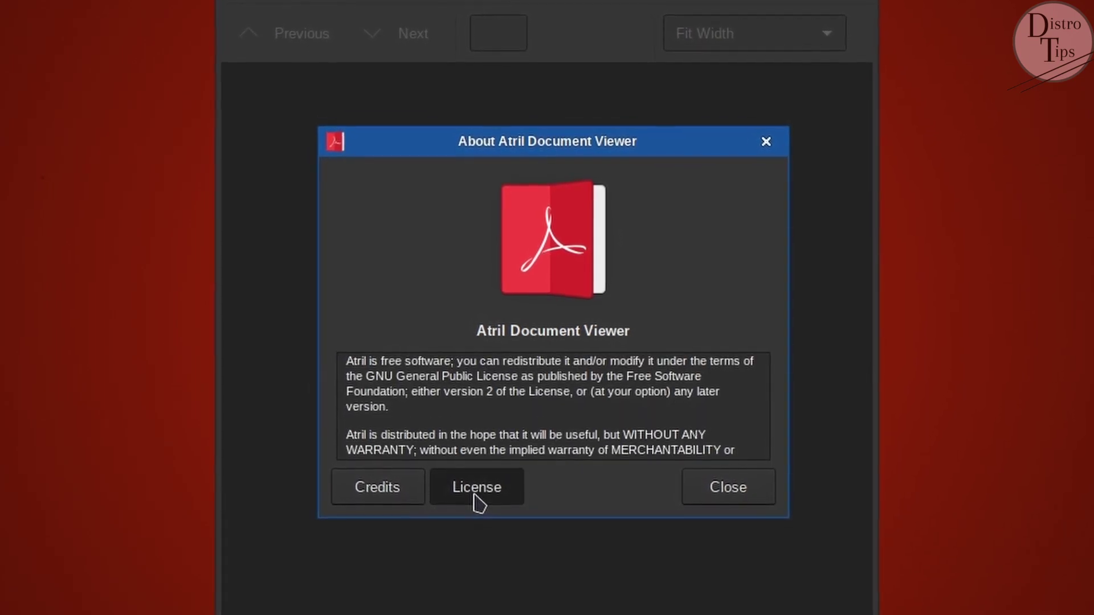
{"action": "left_click", "coordinate": [476, 490]}
{"action": "key", "text": "Tab"}
{"action": "key", "text": "Tab"}
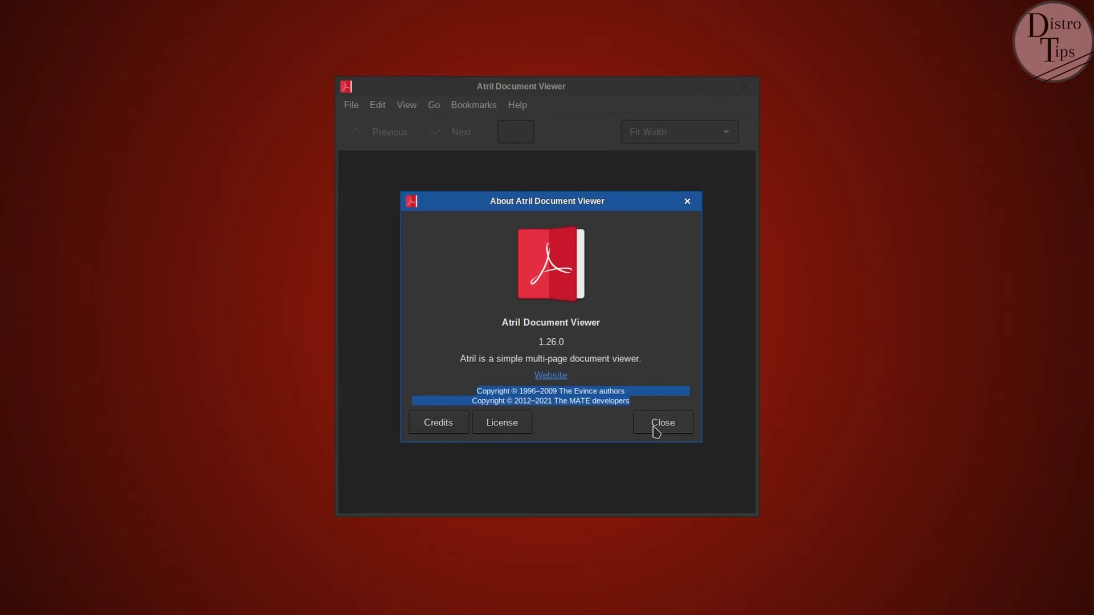
{"action": "left_click", "coordinate": [733, 496]}
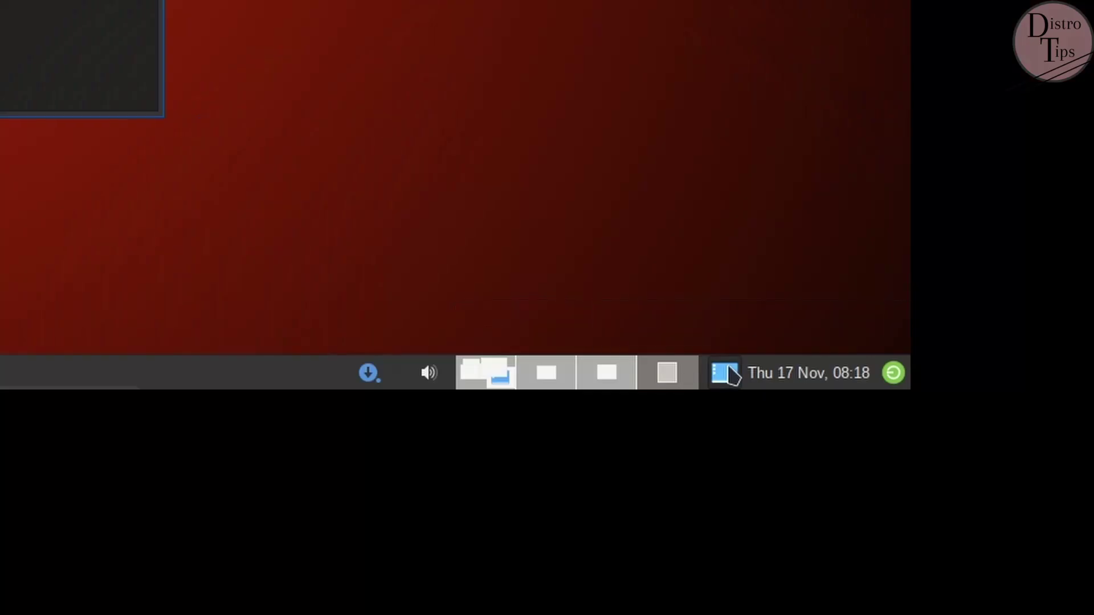
Step: Show the desktop, restore windows, drag one onto Workspace 2 in the pager, and check each workspace
{"action": "left_click", "coordinate": [1003, 608]}
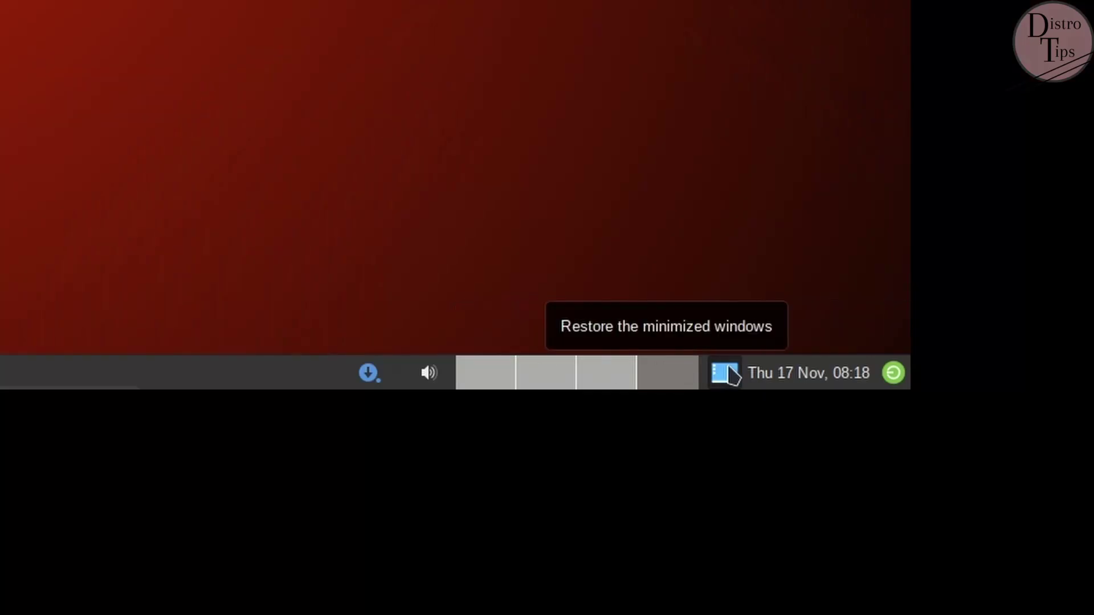
{"action": "left_click", "coordinate": [730, 373]}
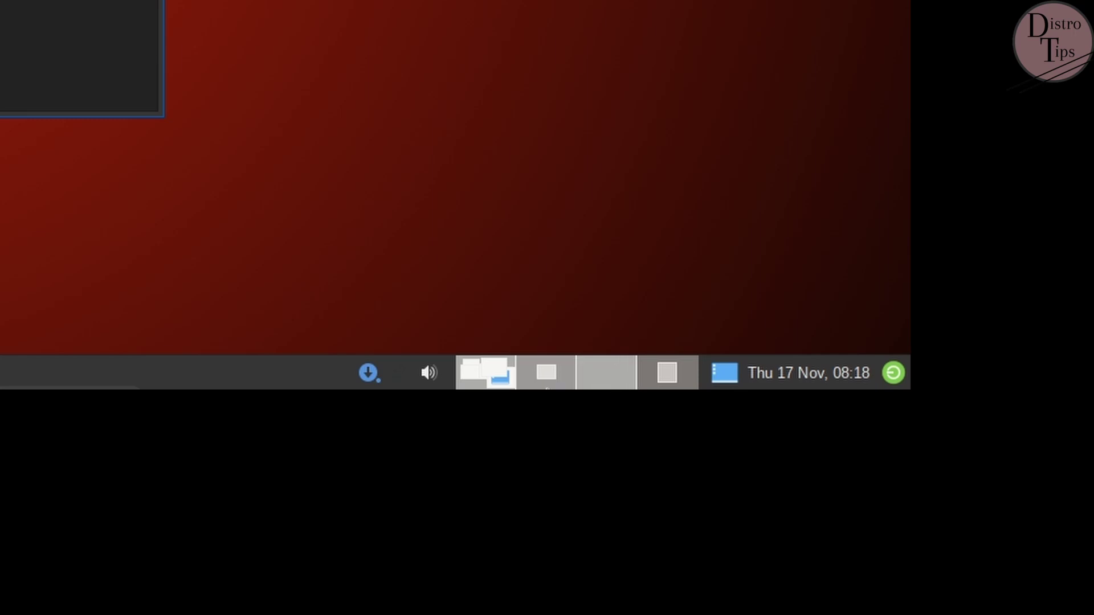
{"action": "left_click_drag", "start_coordinate": [537, 363], "coordinate": [538, 368]}
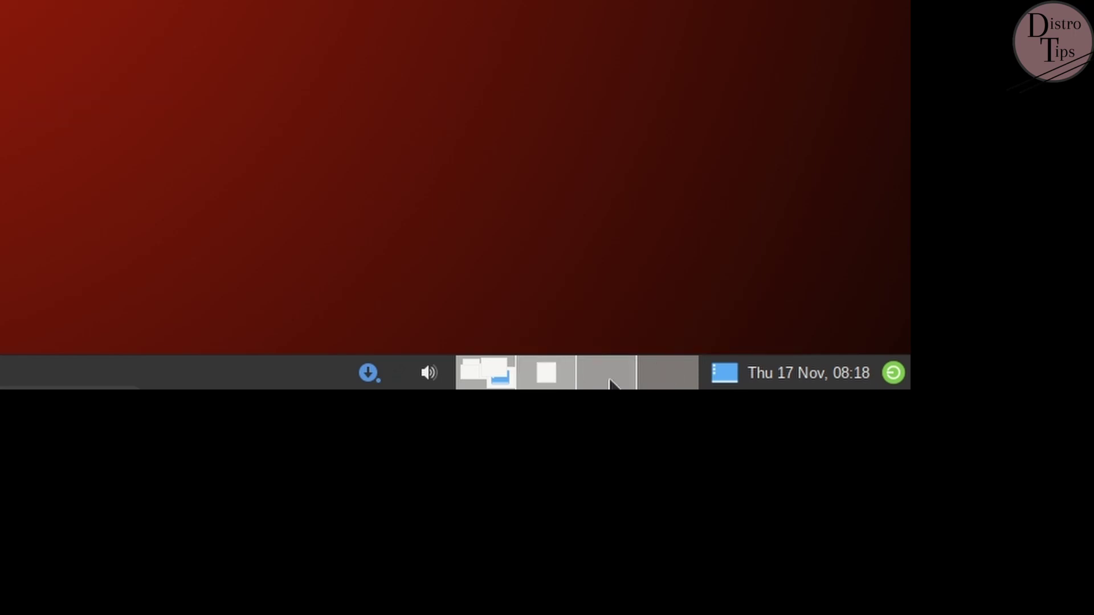
{"action": "left_click", "coordinate": [550, 381]}
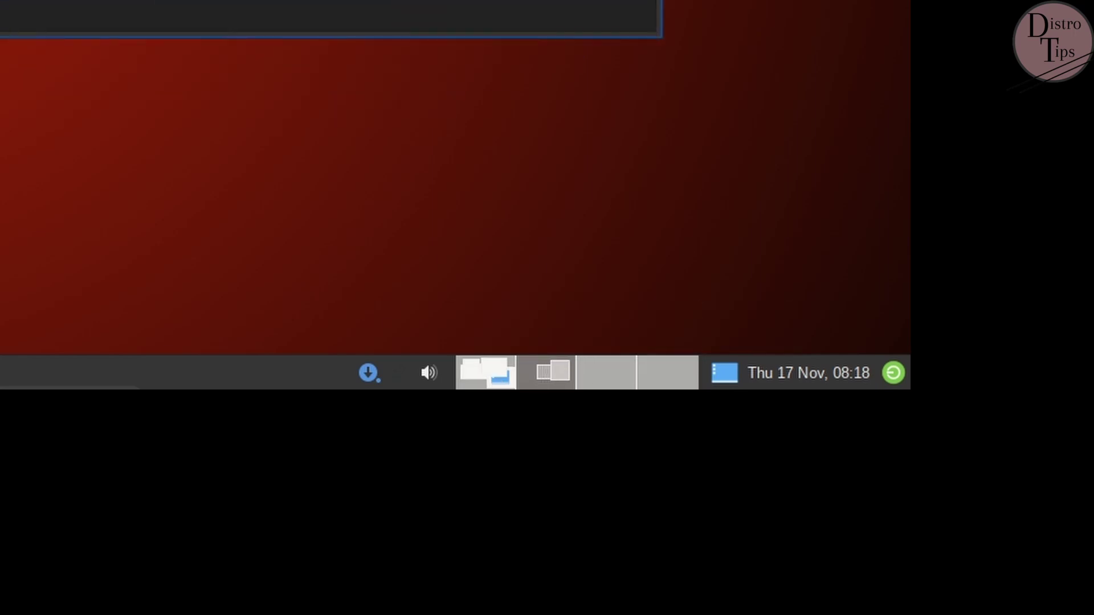
{"action": "left_click", "coordinate": [489, 381]}
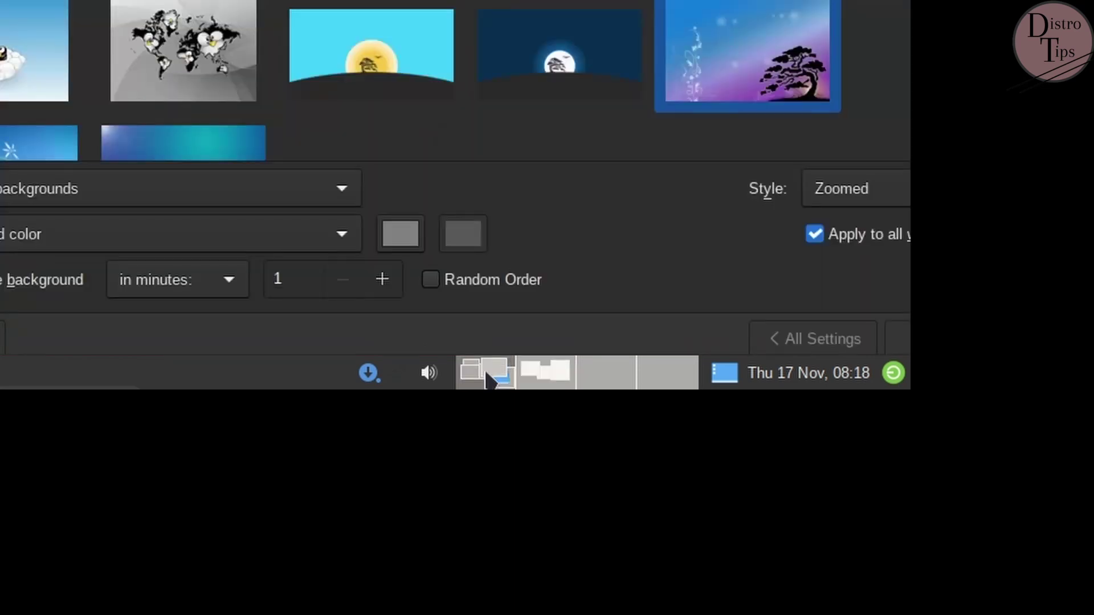
{"action": "left_click", "coordinate": [562, 372]}
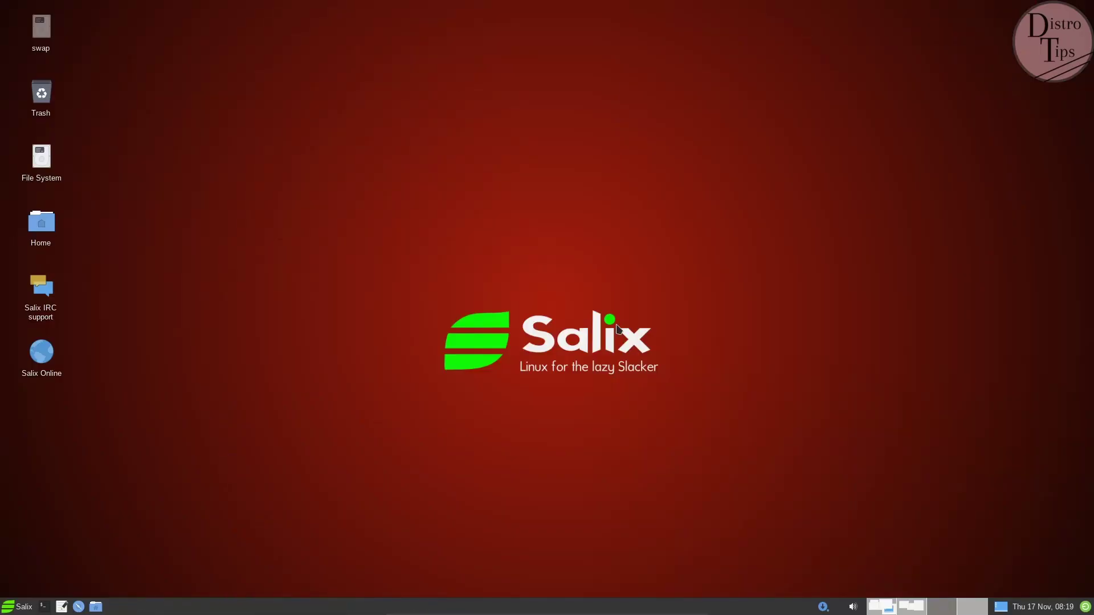
Step: On Workspace 3, launch Pidgin via Applications > Internet and close its Accounts welcome dialog
{"action": "left_click", "coordinate": [598, 381]}
{"action": "right_click", "coordinate": [310, 26]}
{"action": "mouse_move", "coordinate": [362, 179]}
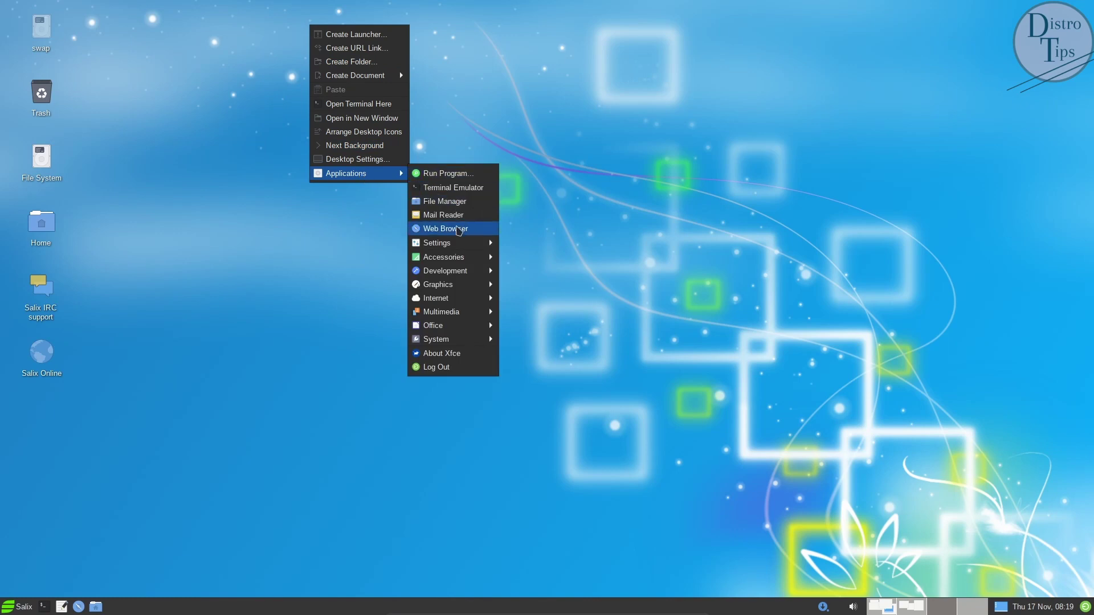
{"action": "mouse_move", "coordinate": [460, 298]}
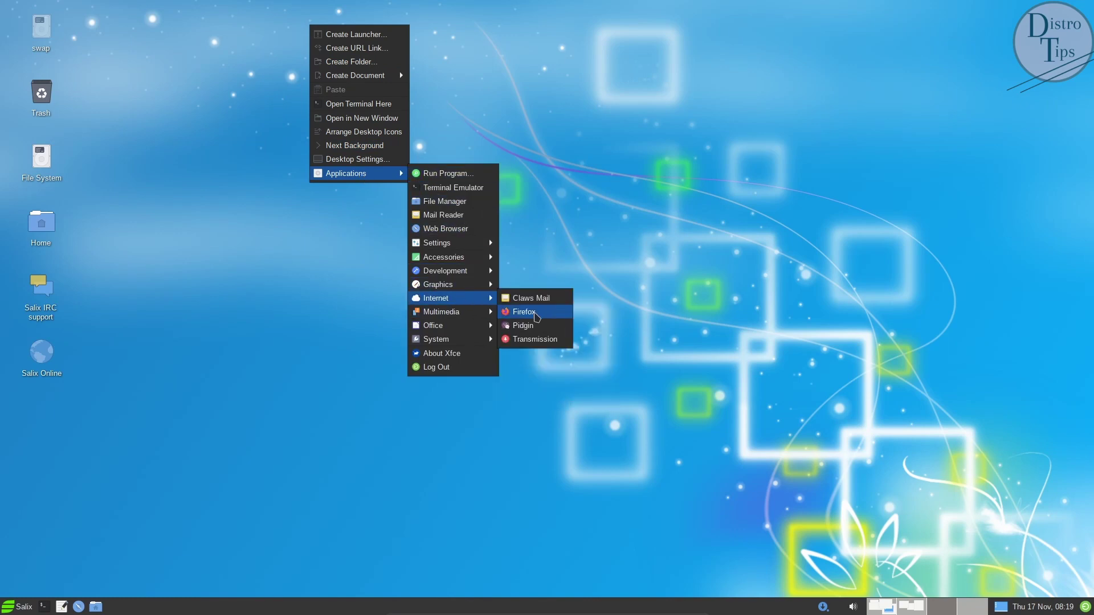
{"action": "left_click", "coordinate": [535, 329]}
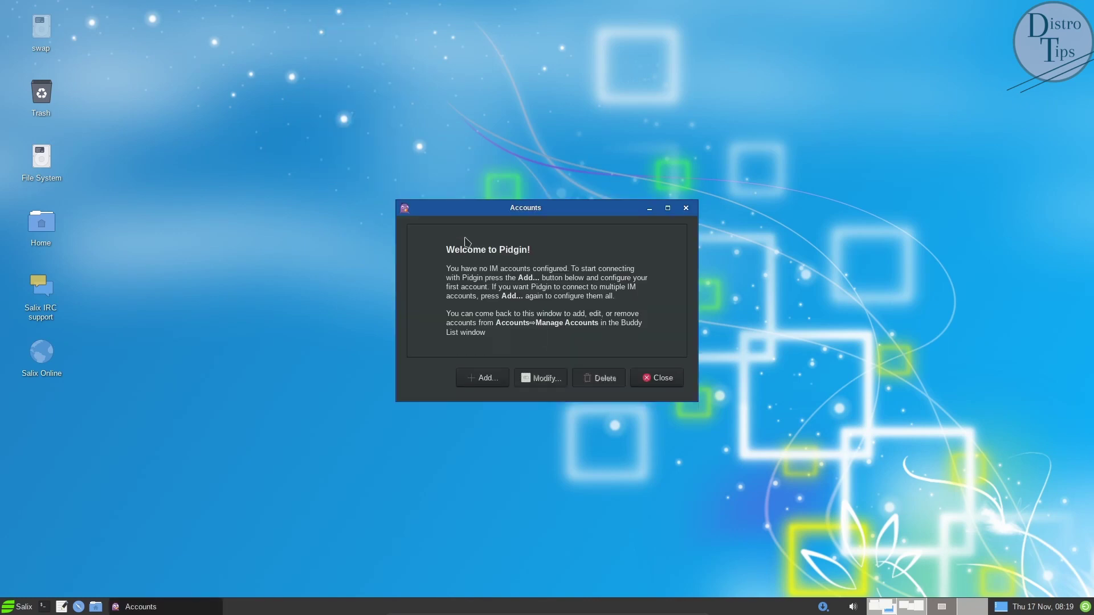
{"action": "left_click", "coordinate": [663, 378]}
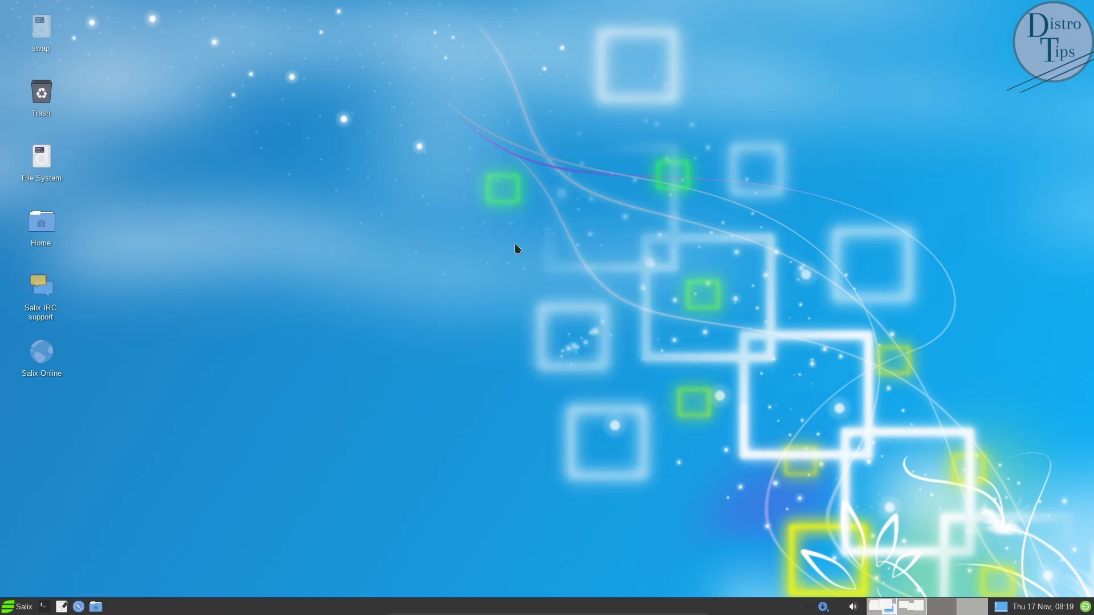
Step: Launch Htop from the desktop menu's Applications > System
{"action": "right_click", "coordinate": [380, 110]}
{"action": "mouse_move", "coordinate": [427, 262]}
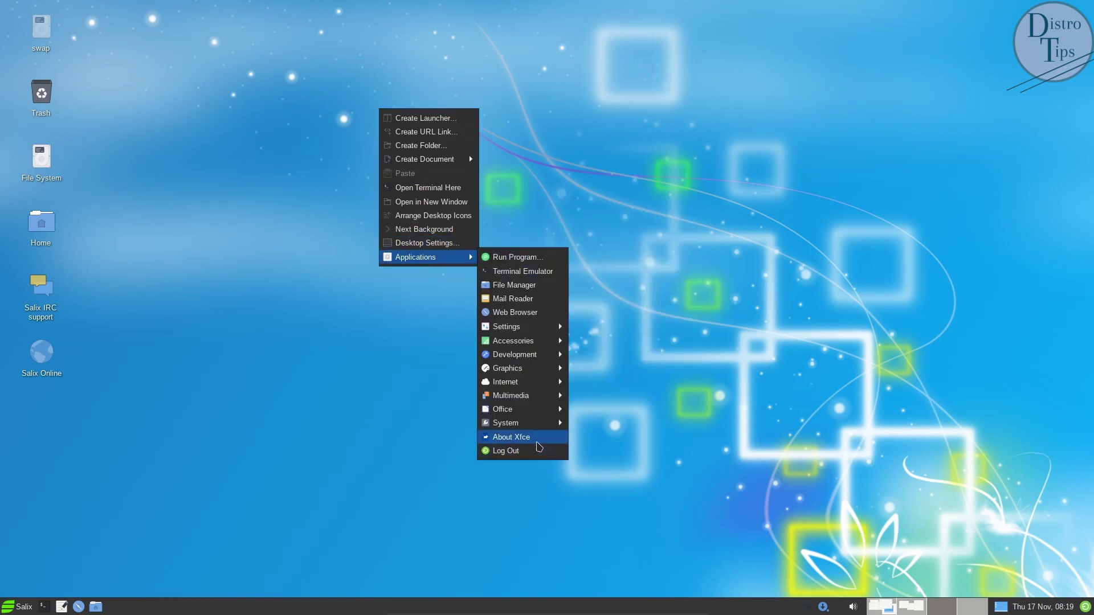
{"action": "mouse_move", "coordinate": [539, 431]}
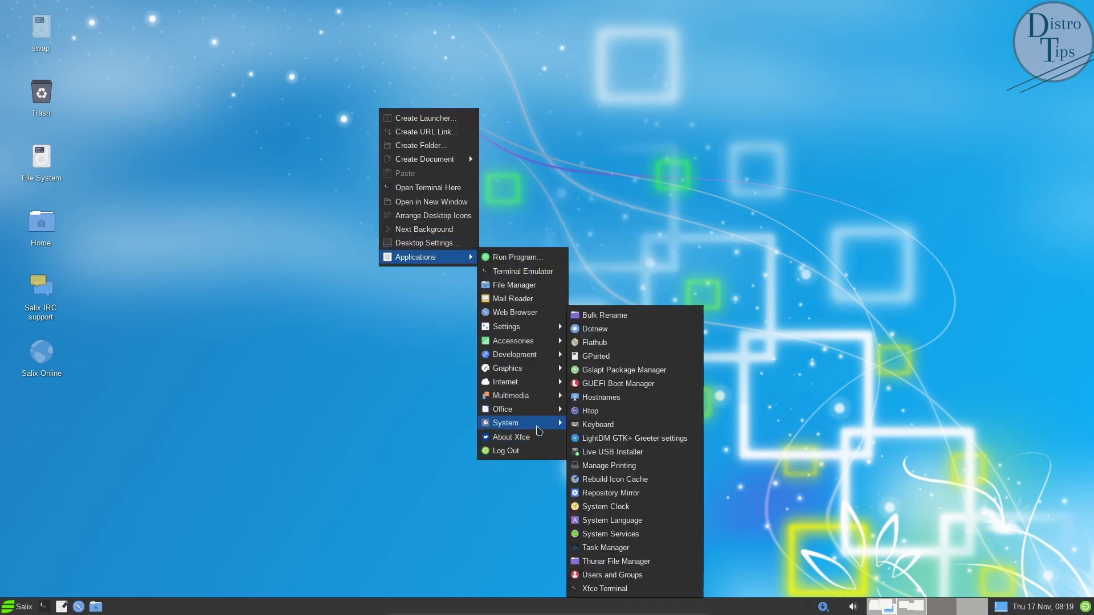
{"action": "left_click", "coordinate": [603, 410]}
Step: Reposition the htop terminal window twice while reviewing processes, then close it
{"action": "left_click_drag", "start_coordinate": [515, 176], "coordinate": [390, 43]}
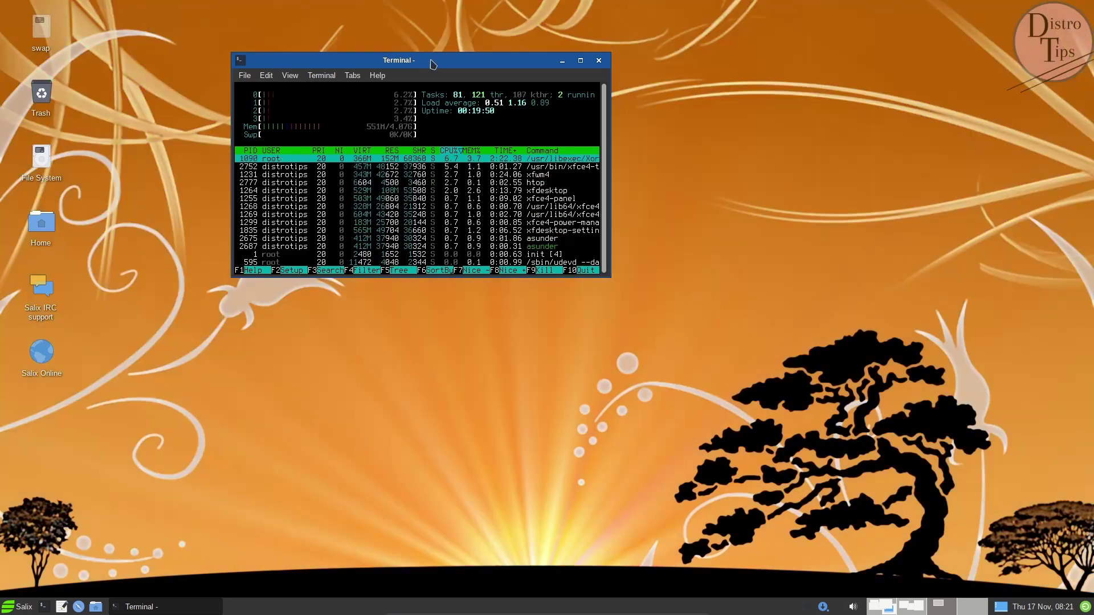
{"action": "left_click_drag", "start_coordinate": [423, 67], "coordinate": [574, 176]}
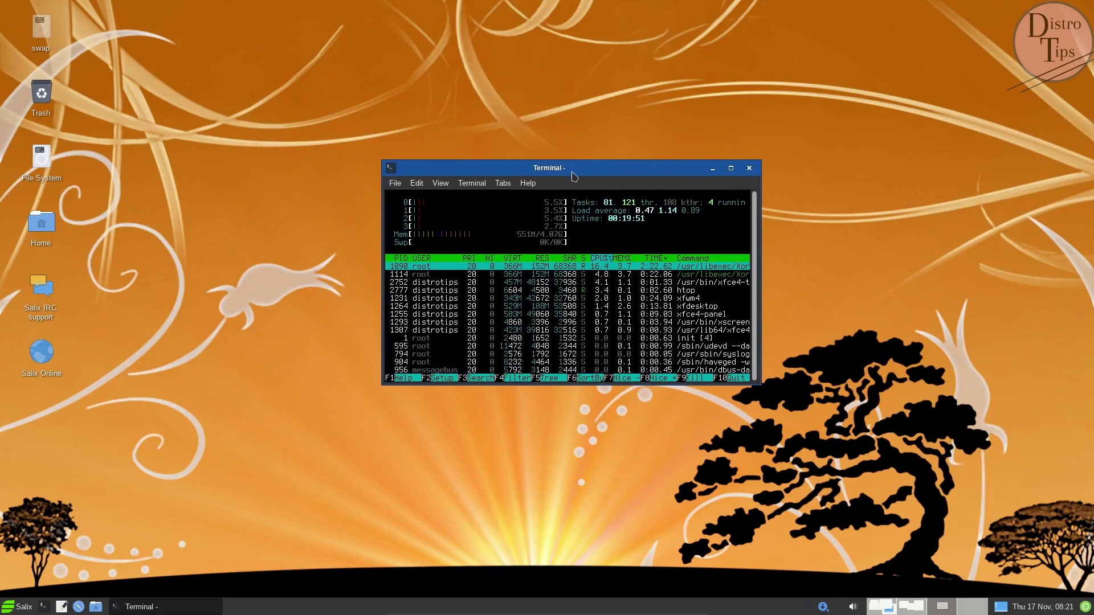
{"action": "left_click", "coordinate": [751, 170]}
Step: Launch Character Map from the desktop's Applications > Accessories menu and centre its window
{"action": "right_click", "coordinate": [373, 46]}
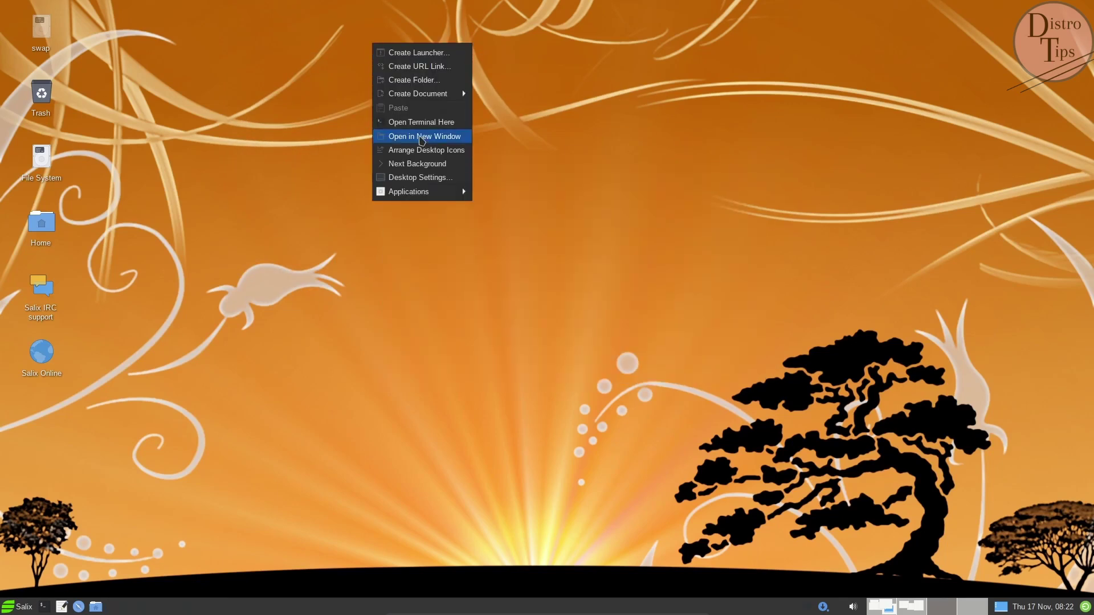
{"action": "mouse_move", "coordinate": [427, 194]}
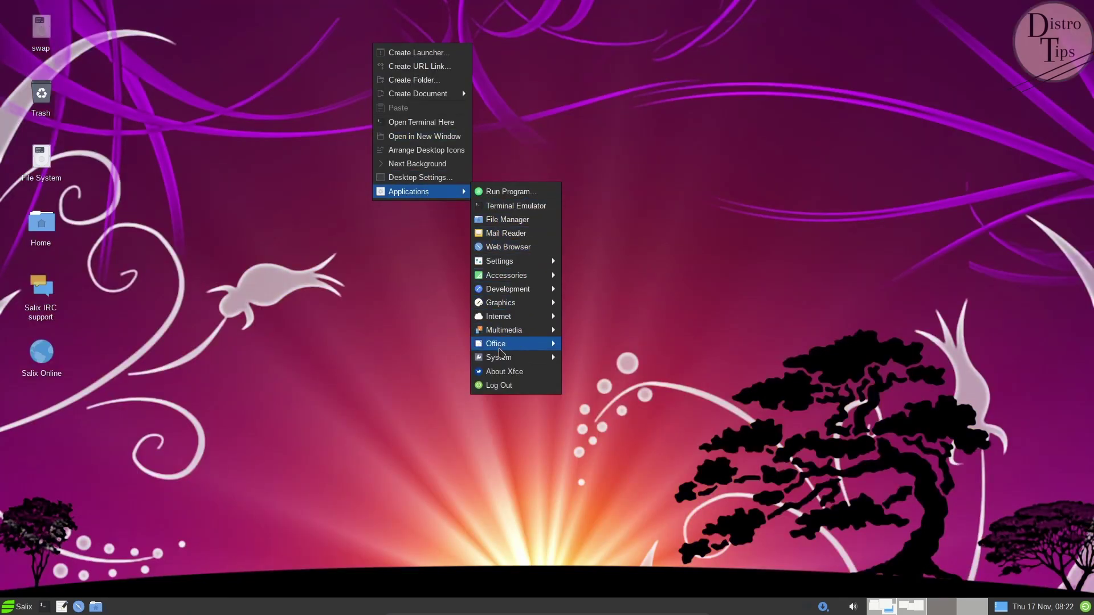
{"action": "mouse_move", "coordinate": [510, 269]}
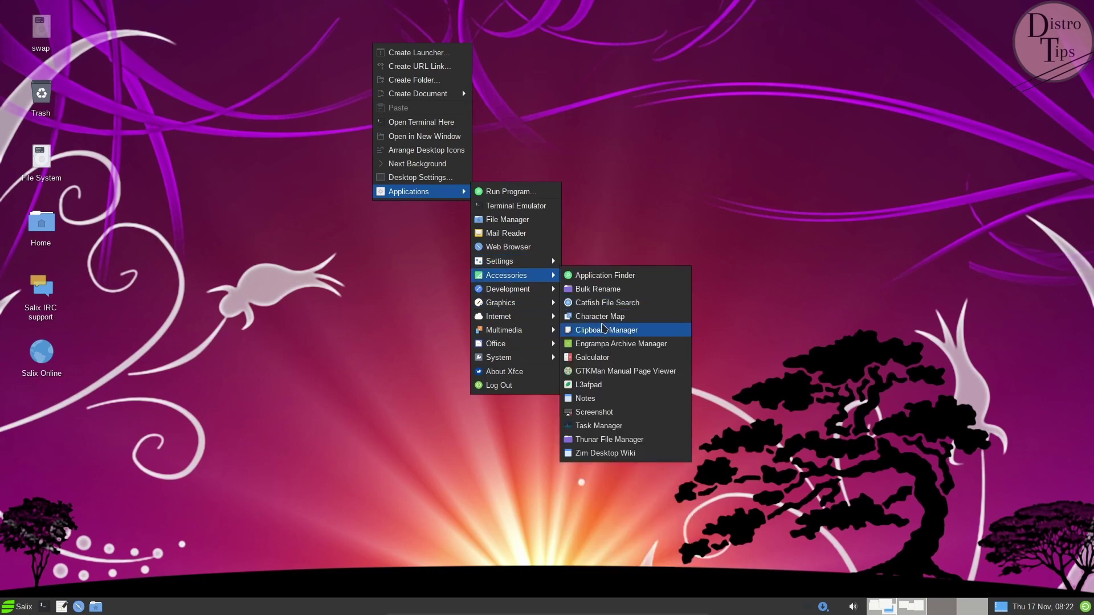
{"action": "left_click", "coordinate": [600, 316]}
{"action": "left_click_drag", "start_coordinate": [274, 10], "coordinate": [539, 99]}
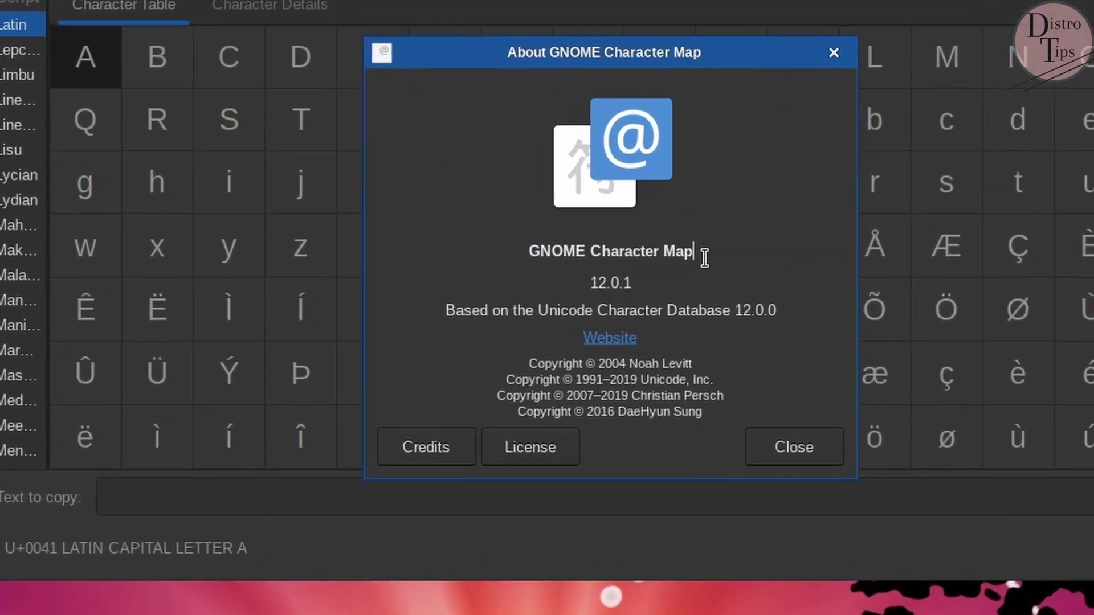
Step: In About, select the title, version 12.0.1, Unicode line and copyright, toggling Credits and Licence
{"action": "triple_click", "coordinate": [586, 274]}
{"action": "triple_click", "coordinate": [586, 292]}
{"action": "left_click_drag", "start_coordinate": [689, 309], "coordinate": [465, 309]}
{"action": "left_click_drag", "start_coordinate": [529, 360], "coordinate": [638, 491]}
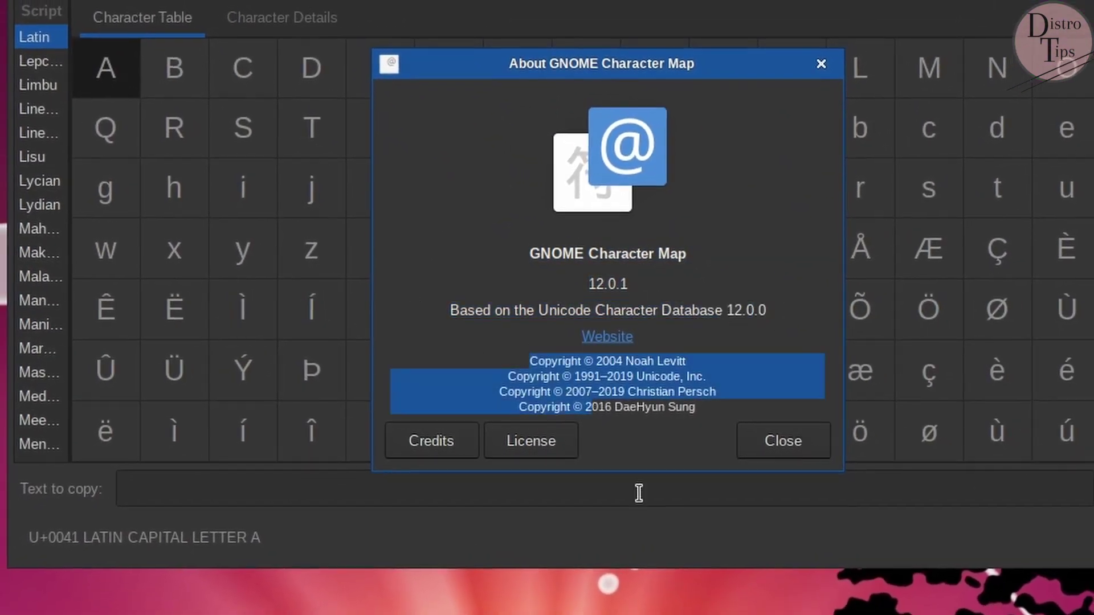
{"action": "left_click", "coordinate": [431, 443]}
{"action": "left_click", "coordinate": [436, 445]}
{"action": "left_click", "coordinate": [541, 448]}
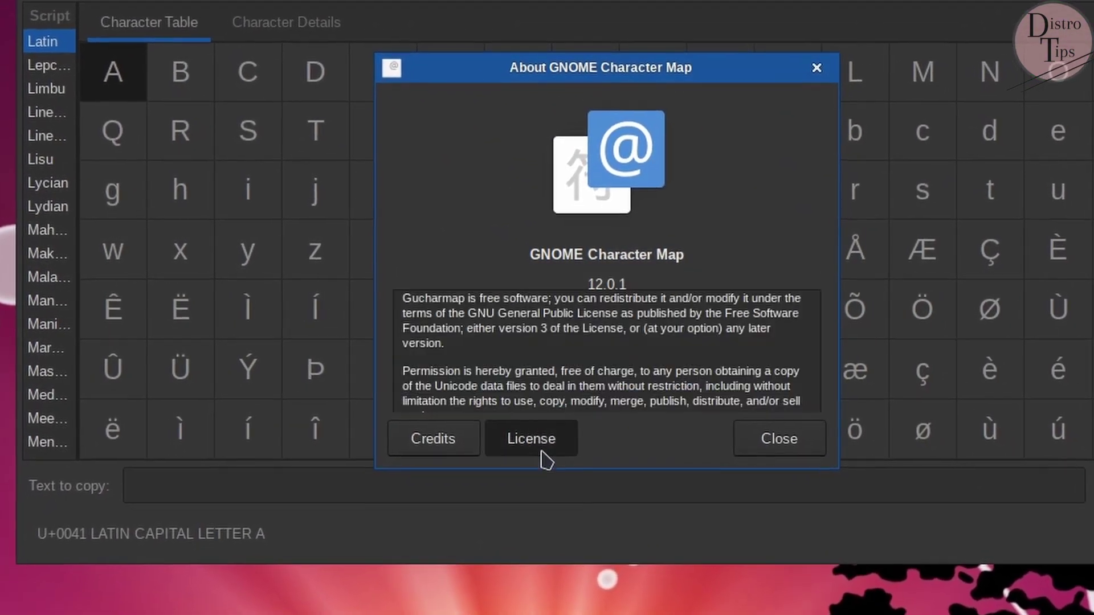
{"action": "left_click", "coordinate": [542, 448]}
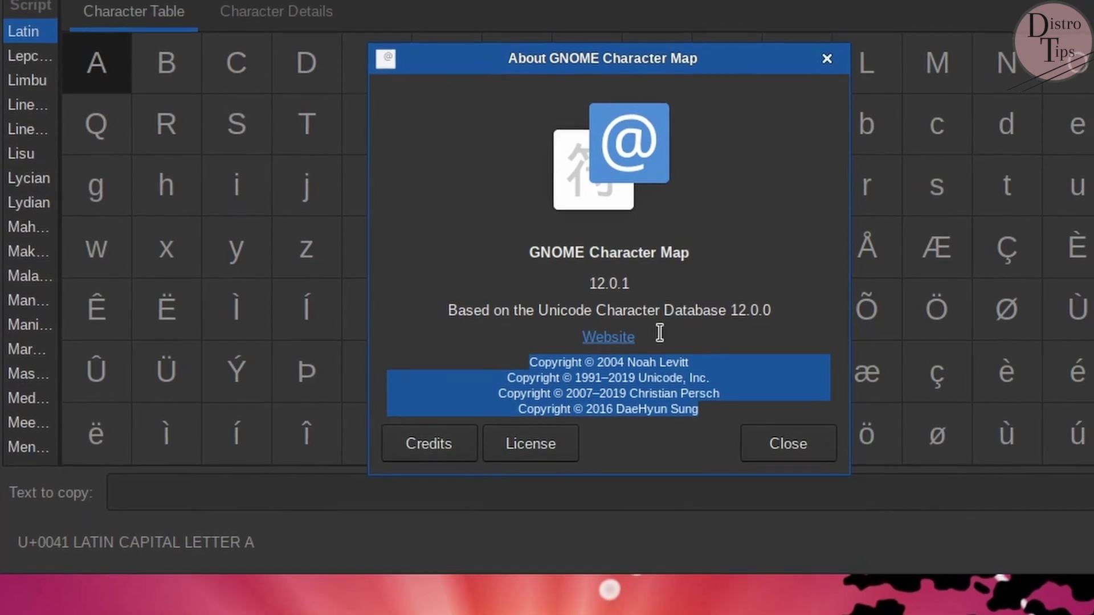
Step: Close the About information and browse Character Map's menus through to Help
{"action": "key", "text": "shift+Tab"}
{"action": "key", "text": "shift+Tab"}
{"action": "key", "text": "shift+Tab"}
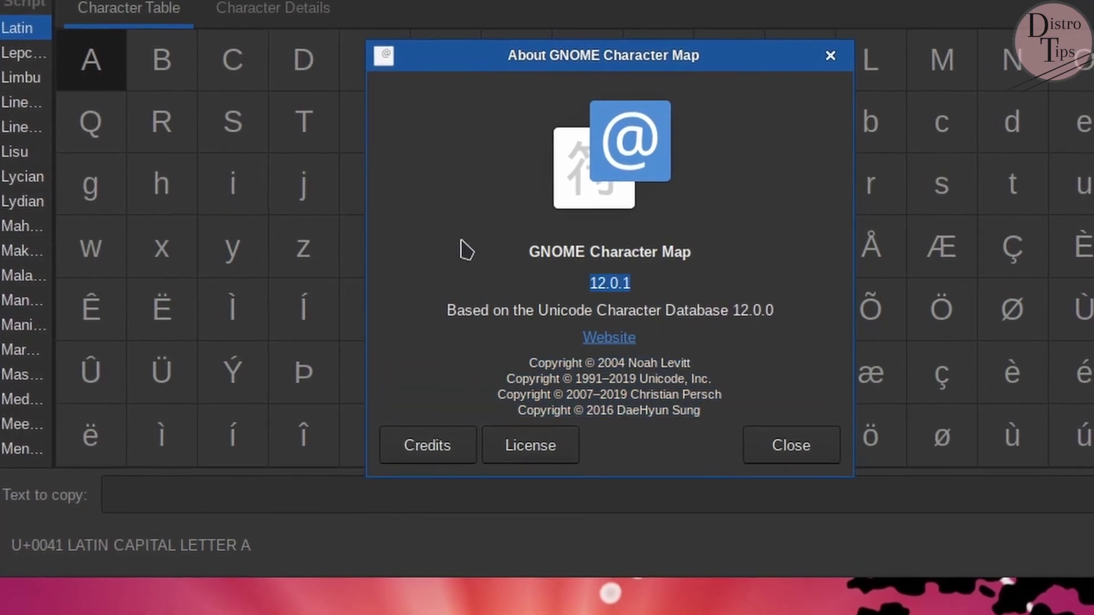
{"action": "key", "text": "shift+Tab"}
{"action": "key", "text": "Escape"}
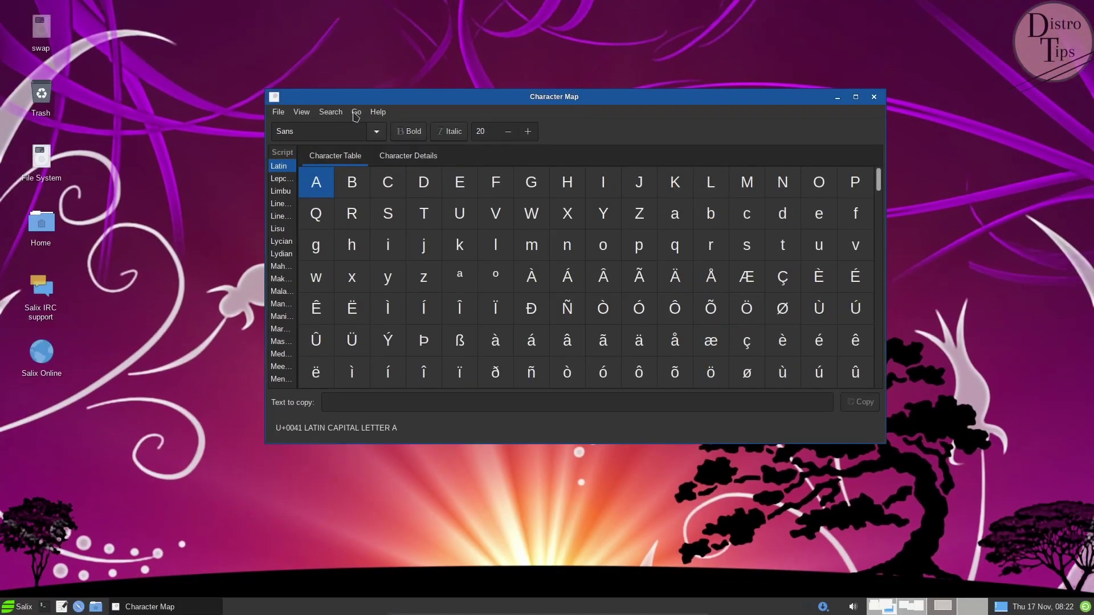
{"action": "left_click", "coordinate": [331, 112]}
{"action": "left_click", "coordinate": [378, 112]}
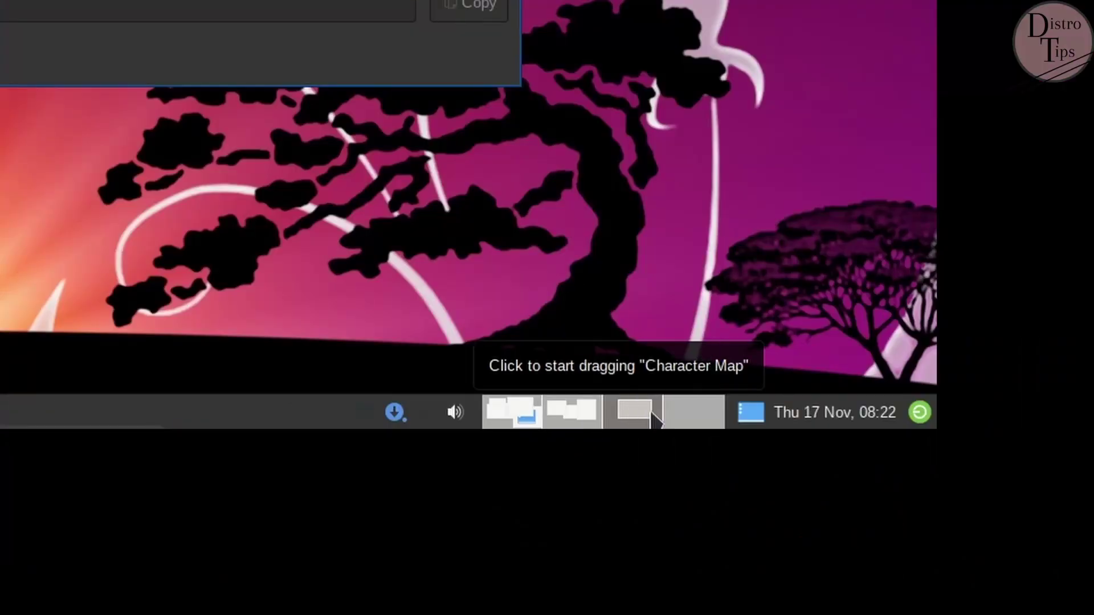
Step: Move windows from Workspace 2 onto Workspace 1 using the pager
{"action": "left_click_drag", "start_coordinate": [650, 415], "coordinate": [547, 410]}
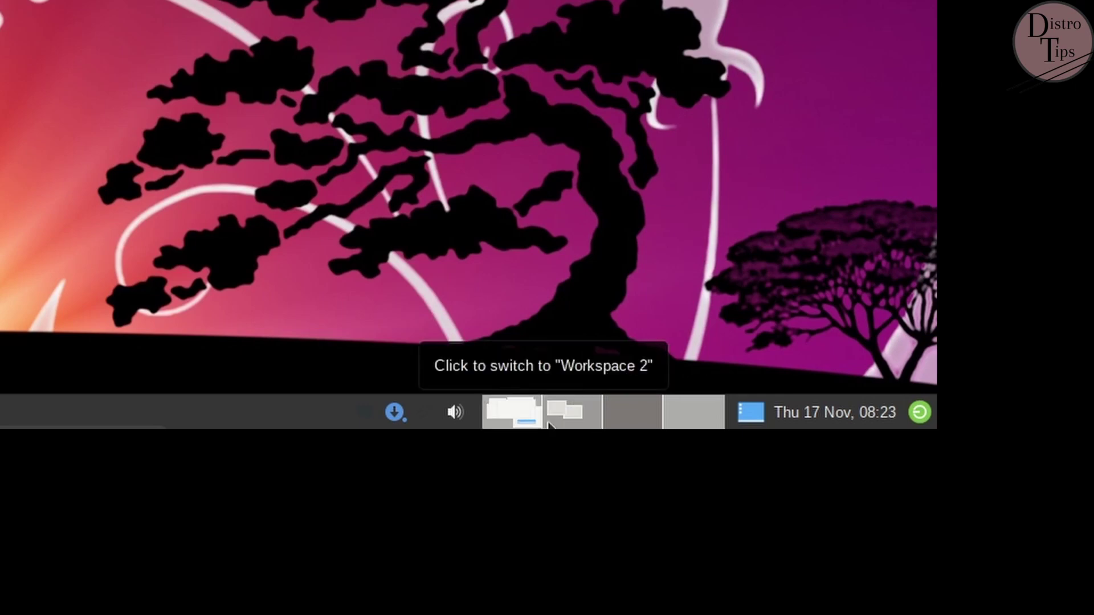
{"action": "left_click", "coordinate": [549, 424]}
{"action": "left_click_drag", "start_coordinate": [574, 415], "coordinate": [519, 418]}
{"action": "left_click", "coordinate": [519, 418]}
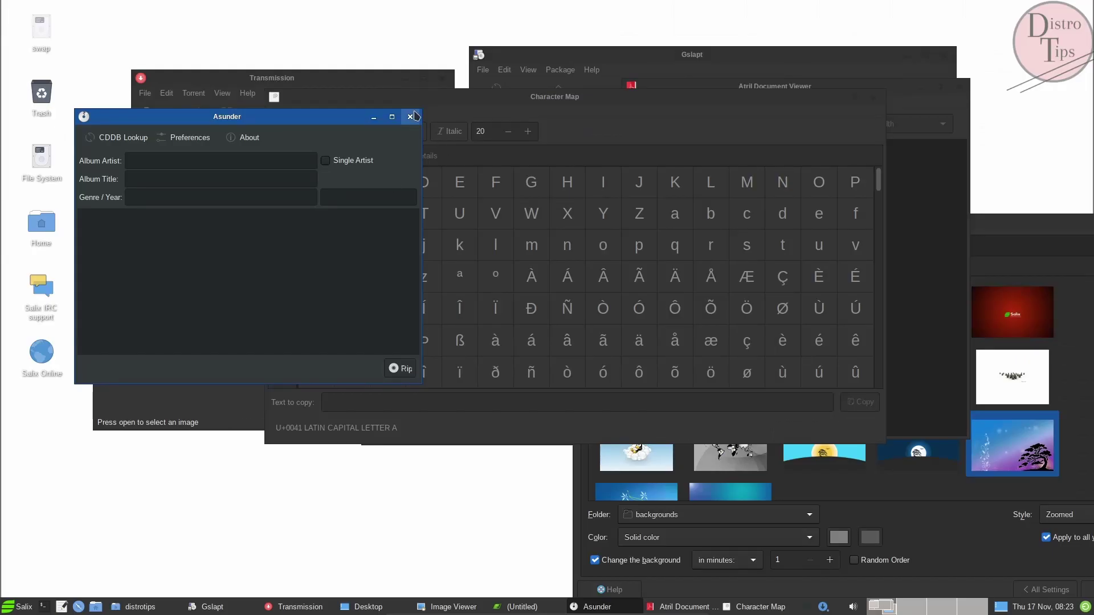
Step: Close the Asunder, Character Map, Atril, Gslapt and untitled text editor windows
{"action": "left_click", "coordinate": [412, 116]}
{"action": "left_click", "coordinate": [874, 97]}
{"action": "left_click", "coordinate": [957, 86]}
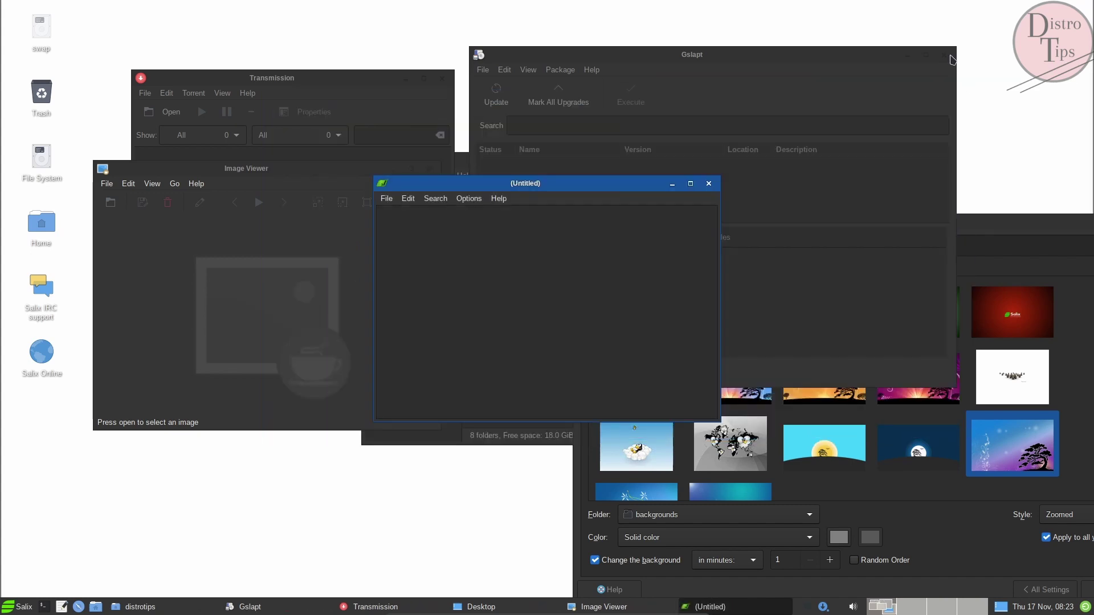
{"action": "left_click", "coordinate": [944, 55]}
{"action": "left_click", "coordinate": [709, 183]}
Step: Close the desktop settings, home-folder file manager, Image Viewer and Transmission windows
{"action": "left_click_drag", "start_coordinate": [742, 225], "coordinate": [451, 118]}
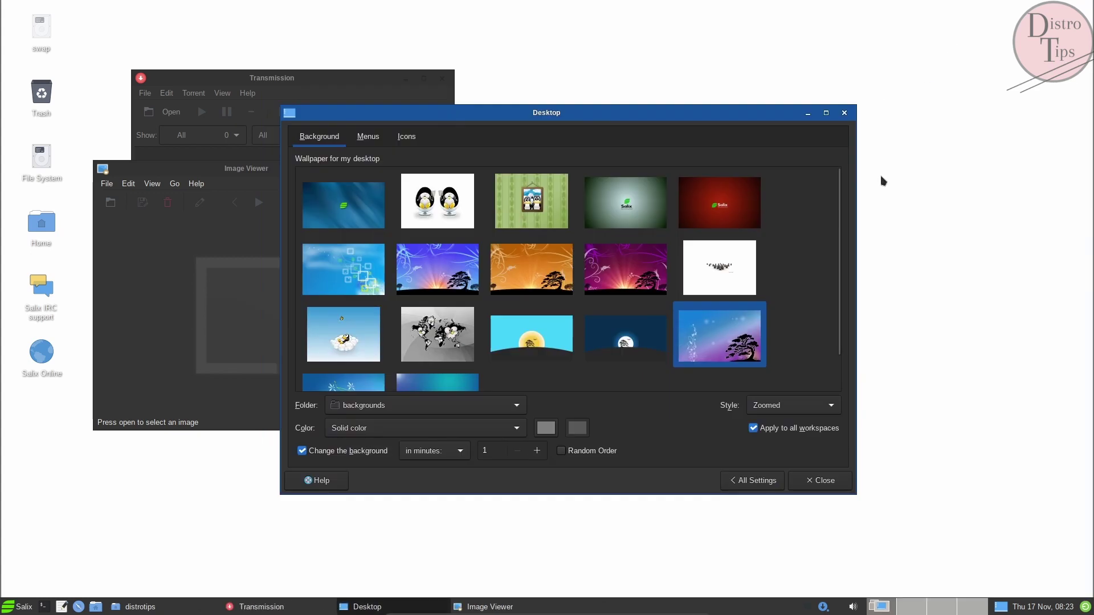
{"action": "left_click", "coordinate": [844, 114]}
{"action": "left_click", "coordinate": [731, 165]}
{"action": "left_click", "coordinate": [720, 161]}
{"action": "left_click", "coordinate": [430, 169]}
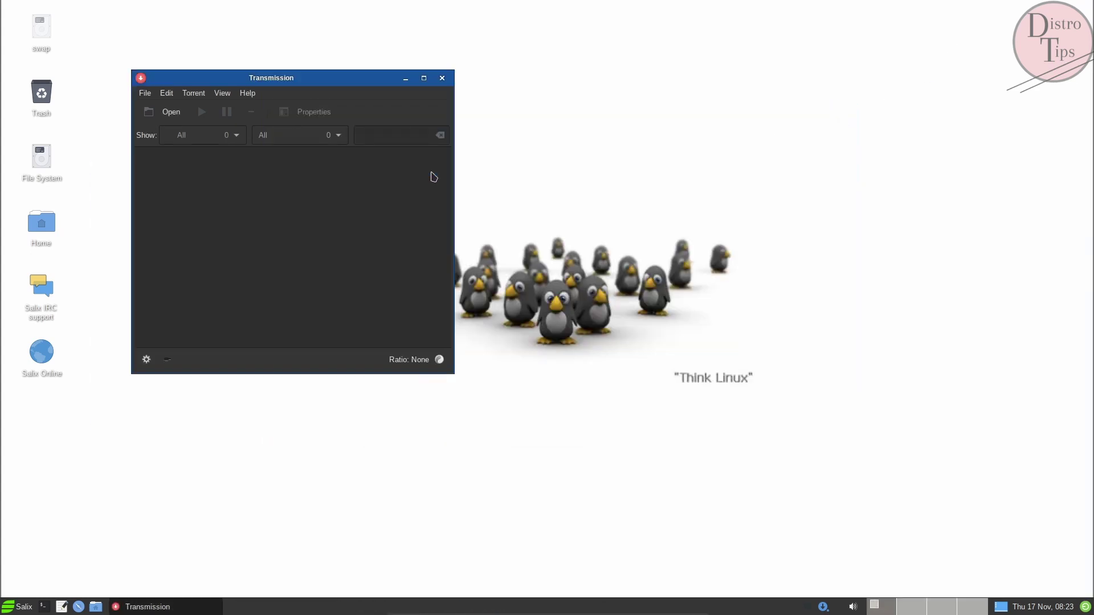
{"action": "left_click", "coordinate": [442, 78]}
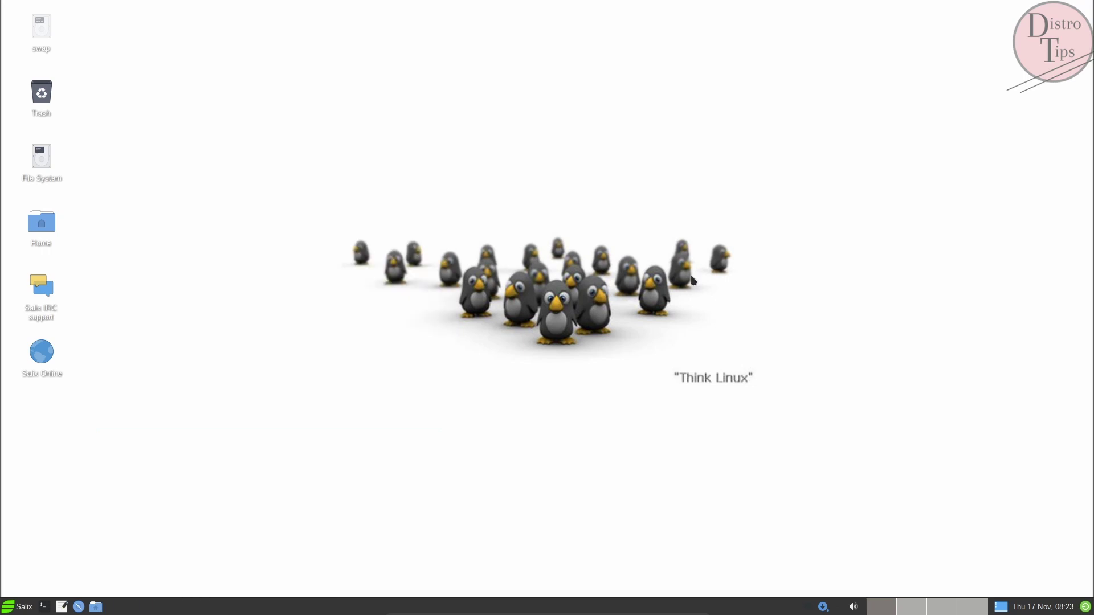
Step: Choose Shut Down from the desktop menu's Applications > Log Out dialog
{"action": "right_click", "coordinate": [360, 73]}
{"action": "mouse_move", "coordinate": [443, 220]}
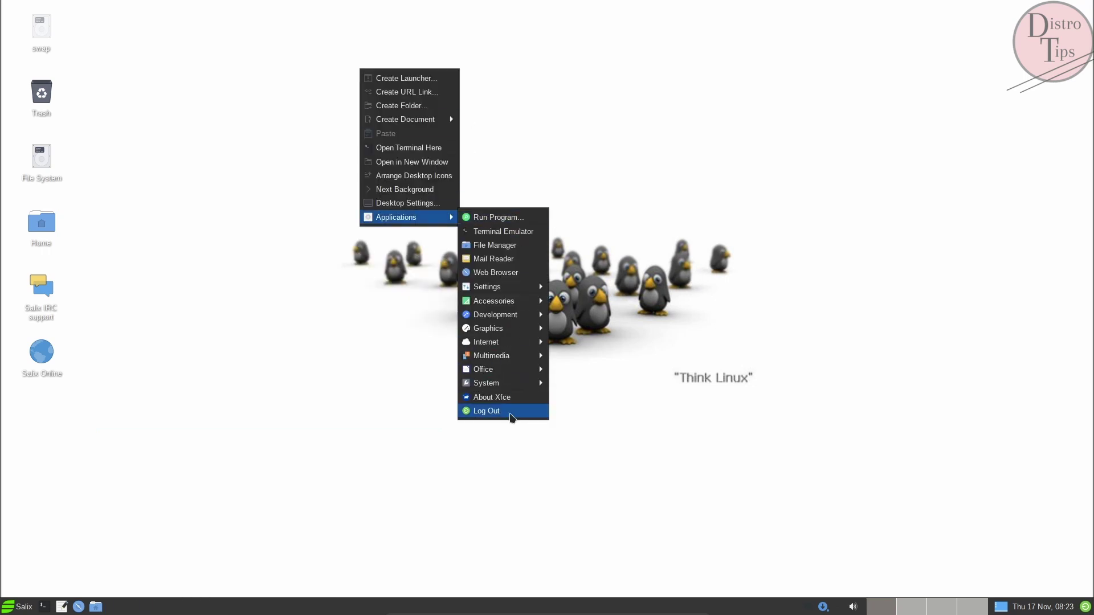
{"action": "left_click", "coordinate": [487, 411]}
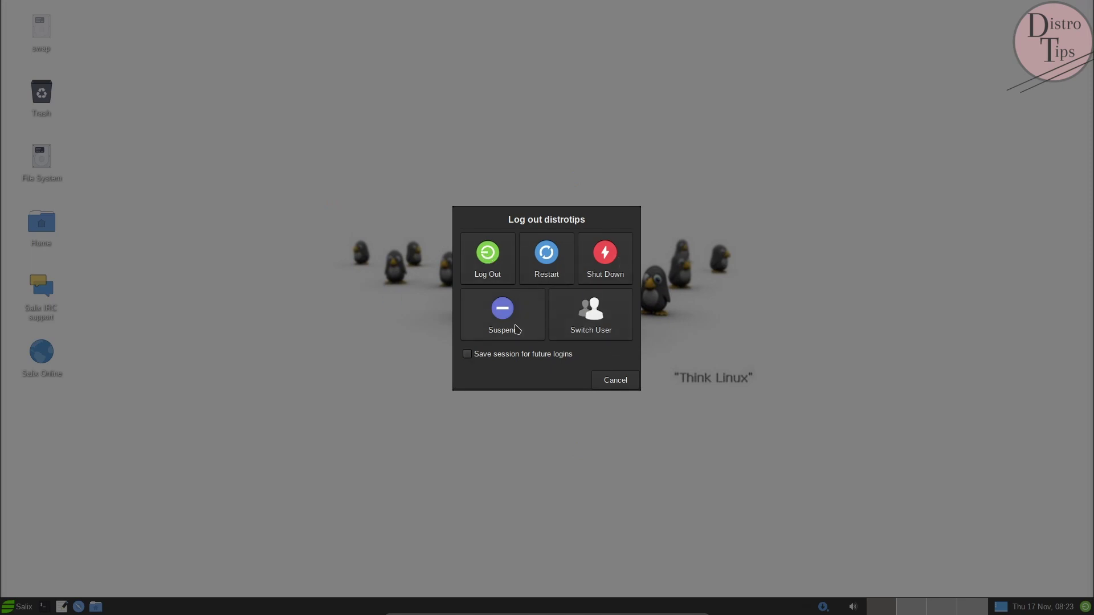
{"action": "left_click", "coordinate": [605, 253]}
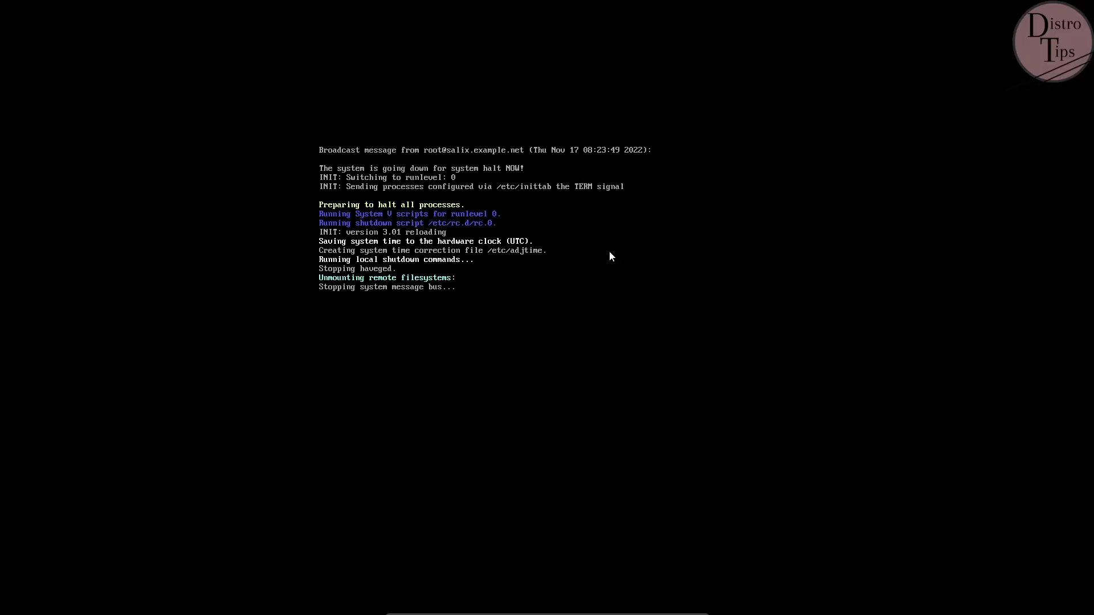